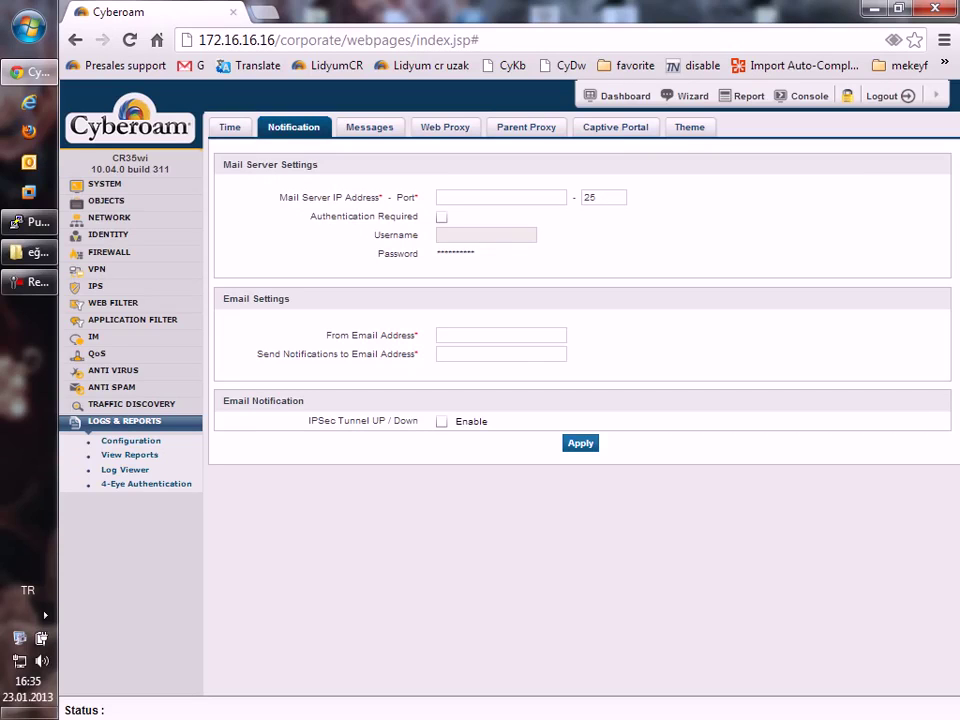
Open View Reports in a new tab and check the Web Usage top users and top web hosts.
click(129, 454)
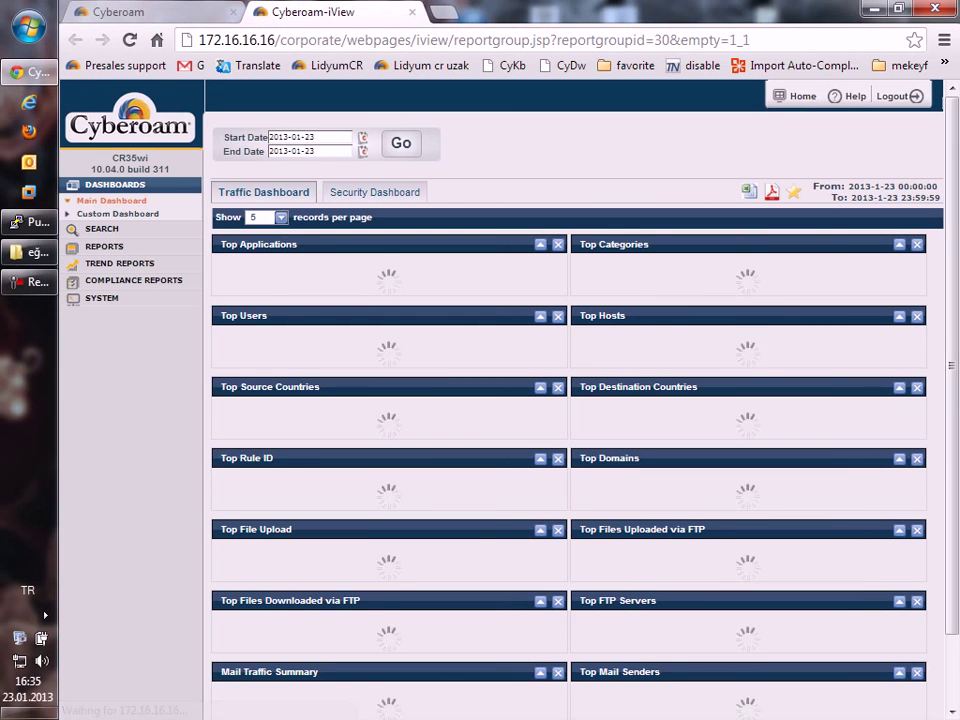
click(104, 246)
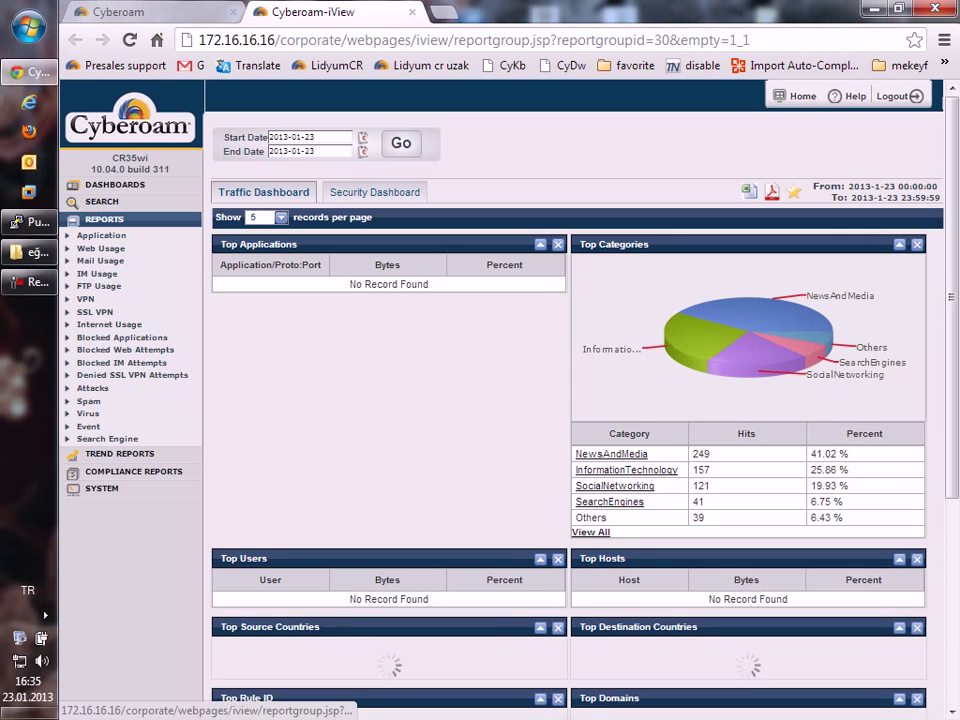
click(101, 248)
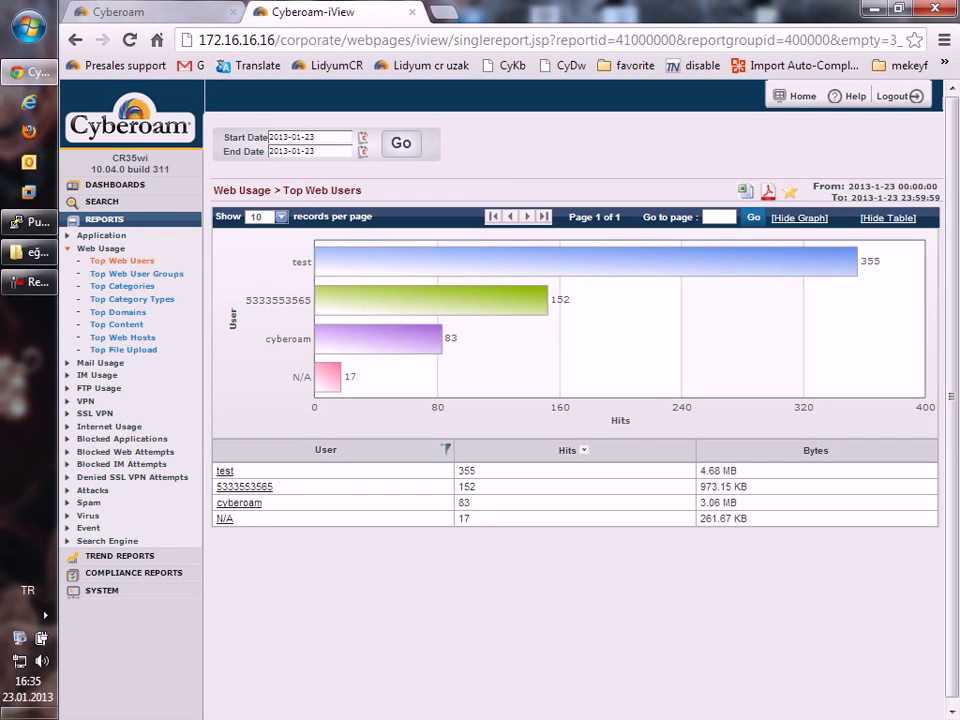
click(122, 337)
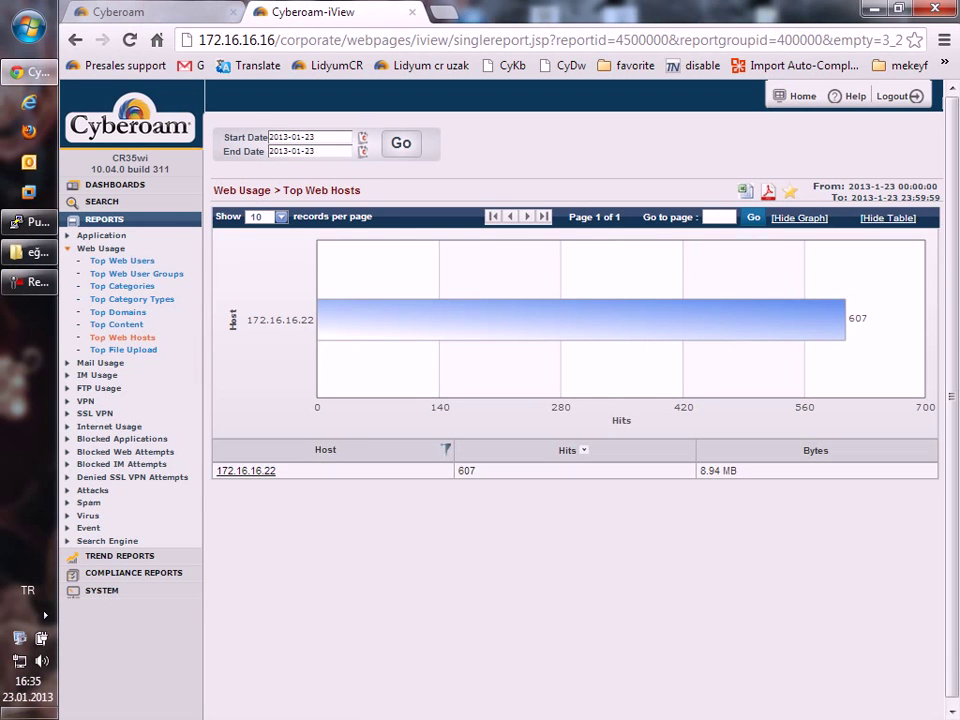
key(ctrl+shift+Tab)
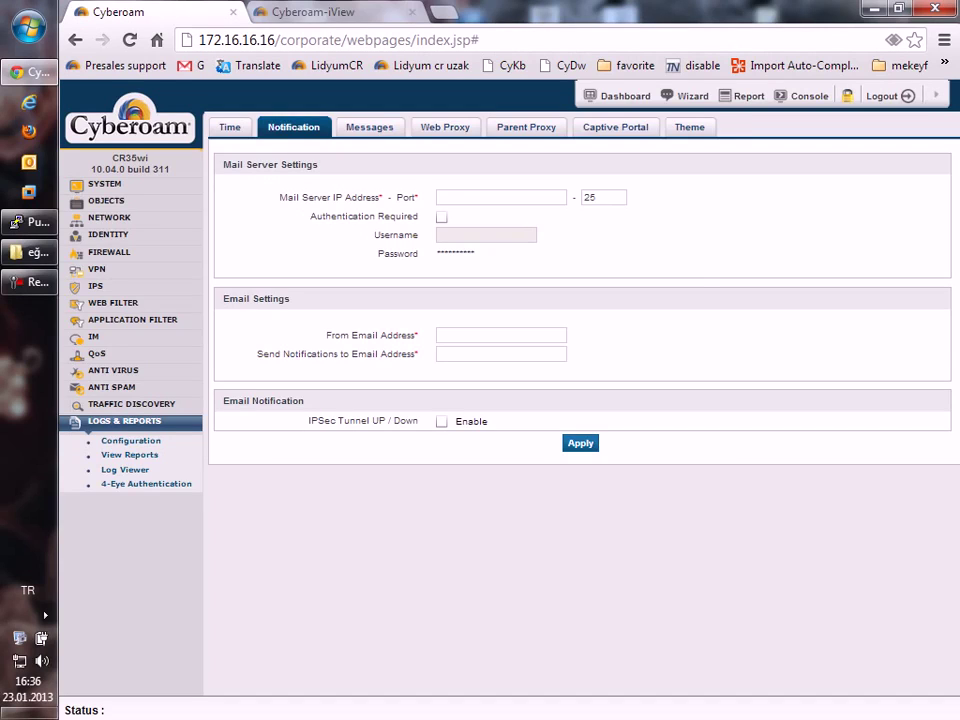
Check the Internet Usage top data transfer report: Open Group at 4.27 MB and its two users.
click(310, 11)
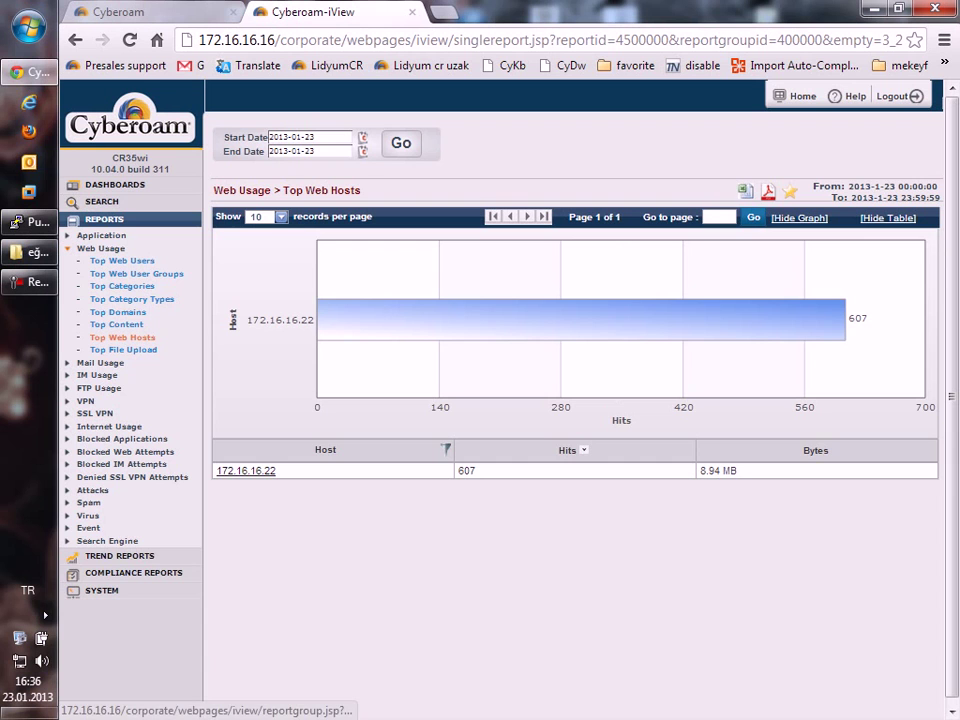
click(109, 426)
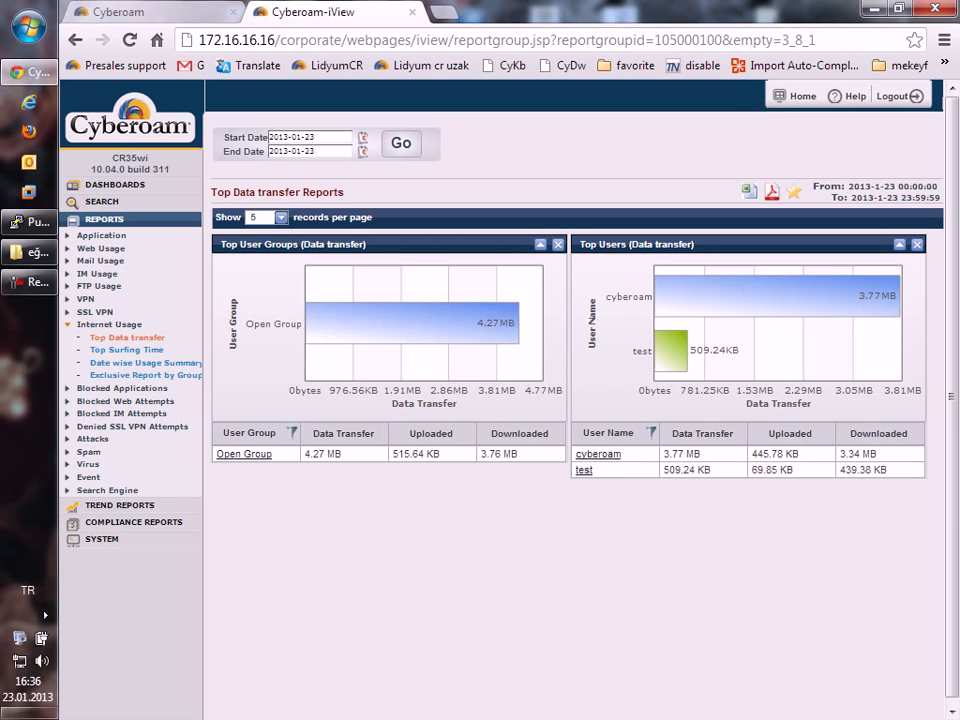
click(120, 12)
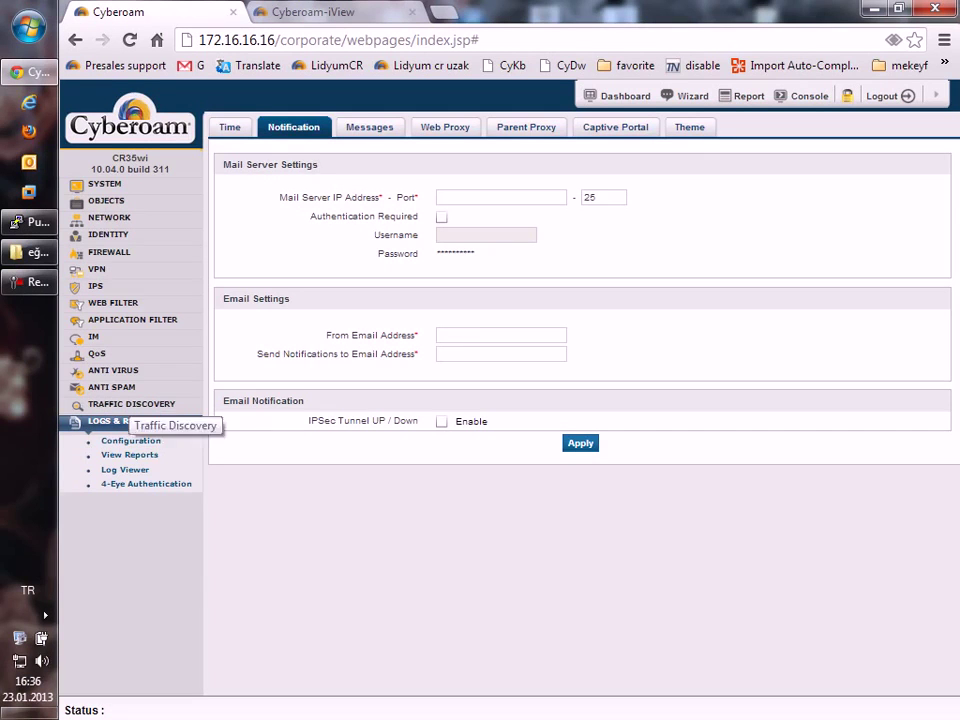
Open Traffic Discovery's Live Connections and group them by user name.
click(130, 404)
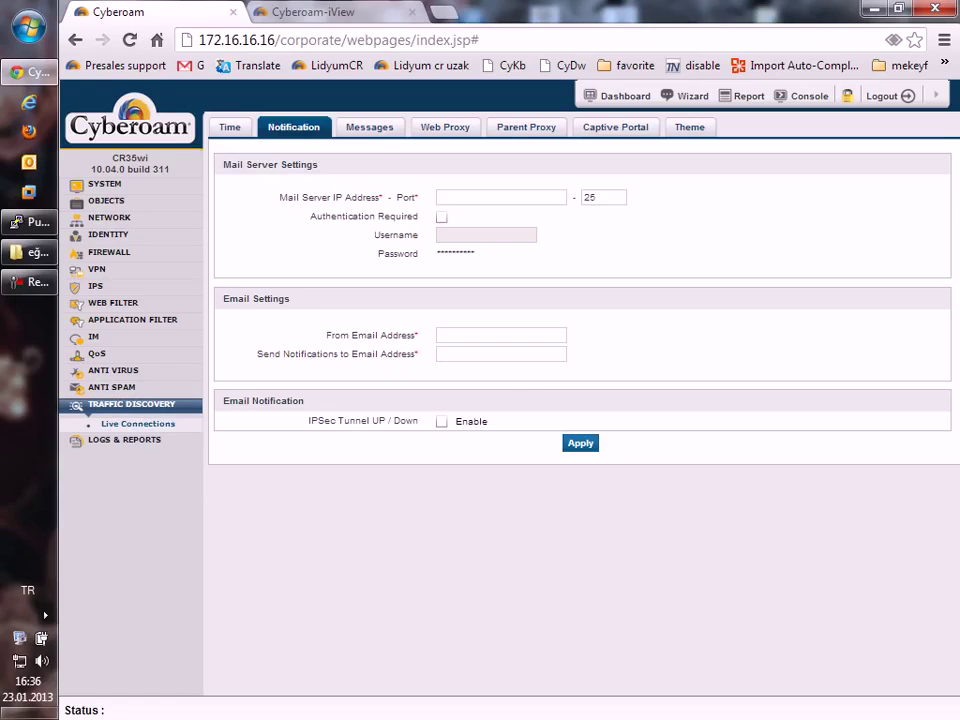
click(138, 423)
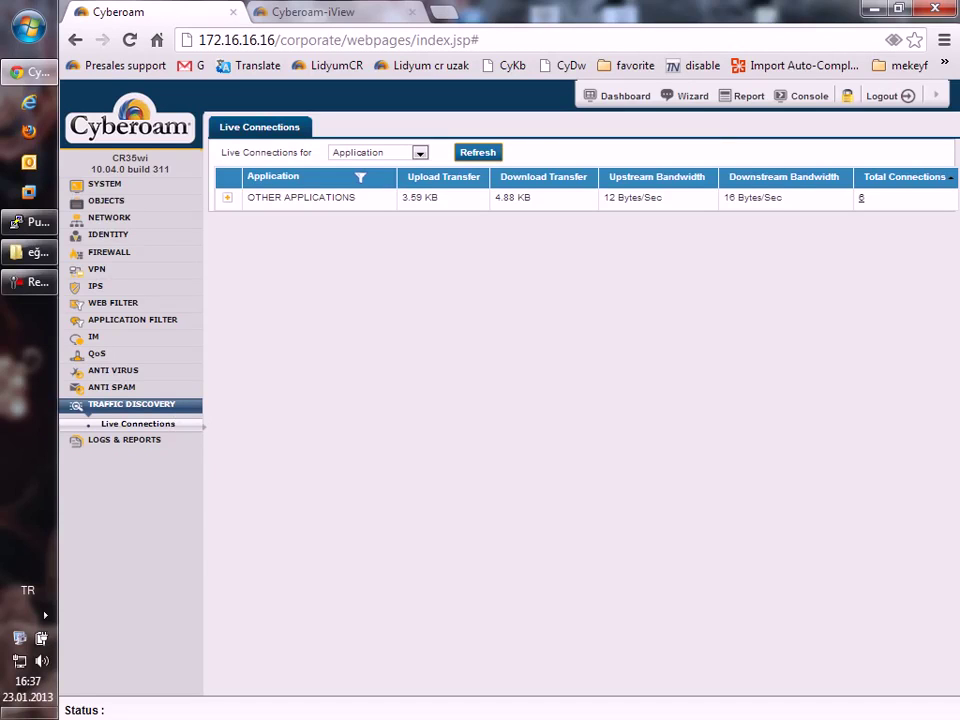
click(227, 197)
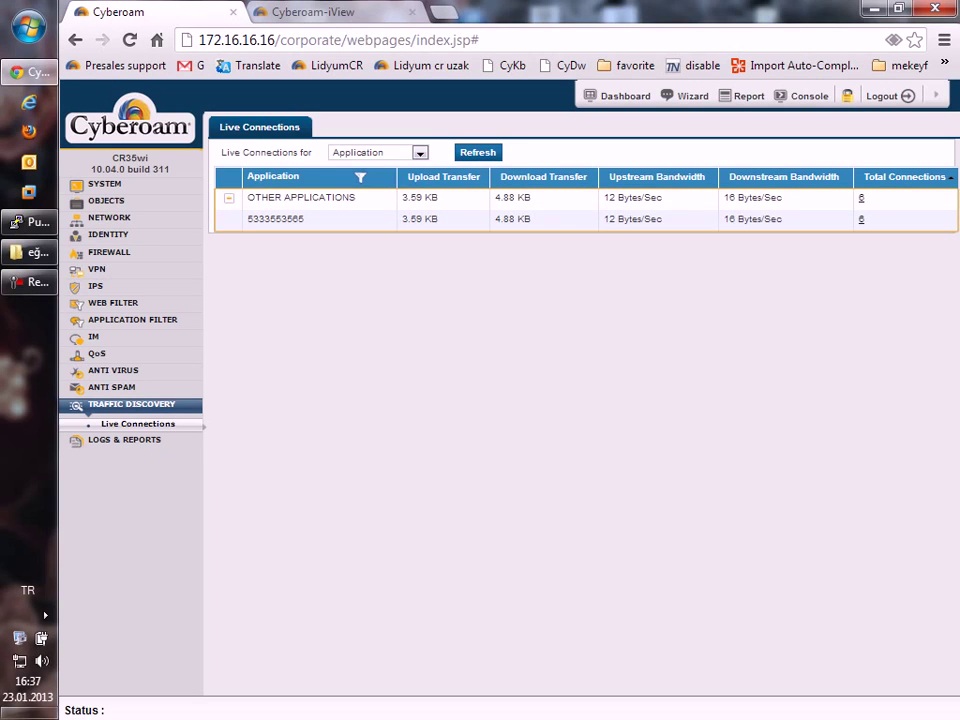
click(378, 152)
click(360, 176)
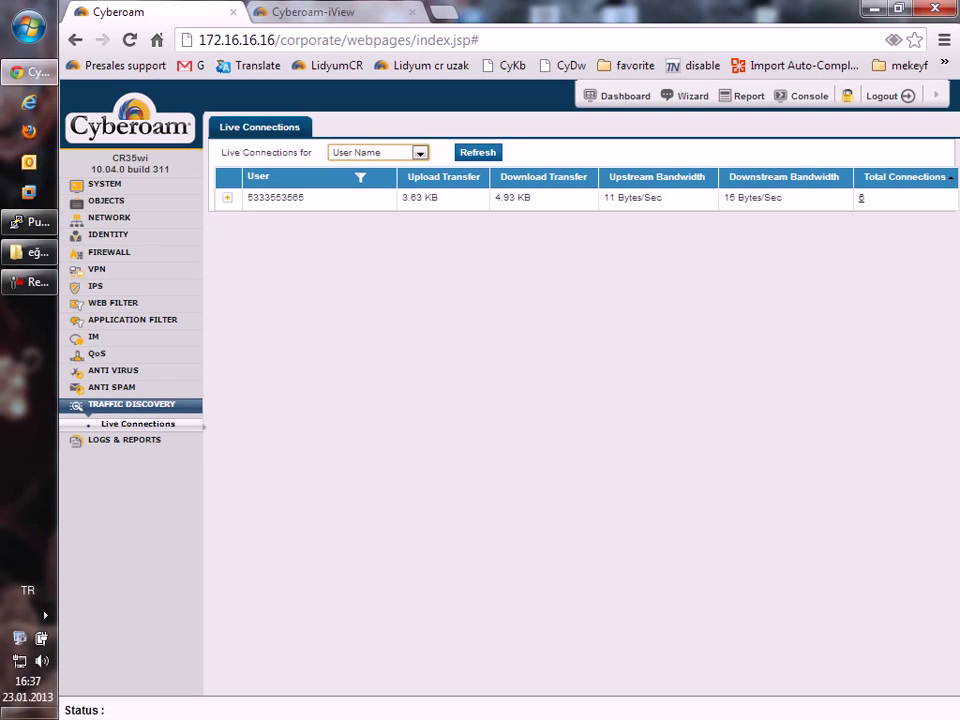
Group live connections by source IP address and open the details for 172.16.16.22.
click(227, 197)
click(378, 152)
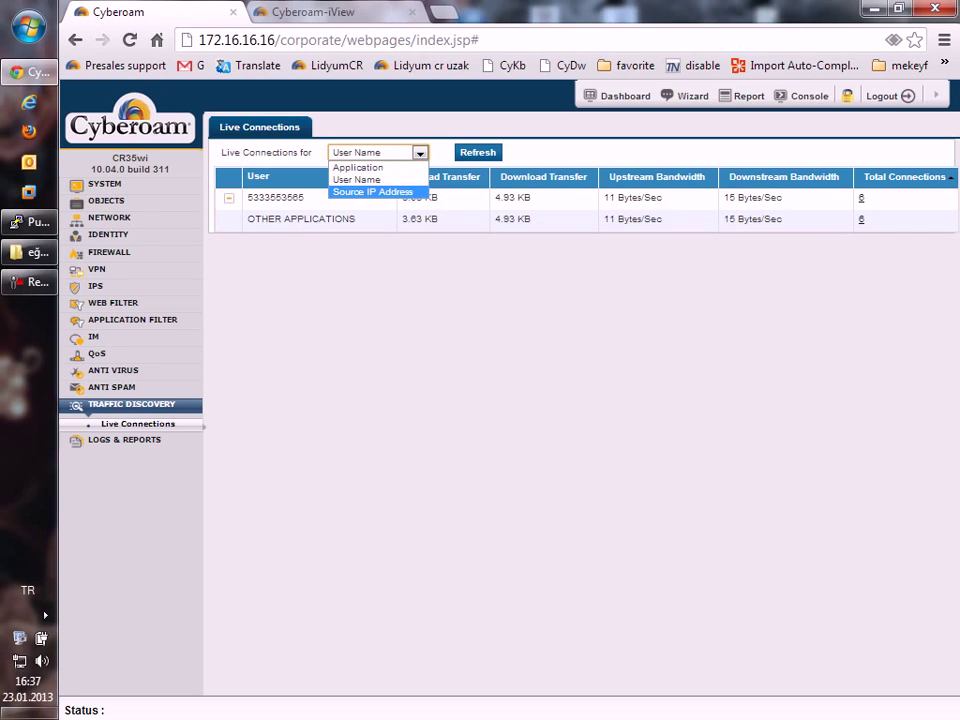
click(372, 191)
click(227, 197)
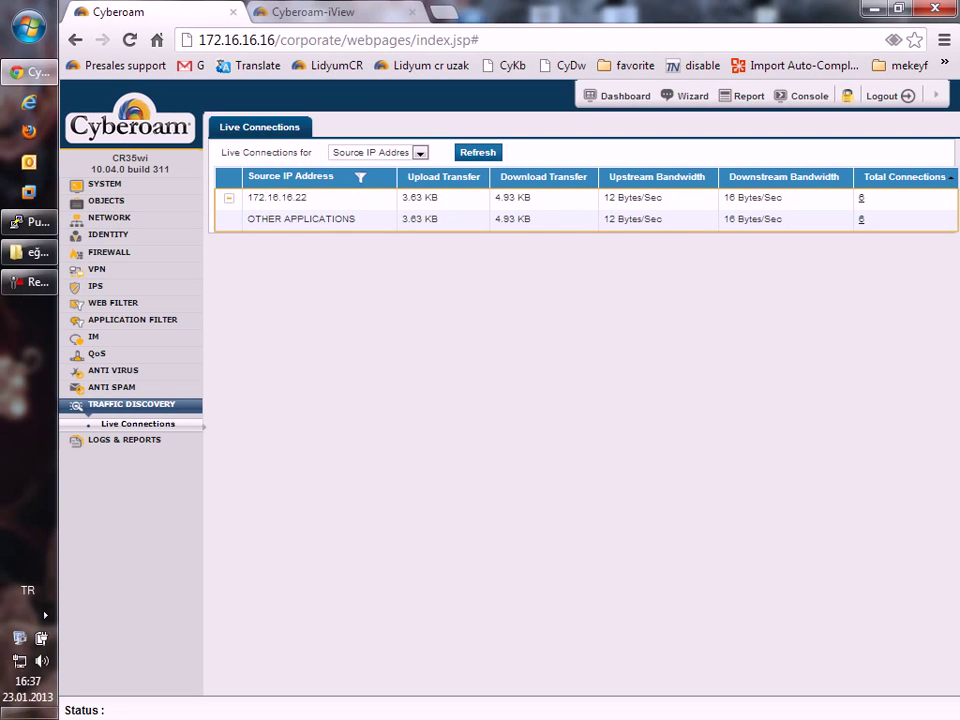
click(227, 197)
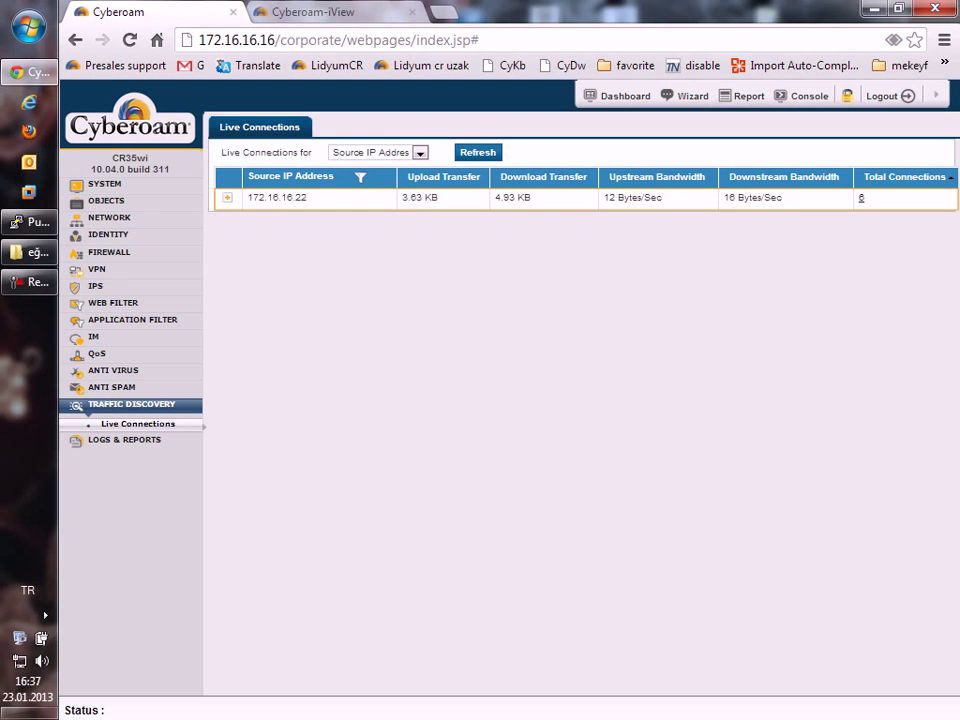
click(860, 198)
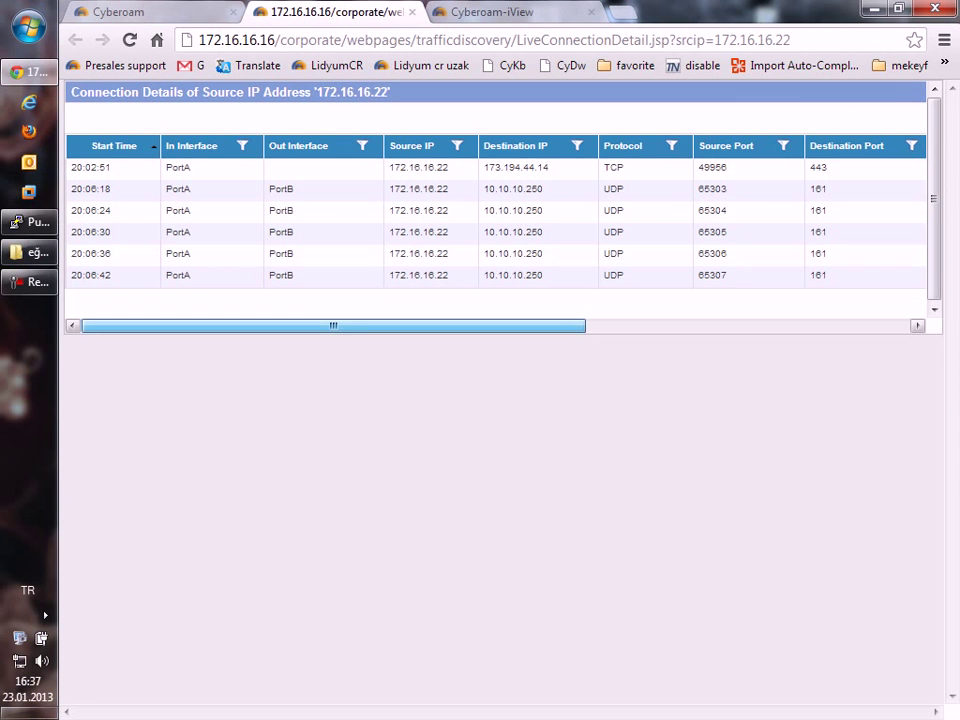
Scroll across every column of the 172.16.16.22 connection details, then close that tab.
drag(333, 325, 657, 325)
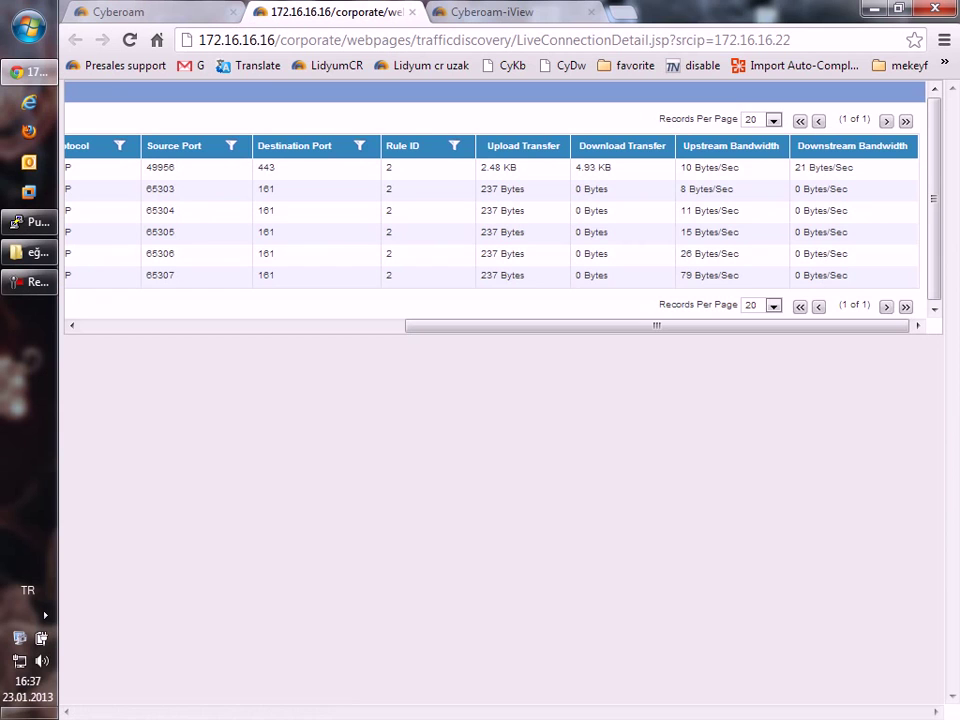
drag(657, 325, 526, 325)
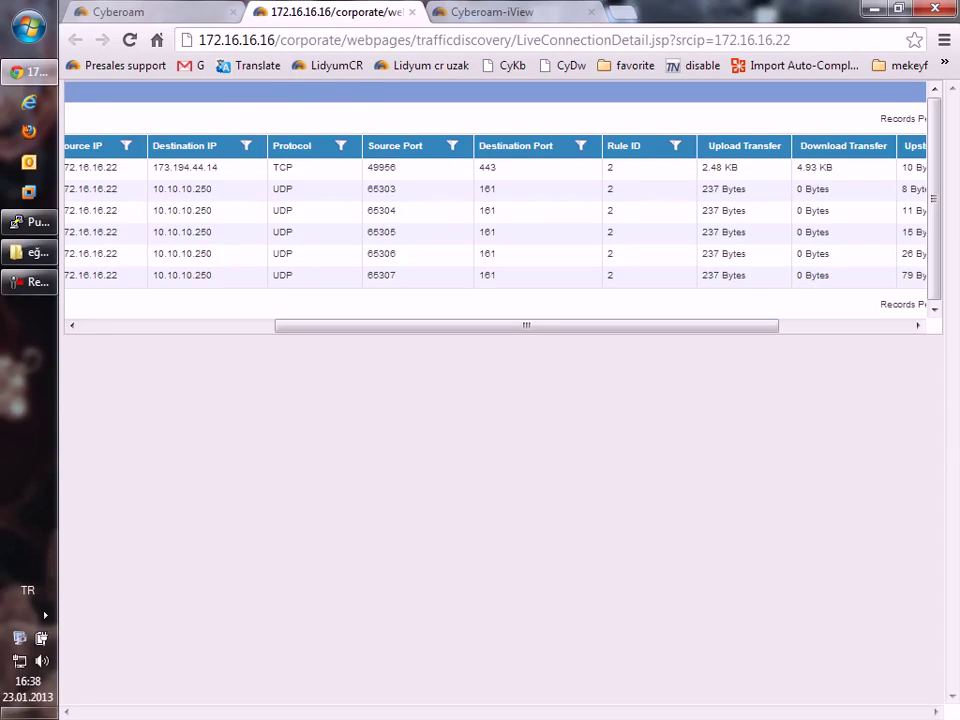
scroll(495, 220, left, 5)
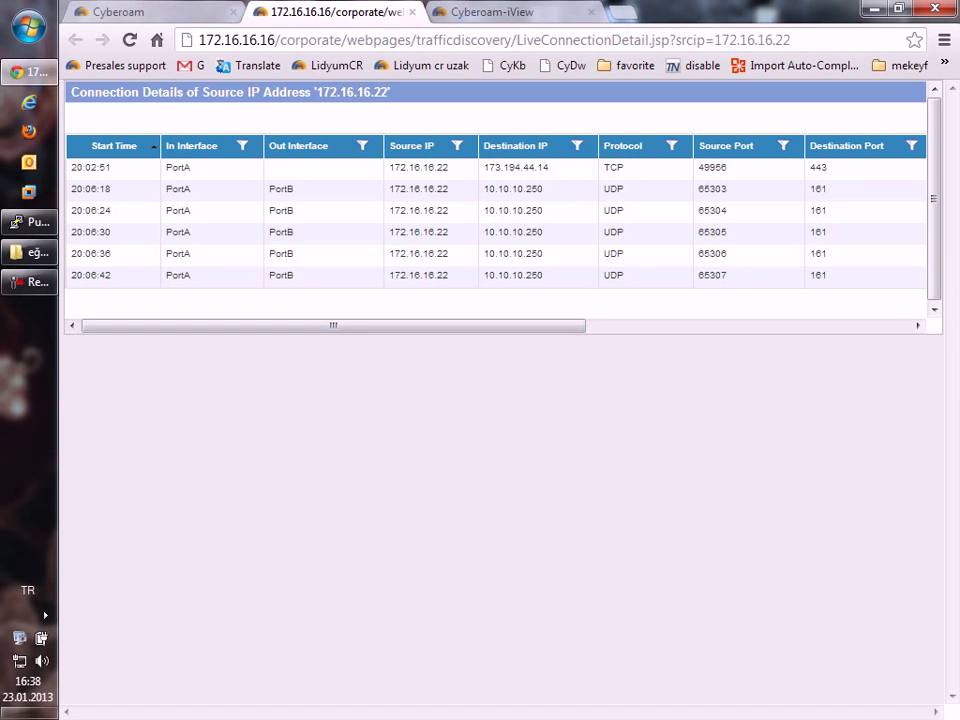
scroll(495, 220, right, 5)
click(412, 12)
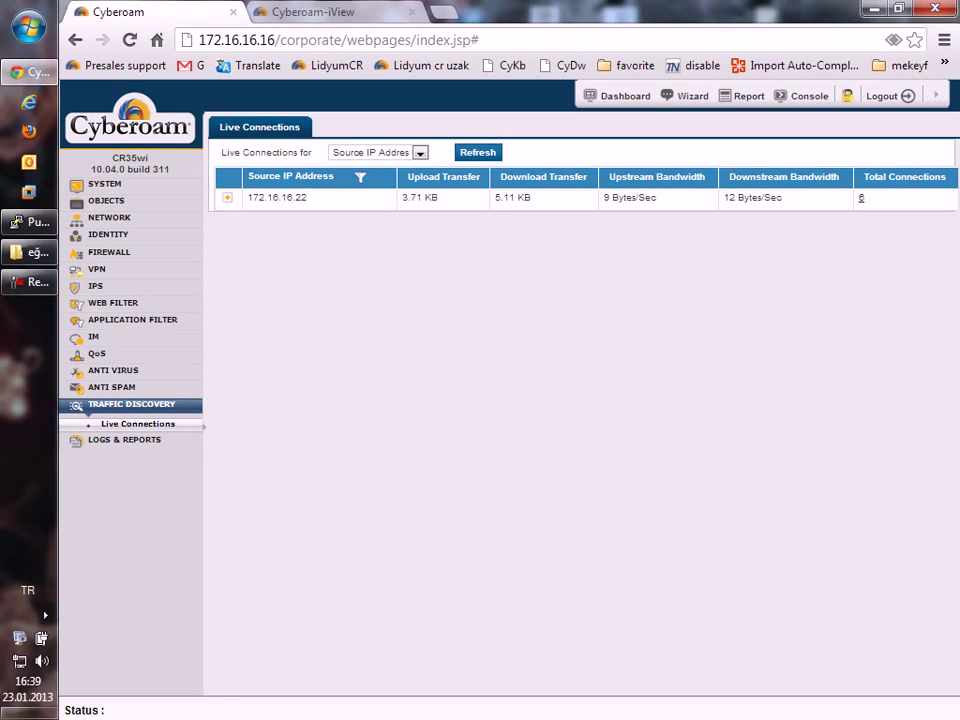
Open System Diagnostics and its System Graphs tab for the last two hours' CPU usage.
click(104, 184)
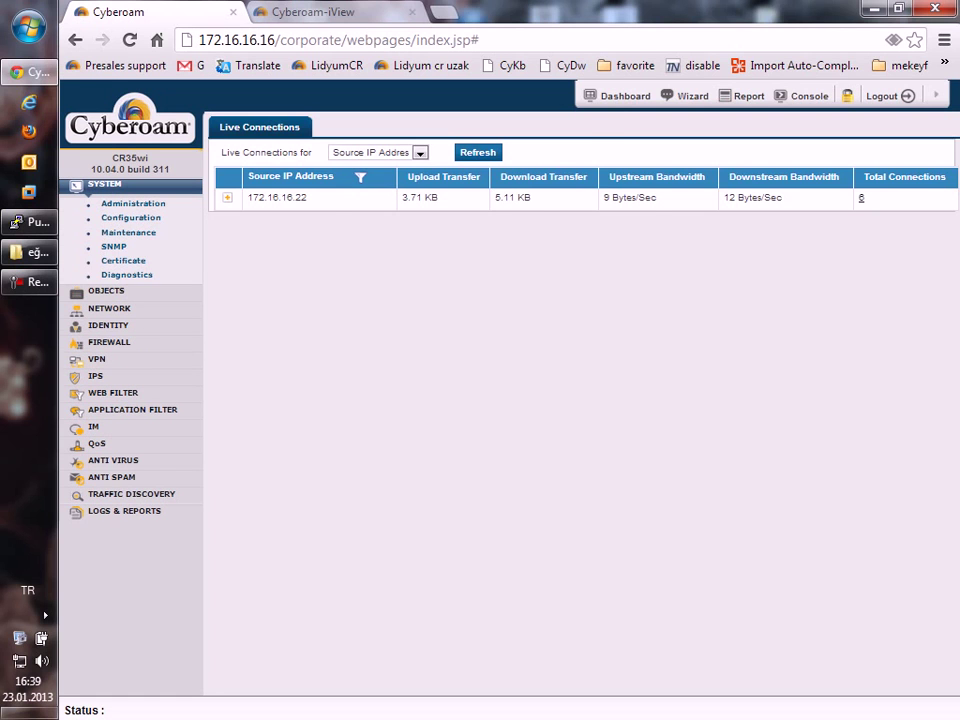
click(127, 274)
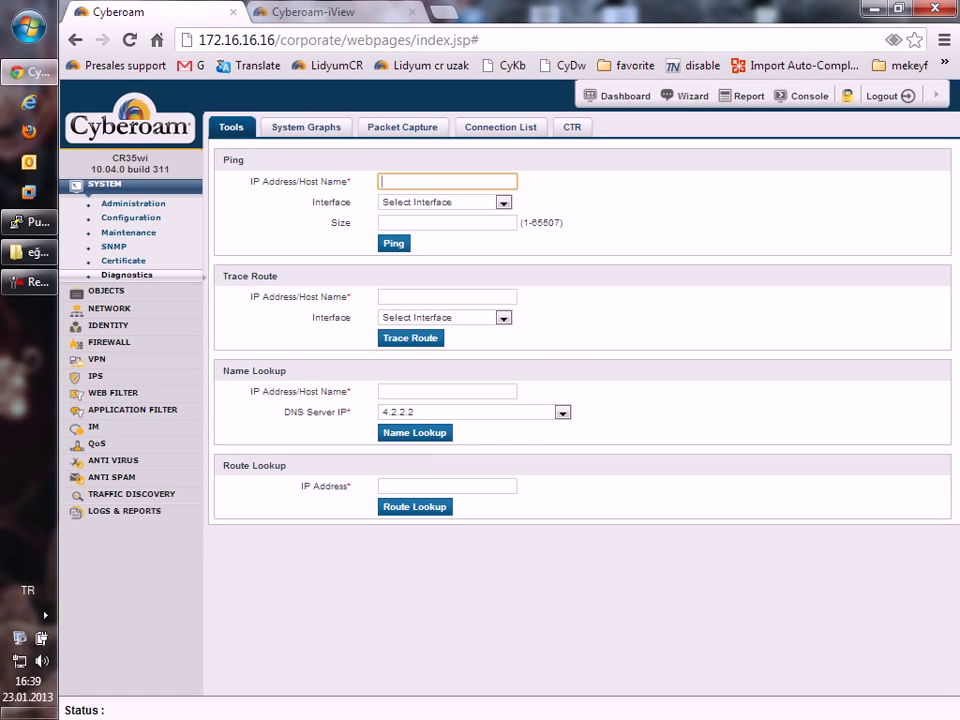
click(306, 127)
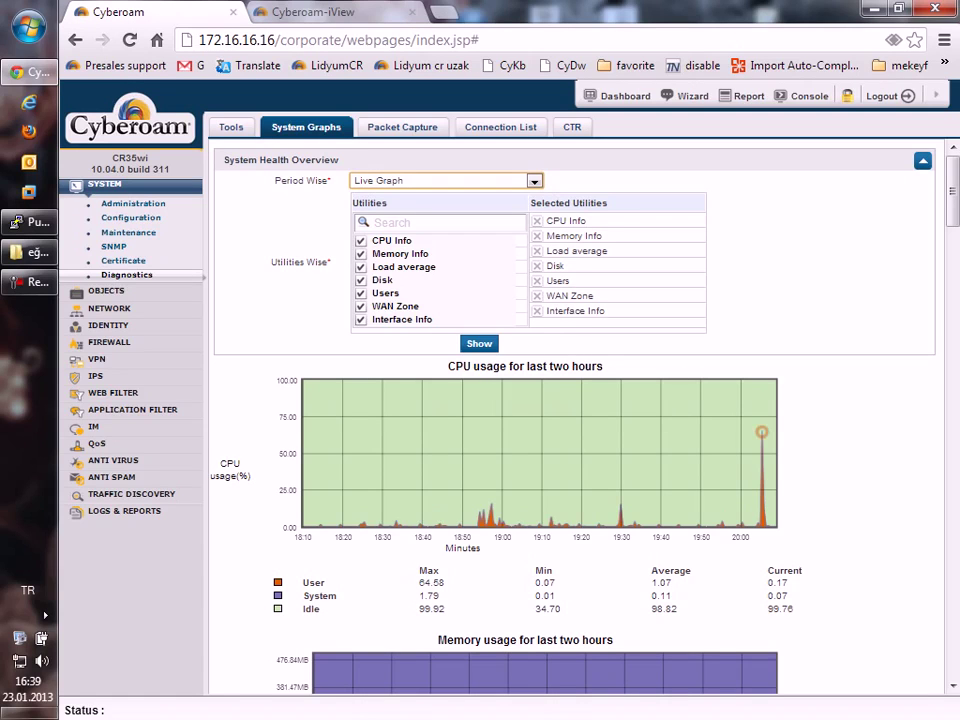
Show Maintenance Updates status, listing Anti Virus Definition 7.11.58.80 and IPS Signatures 5.10.95.
mouse_move(762, 432)
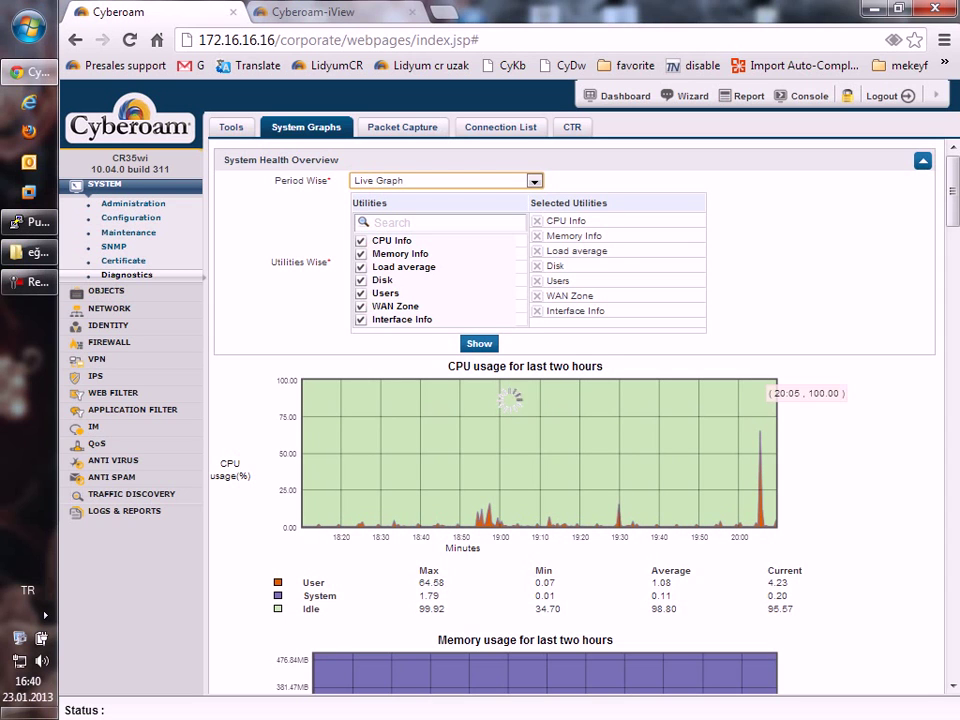
scroll(575, 415, down, 4)
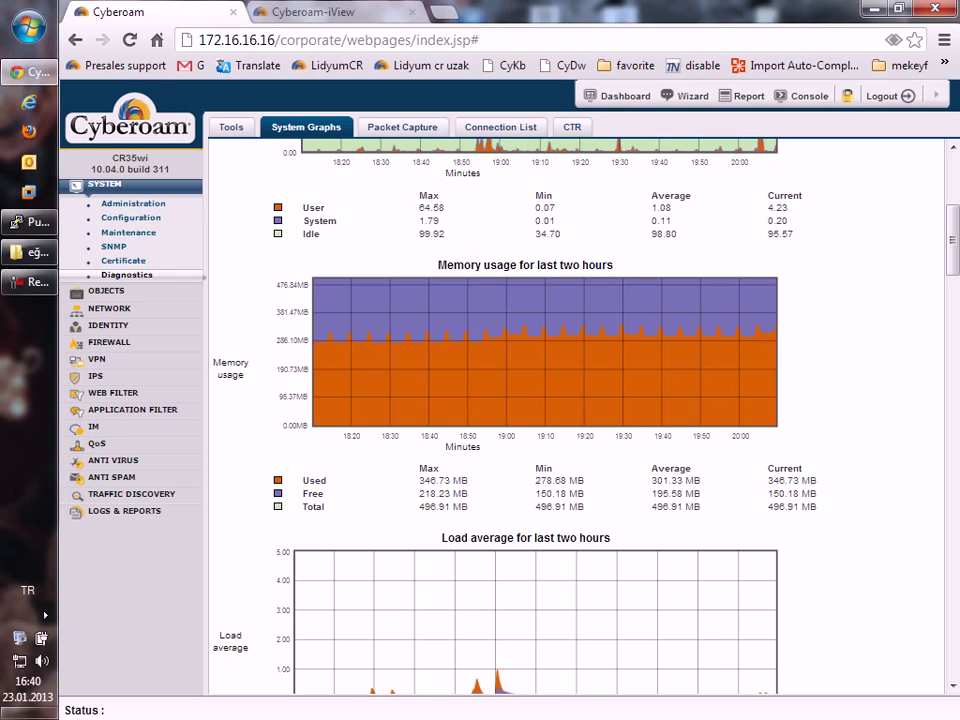
mouse_move(505, 332)
mouse_move(758, 279)
scroll(758, 279, down, 3)
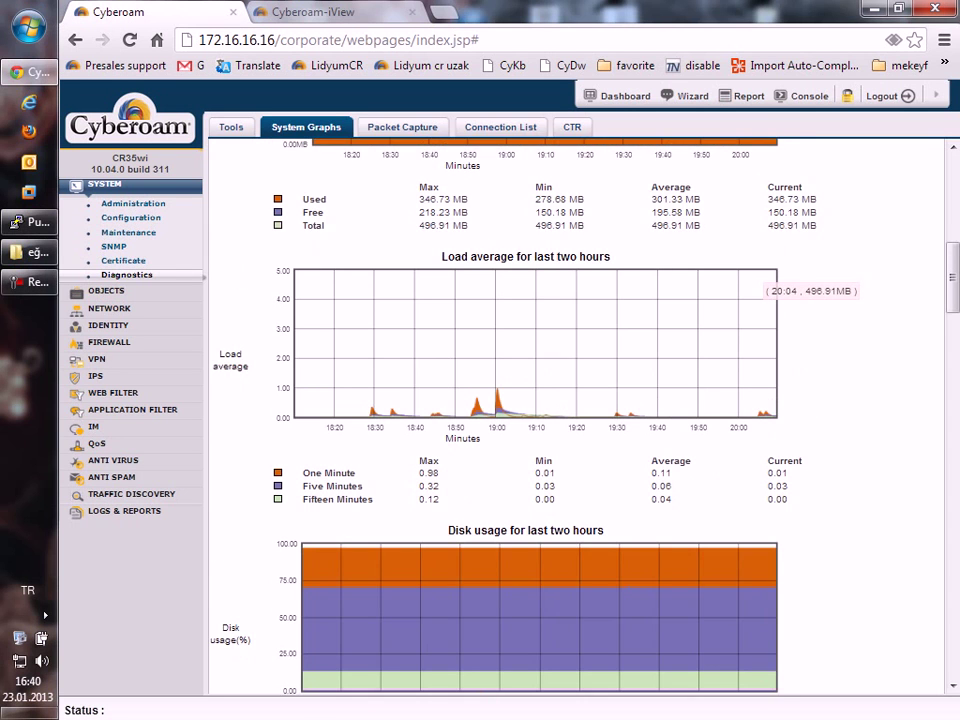
scroll(517, 400, down, 1)
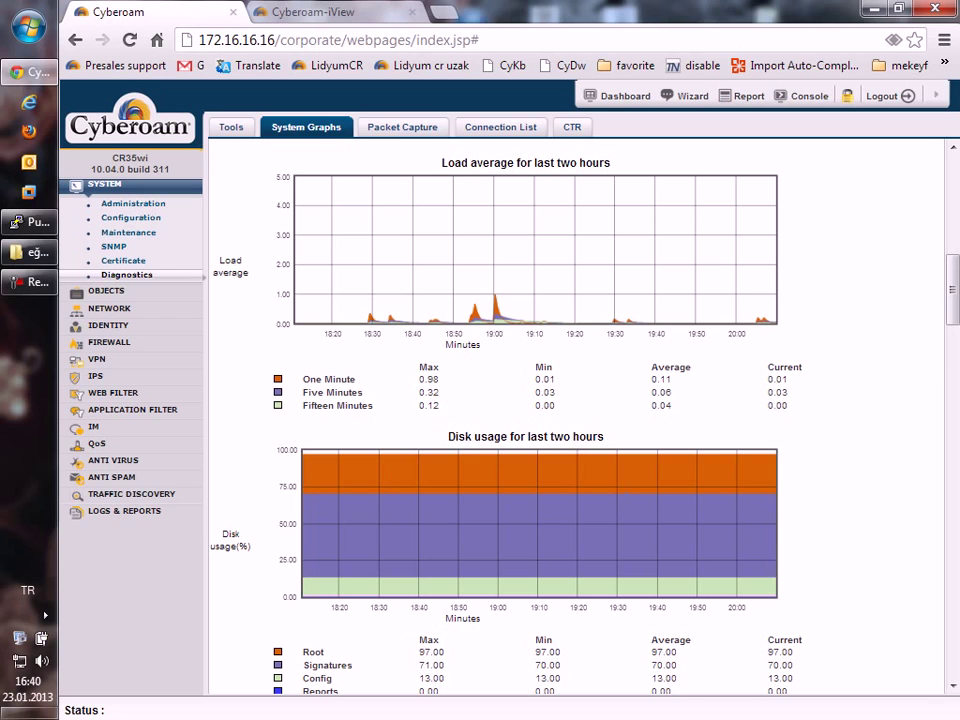
mouse_move(494, 297)
scroll(494, 300, up, 4)
scroll(494, 668, up, 2)
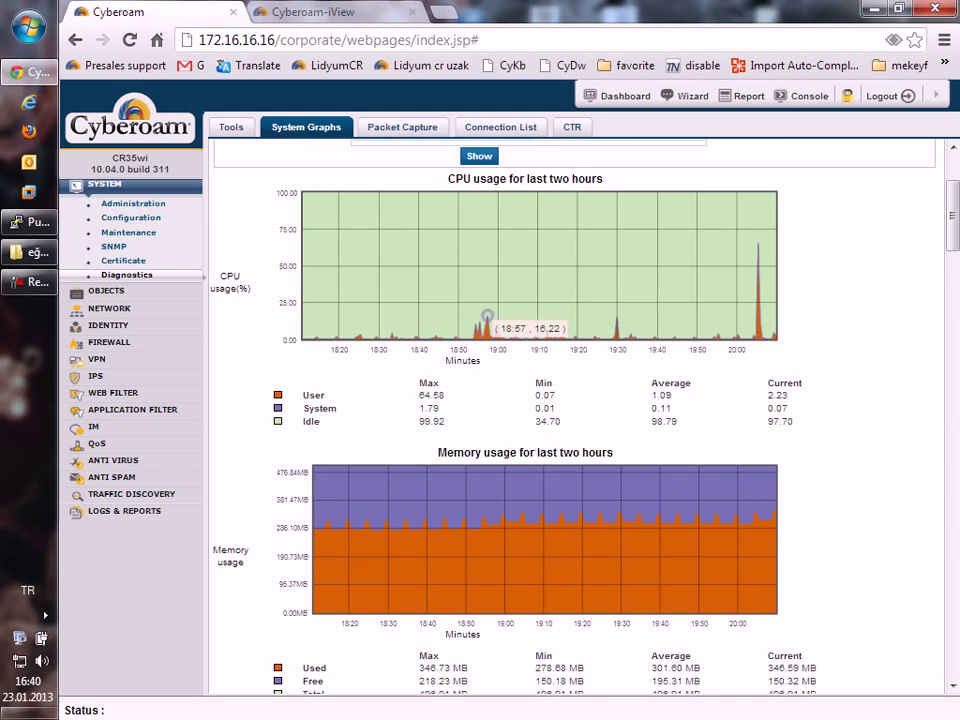
scroll(487, 316, down, 3)
scroll(500, 330, up, 3)
scroll(487, 316, down, 3)
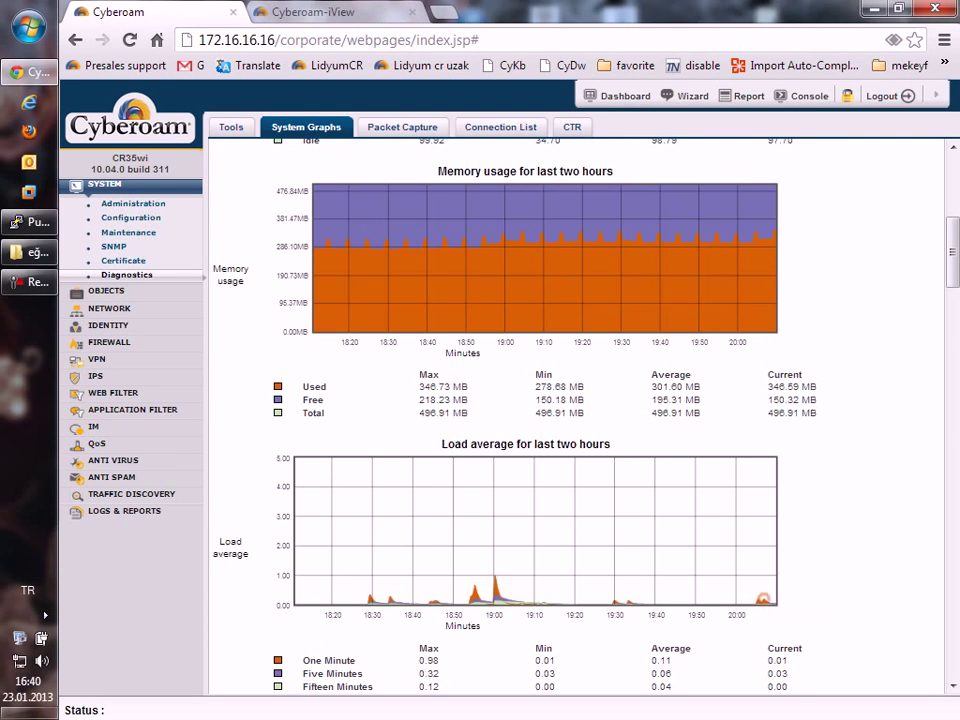
scroll(572, 450, up, 4)
scroll(758, 338, down, 4)
scroll(575, 420, up, 5)
mouse_move(758, 431)
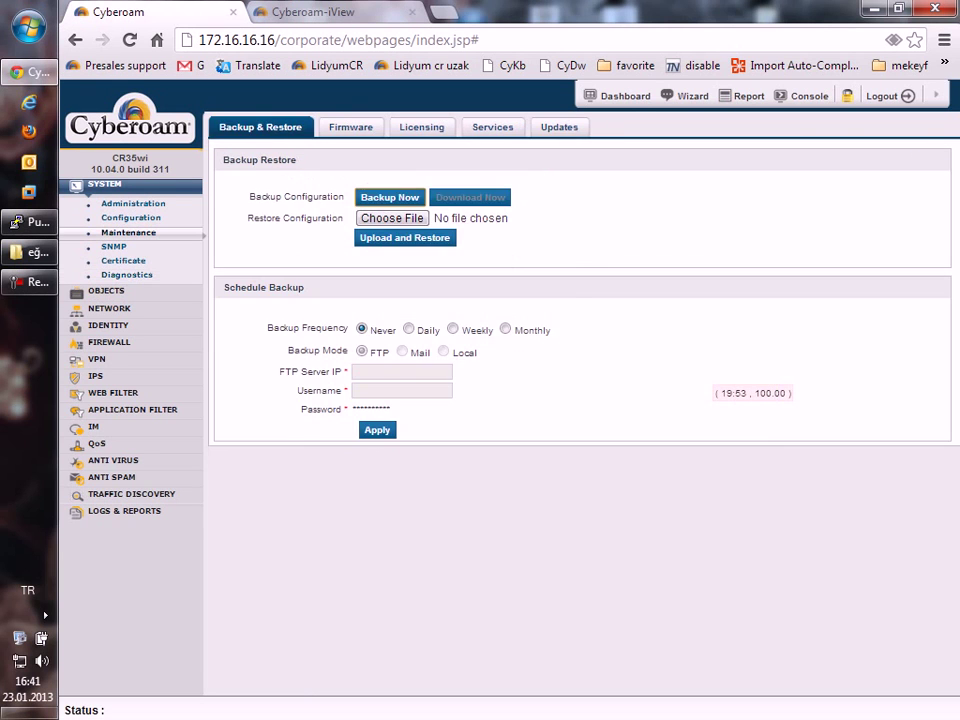
click(559, 127)
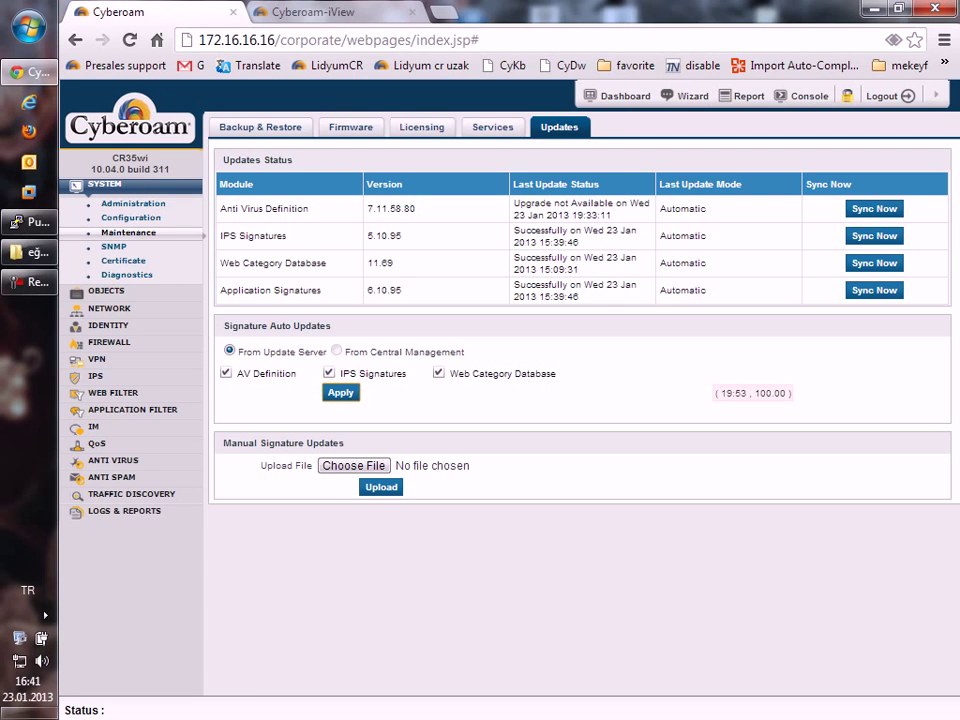
Scroll through the memory, disk, live users and WAN Zone transfer charts in System Graphs.
click(127, 274)
scroll(580, 415, down, 3)
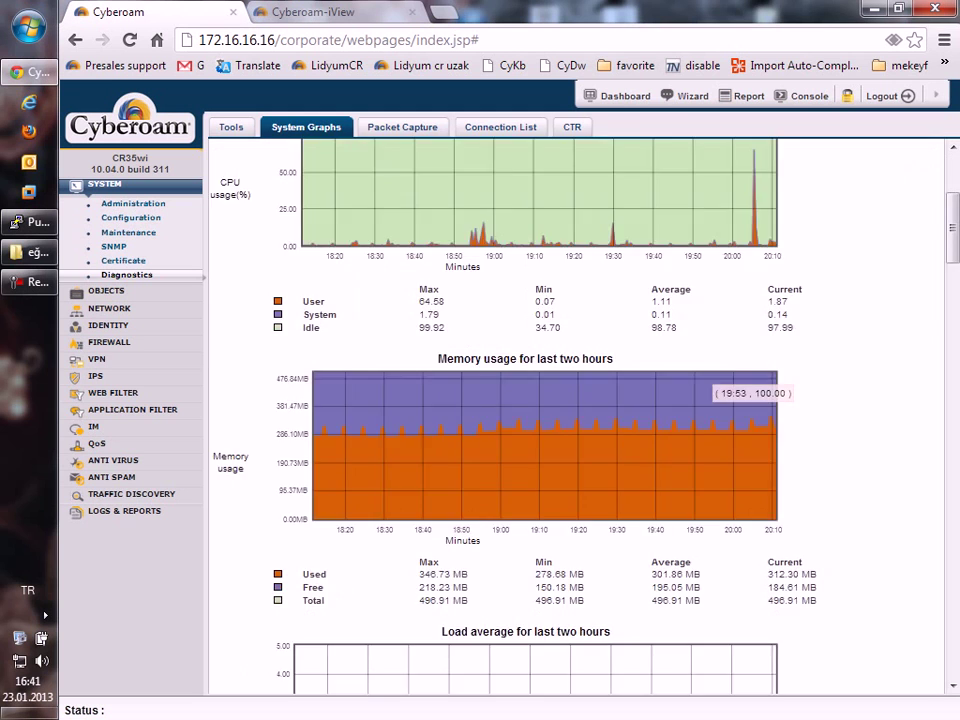
scroll(530, 400, down, 6)
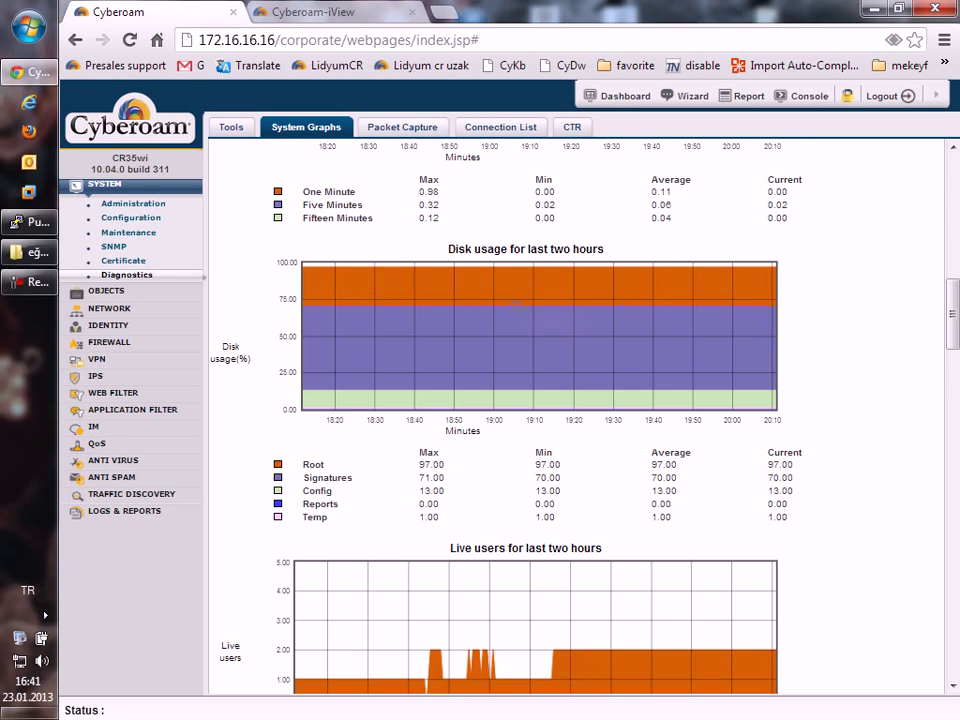
scroll(600, 400, down, 3)
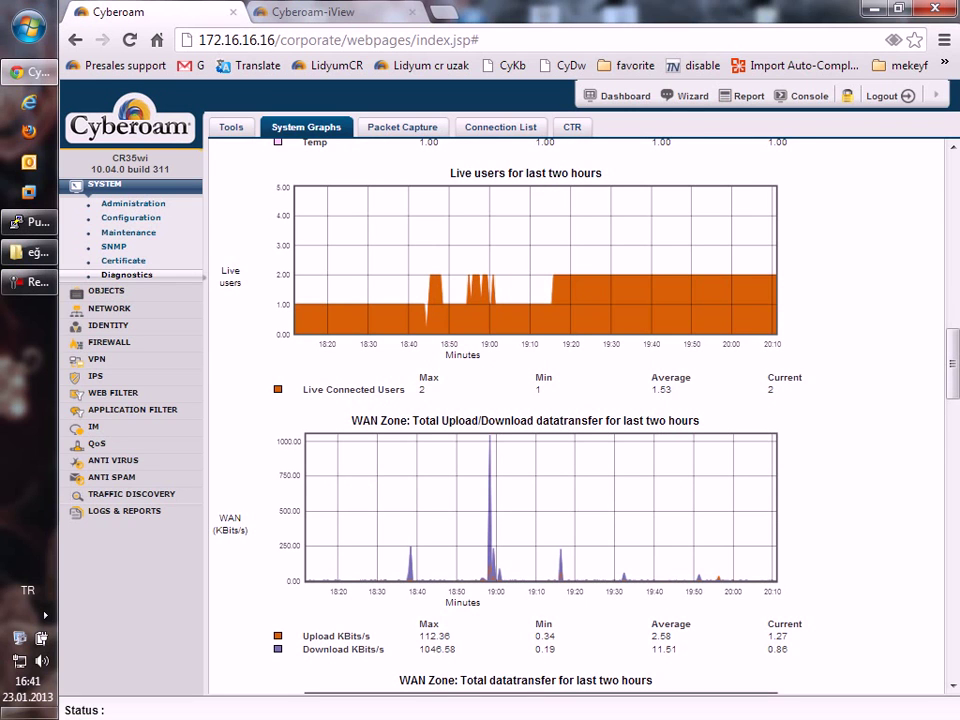
scroll(490, 420, down, 3)
scroll(490, 420, up, 1)
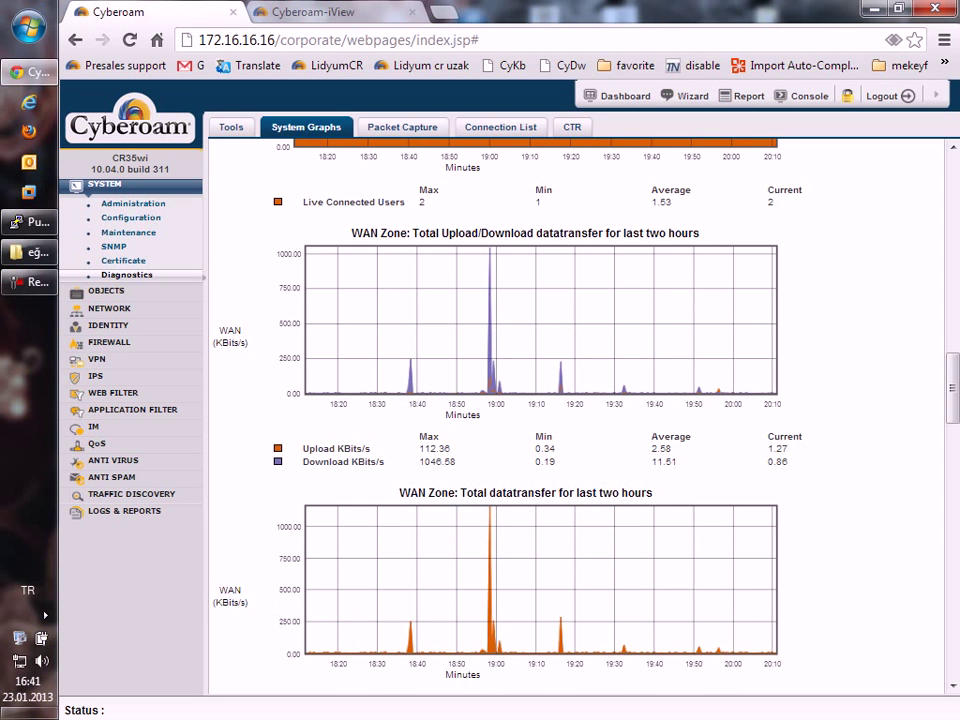
mouse_move(490, 248)
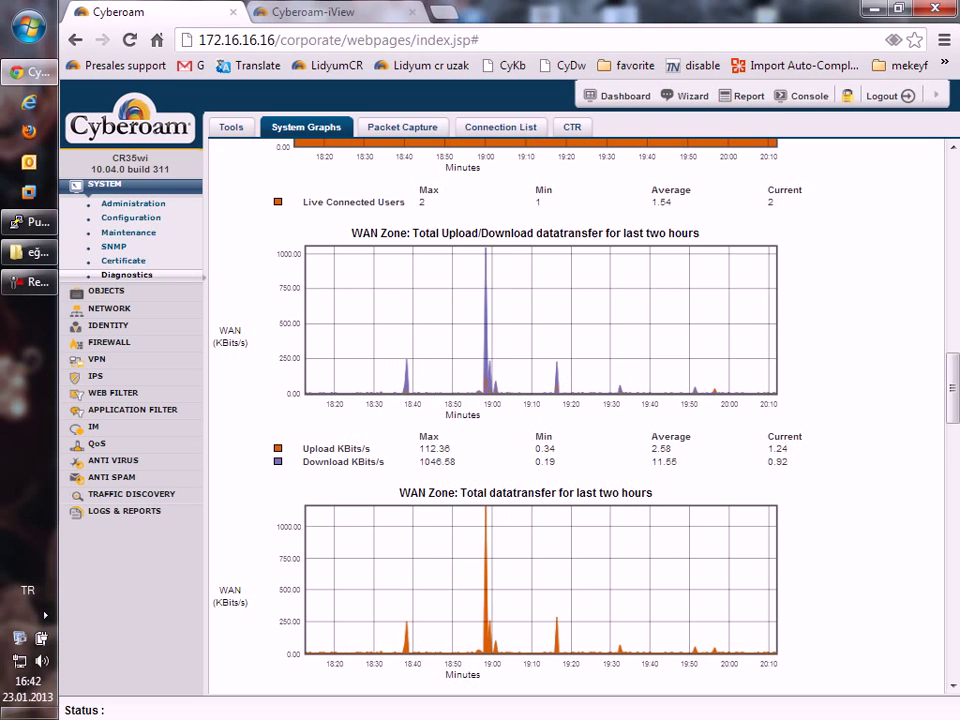
scroll(575, 415, down, 5)
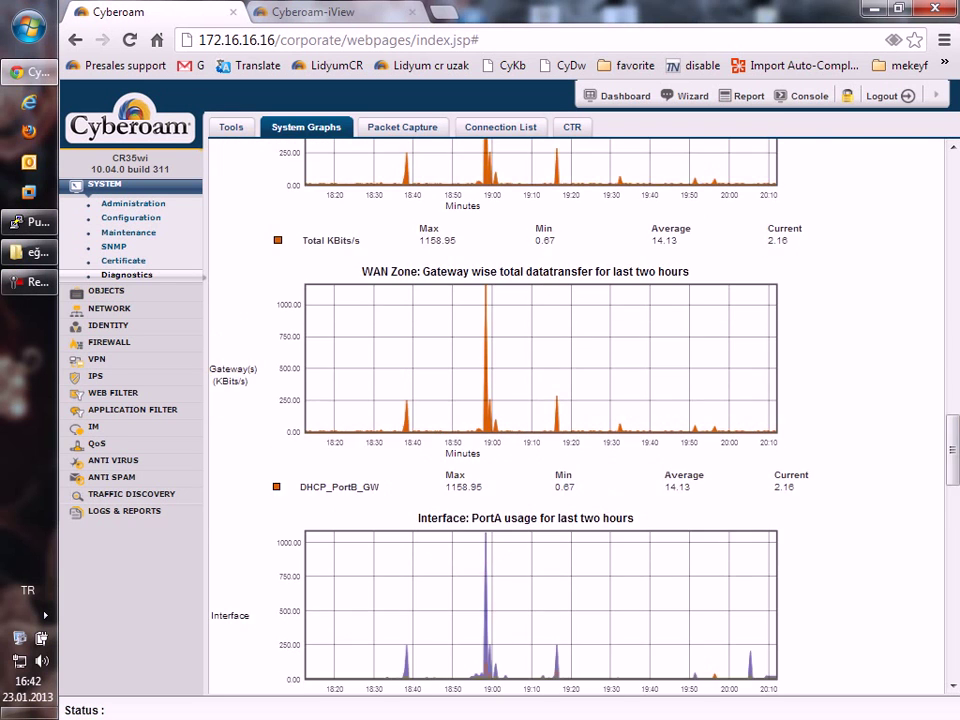
scroll(575, 415, up, 1)
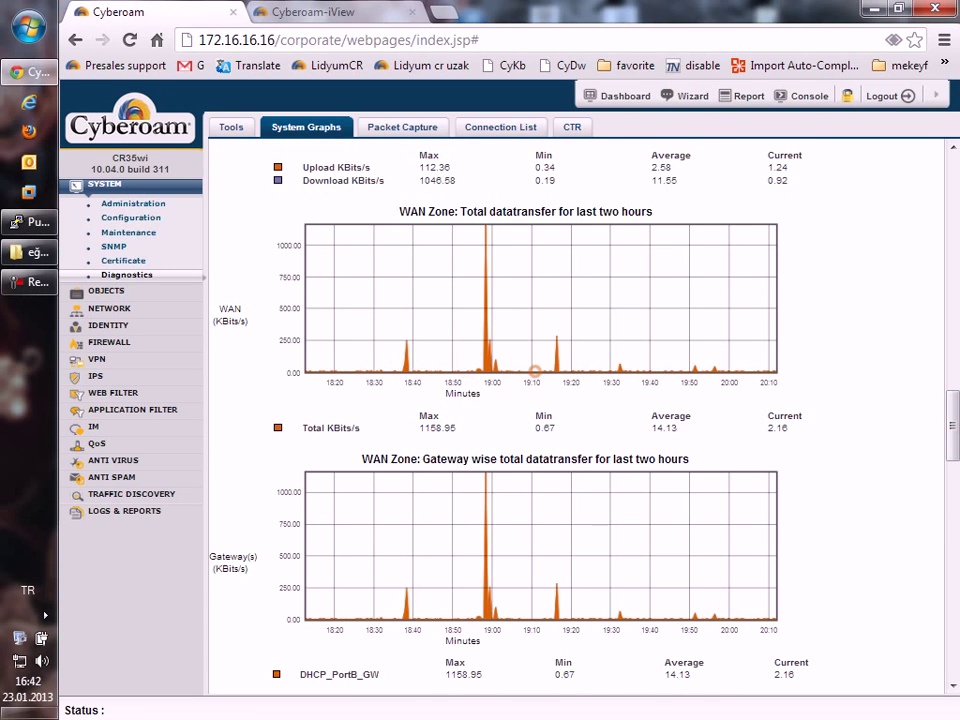
scroll(534, 371, down, 5)
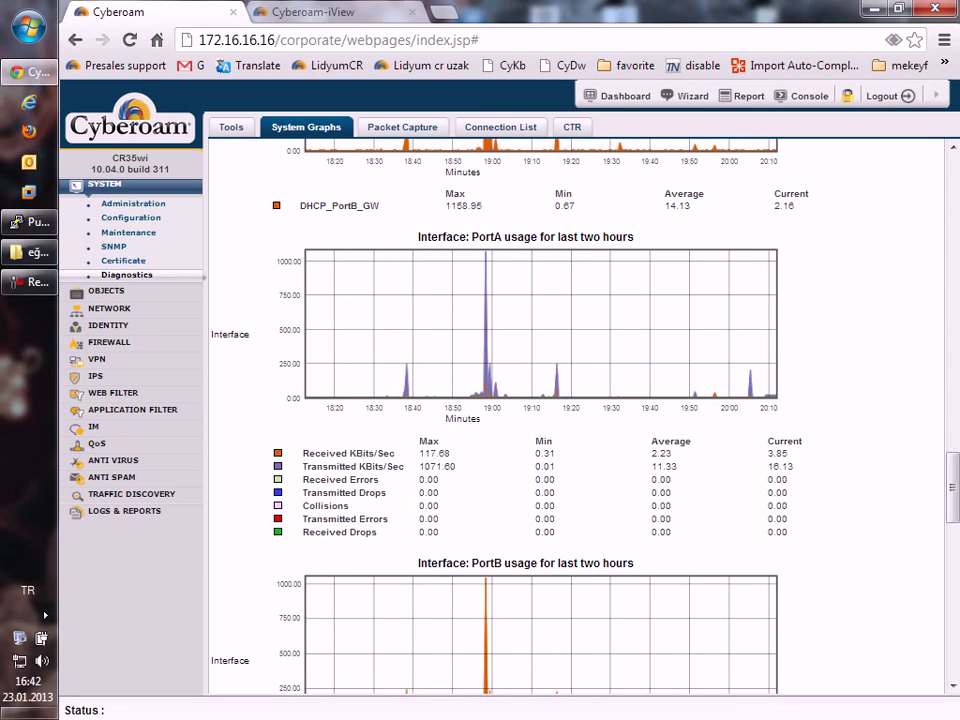
scroll(575, 400, down, 1)
scroll(575, 400, up, 1)
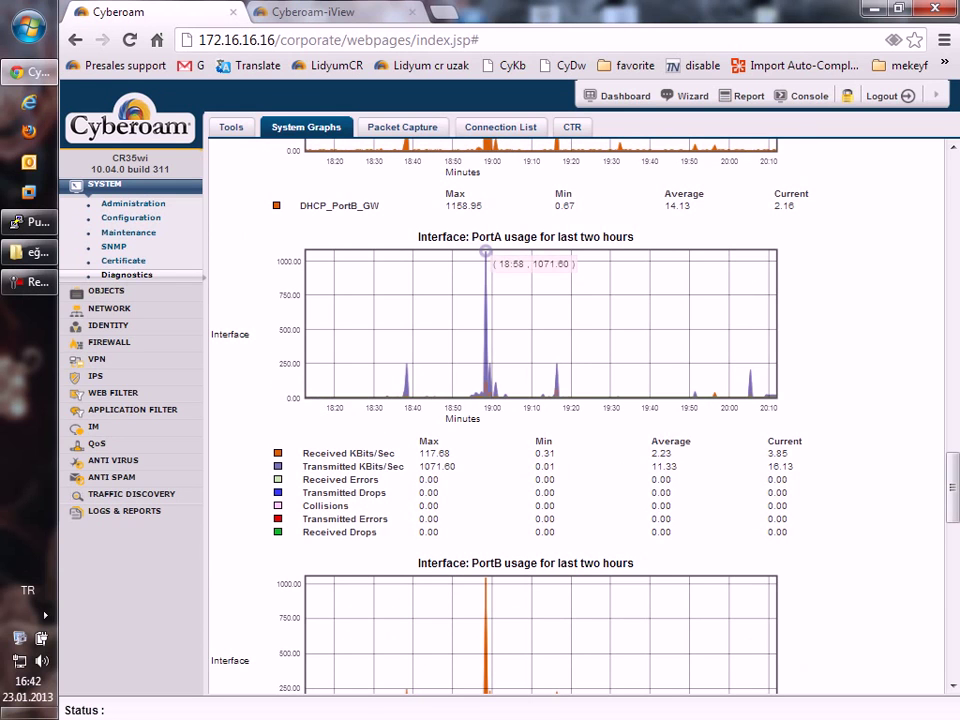
scroll(486, 252, down, 2)
mouse_move(486, 391)
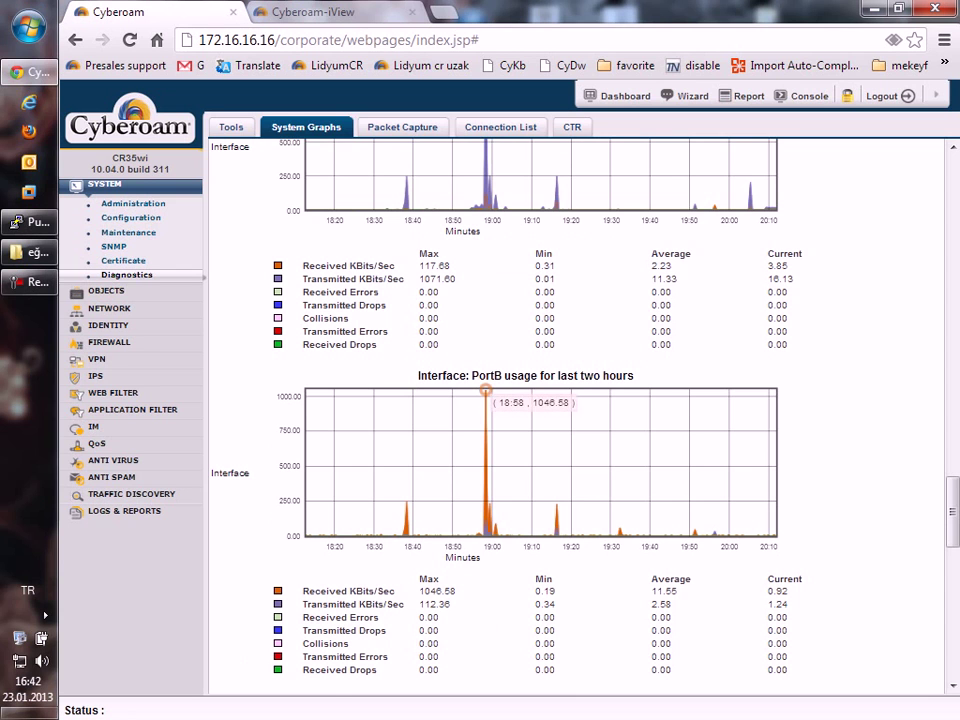
scroll(486, 391, up, 2)
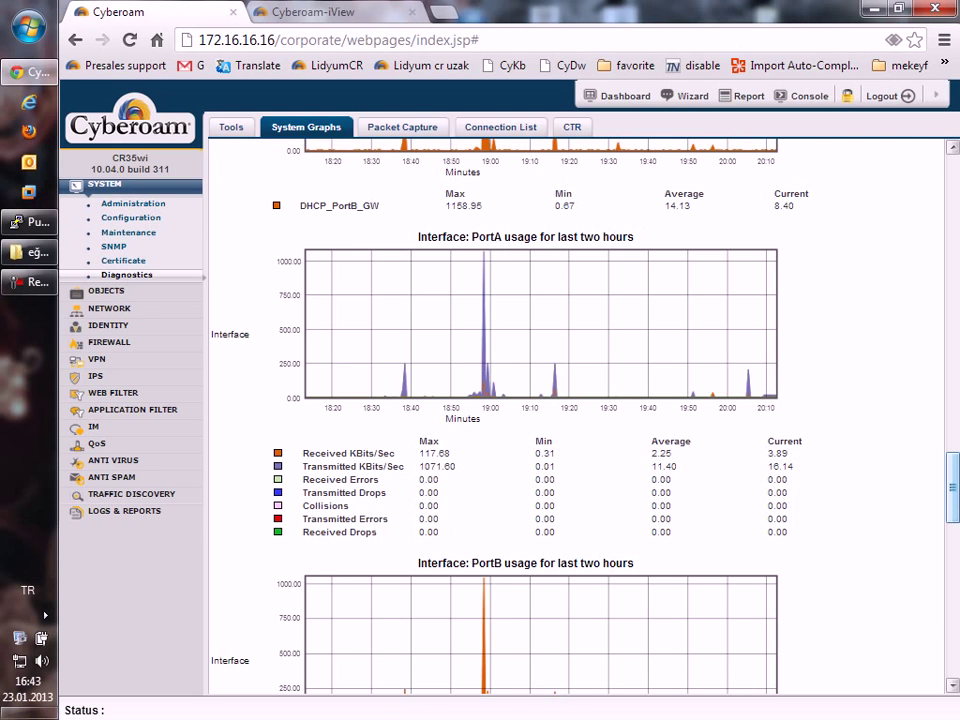
scroll(580, 420, down, 10)
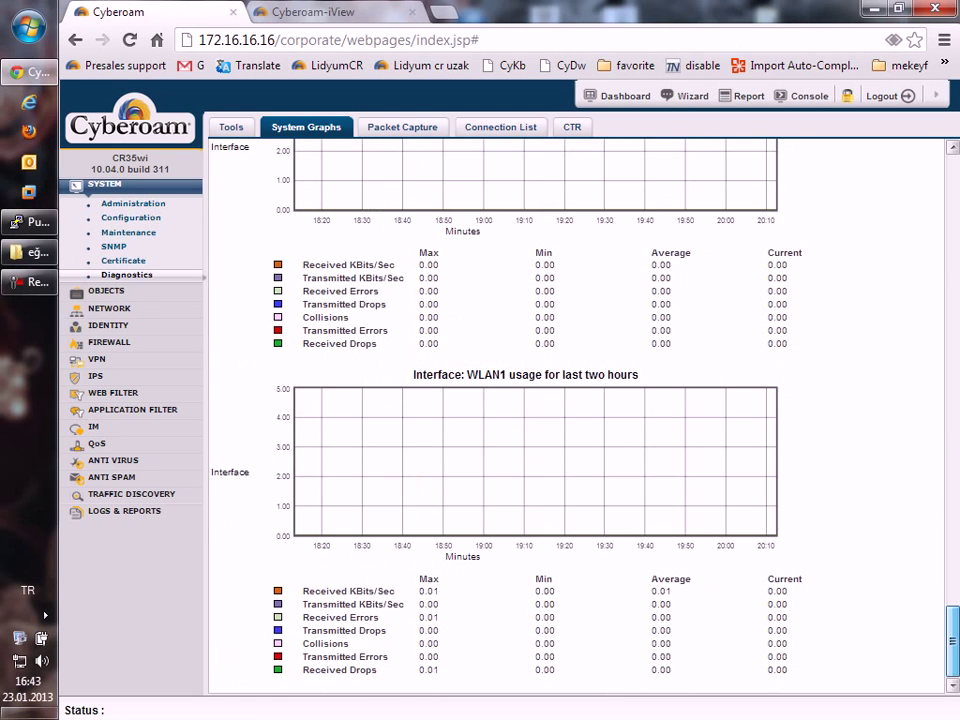
scroll(575, 420, up, 15)
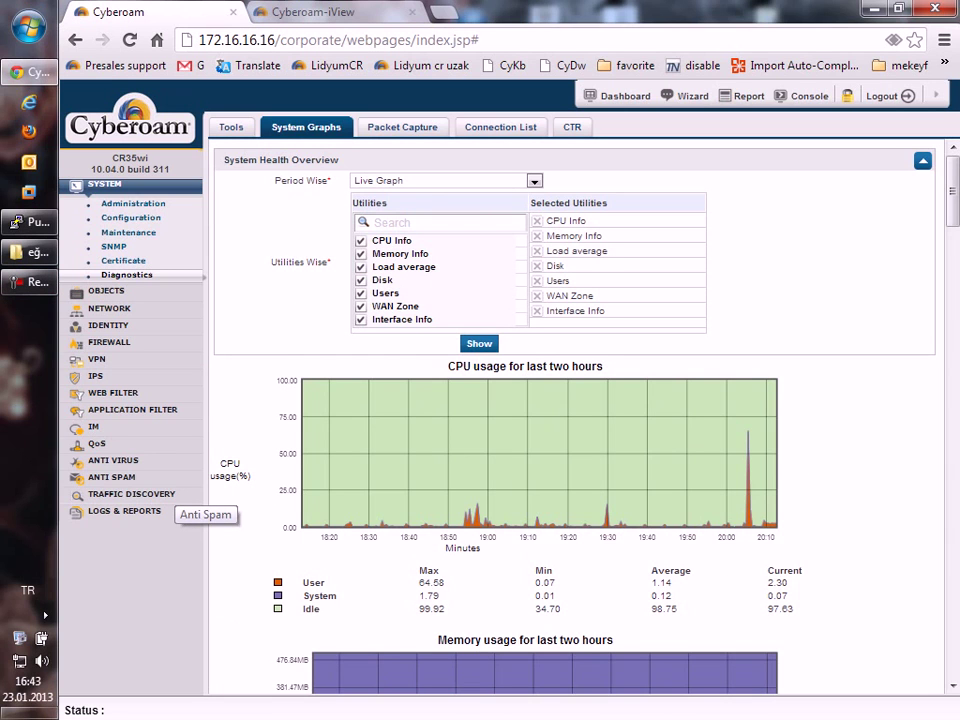
Open the Log Viewer under Logs & Reports, leaving the log module unchanged.
click(160, 494)
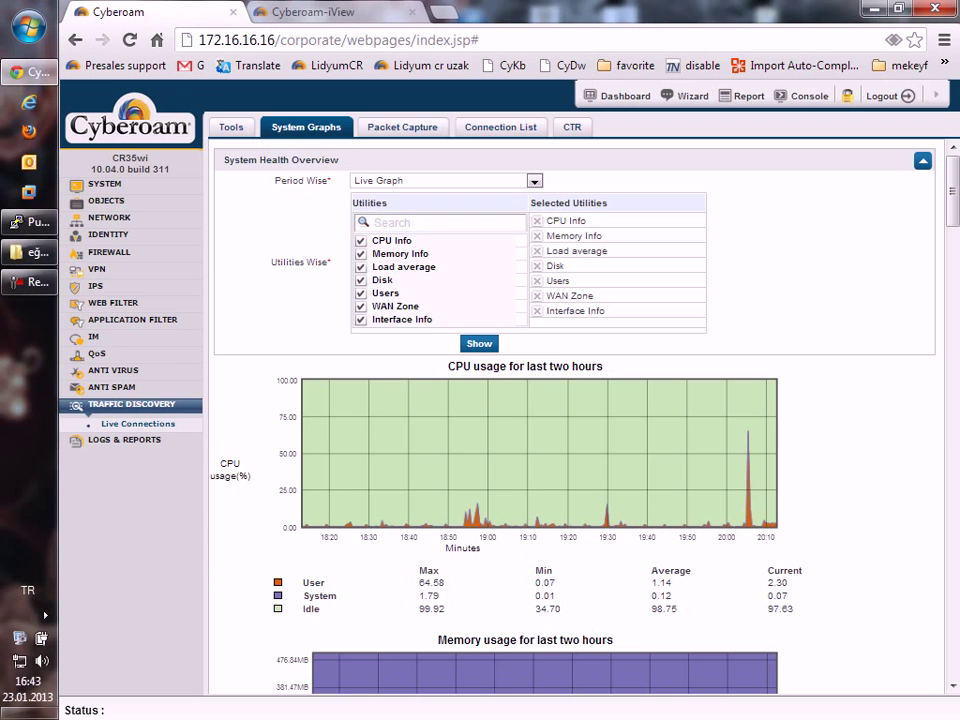
click(125, 439)
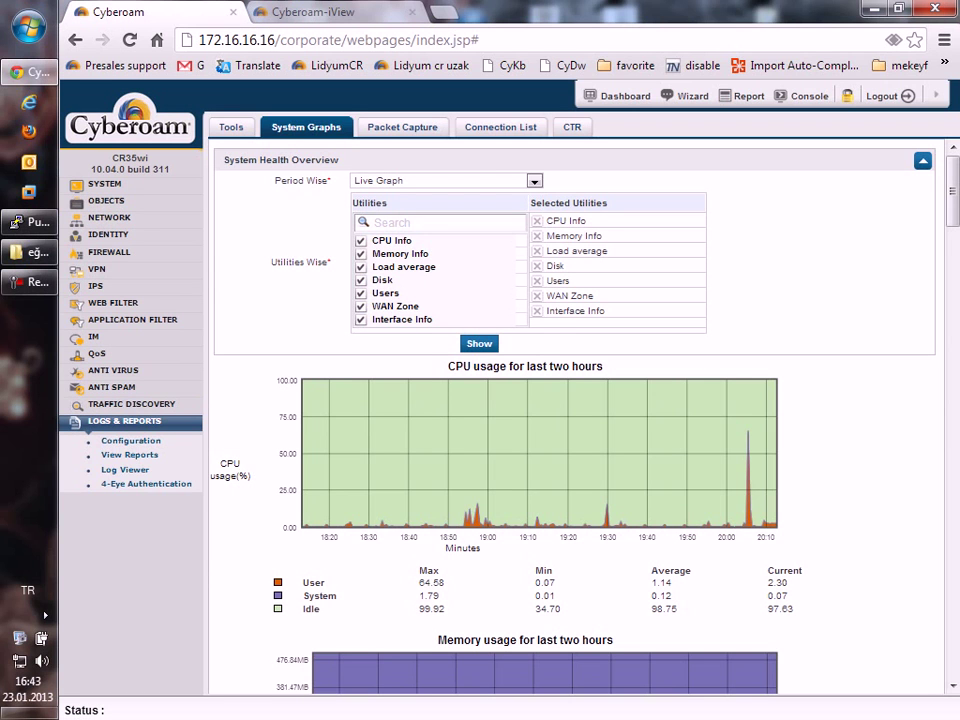
click(125, 469)
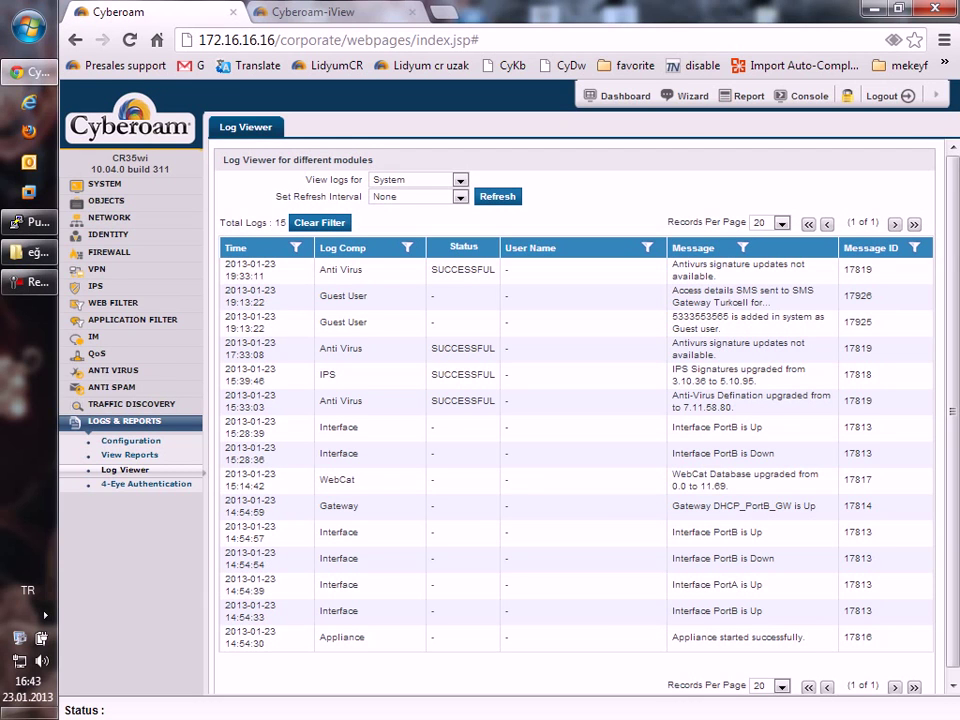
click(460, 180)
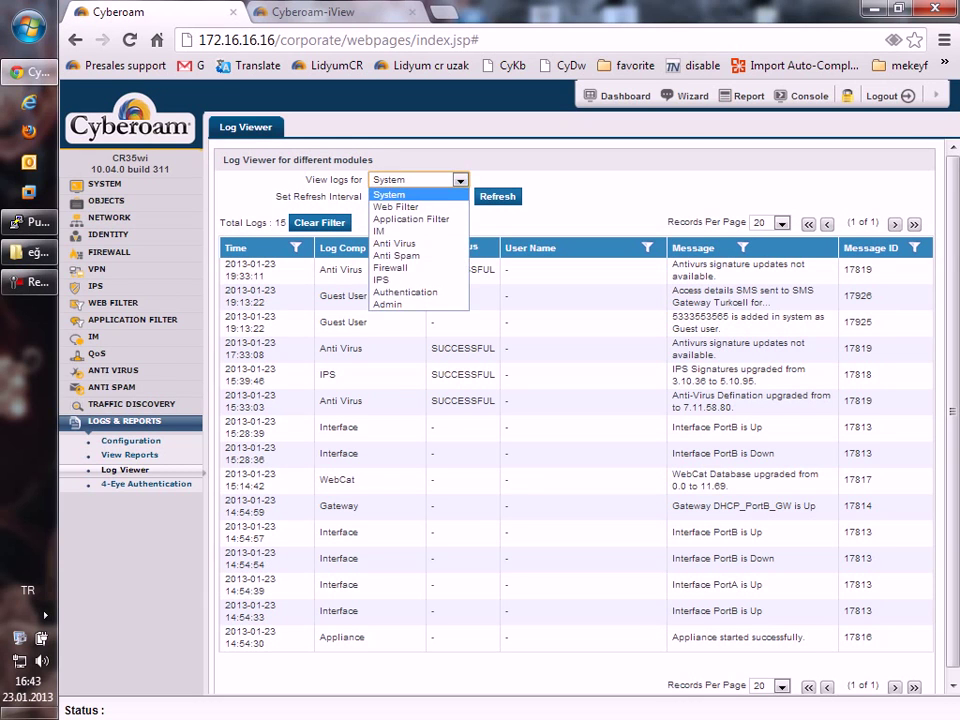
key(Escape)
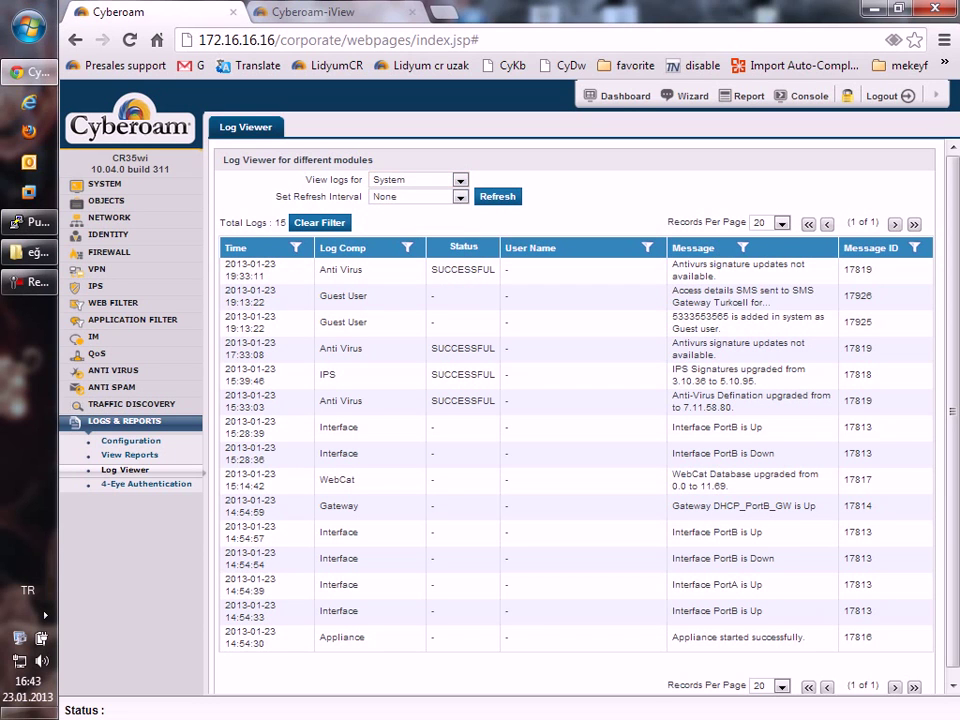
Switch 'View logs for' to Web Filter, showing 617 allowed entries from 172.16.16.22.
drag(715, 276, 507, 270)
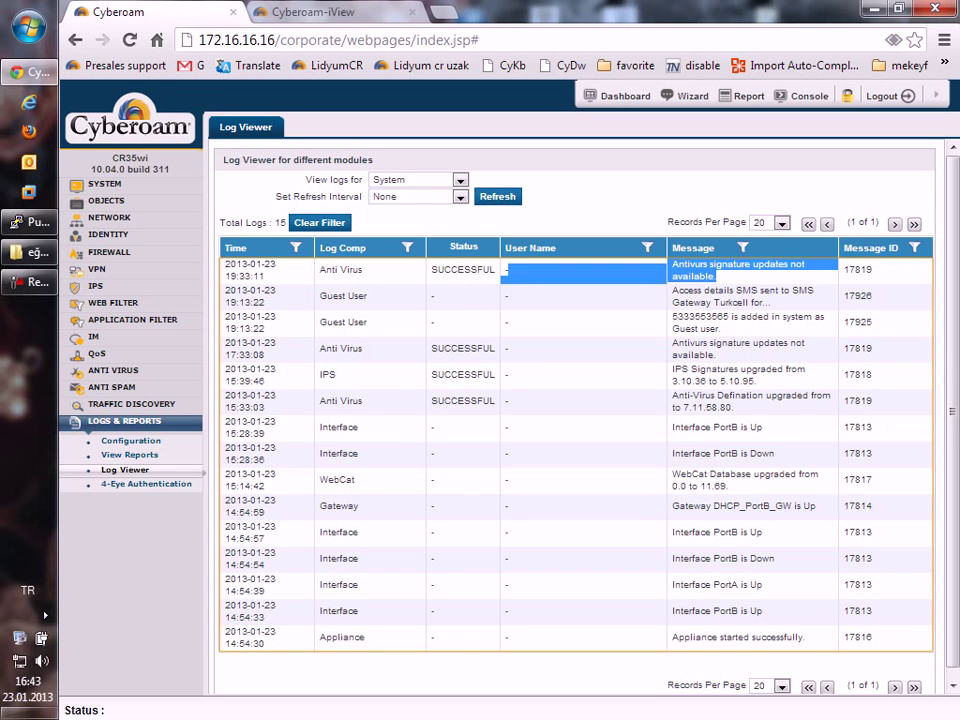
scroll(575, 400, down, 1)
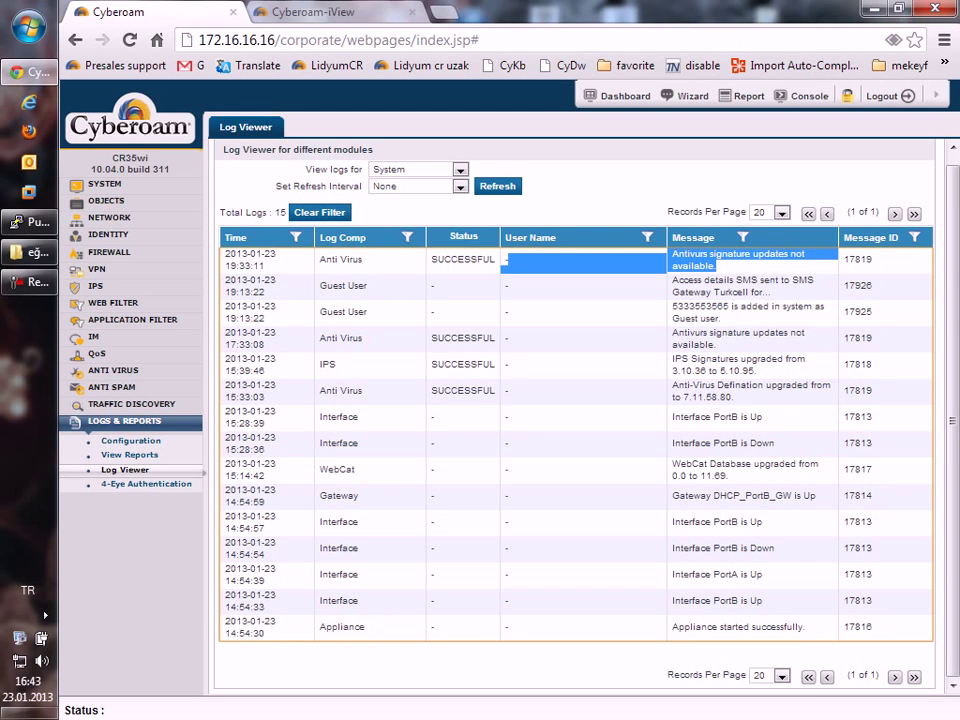
click(459, 169)
click(400, 195)
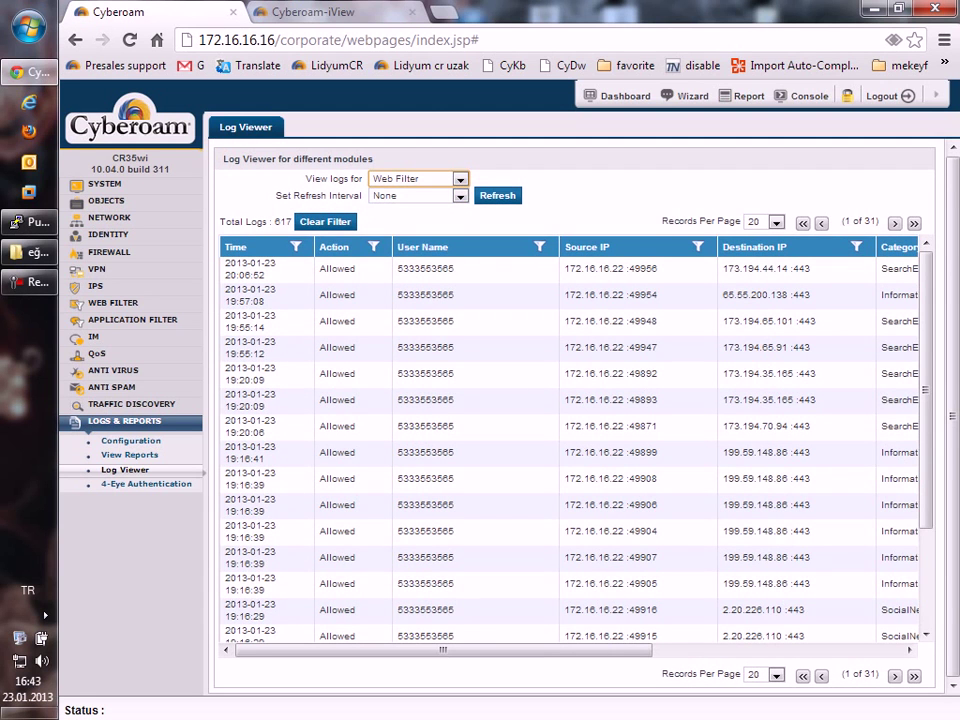
key(ctrl+t)
key(ctrl+1)
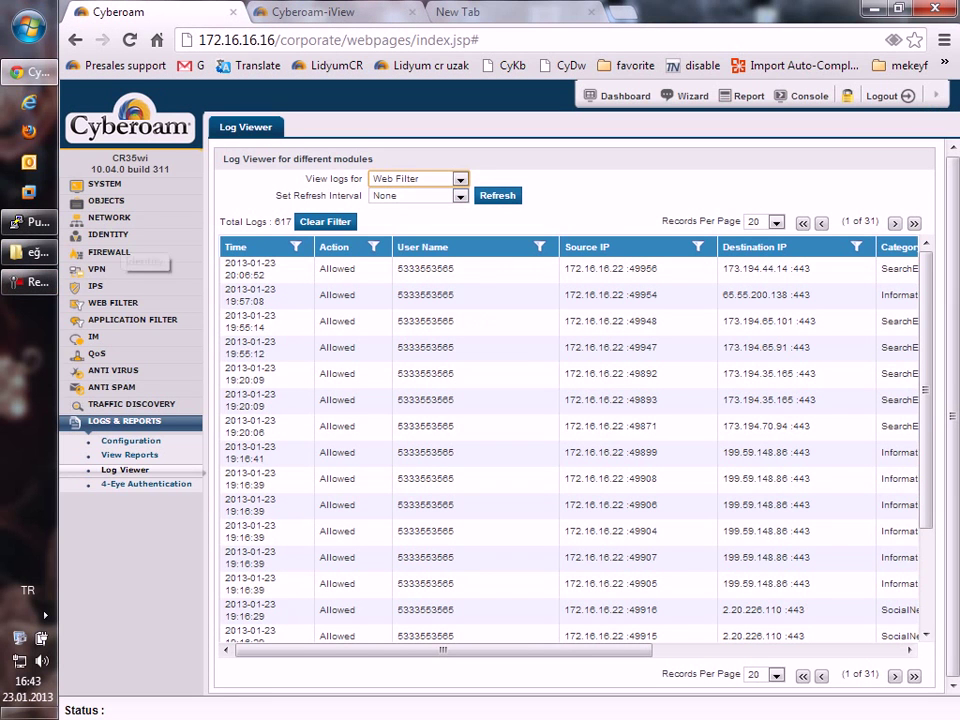
Edit the guest user under Identity > Guest Users, set Web Filter to General Corporate Policy, and save.
click(108, 234)
click(113, 283)
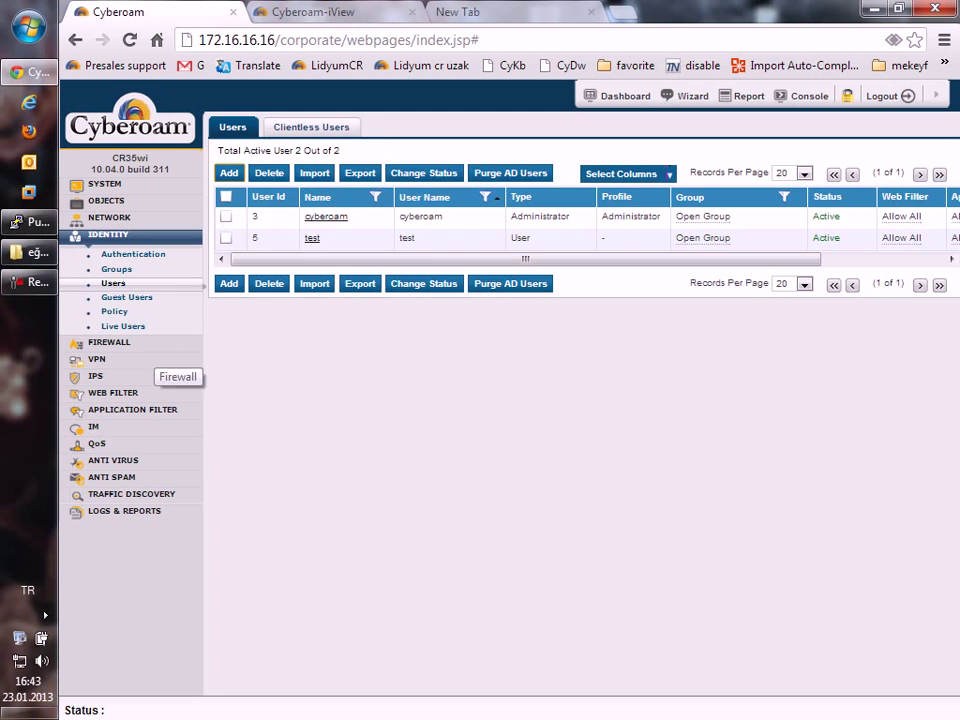
click(127, 297)
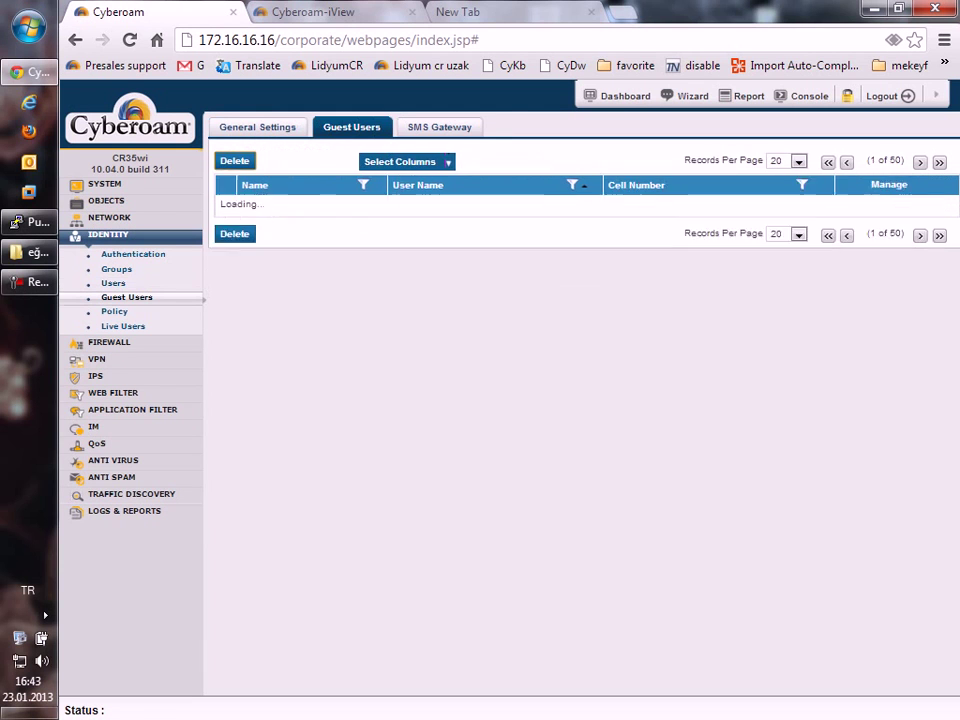
click(268, 201)
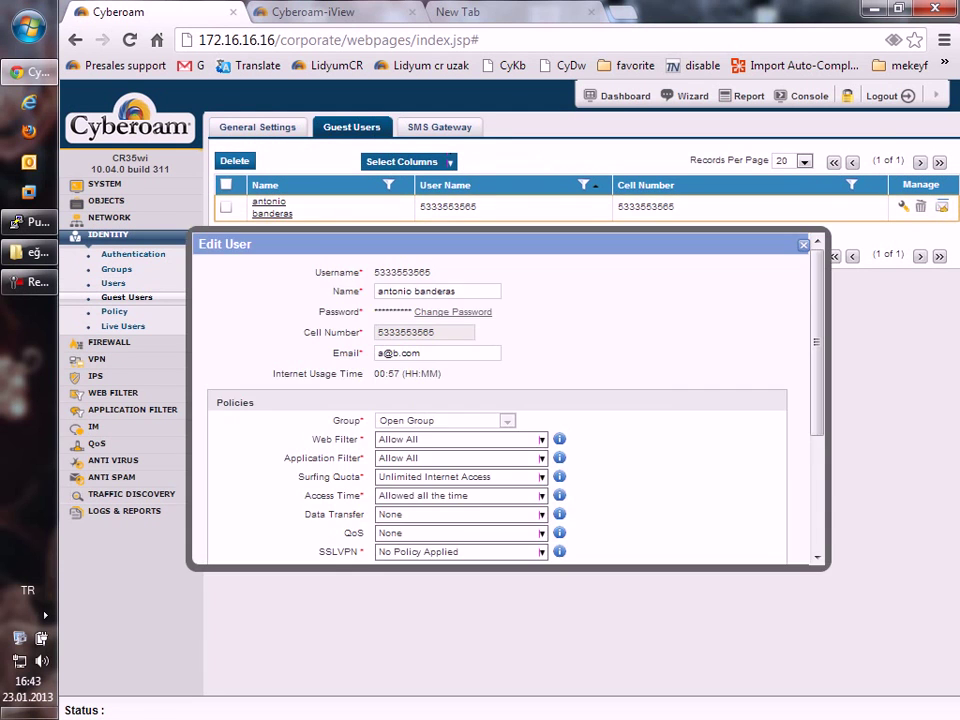
click(541, 440)
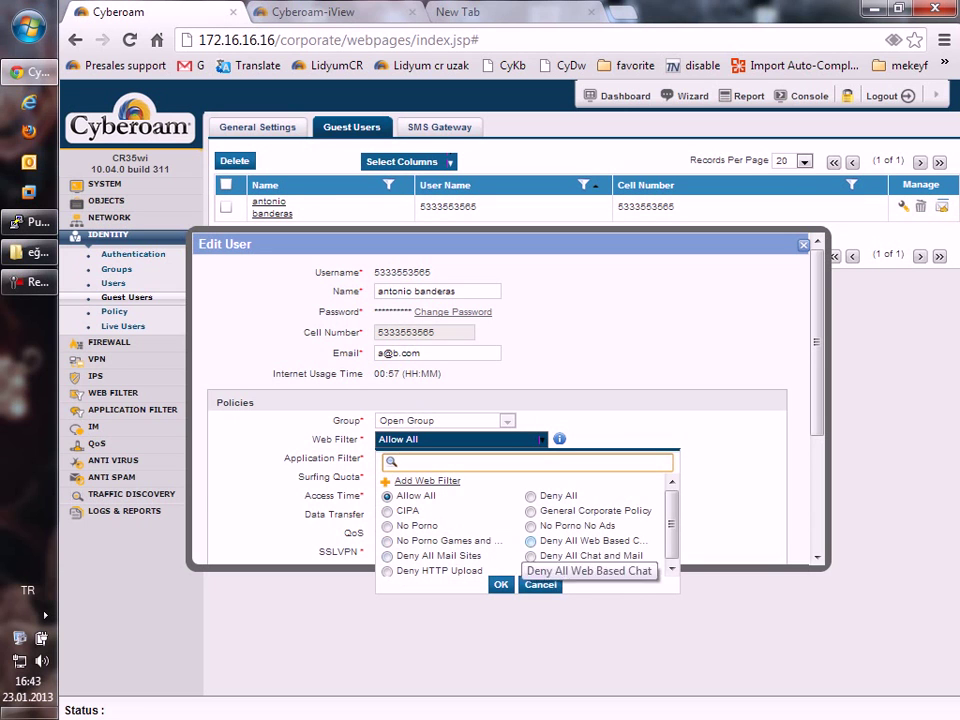
click(560, 511)
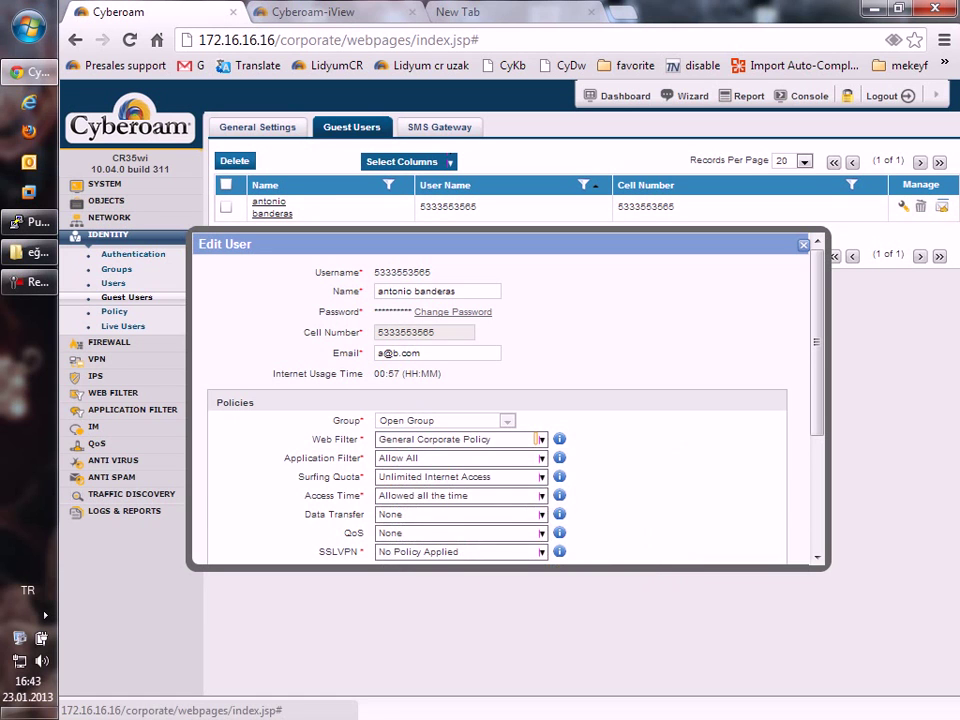
scroll(510, 400, down, 5)
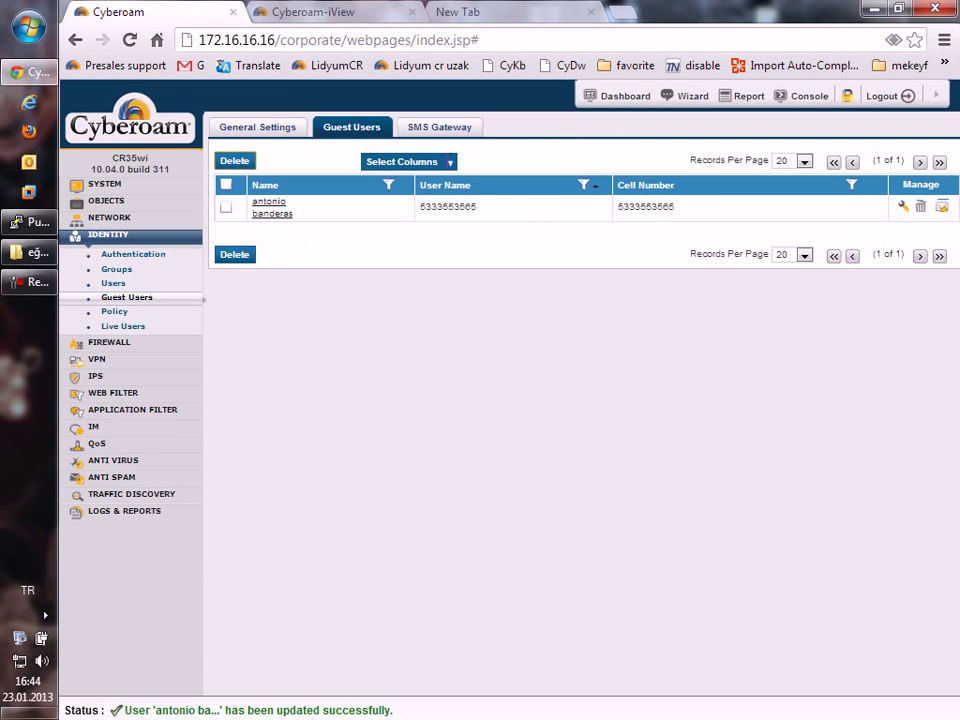
click(460, 11)
text(kra)
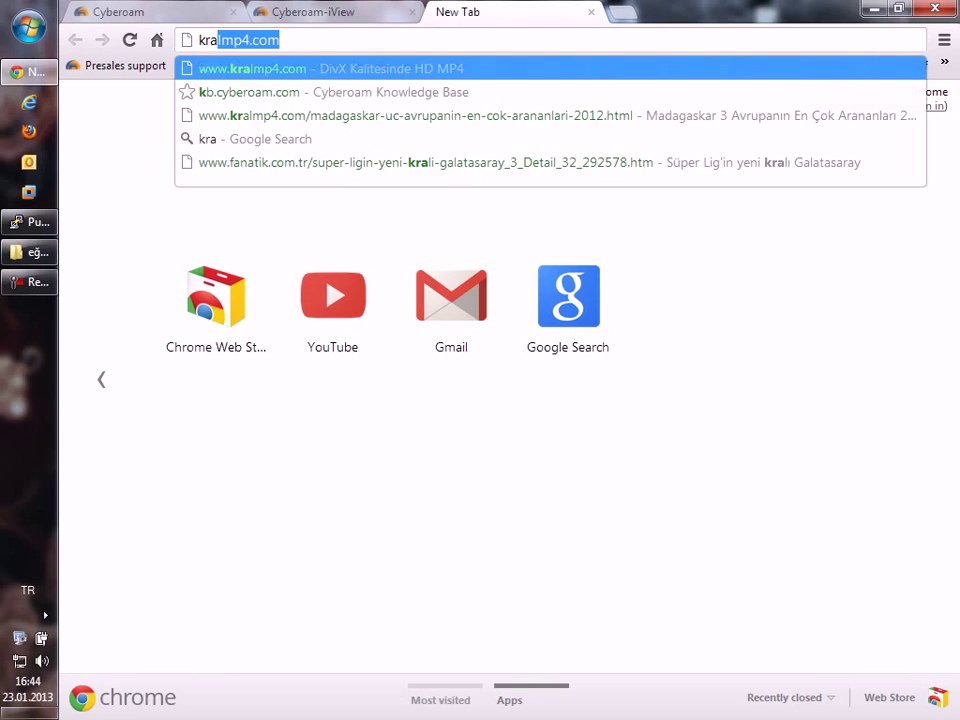
text(loyun)
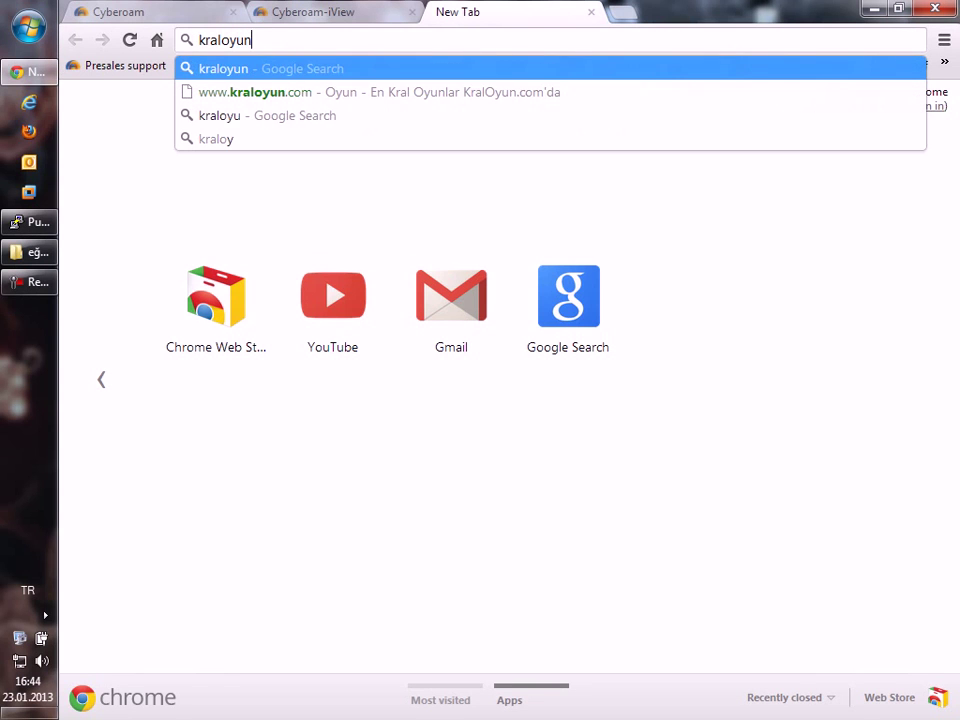
key(ctrl+Return)
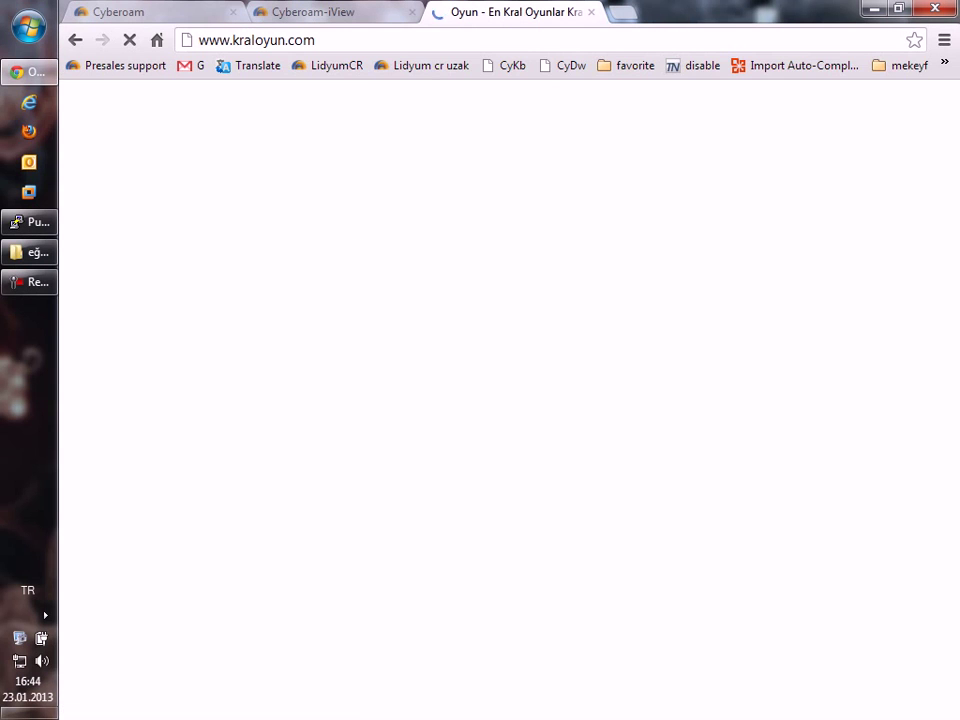
key(ctrl+l)
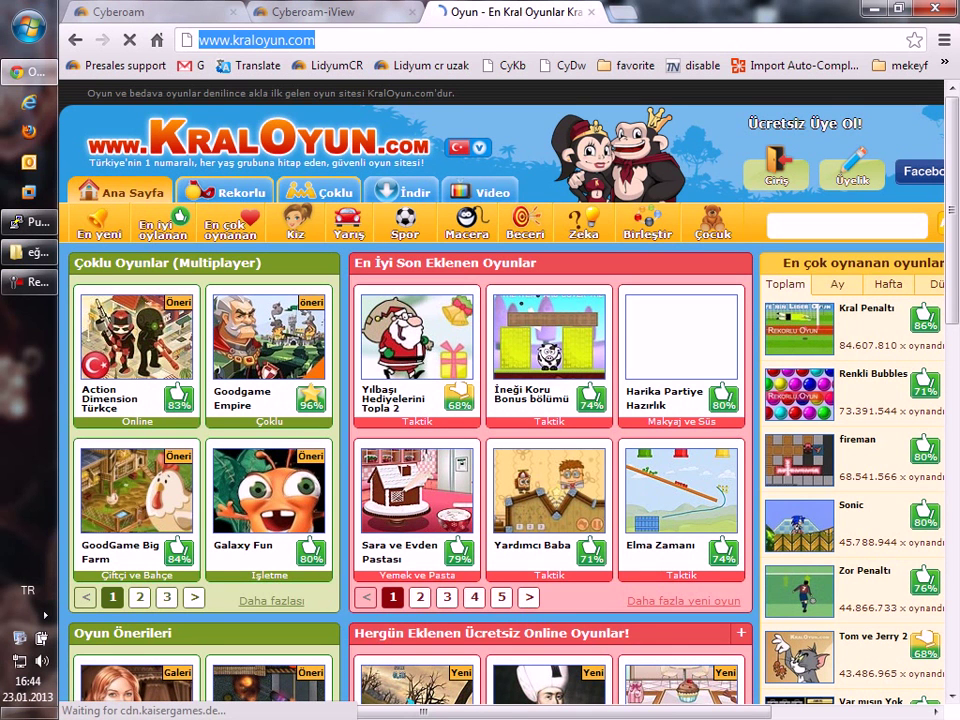
text(iddaa)
key(Return)
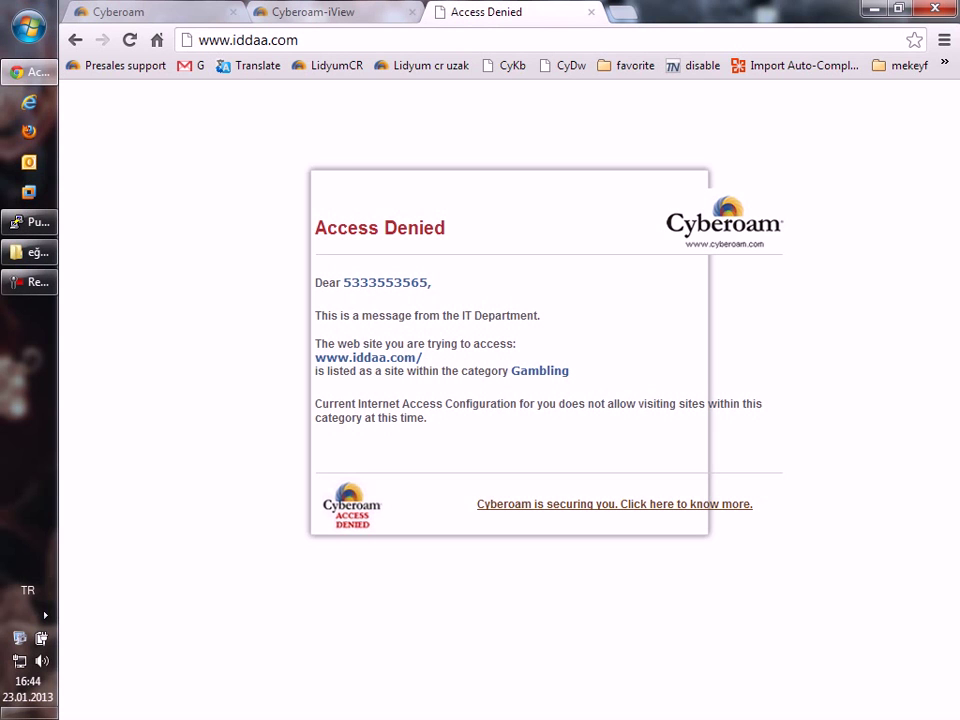
key(ctrl+Tab)
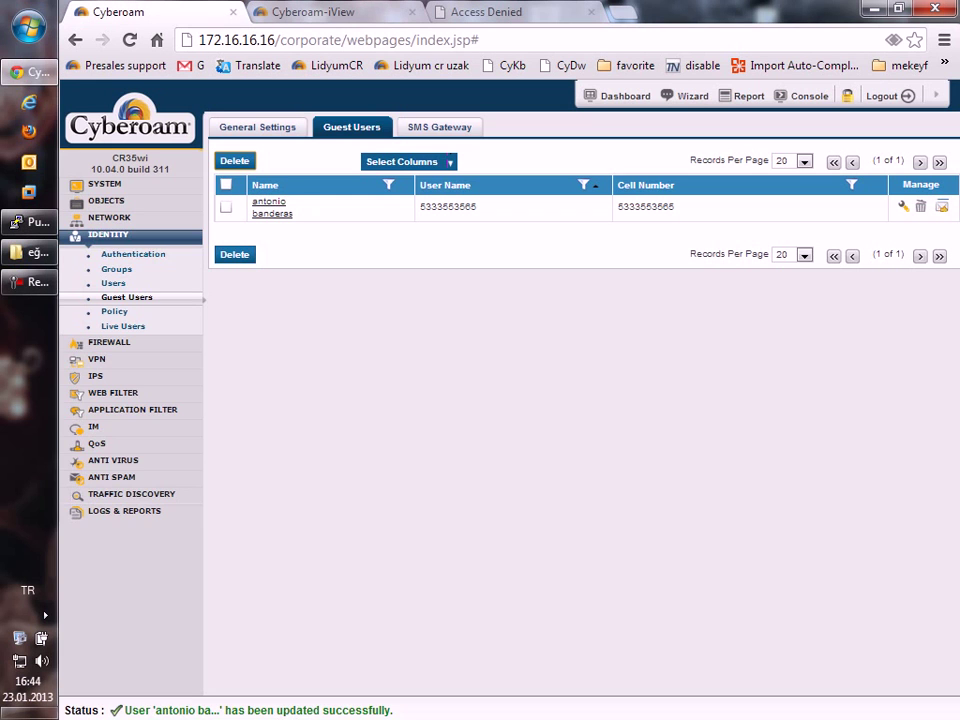
Show the Web Filter logs in the Log Viewer, filtered to Denied actions.
click(124, 511)
click(125, 469)
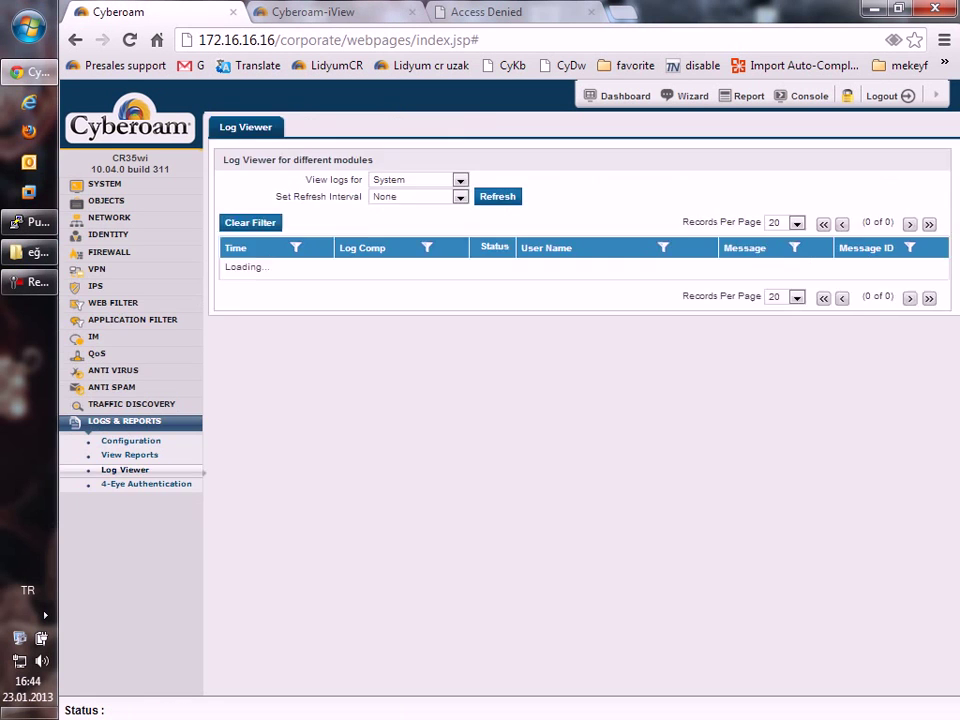
click(415, 180)
click(395, 206)
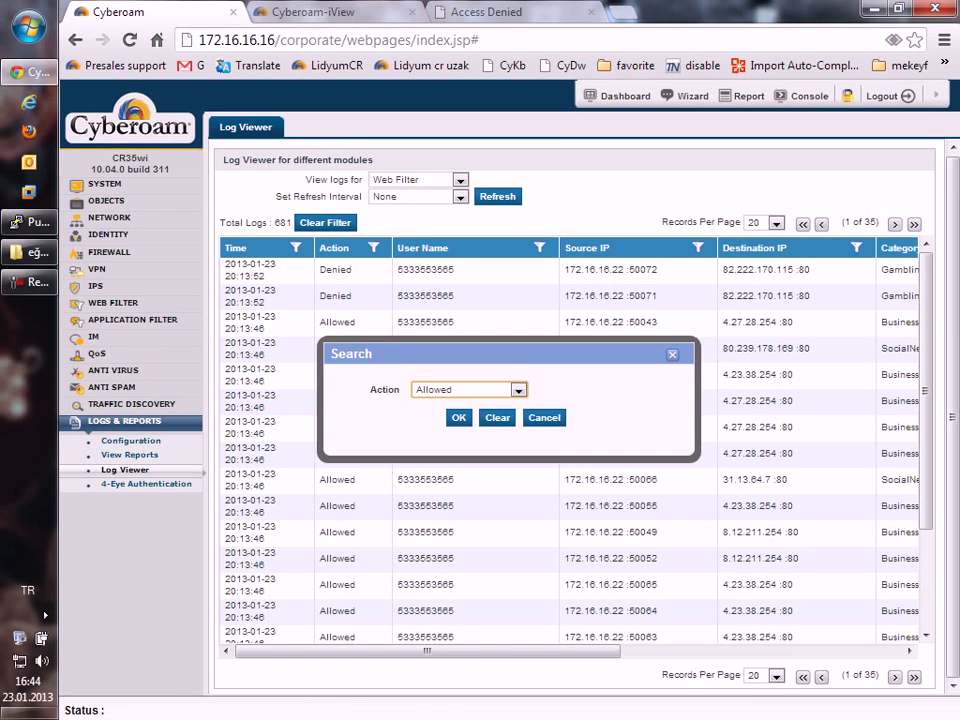
key(alt+Down)
key(Down)
key(Return)
key(Return)
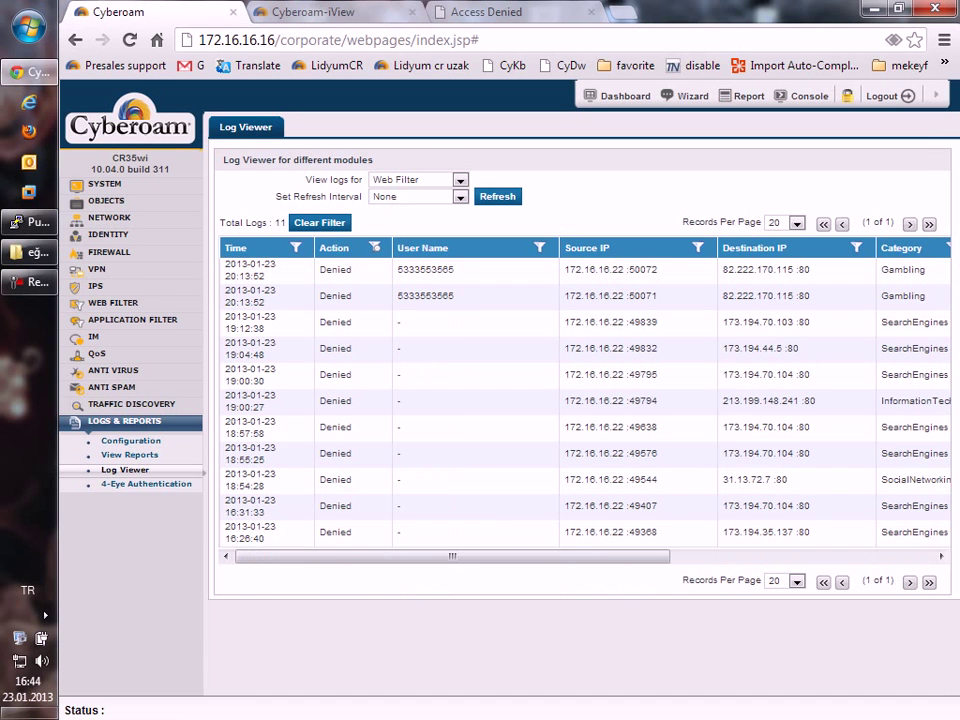
drag(452, 556, 462, 556)
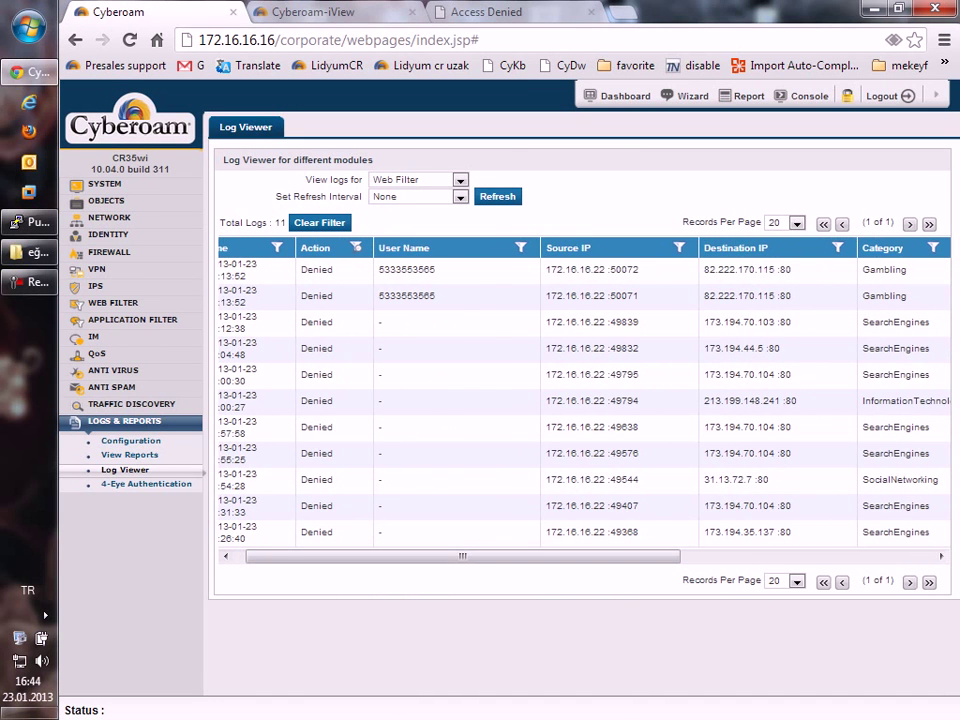
double_click(406, 270)
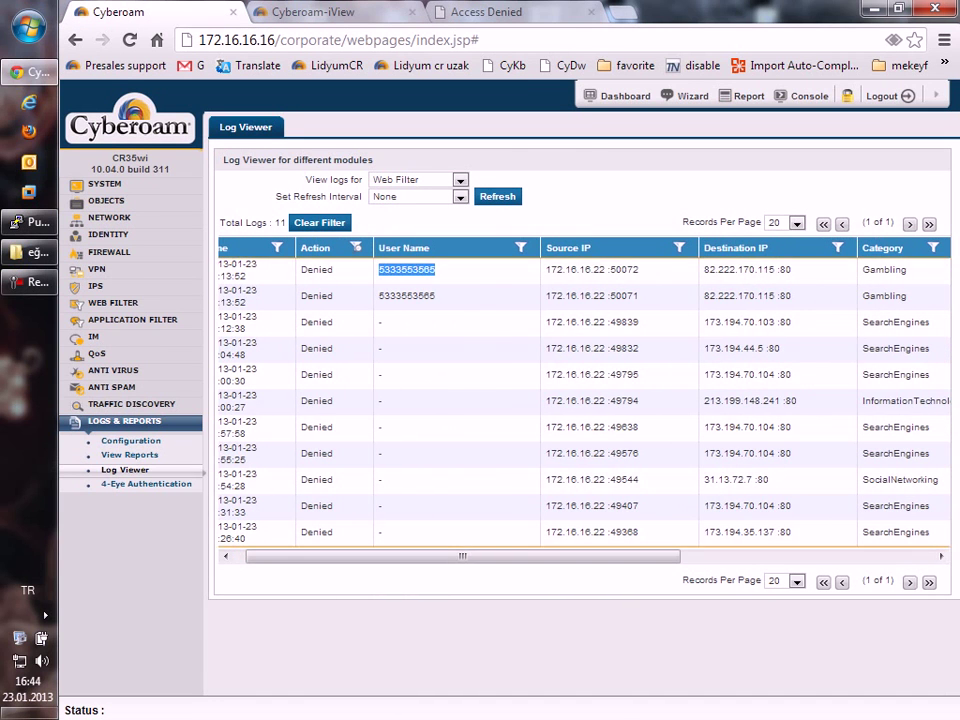
drag(462, 556, 624, 556)
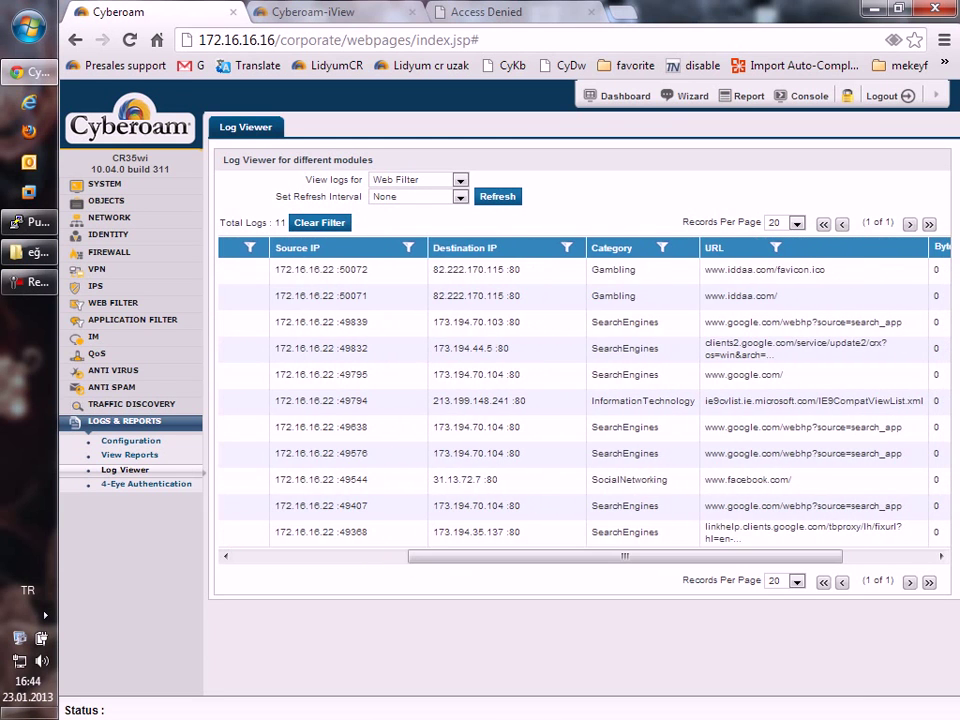
double_click(619, 270)
drag(825, 270, 705, 270)
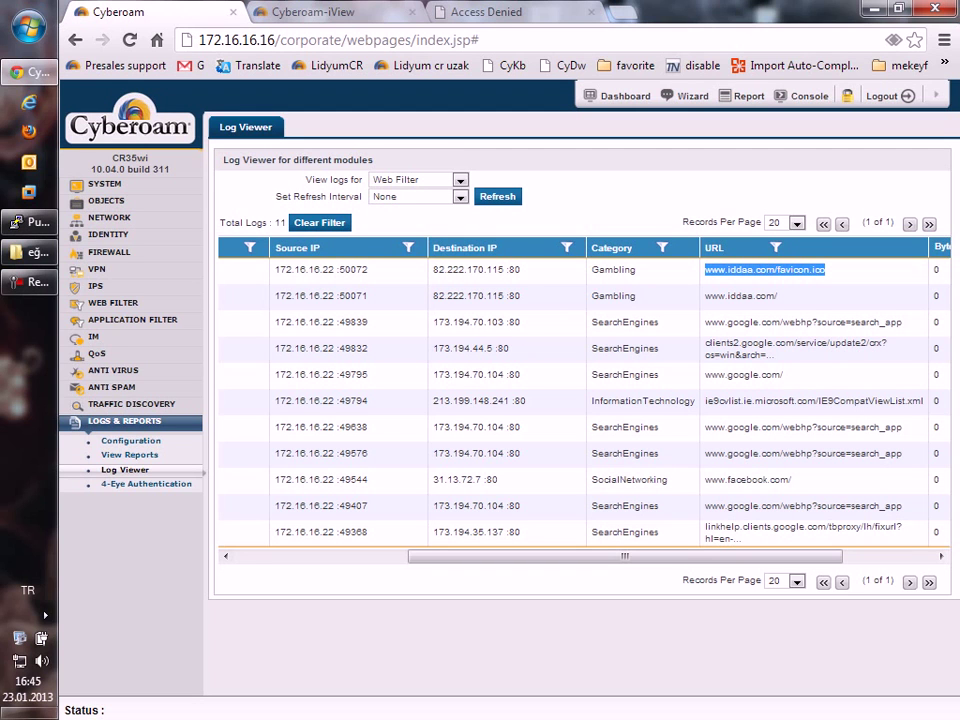
click(418, 180)
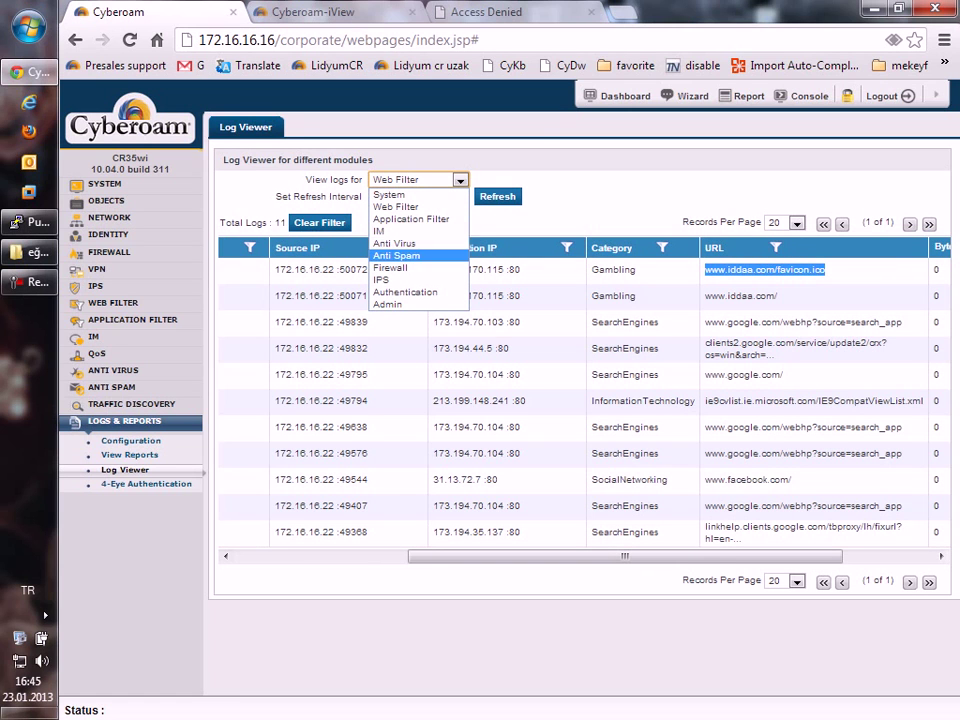
click(486, 11)
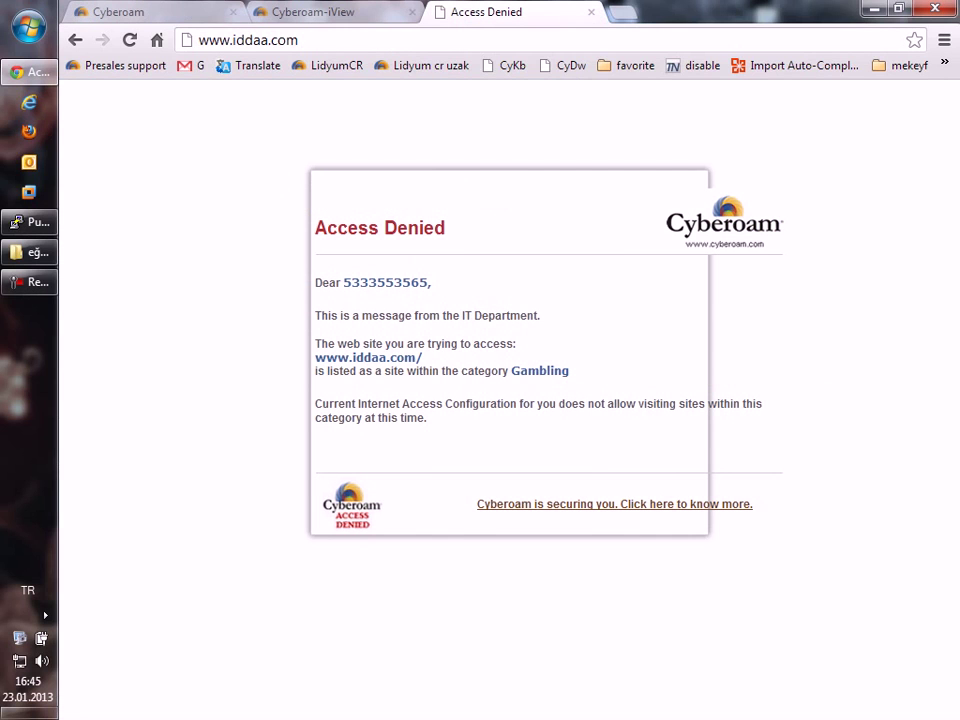
Download eicar.com from eicar.org's Anti-Malware Testfile page, dismiss the VirusScan alert, return to Cyberoam.
text(eicar)
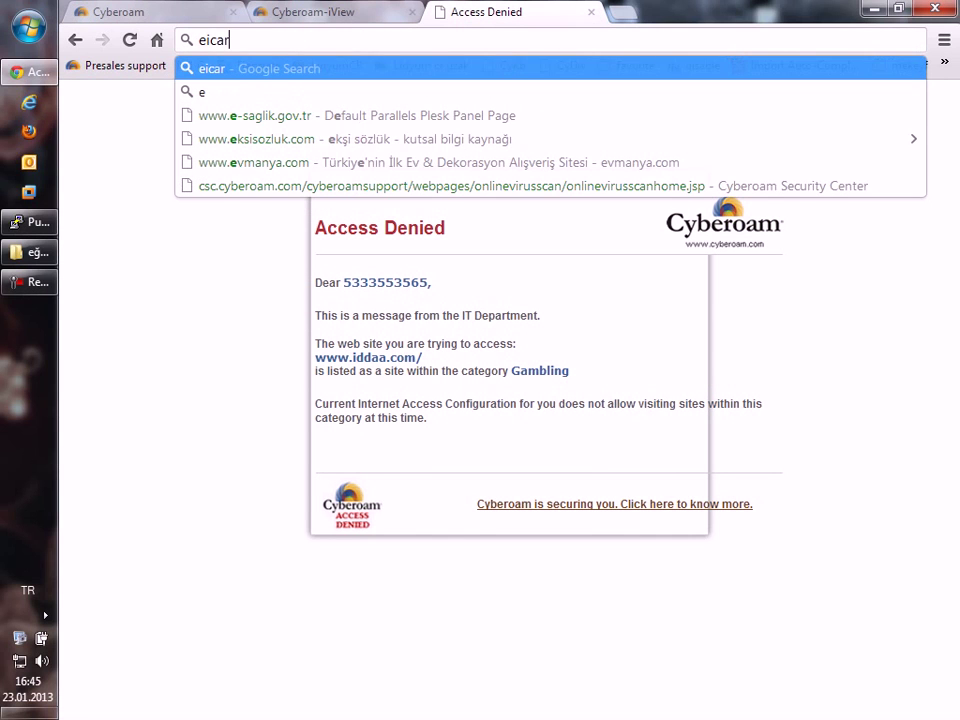
text(.org)
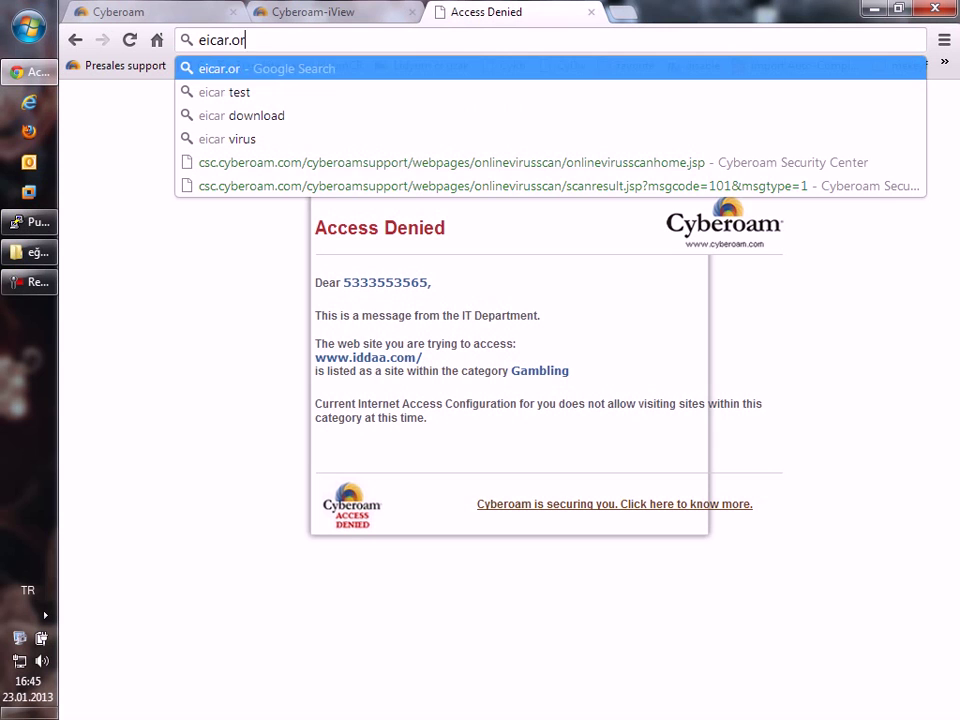
key(Return)
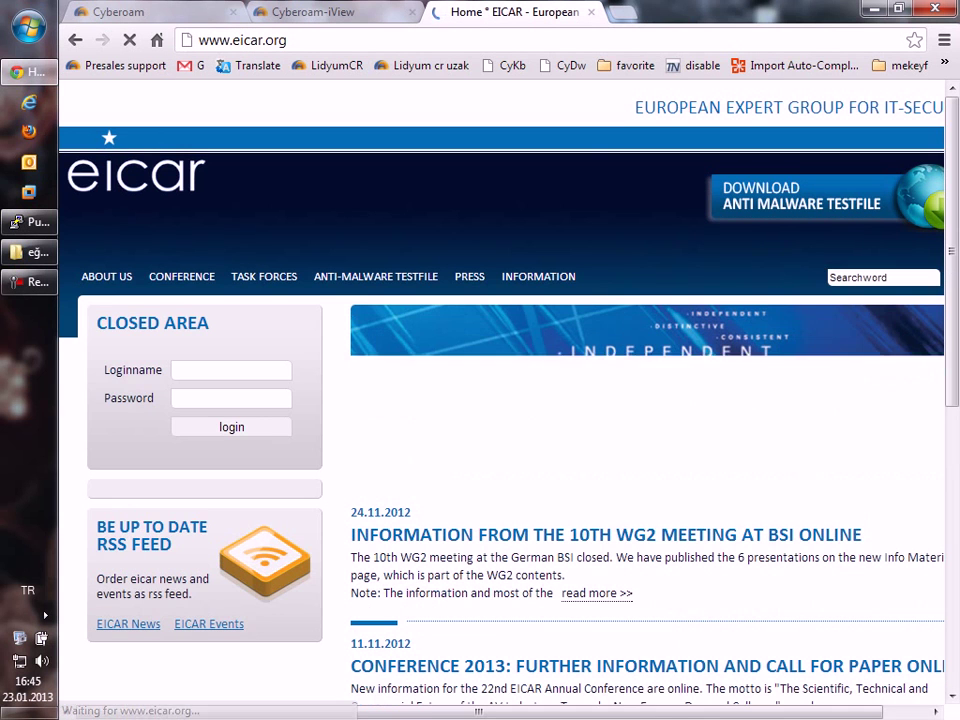
click(376, 276)
click(142, 353)
scroll(387, 474, down, 4)
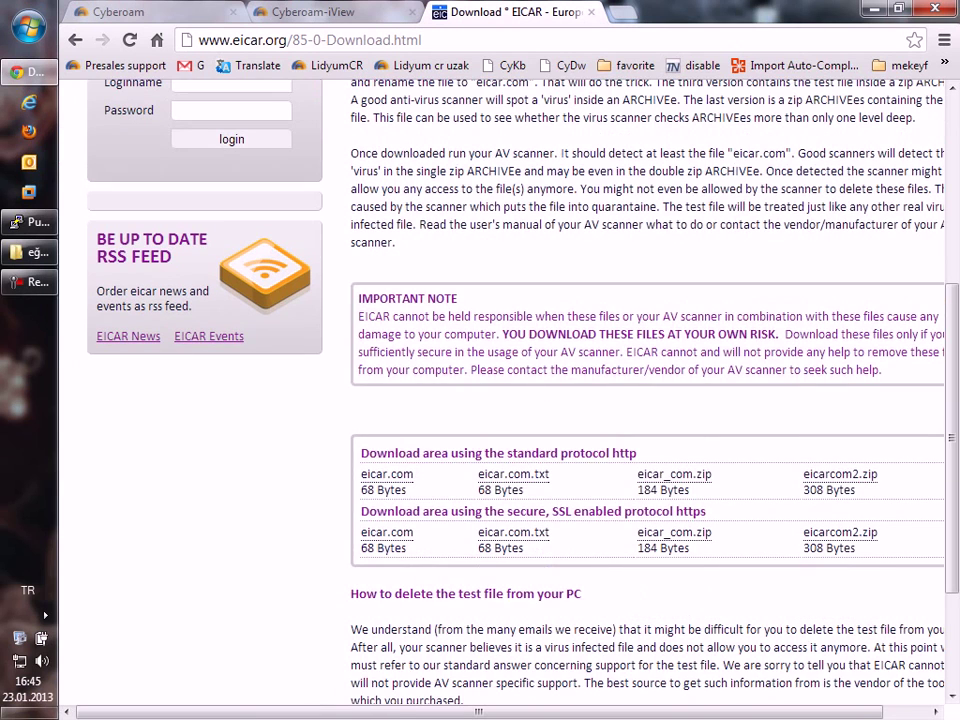
click(387, 474)
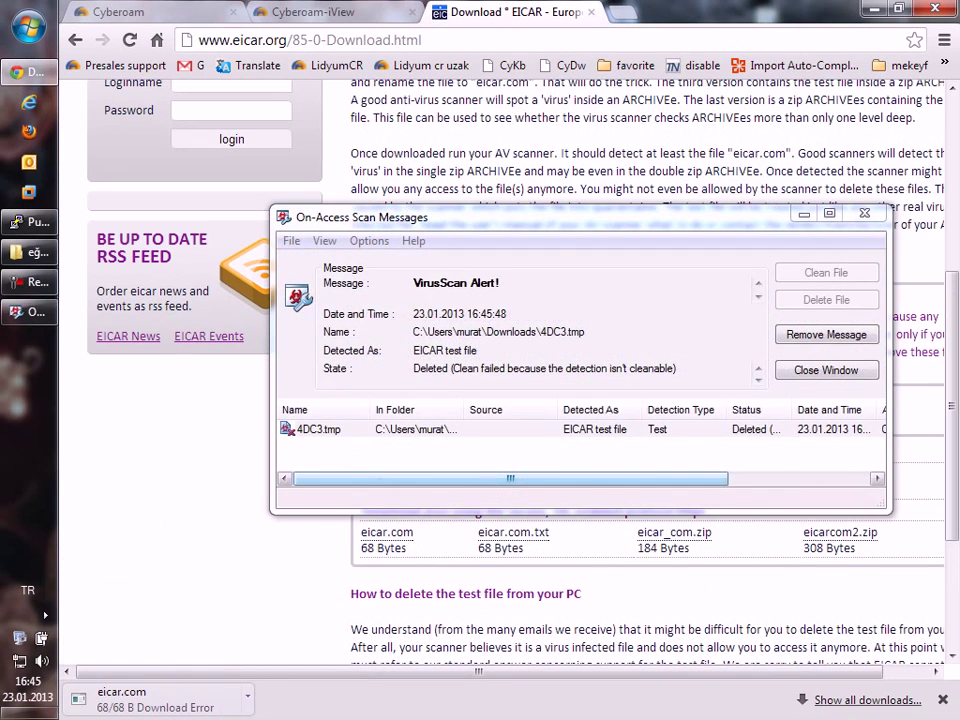
click(826, 370)
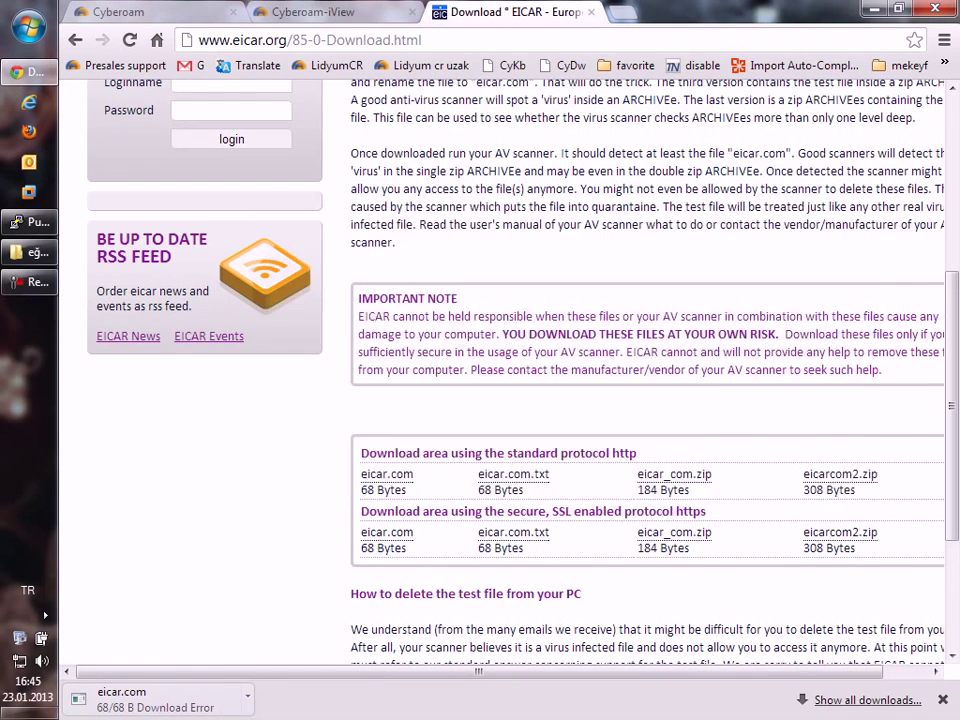
key(ctrl+shift+Tab)
key(ctrl+shift+Tab)
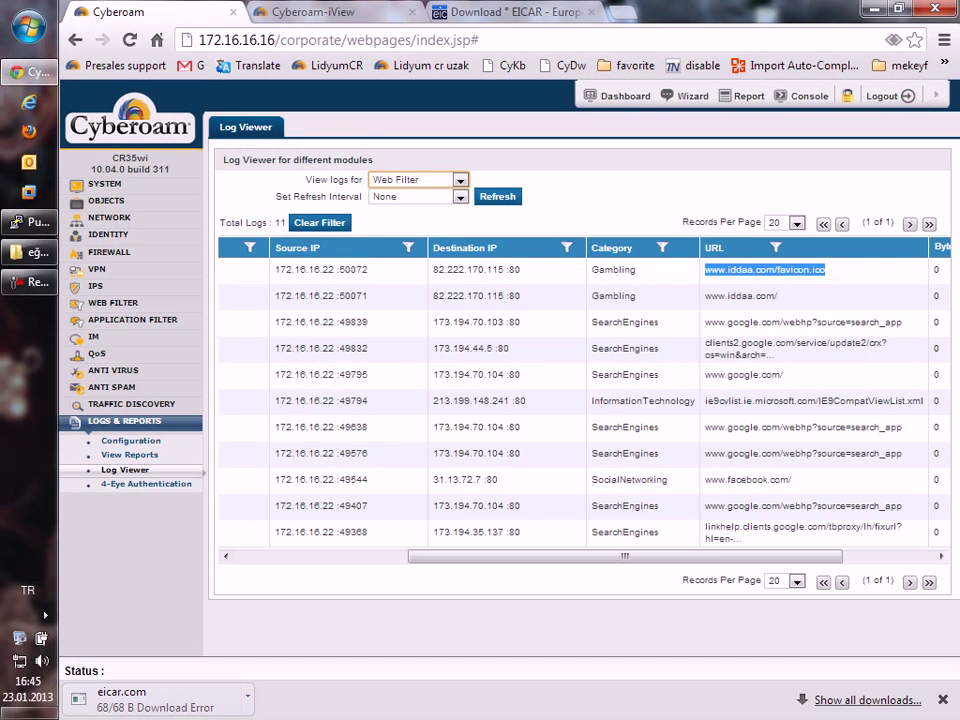
Open the #LAN_WAN_LiveUserTraffic firewall rule in the LAN - WAN group for editing.
click(109, 252)
click(110, 271)
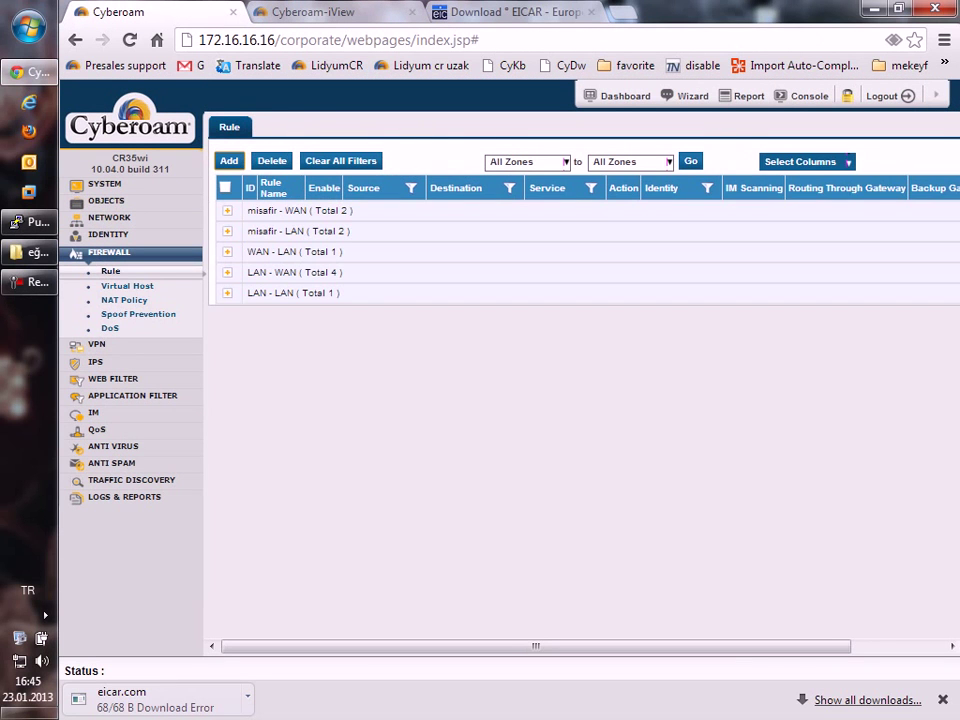
click(294, 272)
click(322, 334)
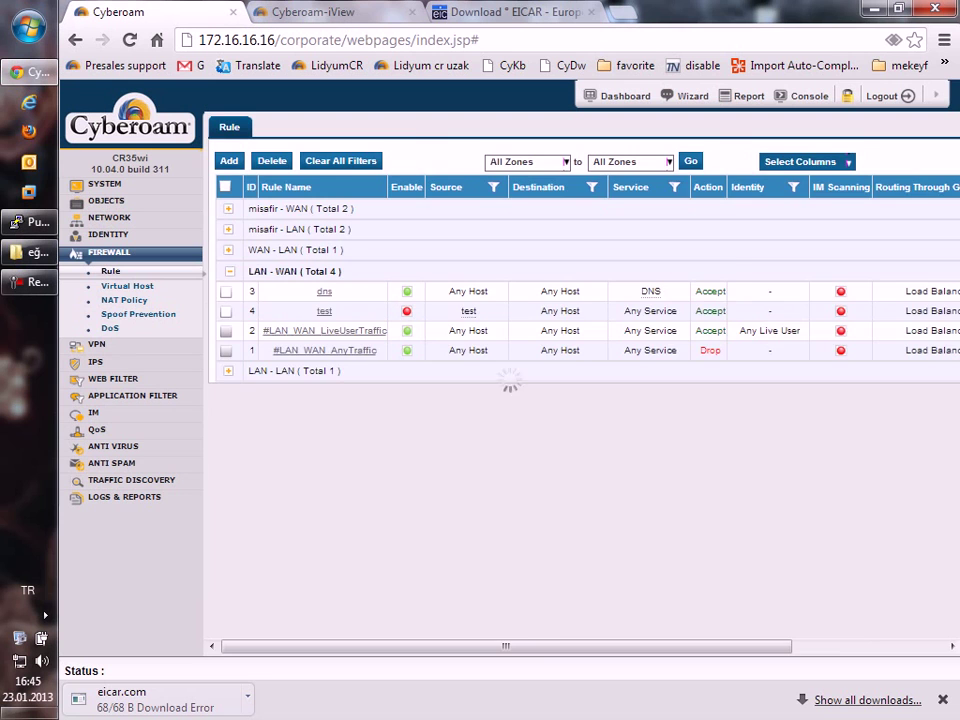
Enable AV & AS scanning for SMTP, POP3, IMAP, FTP and HTTP, then save the rule.
click(369, 599)
click(419, 599)
click(466, 599)
click(512, 599)
click(551, 599)
scroll(551, 599, down, 3)
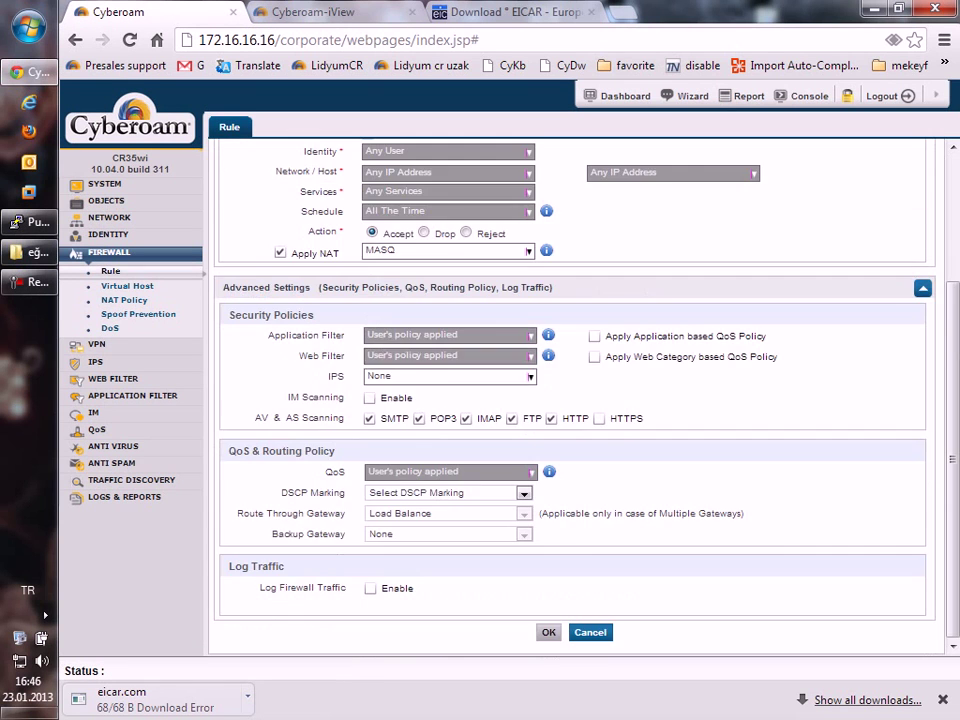
click(548, 632)
click(645, 388)
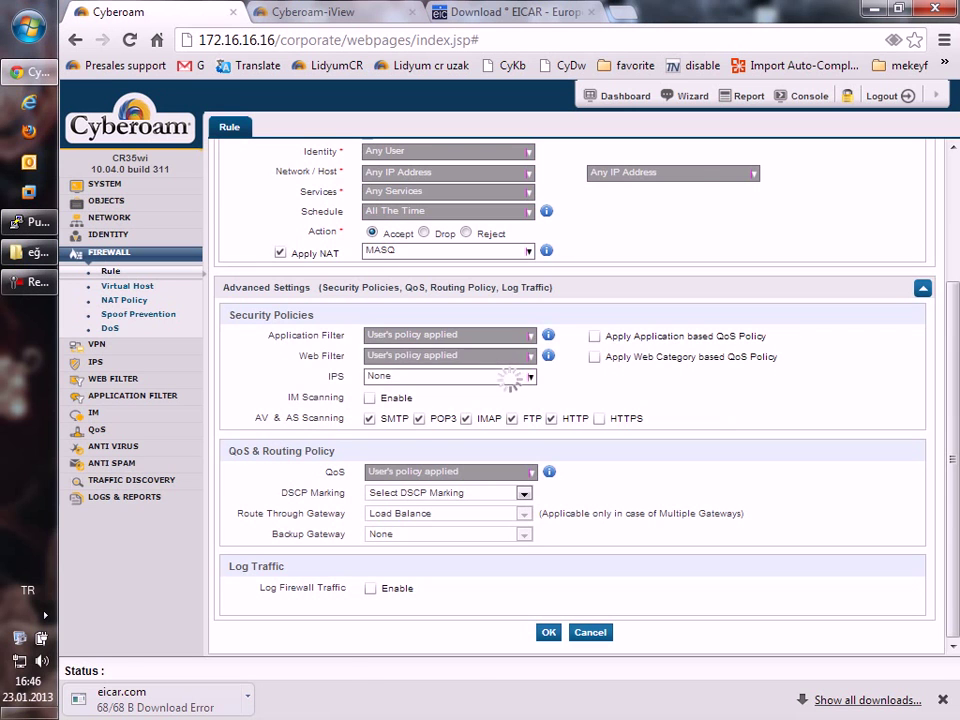
Check the EICAR download page, then return to the console's Logs & Reports section.
click(510, 12)
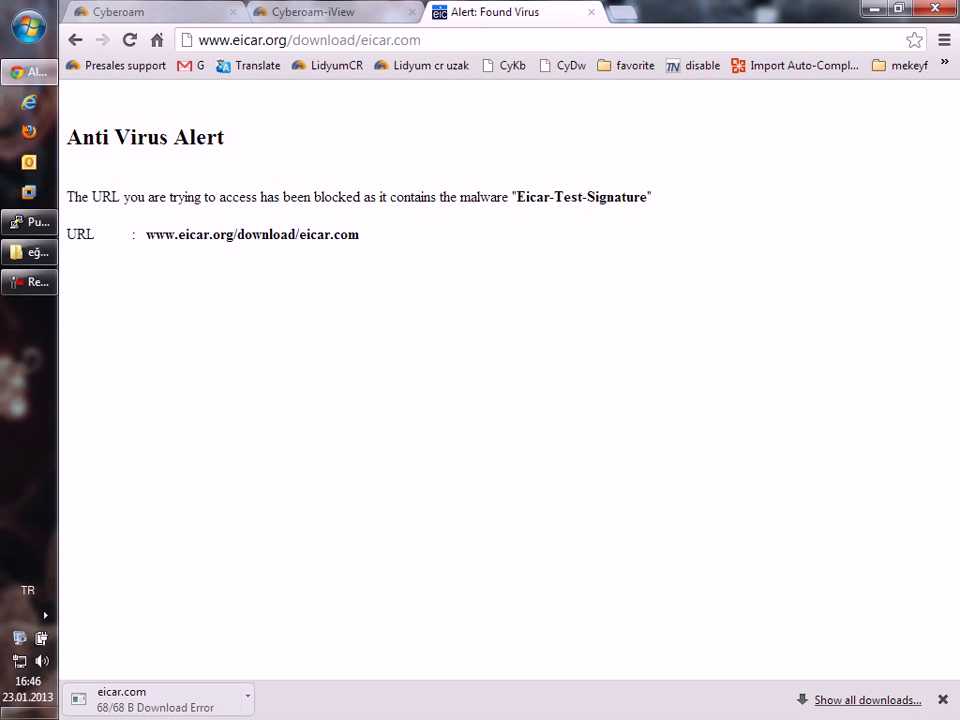
key(ctrl+1)
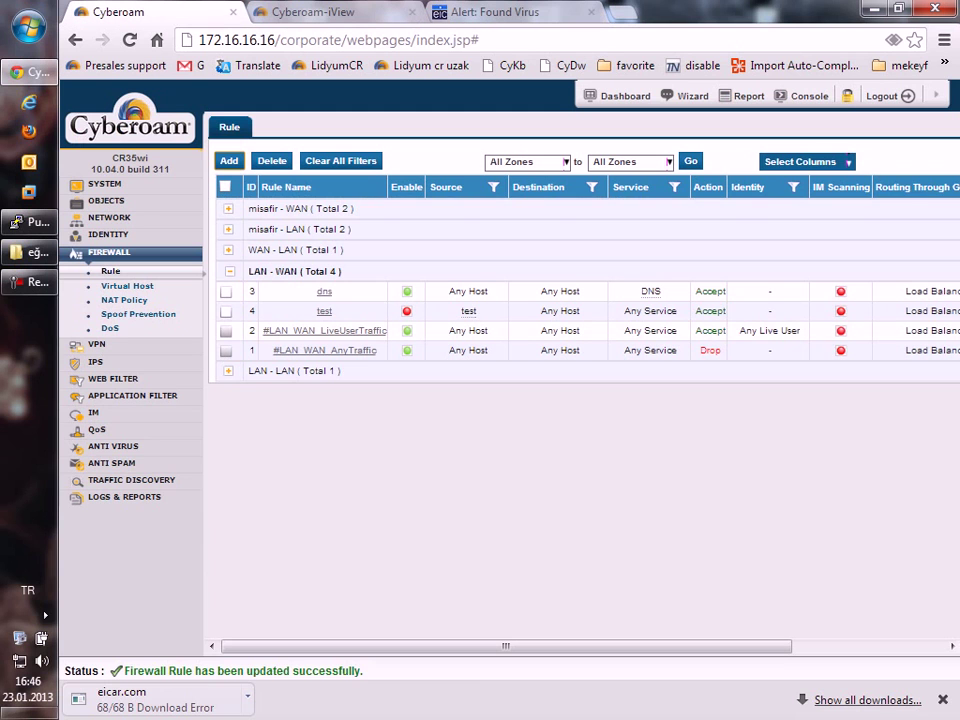
click(124, 496)
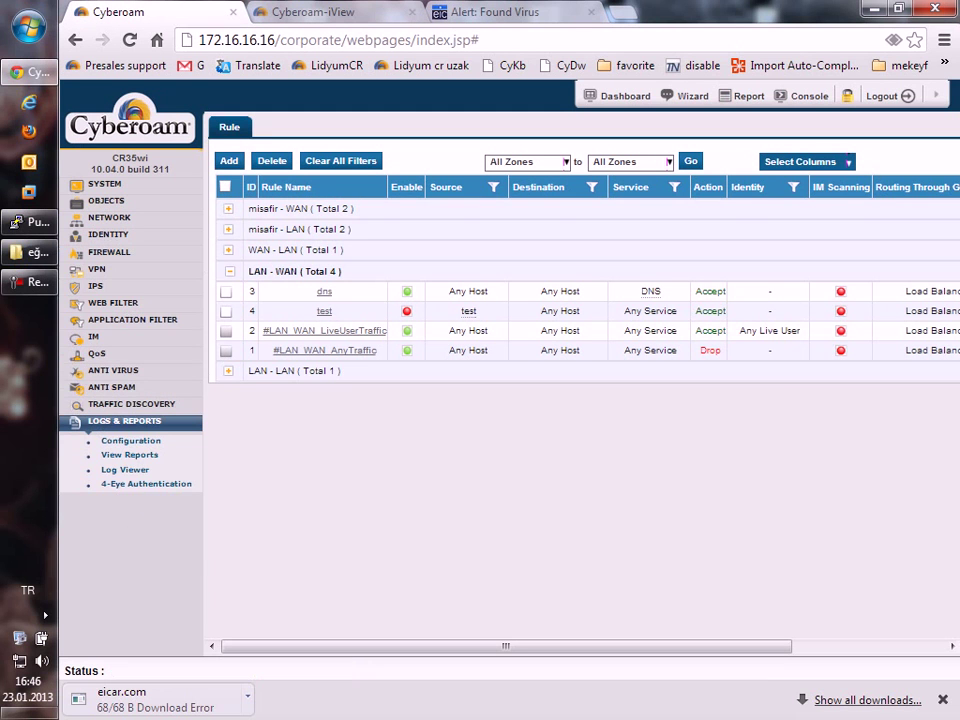
Show the Anti Virus logs and locate the Eicar-Test-Signature entry.
click(125, 469)
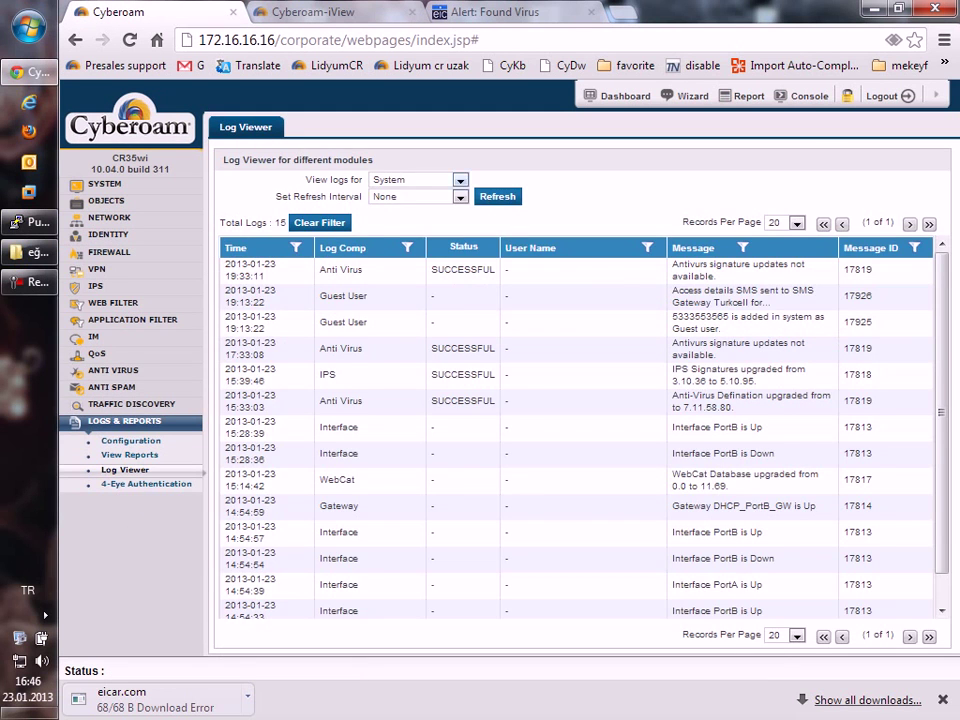
click(415, 179)
click(394, 243)
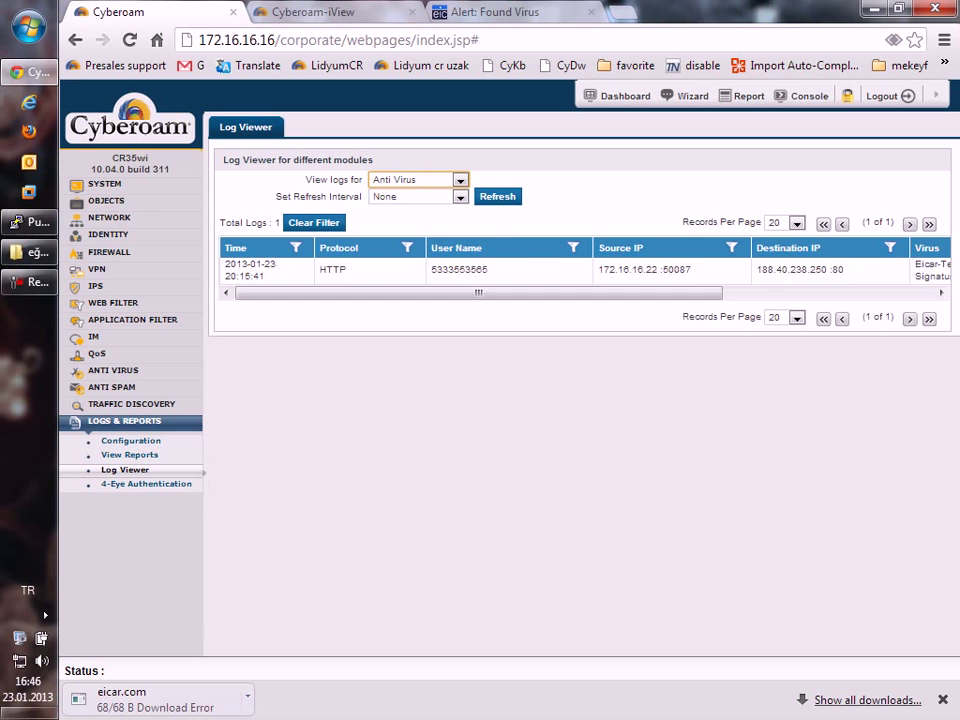
scroll(580, 270, right, 5)
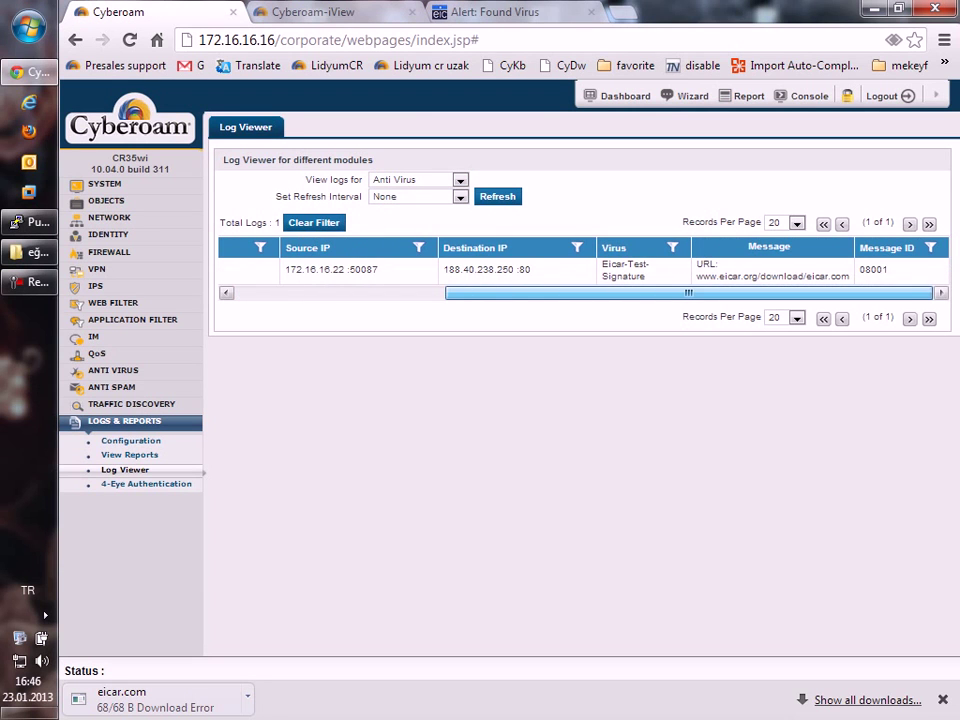
scroll(580, 270, left, 5)
scroll(580, 270, right, 5)
drag(688, 278, 531, 272)
click(531, 272)
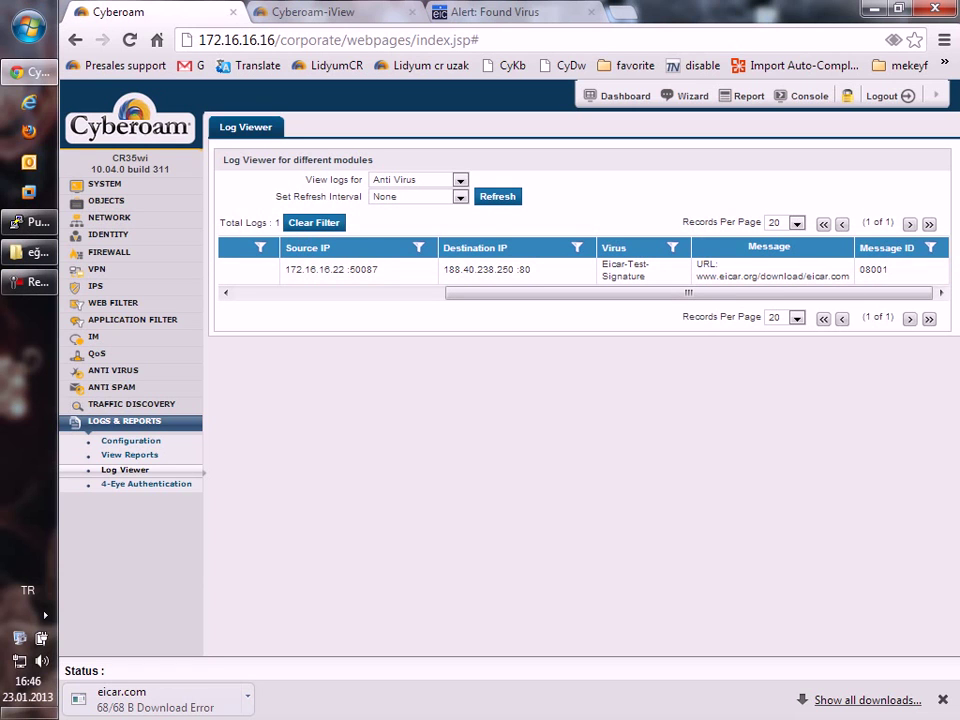
Switch the log viewer to the 23 Authentication log records and scroll through them.
click(460, 180)
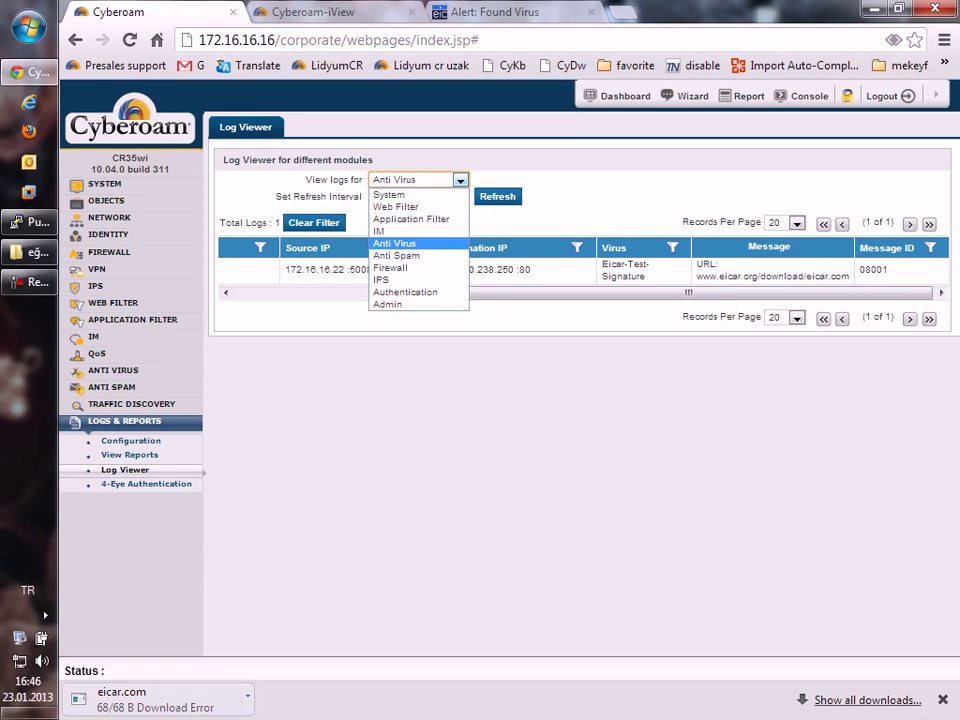
click(405, 292)
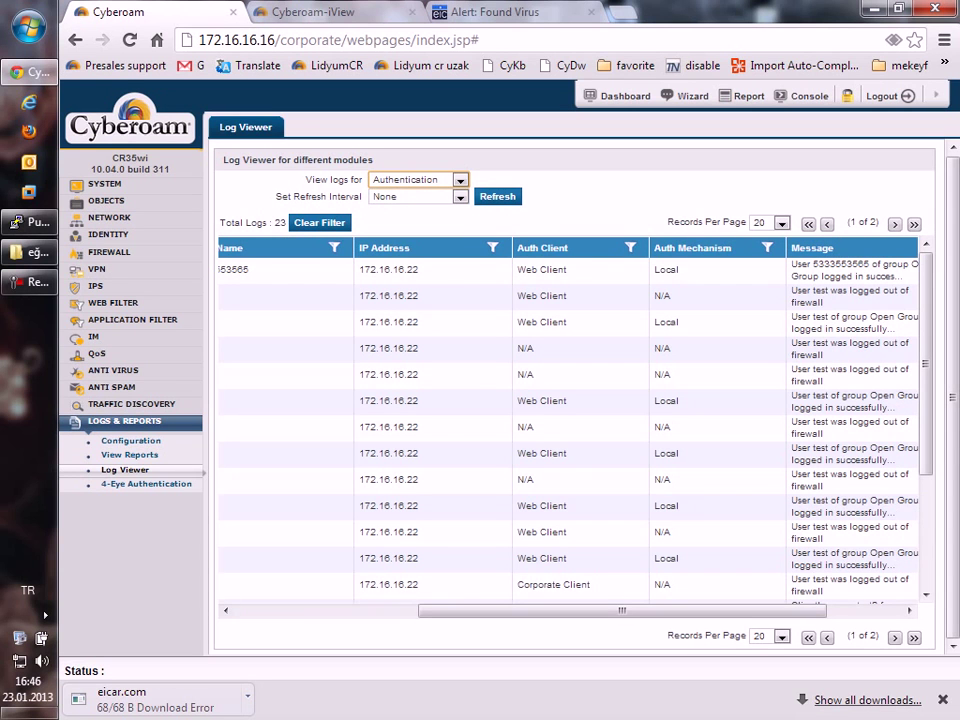
scroll(570, 420, left, 5)
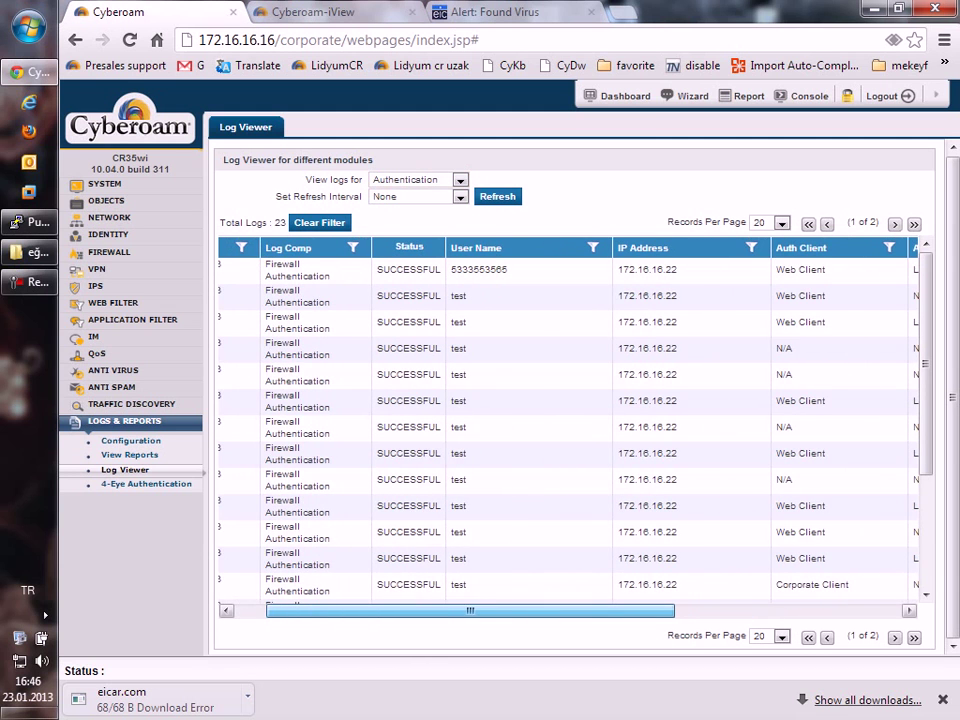
scroll(570, 420, right, 5)
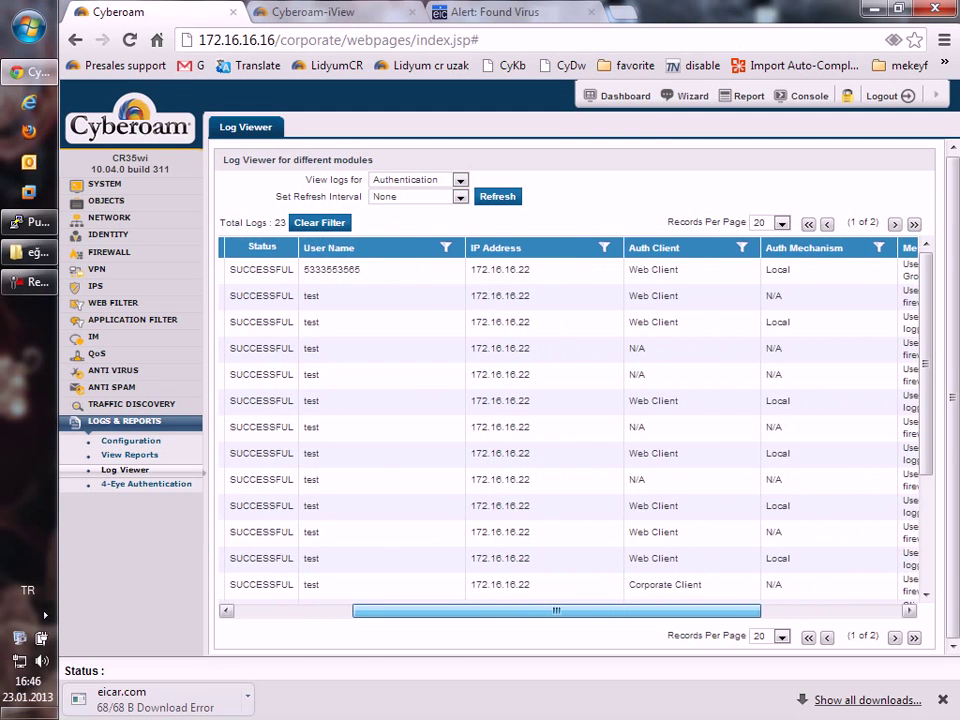
scroll(570, 420, left, 1)
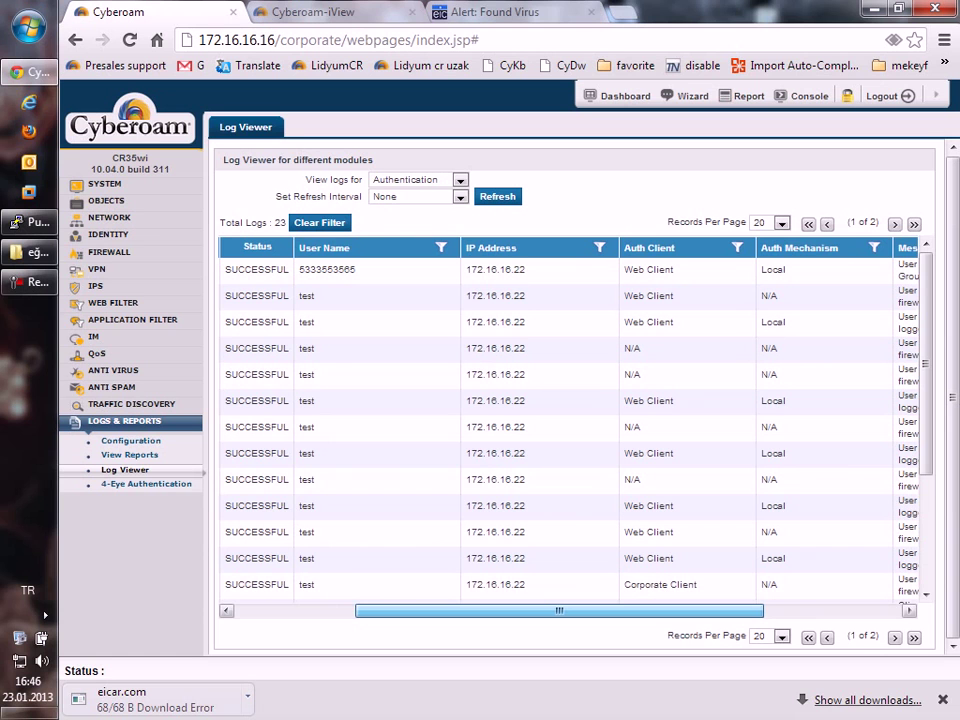
scroll(570, 420, left, 1)
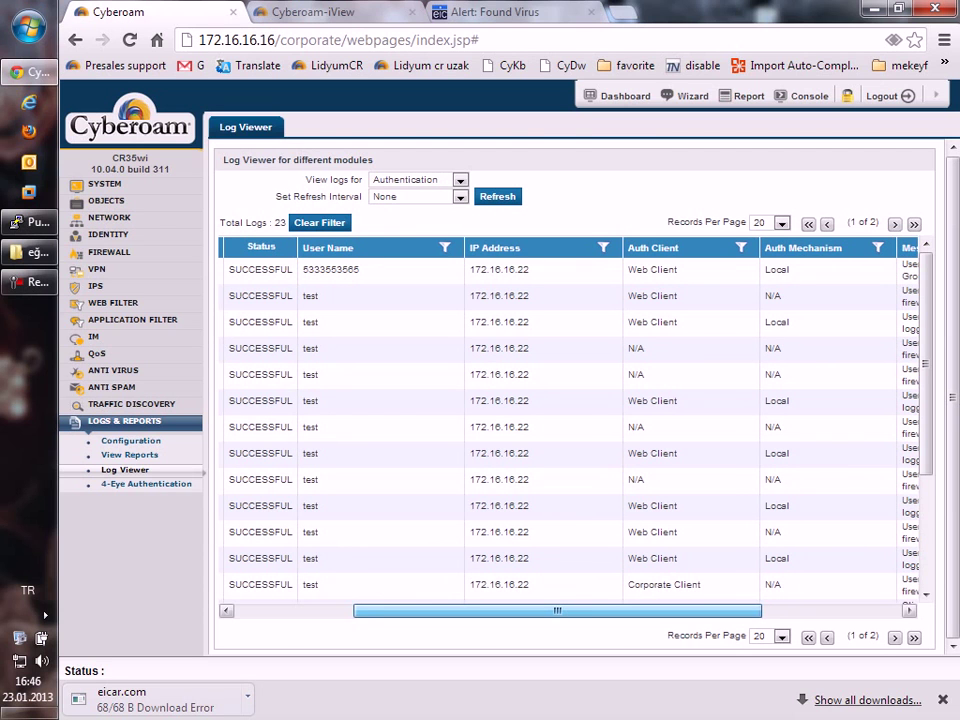
scroll(570, 420, left, 1)
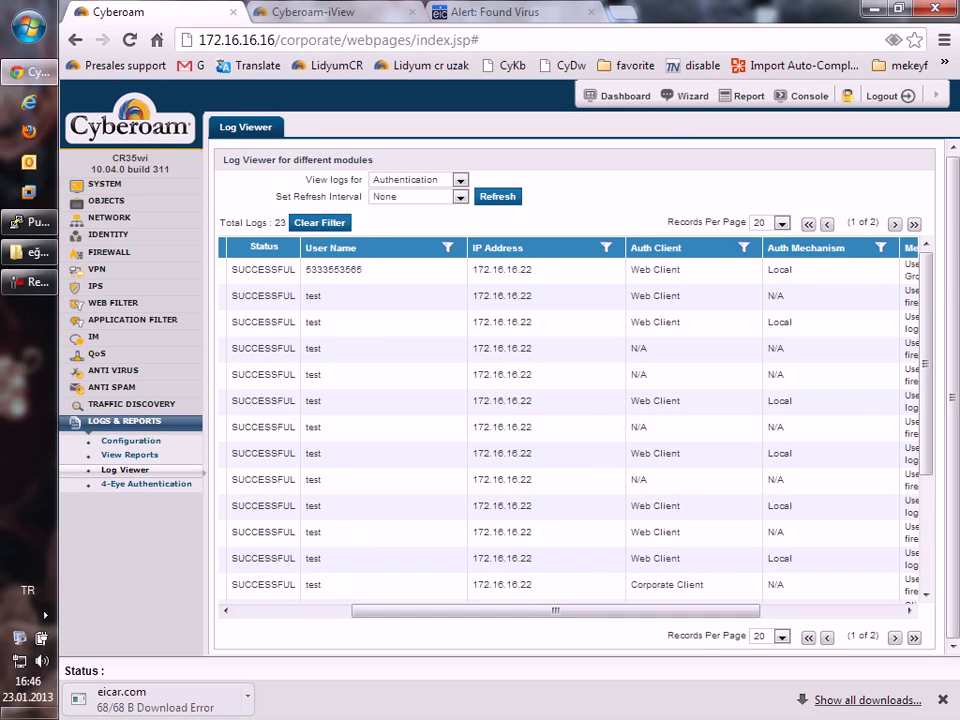
scroll(570, 420, left, 5)
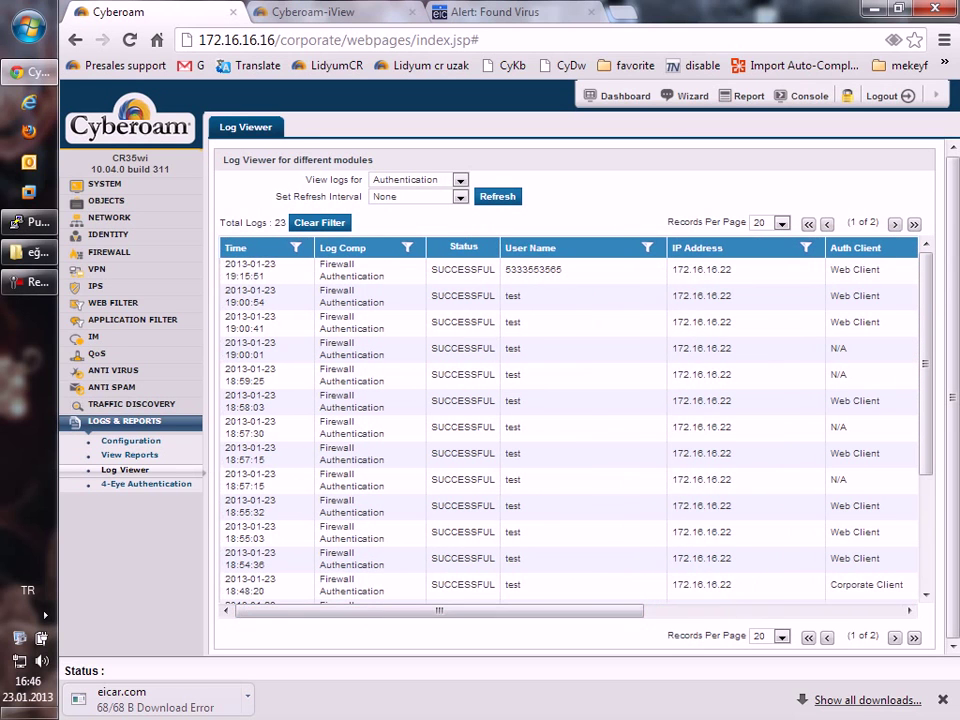
drag(271, 263, 831, 561)
scroll(831, 561, right, 10)
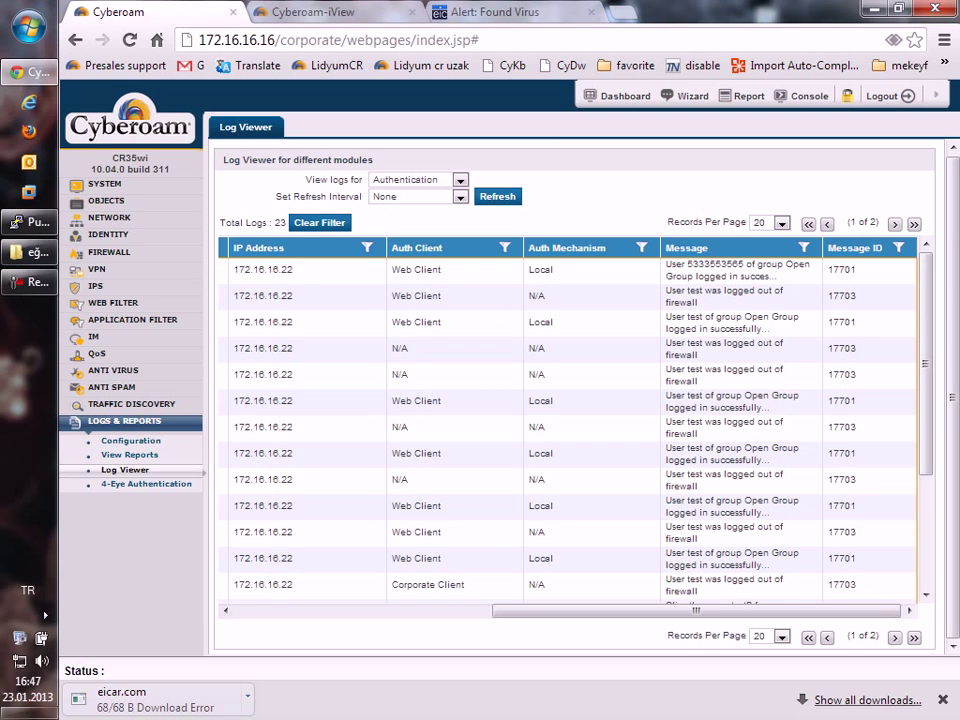
click(112, 184)
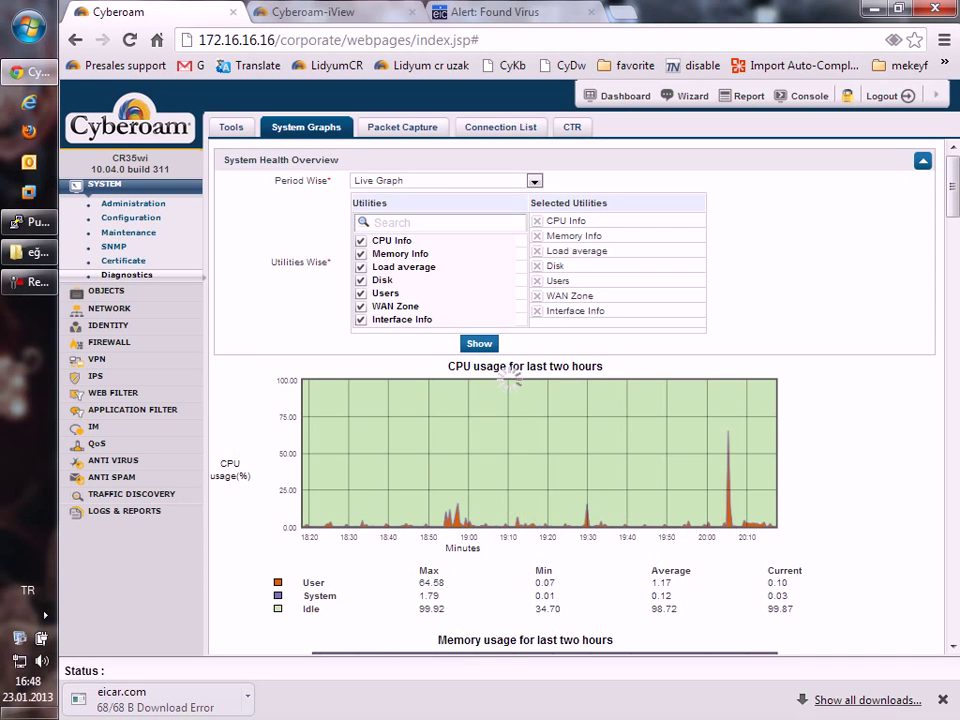
Open the Packet Capture tab under System Diagnostics.
click(402, 127)
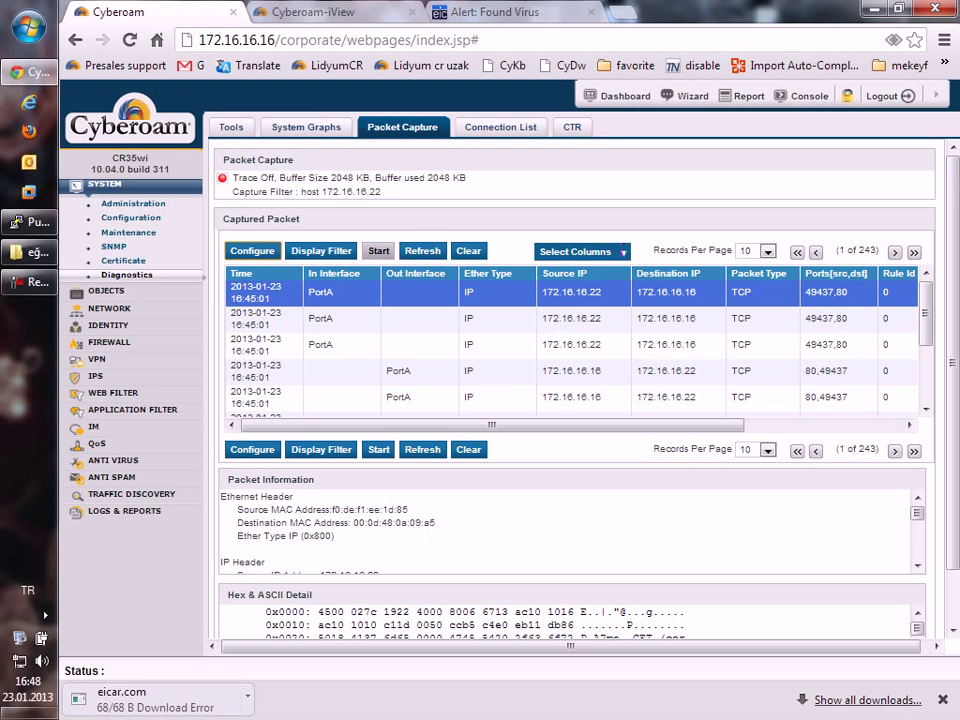
Open the capture filter configuration and clear the existing BPF string.
drag(428, 177, 466, 177)
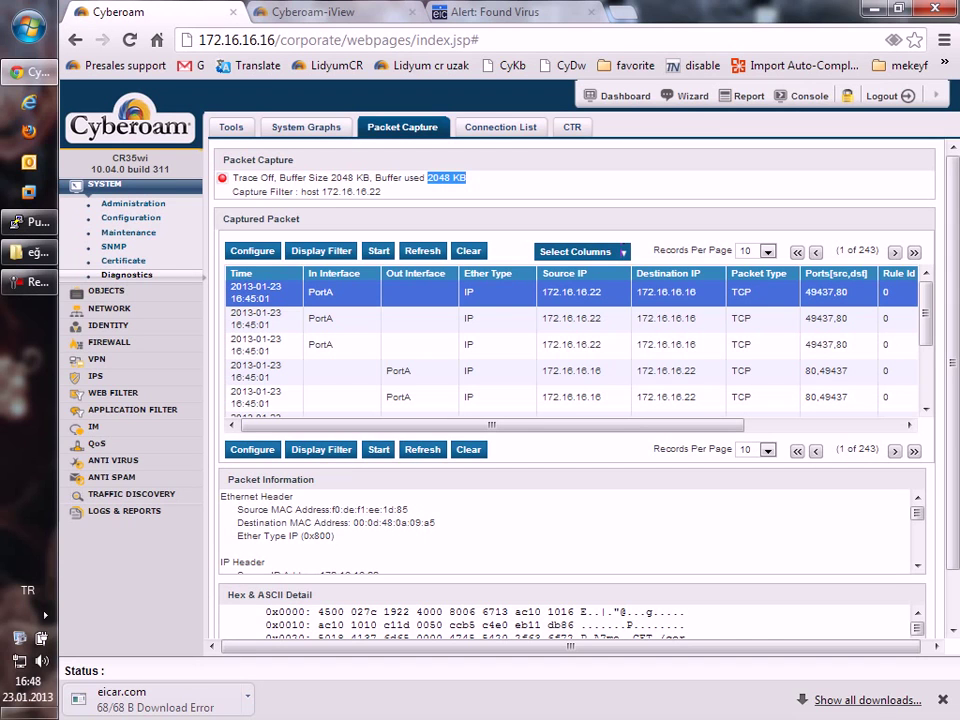
click(251, 250)
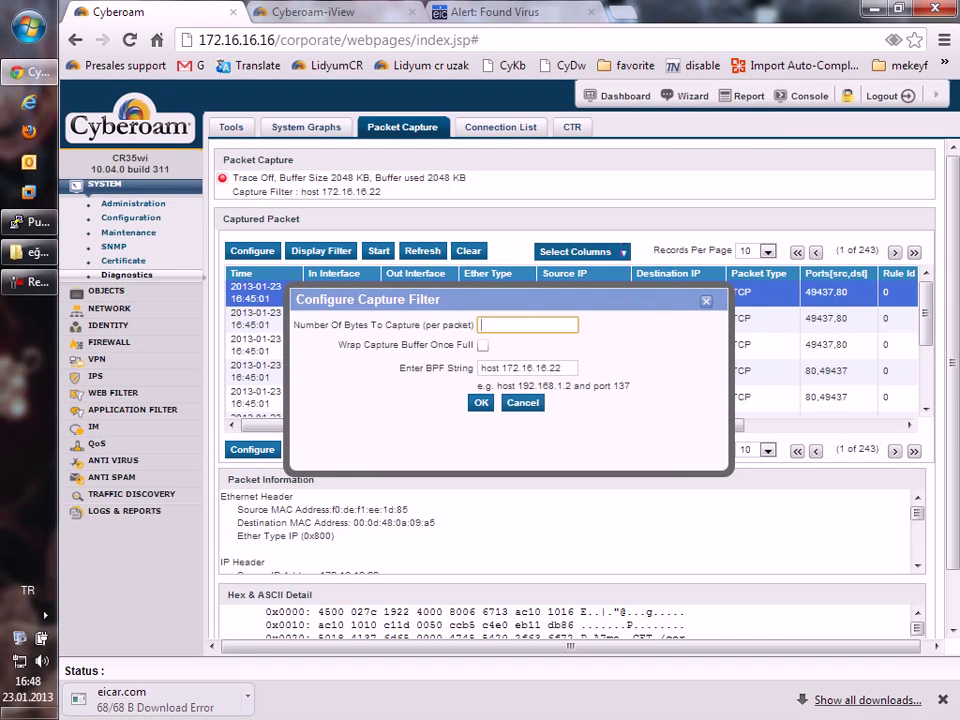
key(Tab)
key(Tab)
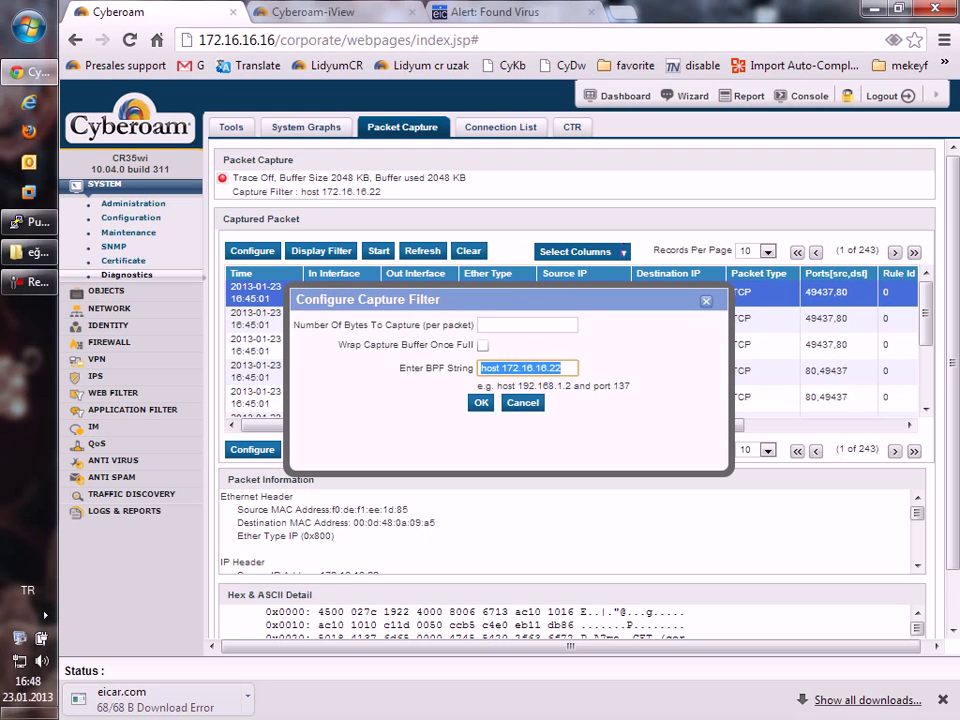
key(BackSpace)
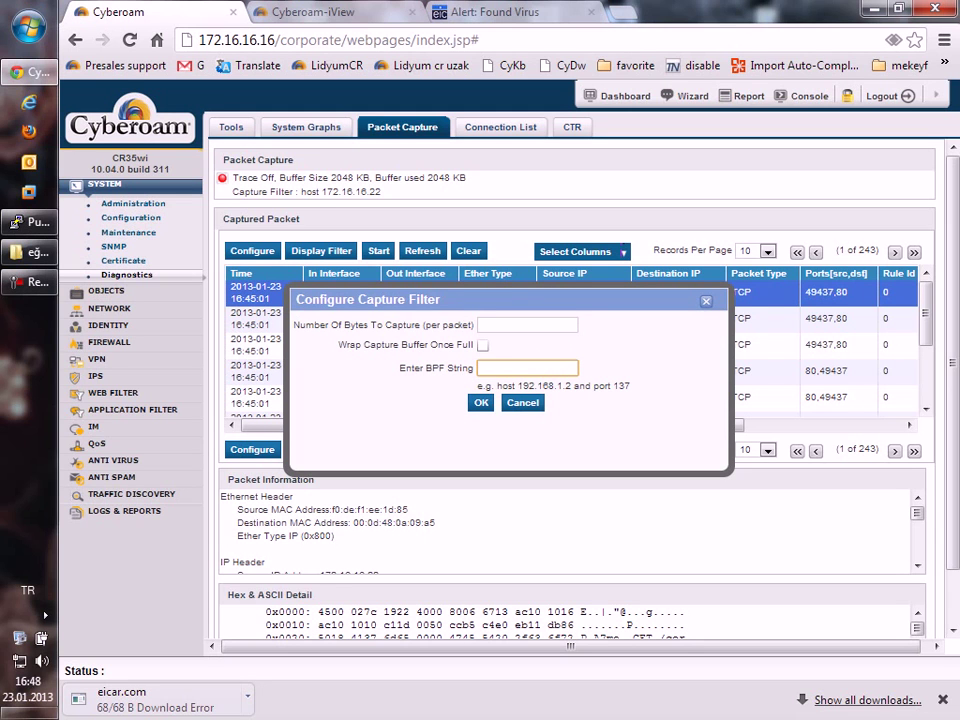
drag(497, 385, 630, 386)
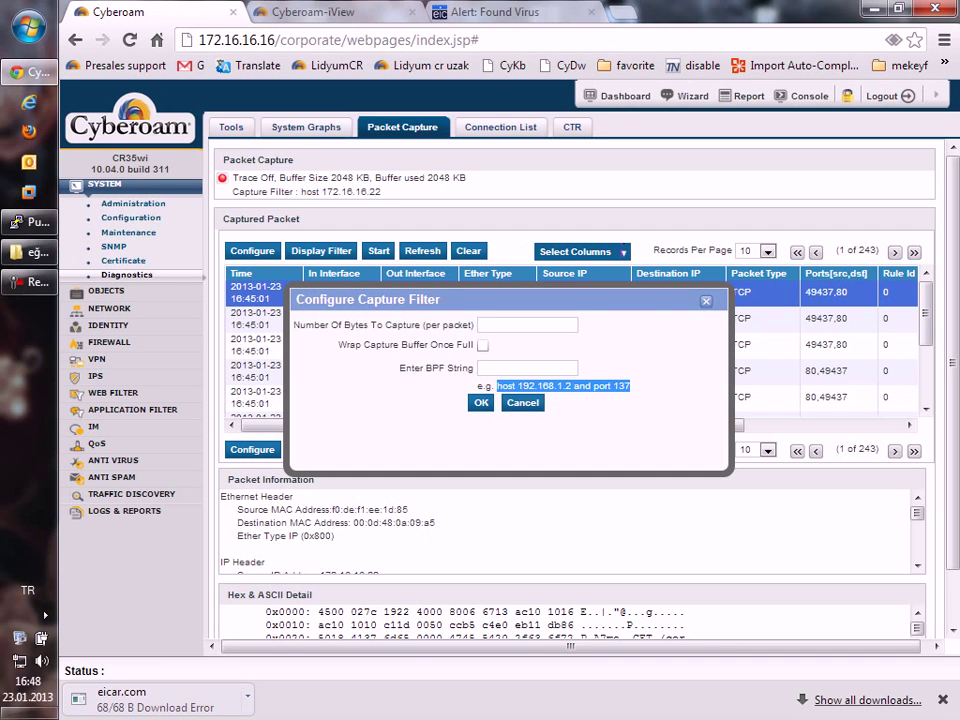
click(527, 368)
Set the BPF filter to 'host 172.16.16.22 and port 443' and start capturing.
text(172.16.16.)
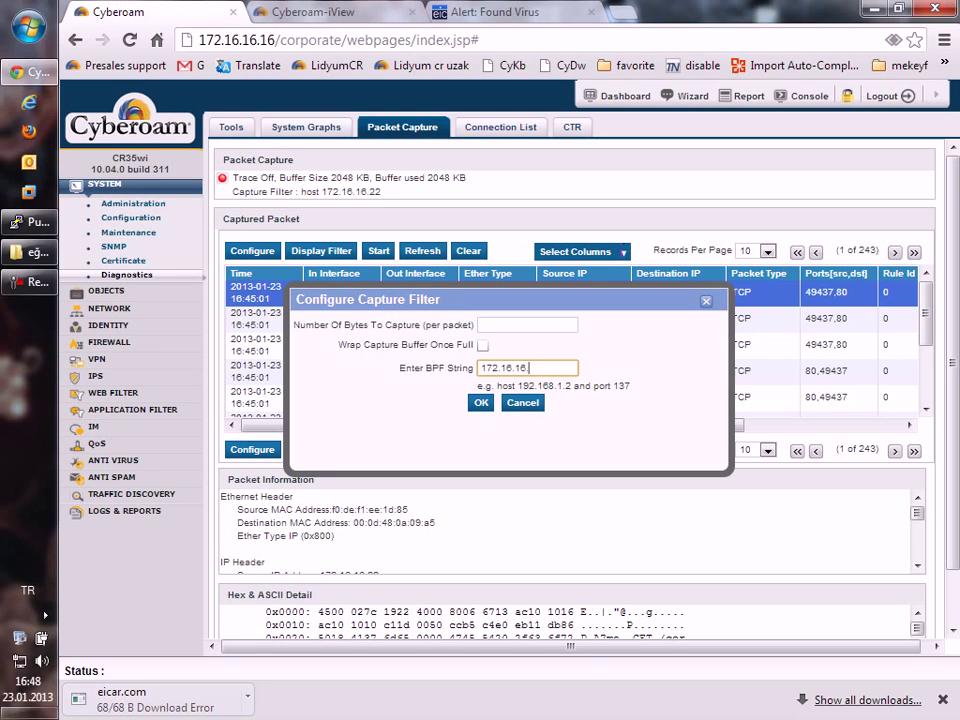
text(22)
key(Left)
key(Left)
key(Left)
key(Left)
key(Left)
key(Left)
key(Left)
key(Left)
key(Left)
key(Left)
key(Left)
key(Left)
text(host)
key(End)
text(and port 443)
key(Return)
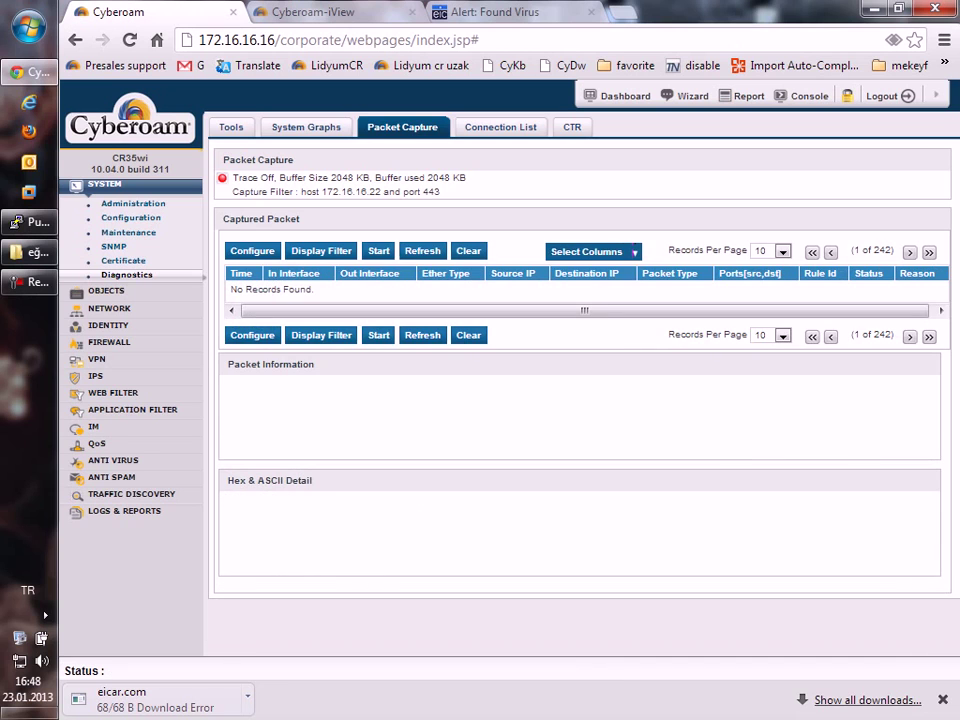
click(378, 250)
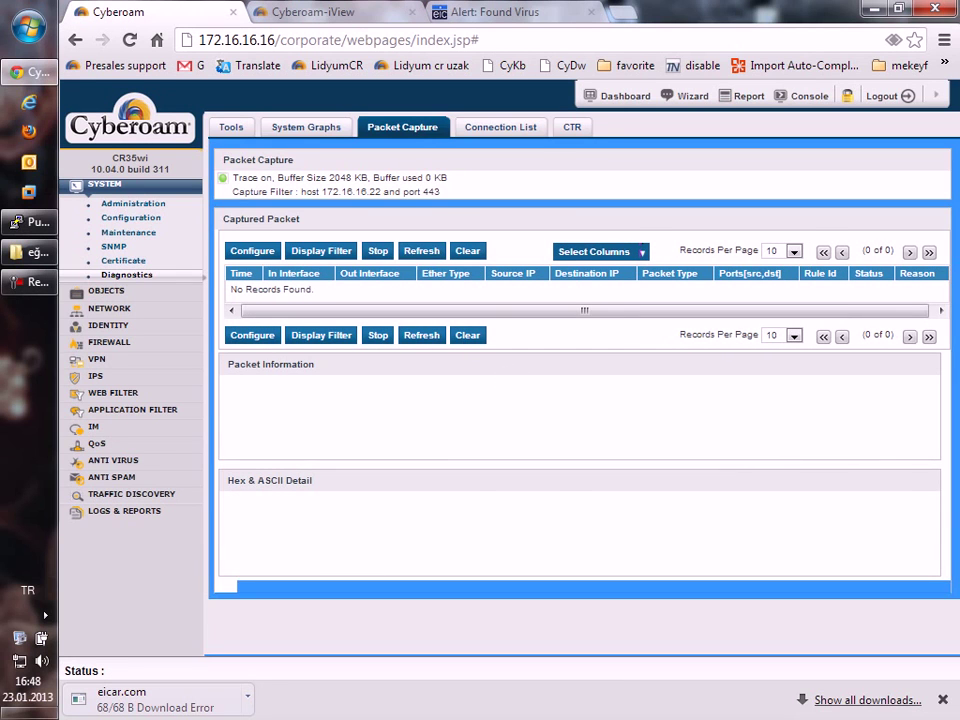
Glance at the virus alert tab, then return to the Cyberoam console tab.
key(ctrl+3)
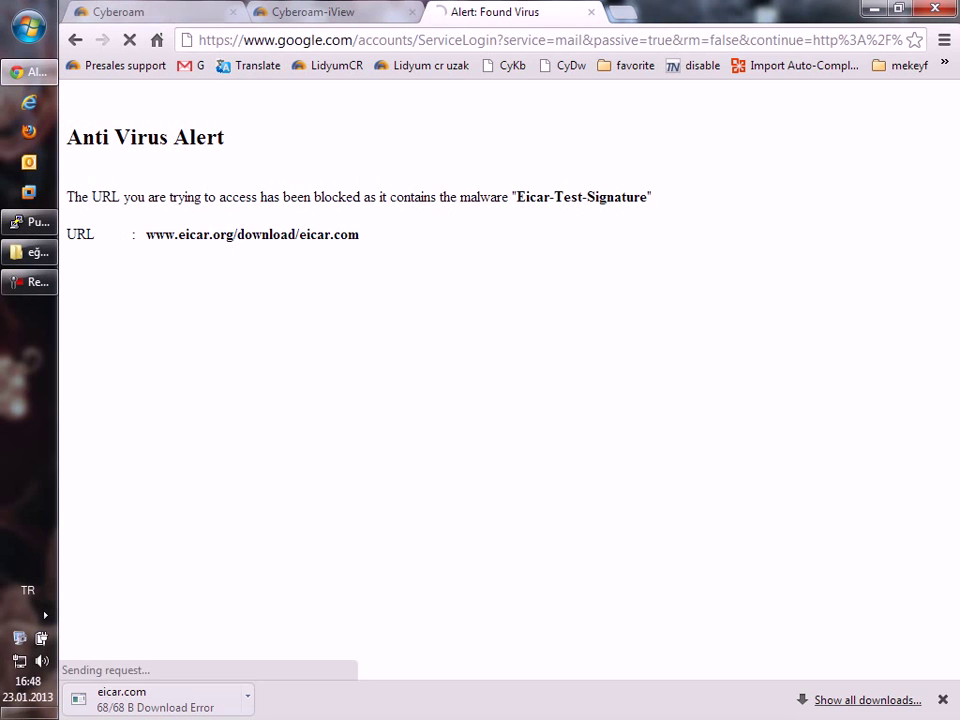
key(ctrl+1)
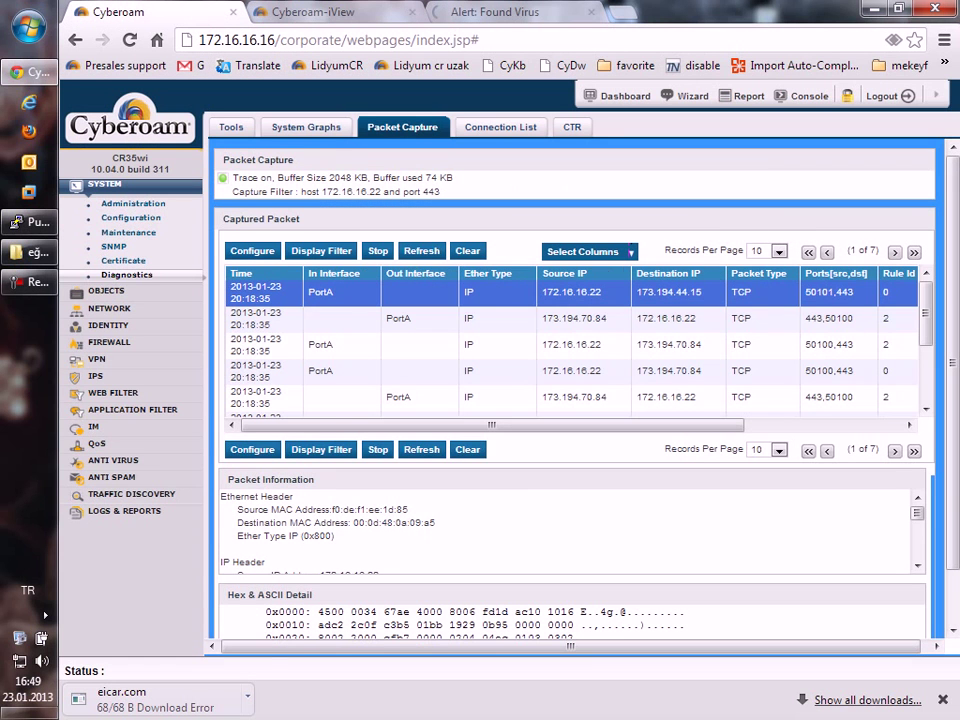
Browse the captured port-443 packets' columns, including Status, then bring up the Display Filter.
scroll(570, 397, right, 1)
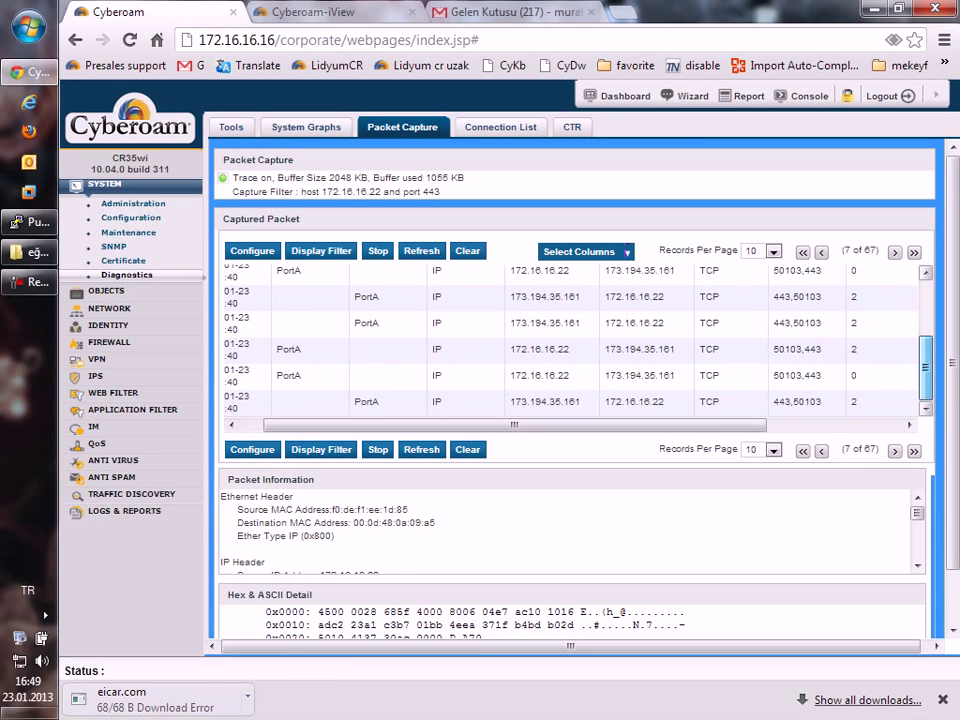
drag(514, 425, 649, 425)
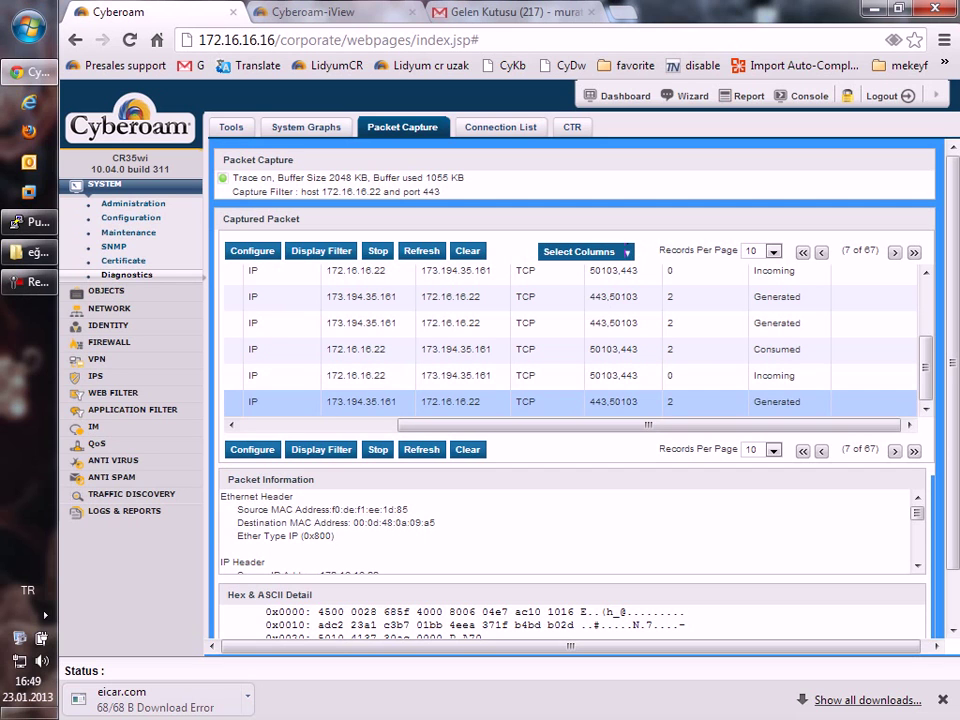
drag(648, 425, 616, 425)
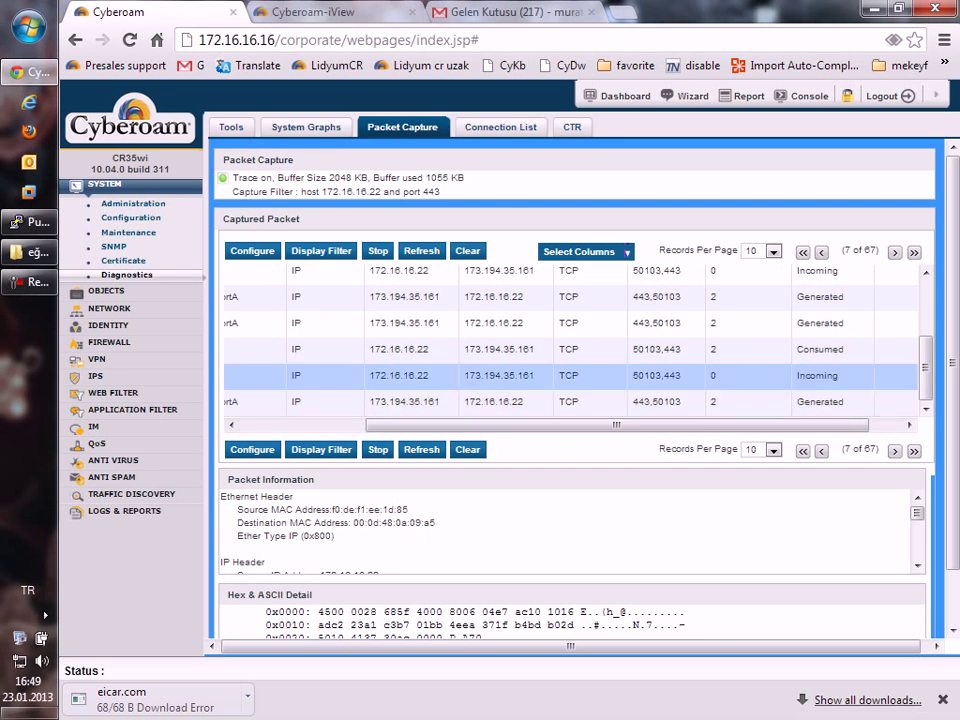
drag(616, 425, 491, 425)
scroll(570, 400, up, 1)
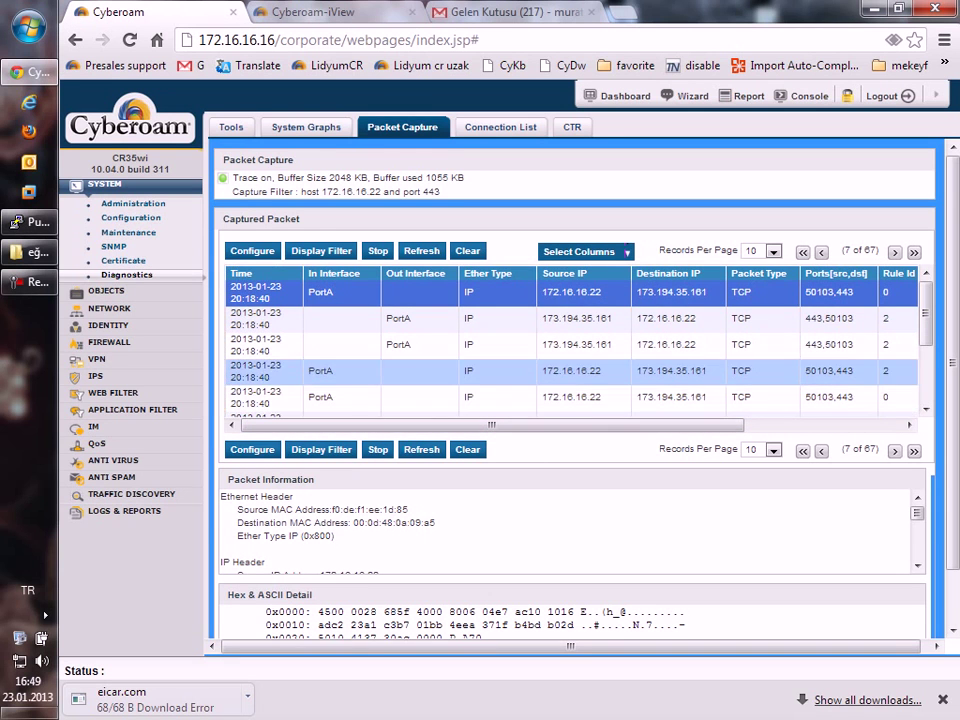
scroll(570, 318, right, 4)
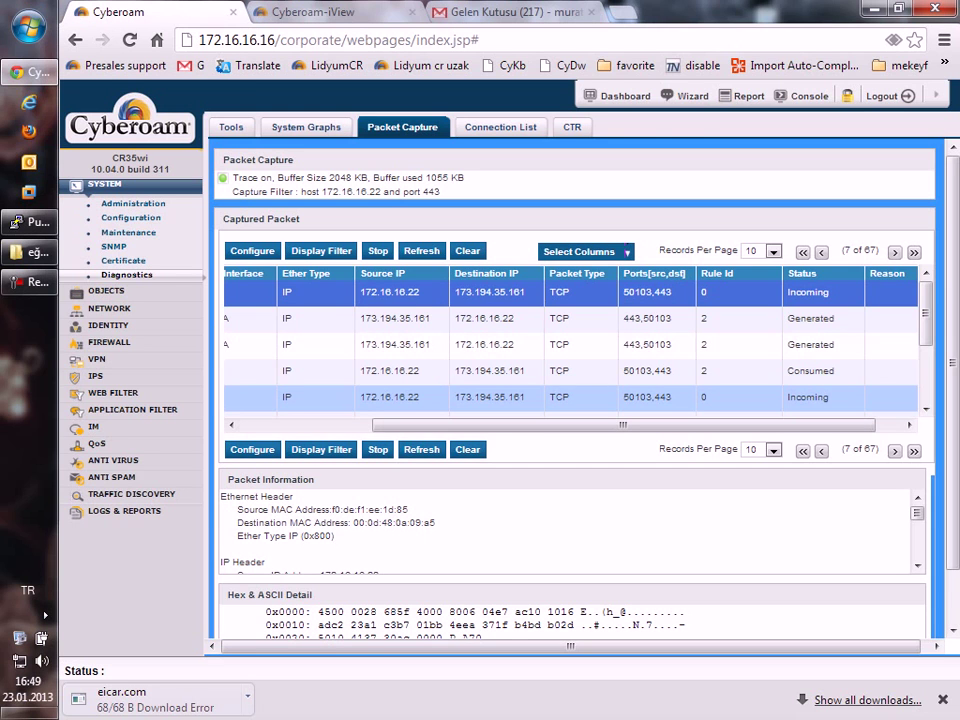
scroll(570, 390, down, 2)
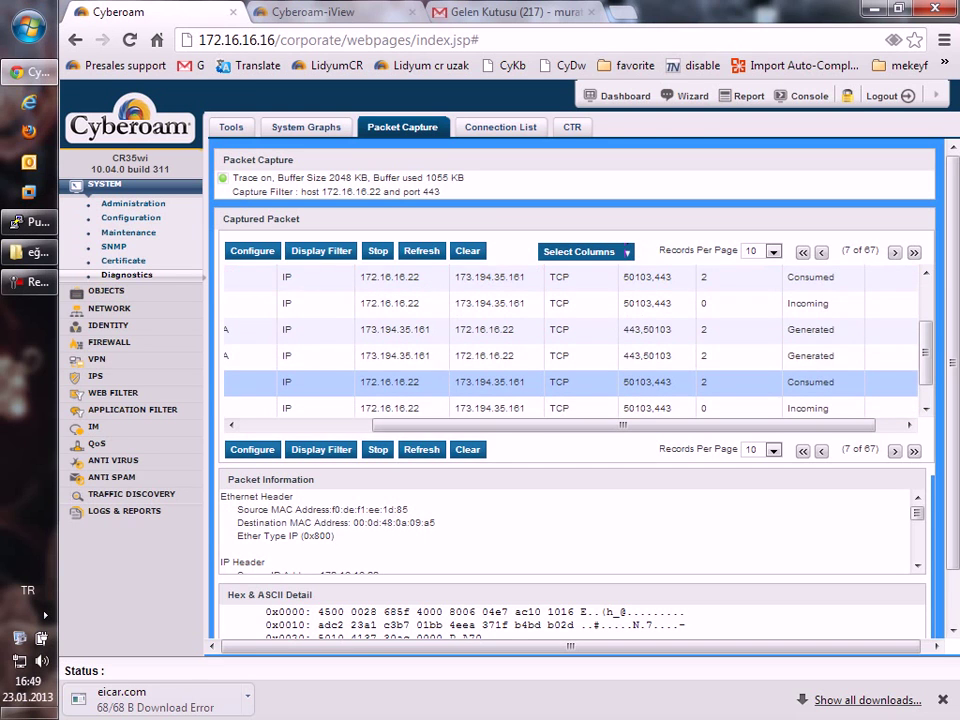
scroll(570, 340, down, 1)
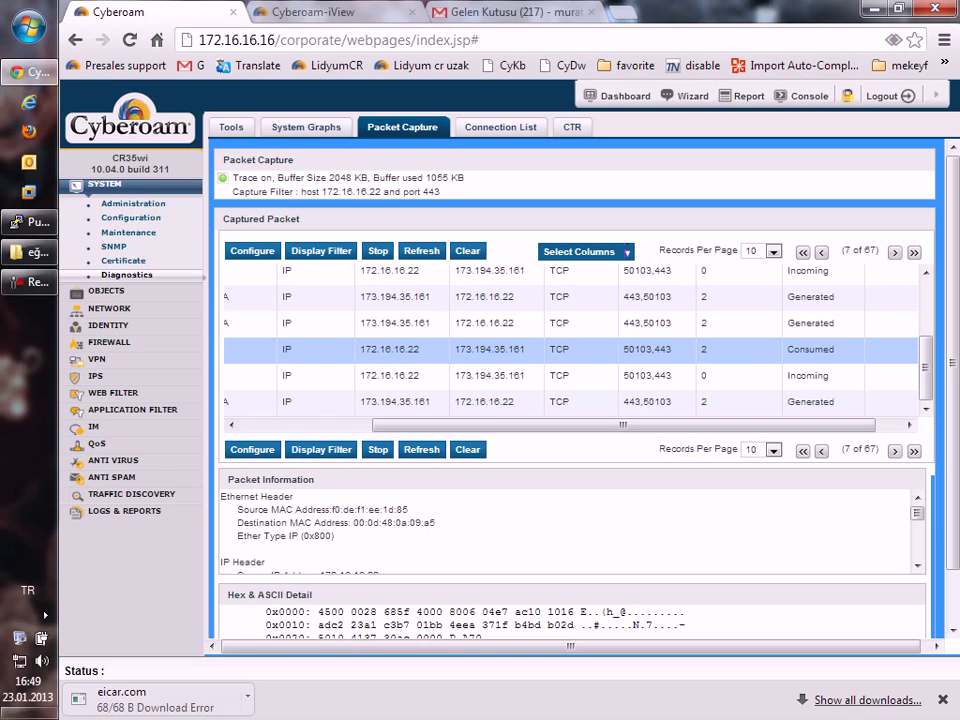
drag(622, 425, 648, 425)
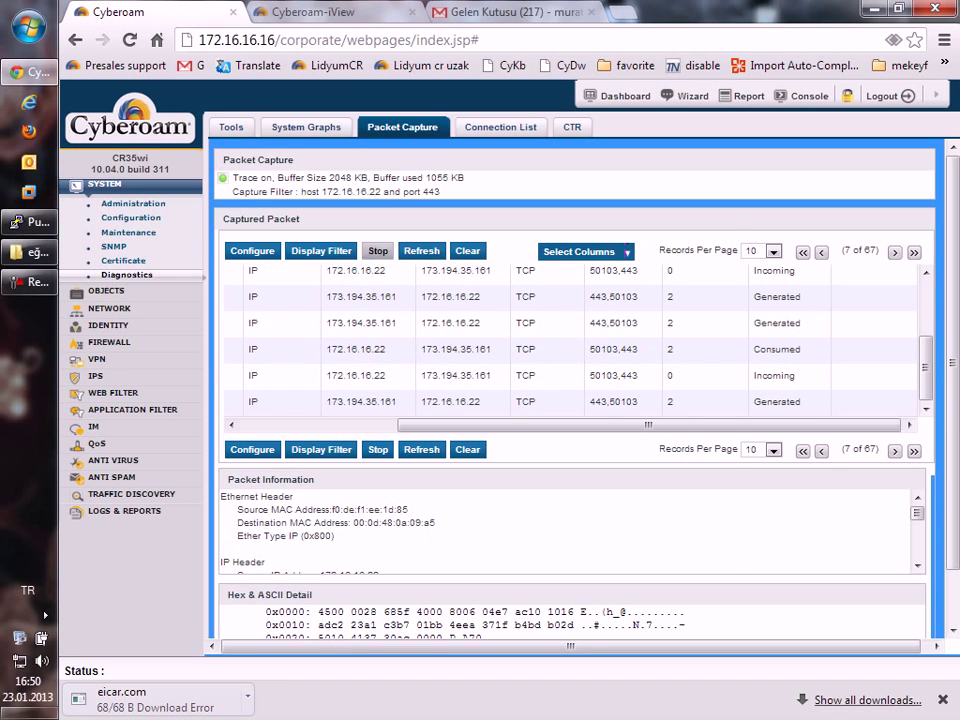
click(321, 251)
Apply a display filter of Status = Violation and confirm, leaving no records listed.
click(470, 438)
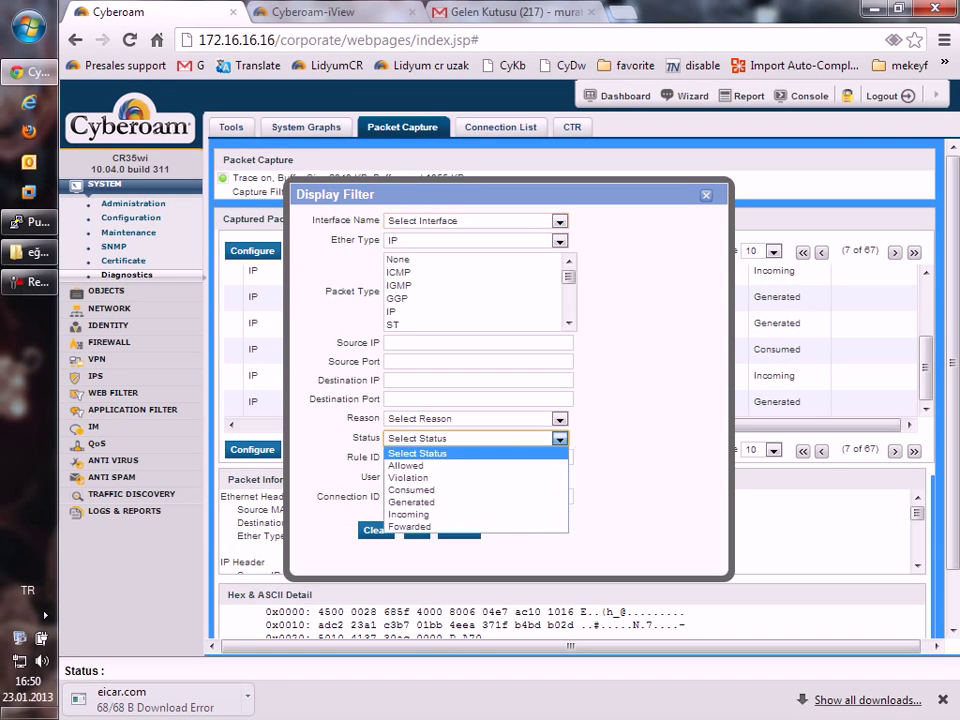
click(578, 474)
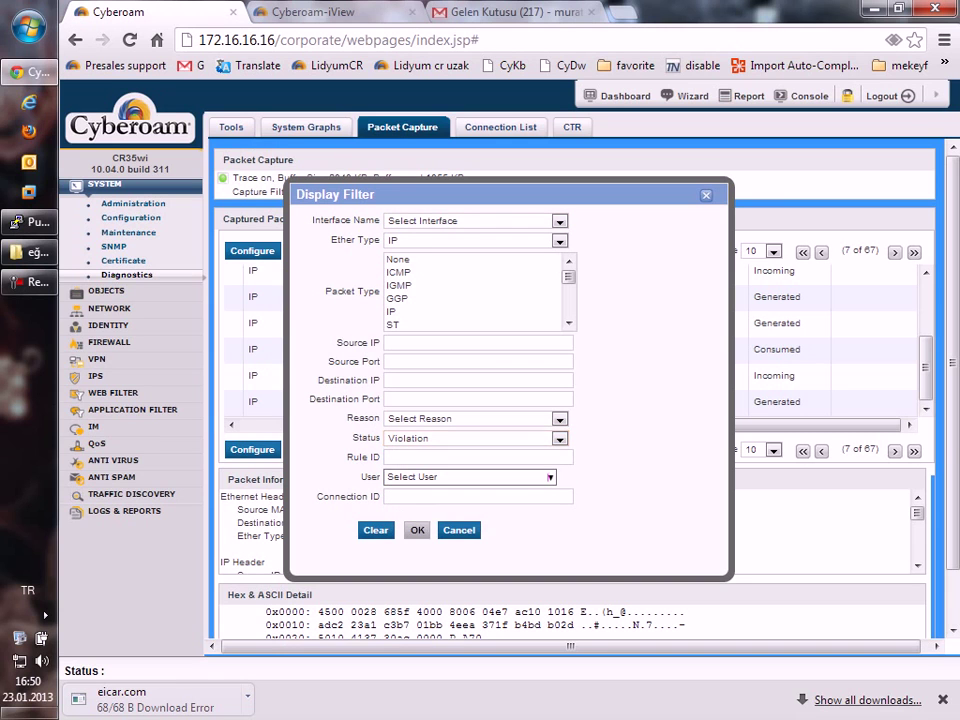
click(417, 530)
click(643, 388)
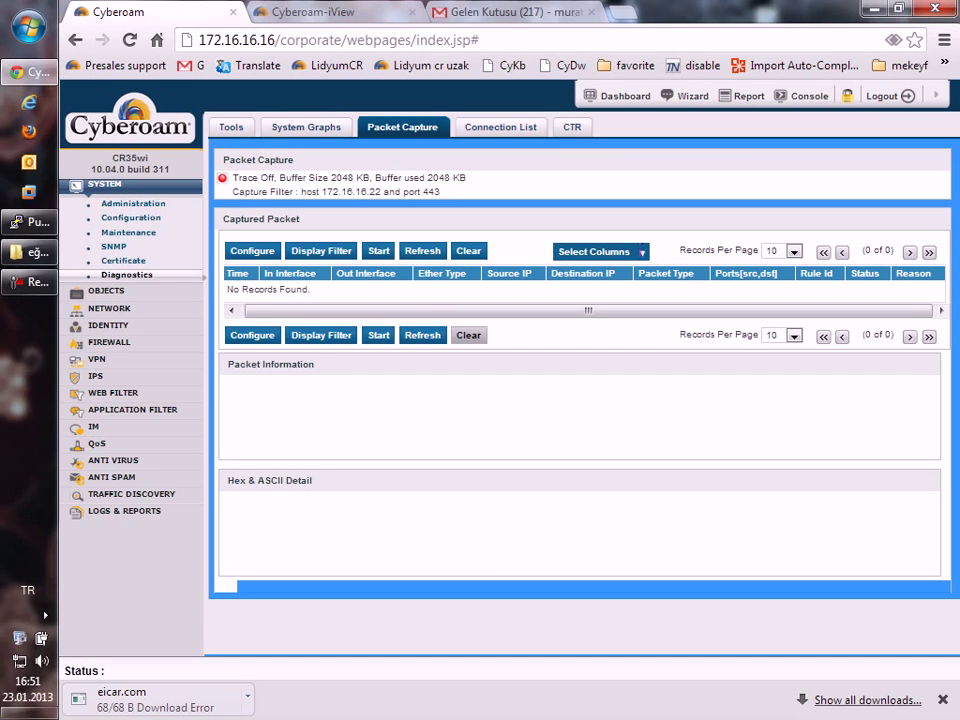
Clear the display filter and apply it so all captured packets are listed.
click(321, 250)
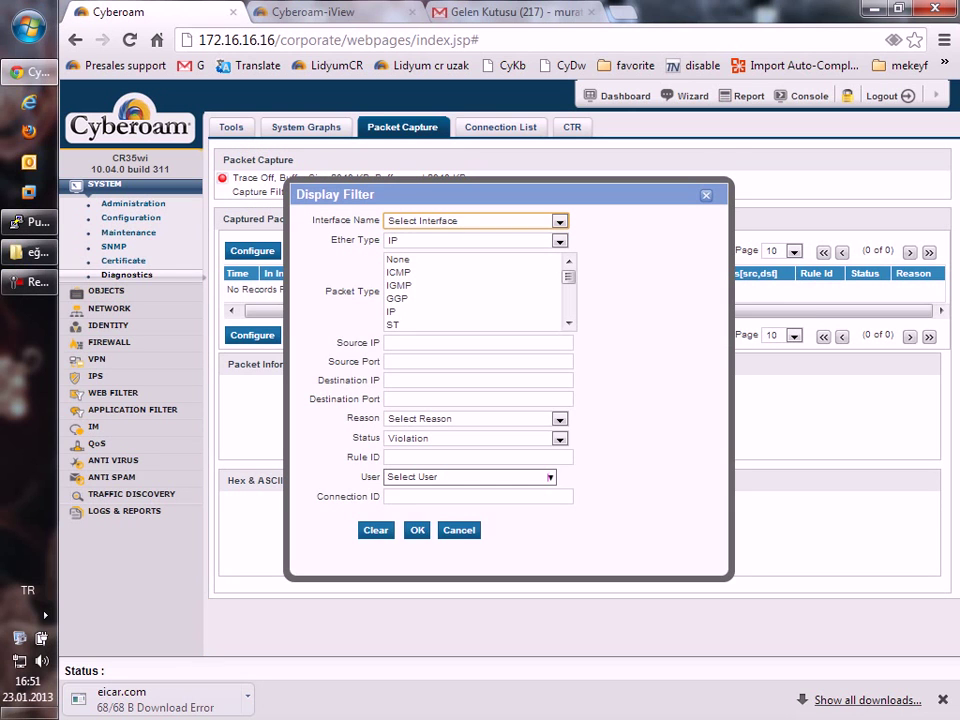
click(376, 530)
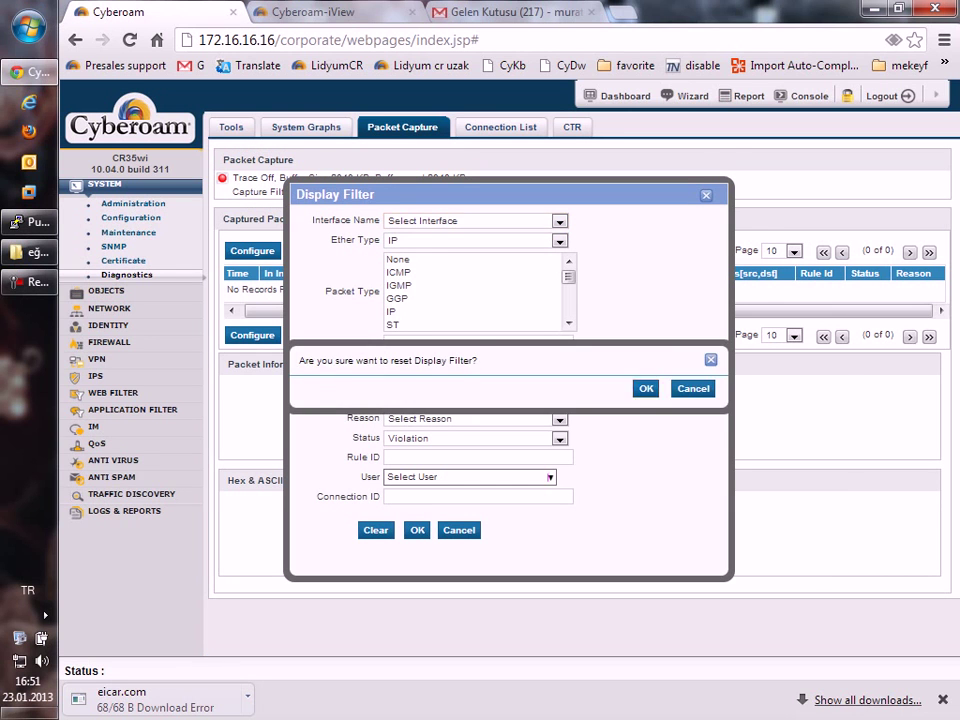
click(646, 388)
click(418, 530)
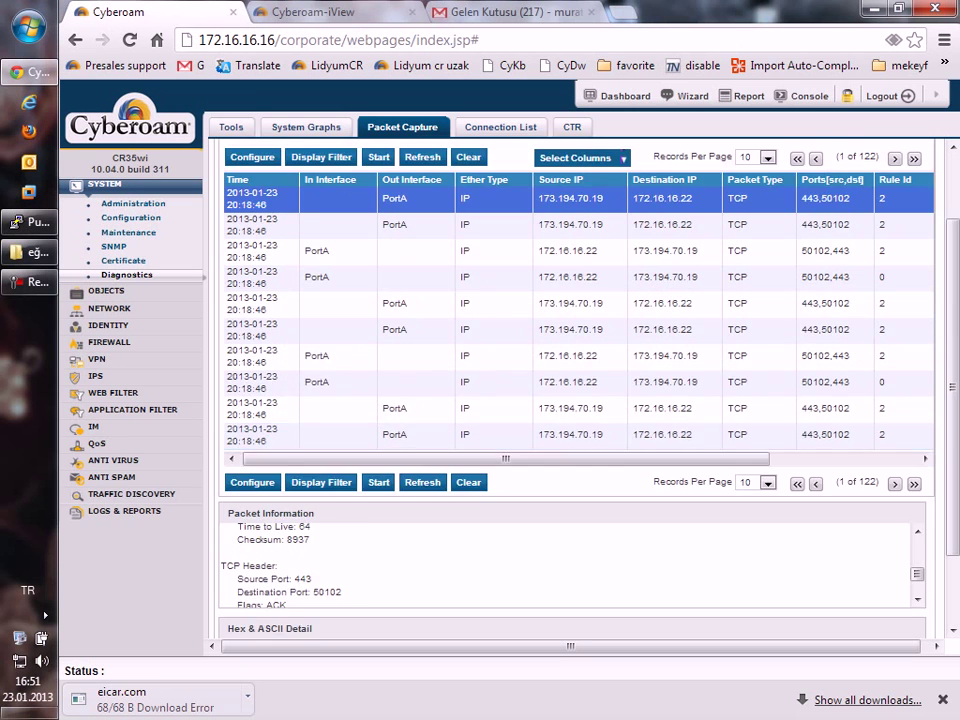
Scroll through the 122 pages of packet information, noting destination 172.16.16.22.
scroll(575, 400, down, 2)
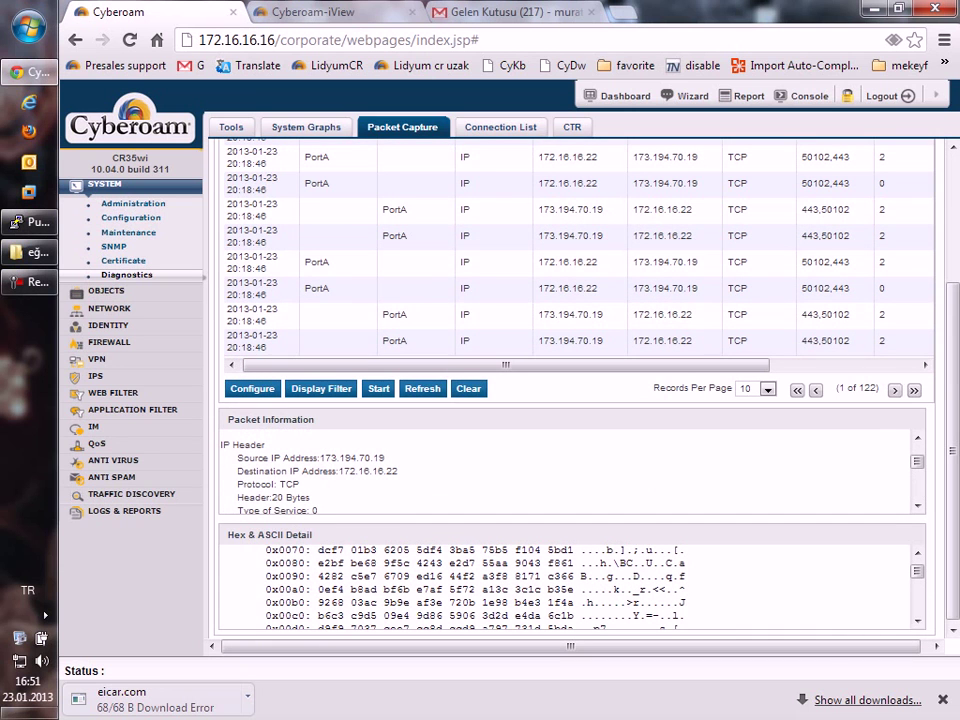
double_click(370, 470)
scroll(570, 470, down, 2)
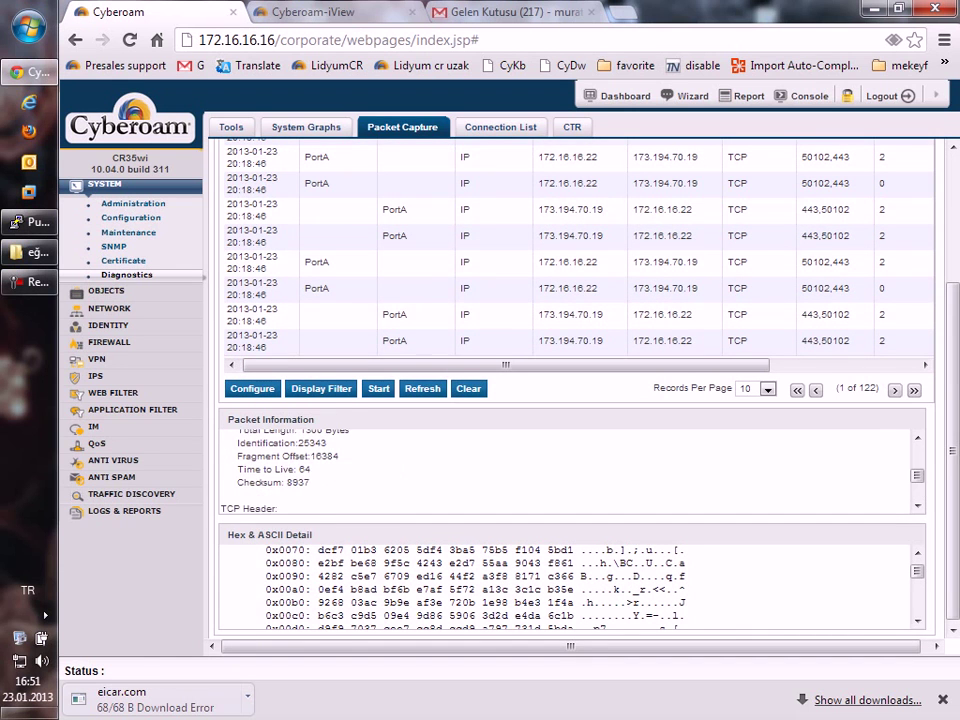
scroll(570, 470, down, 3)
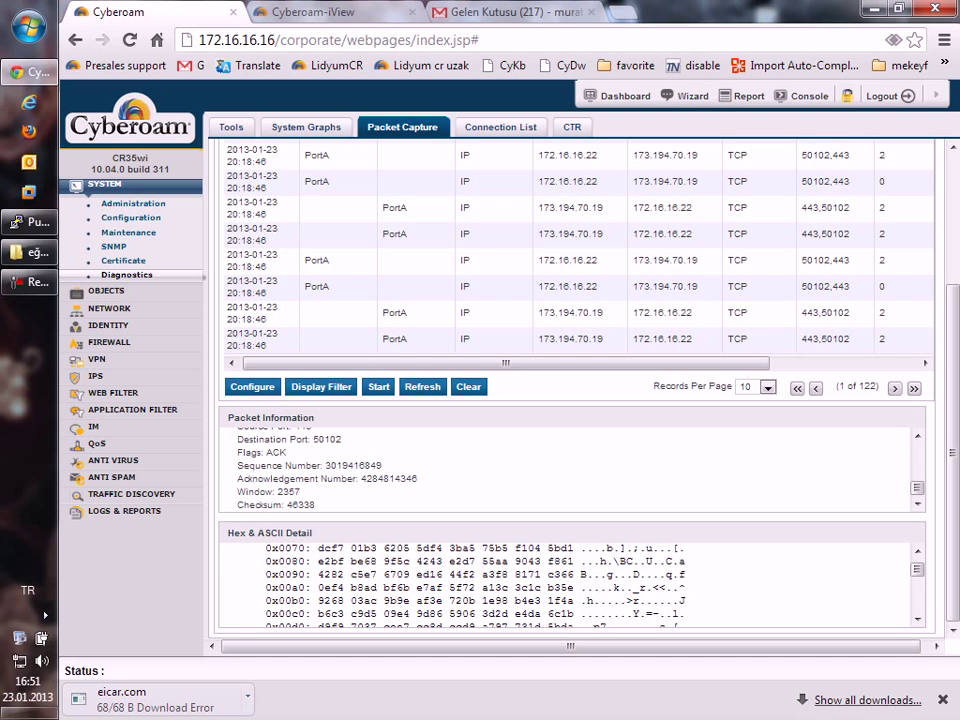
scroll(570, 465, up, 7)
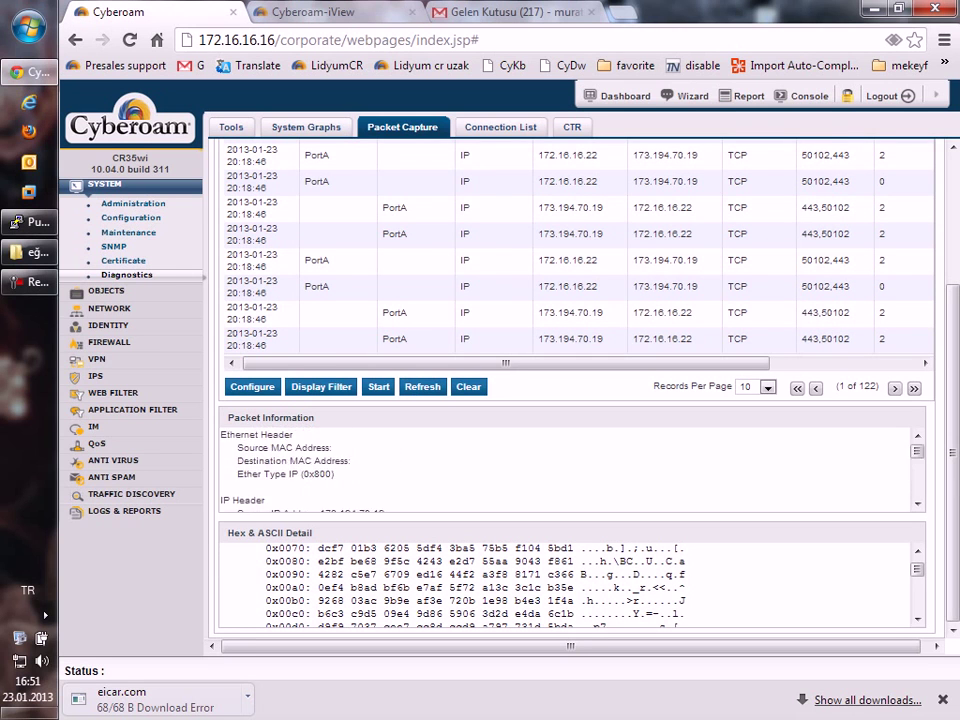
scroll(570, 465, up, 3)
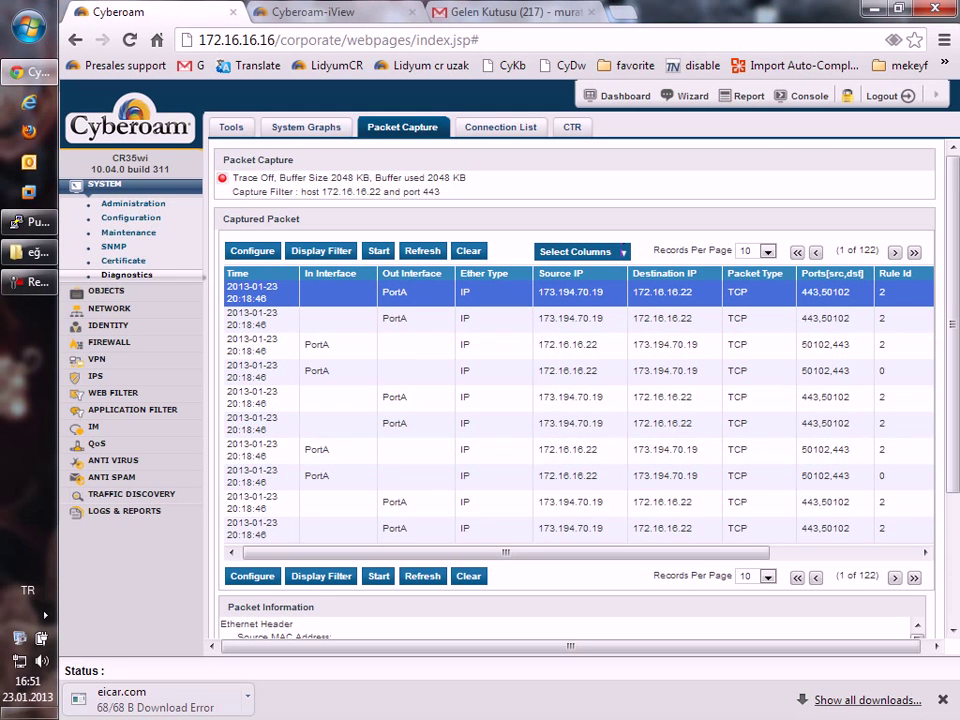
Open Cyberoam iView from Logs & Reports and show the Web Usage report for 2013-01-23.
click(124, 510)
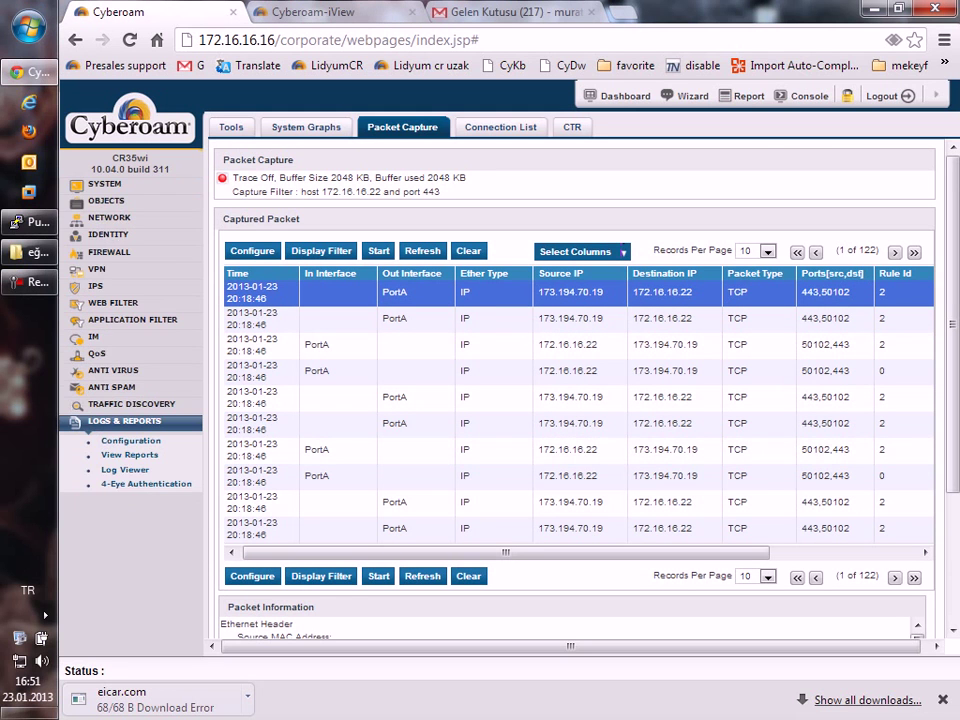
click(125, 469)
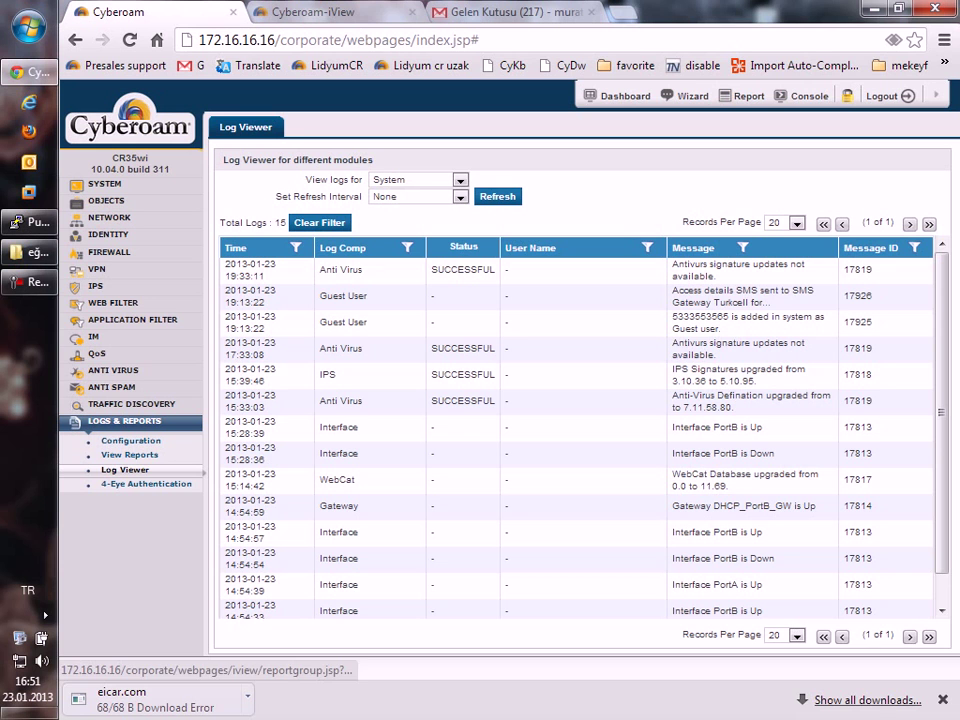
click(128, 454)
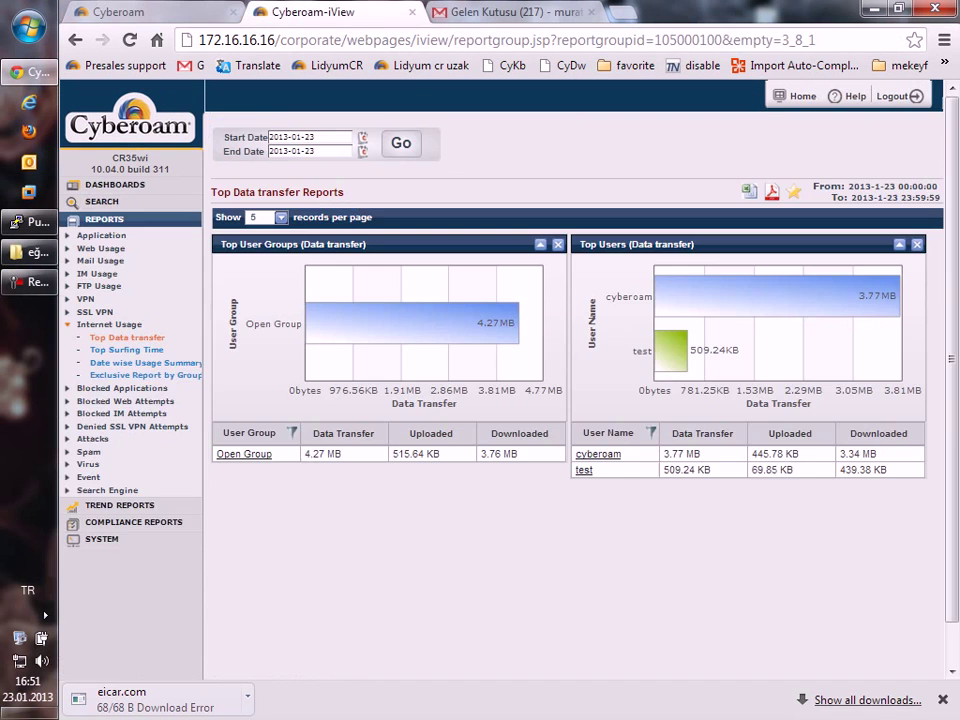
click(120, 11)
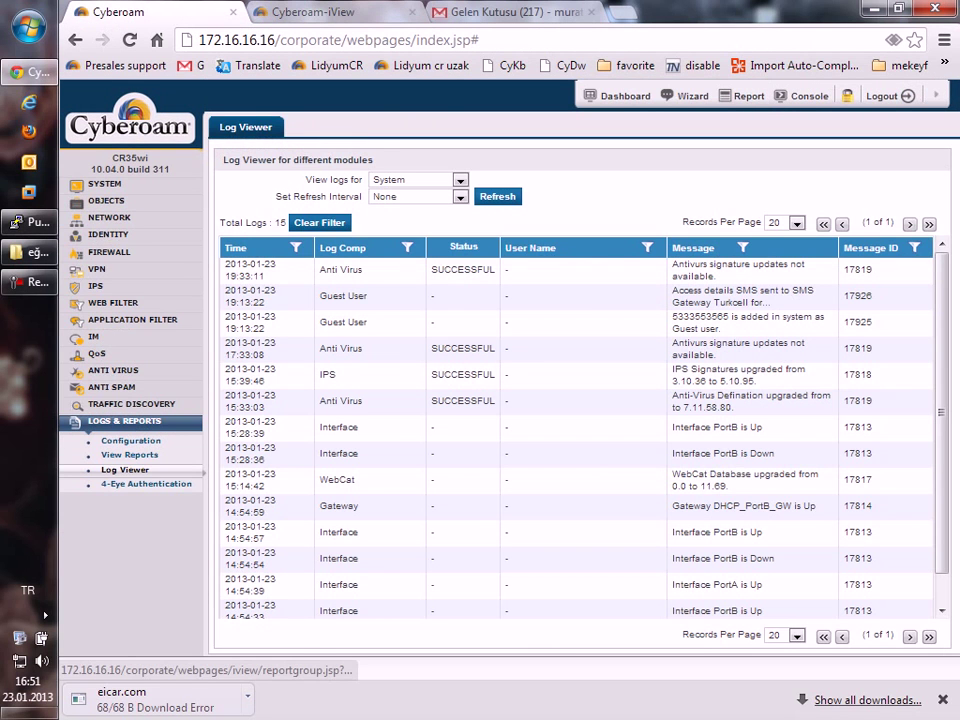
click(128, 454)
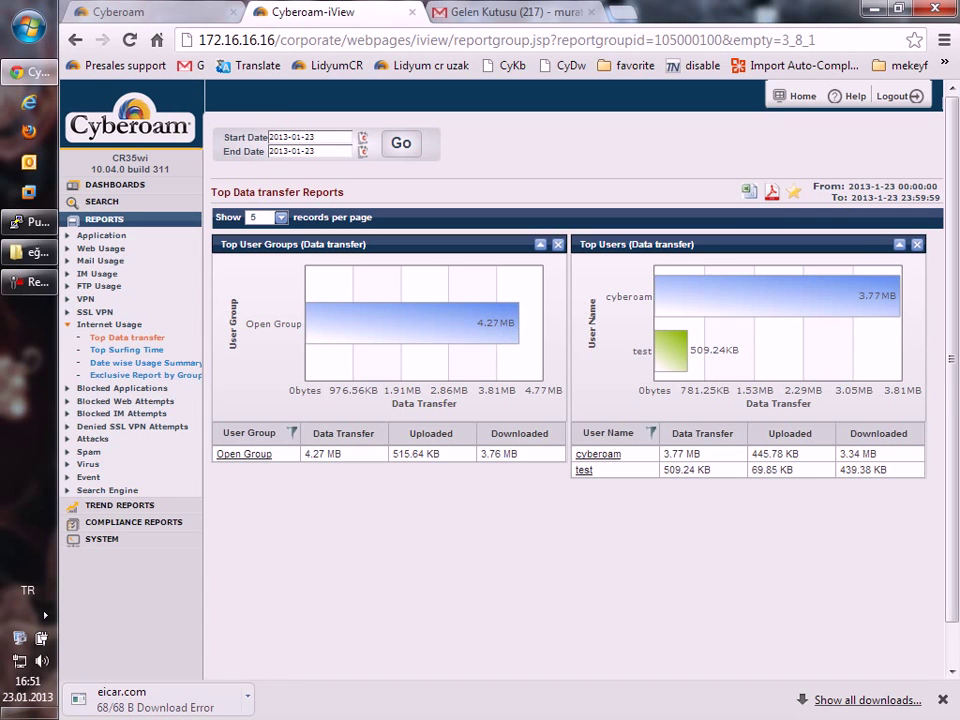
click(101, 248)
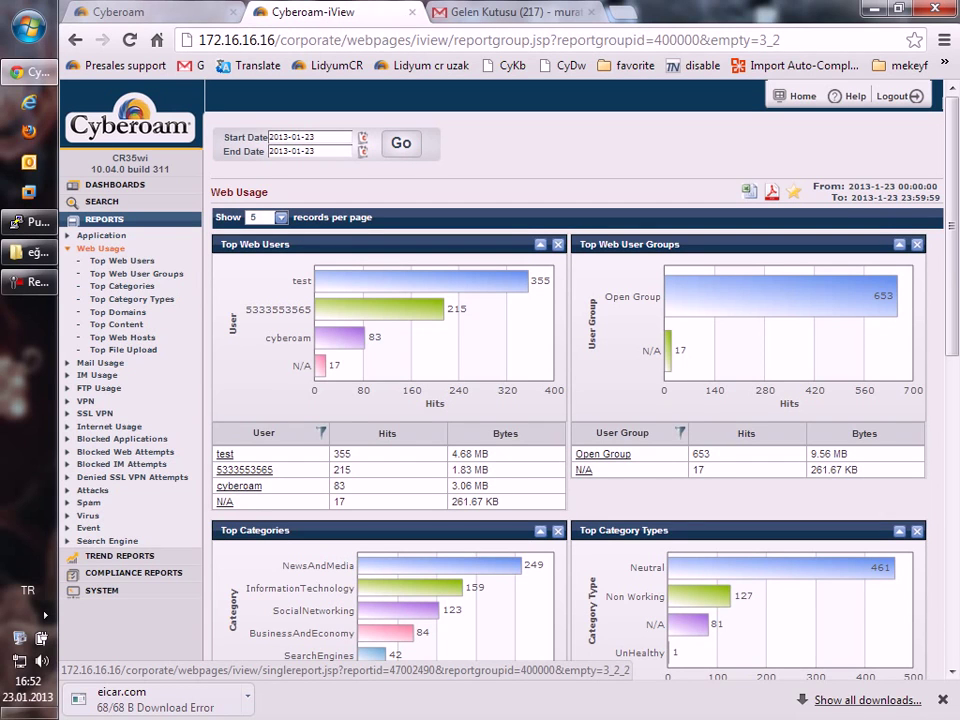
List Top Web Users at 200 records per page and open the heaviest user's detail report.
click(255, 244)
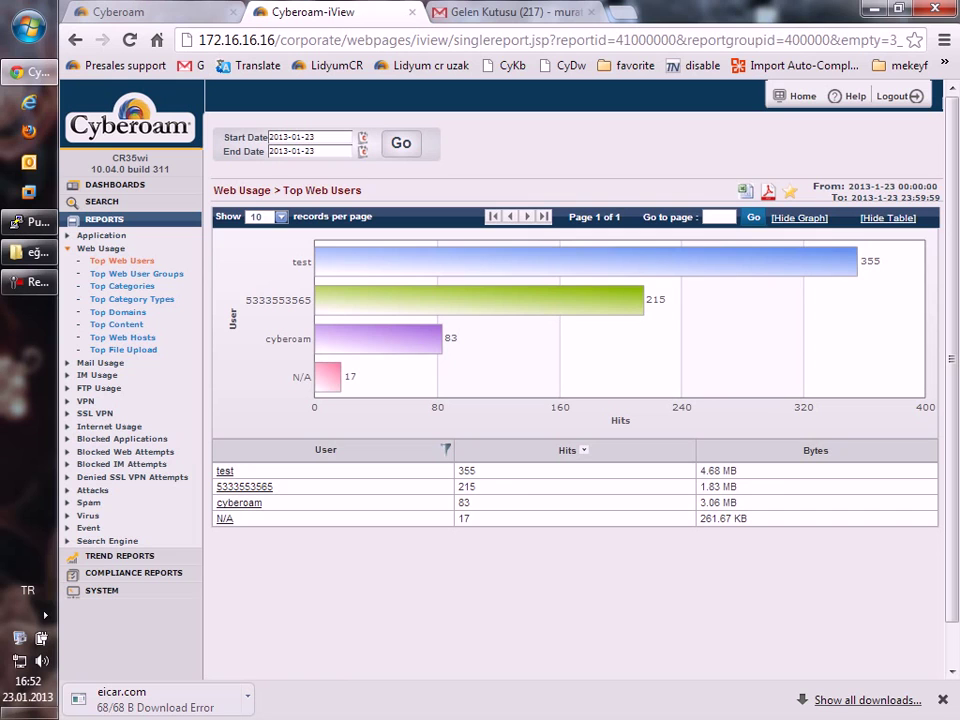
mouse_move(380, 332)
click(265, 216)
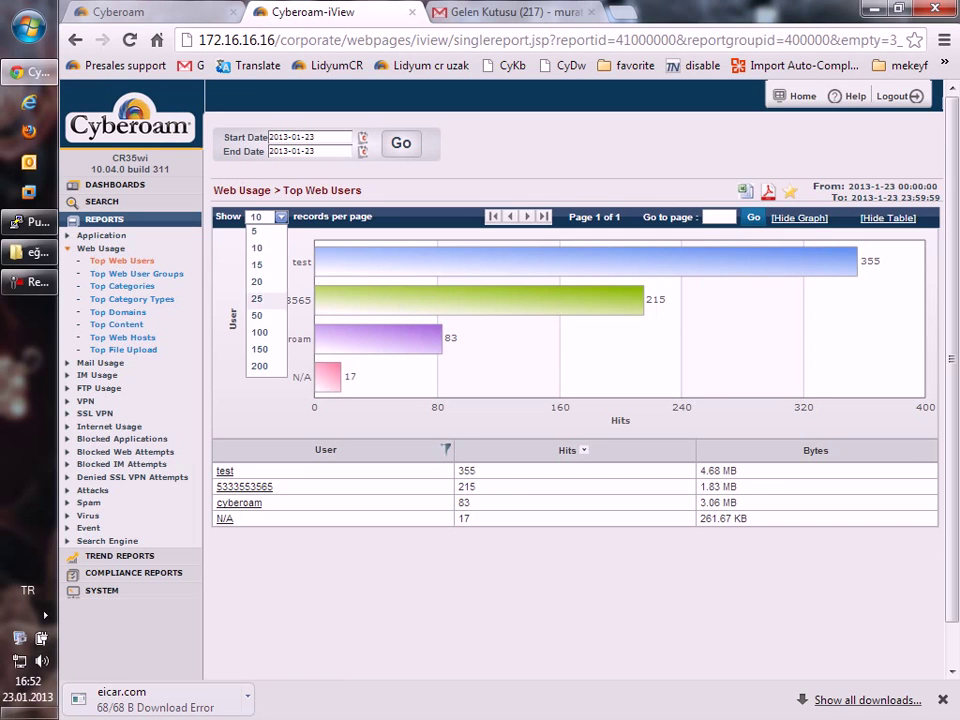
click(258, 366)
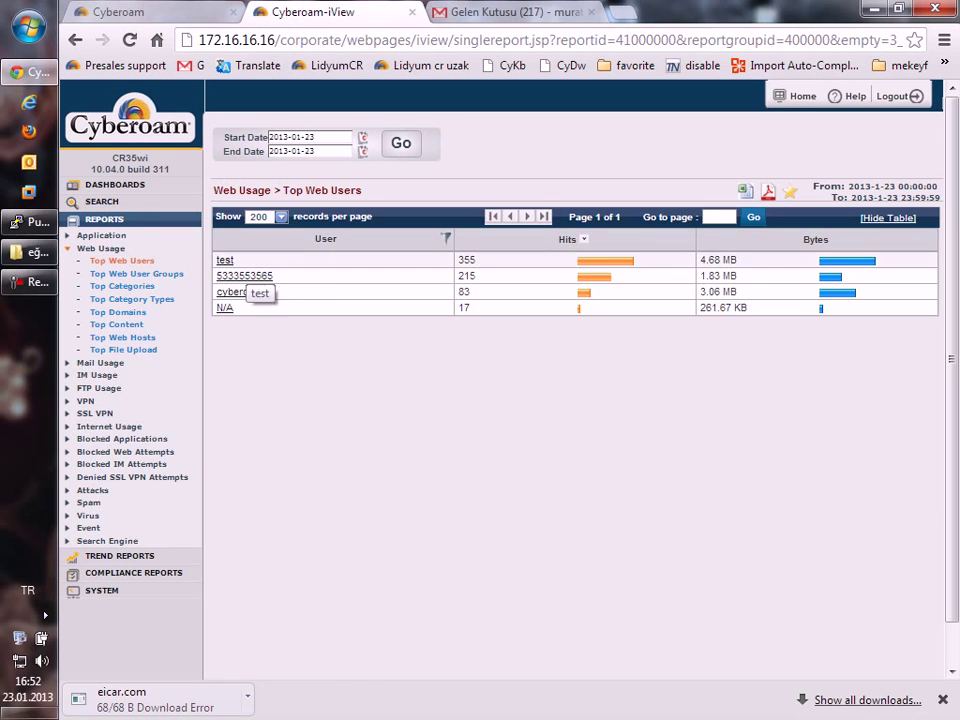
click(225, 260)
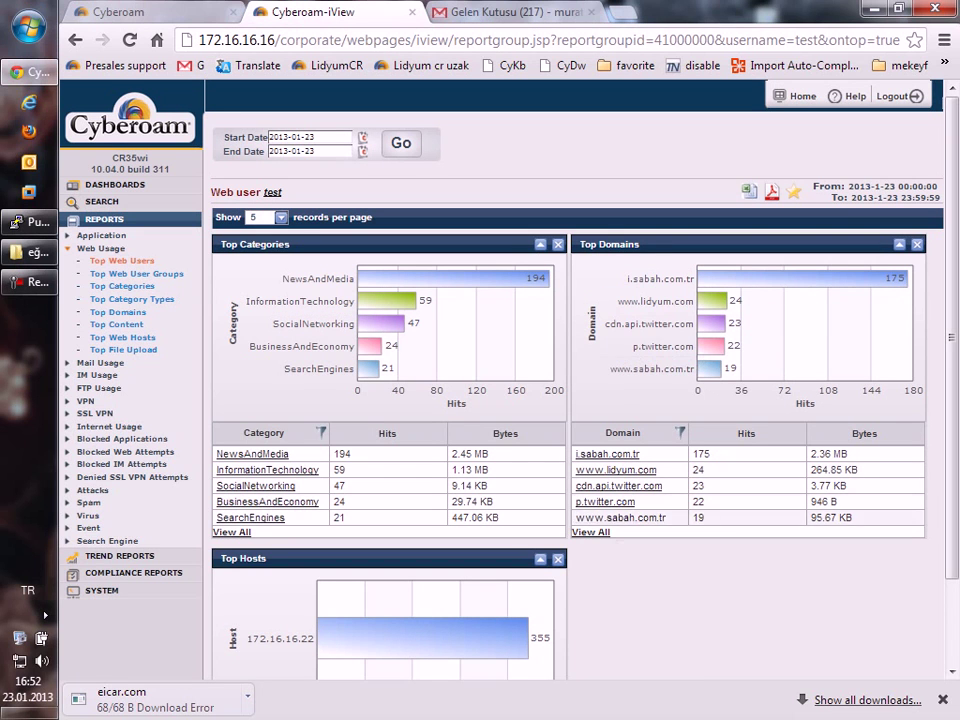
Show this user's full Top Domains list at 200 records per page.
click(250, 501)
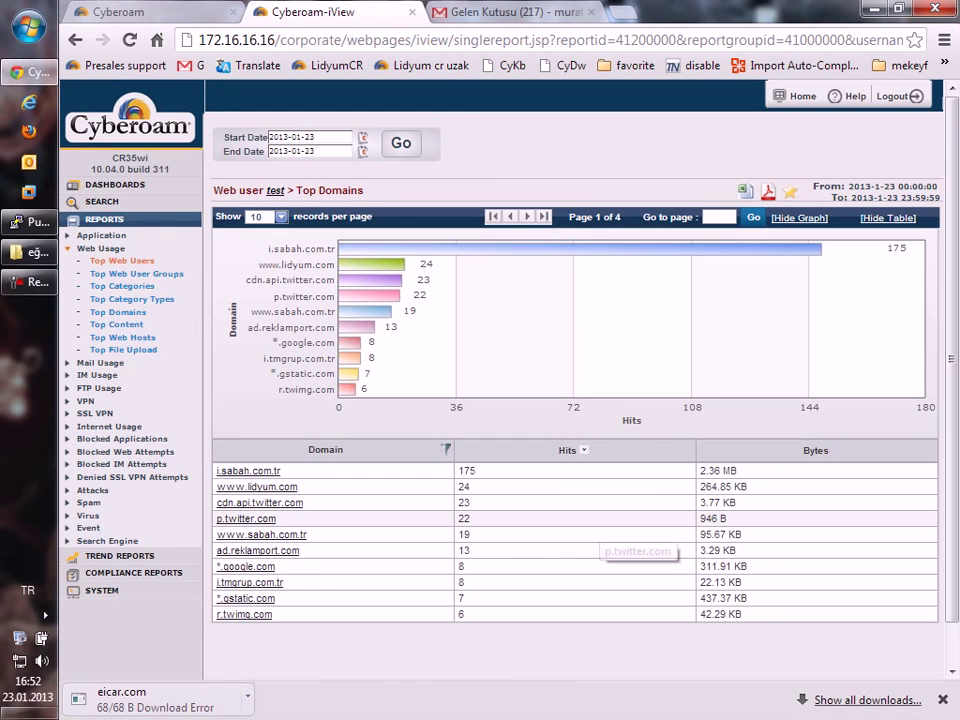
click(268, 216)
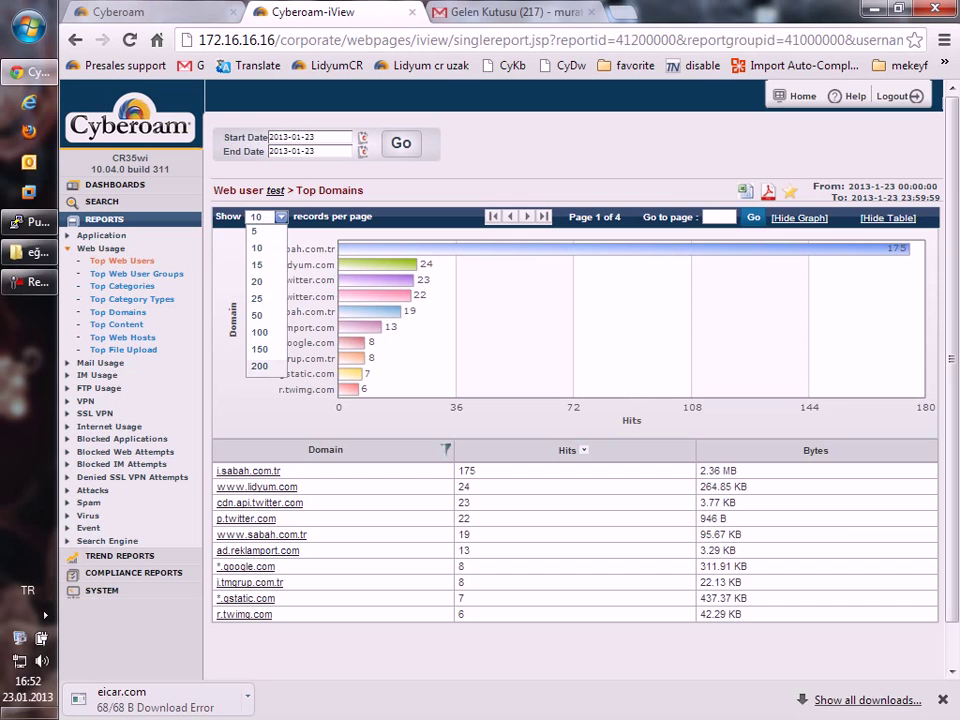
click(259, 366)
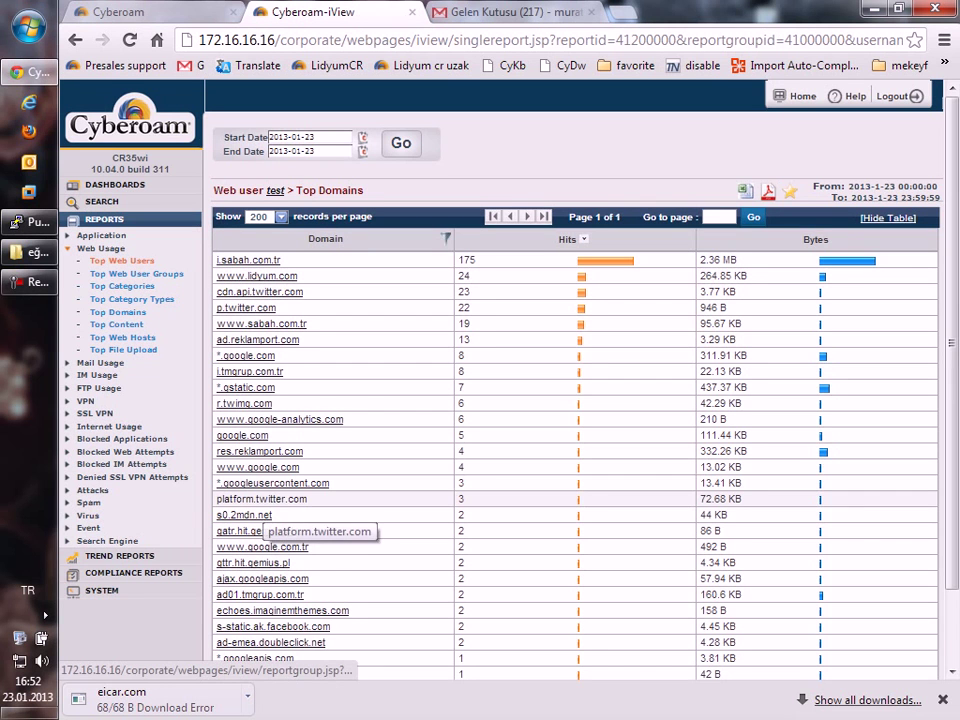
scroll(255, 508, down, 2)
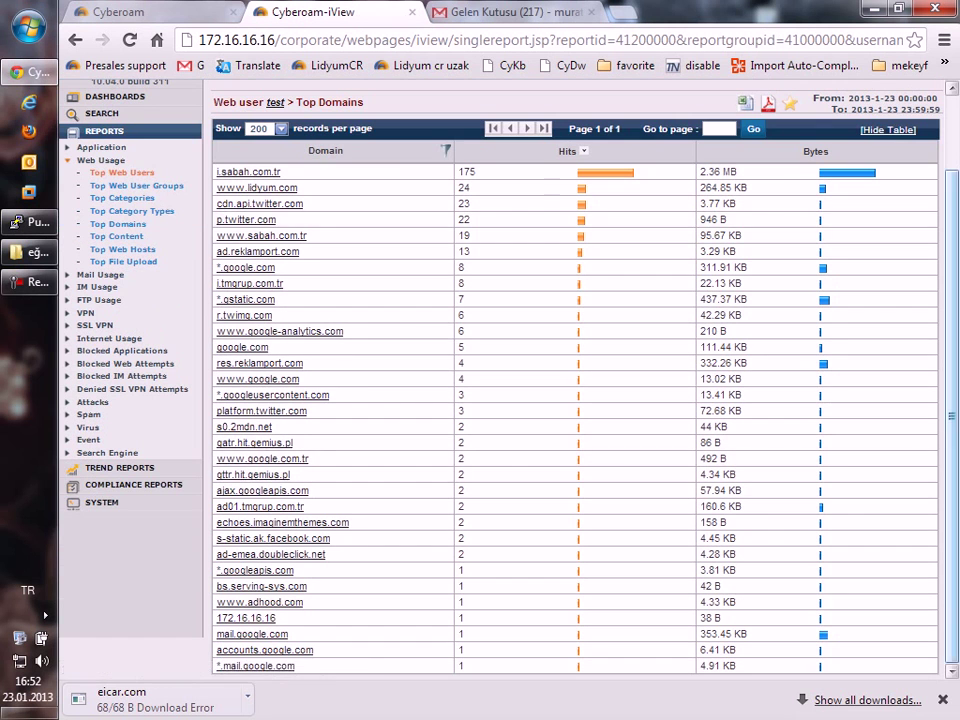
scroll(255, 508, up, 2)
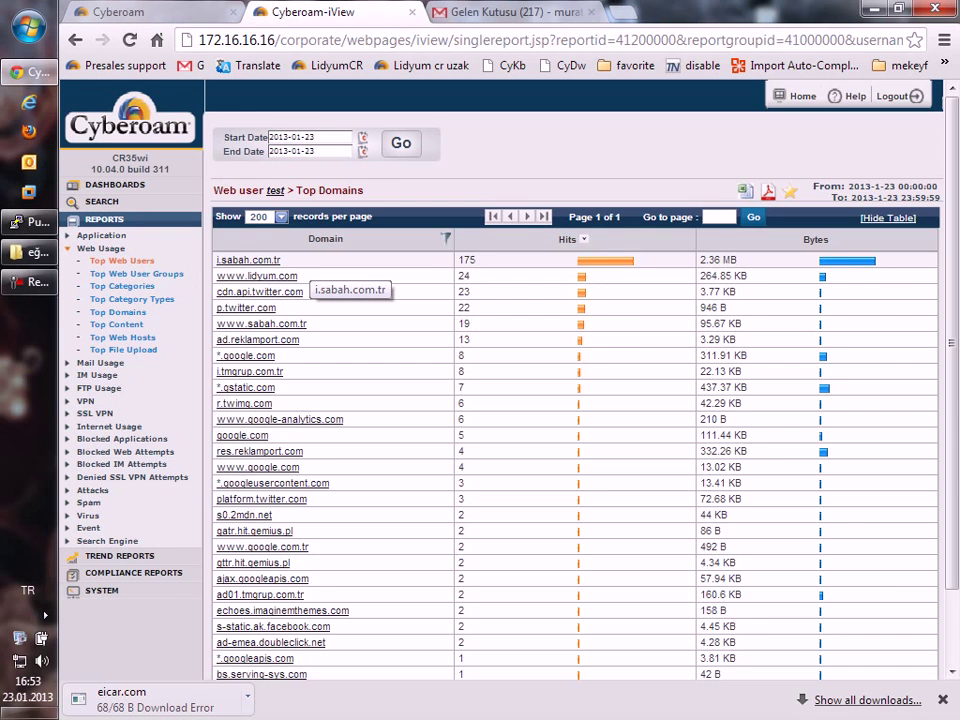
View the hosts behind i.sabah.com.tr, then go to the Web Surfing Reports search form.
click(300, 262)
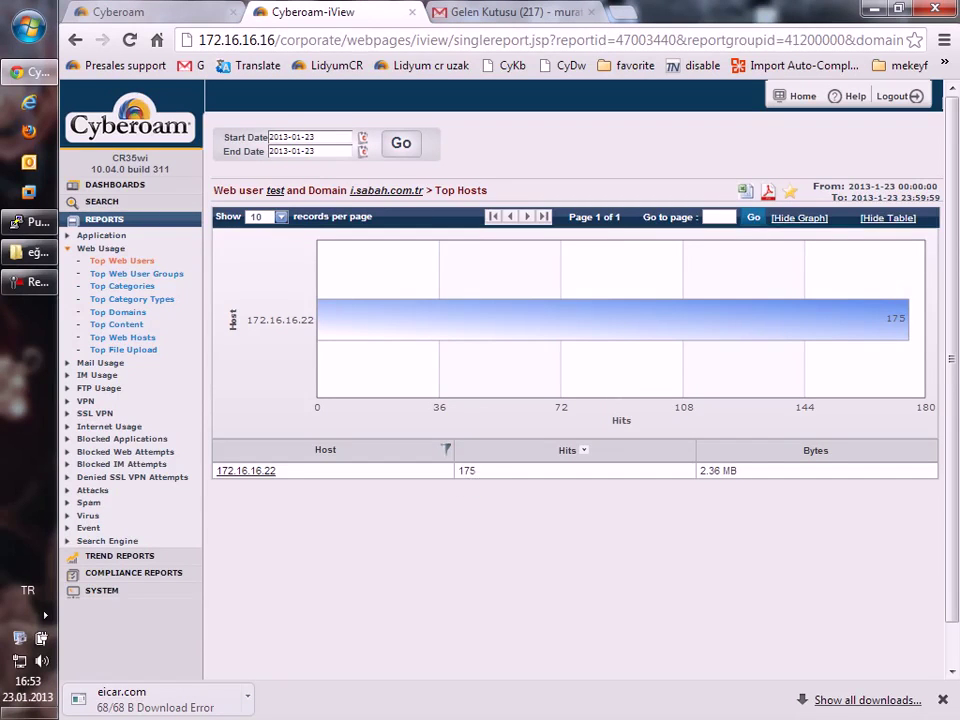
click(110, 201)
click(110, 216)
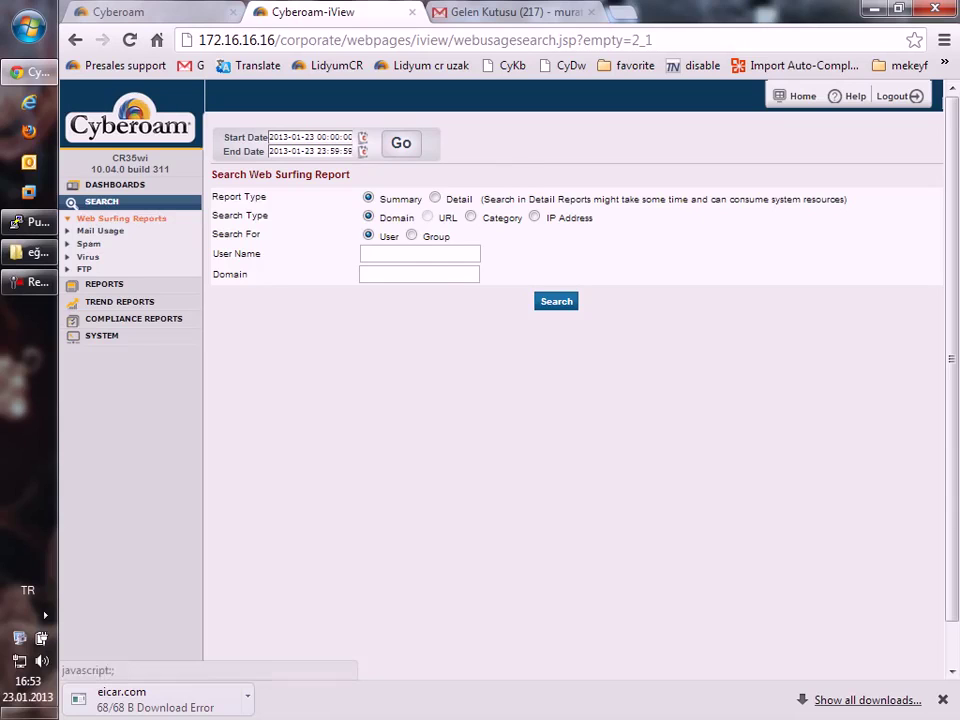
Run a Detail web surfing search starting 01:00 on 2013-01-23 and export results as PDF.
click(362, 137)
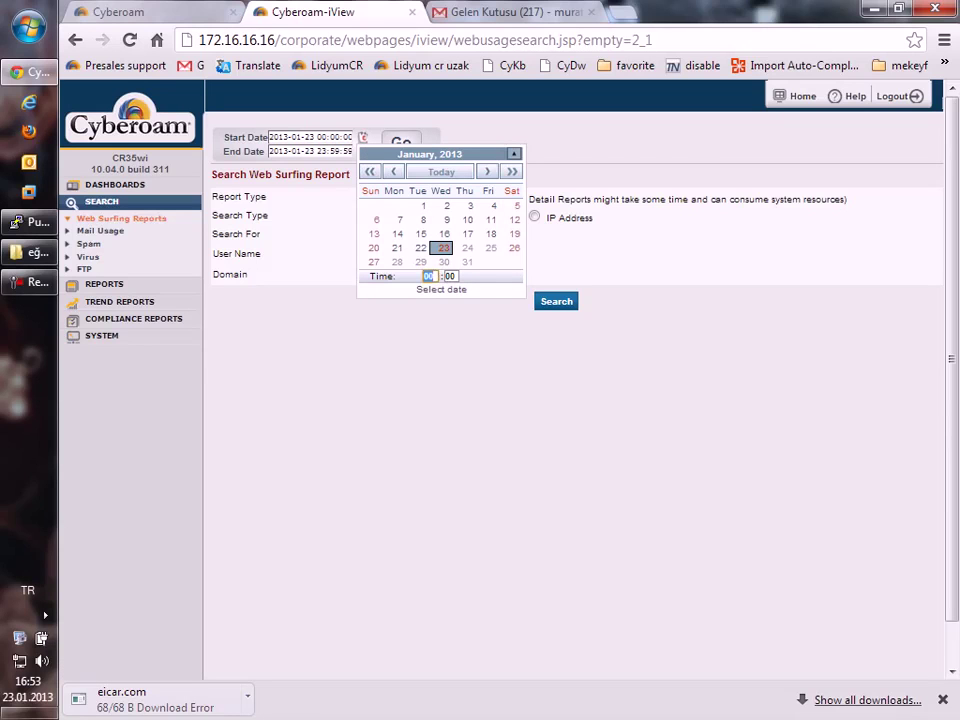
click(428, 276)
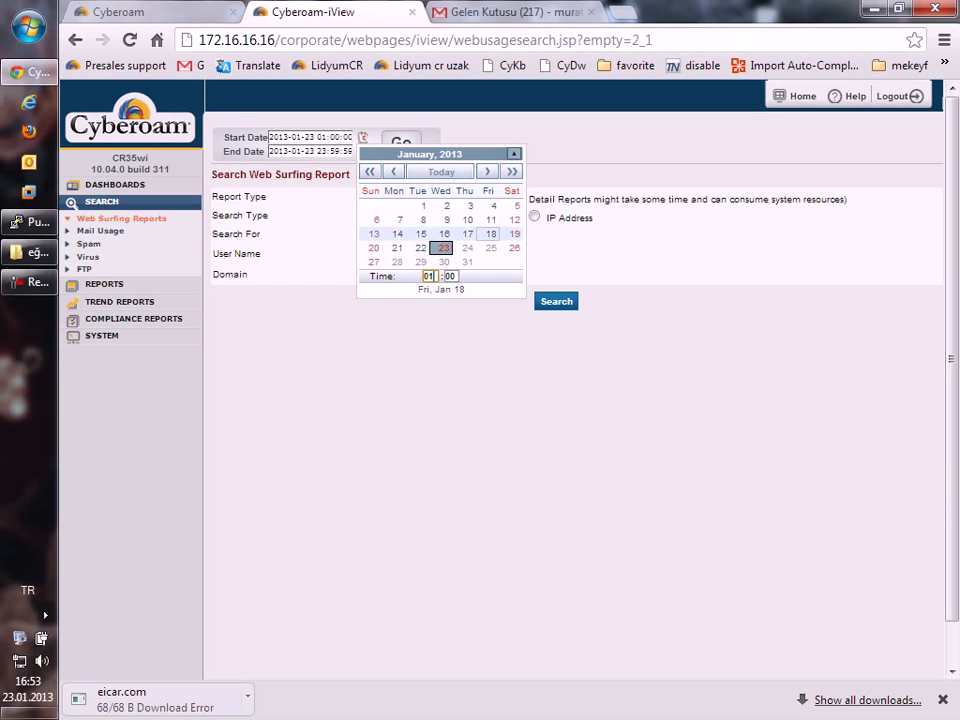
key(Escape)
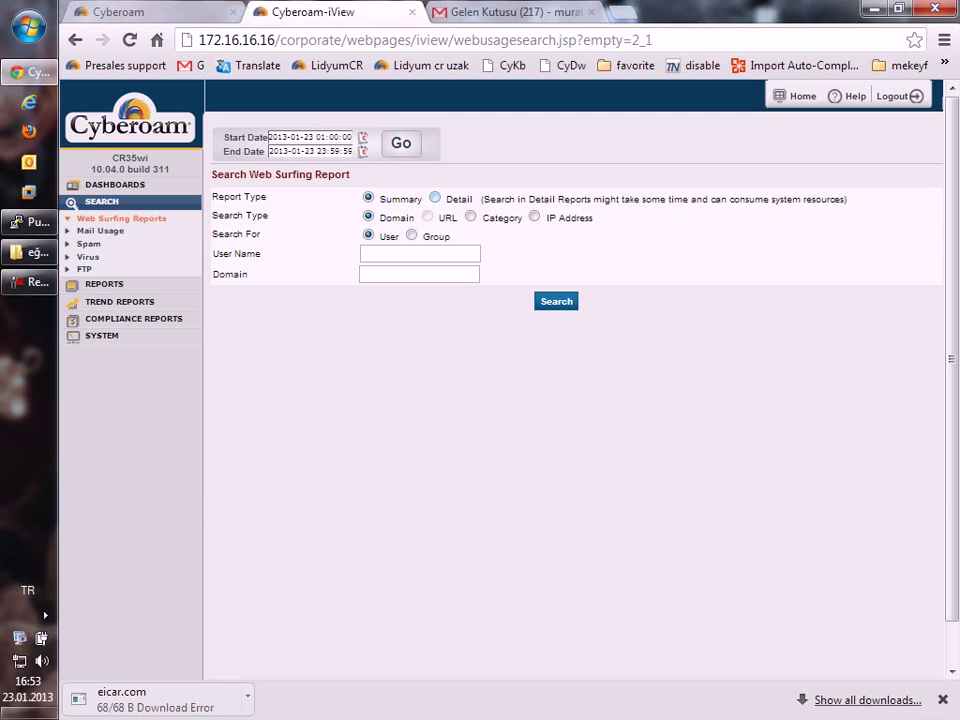
click(434, 198)
click(556, 301)
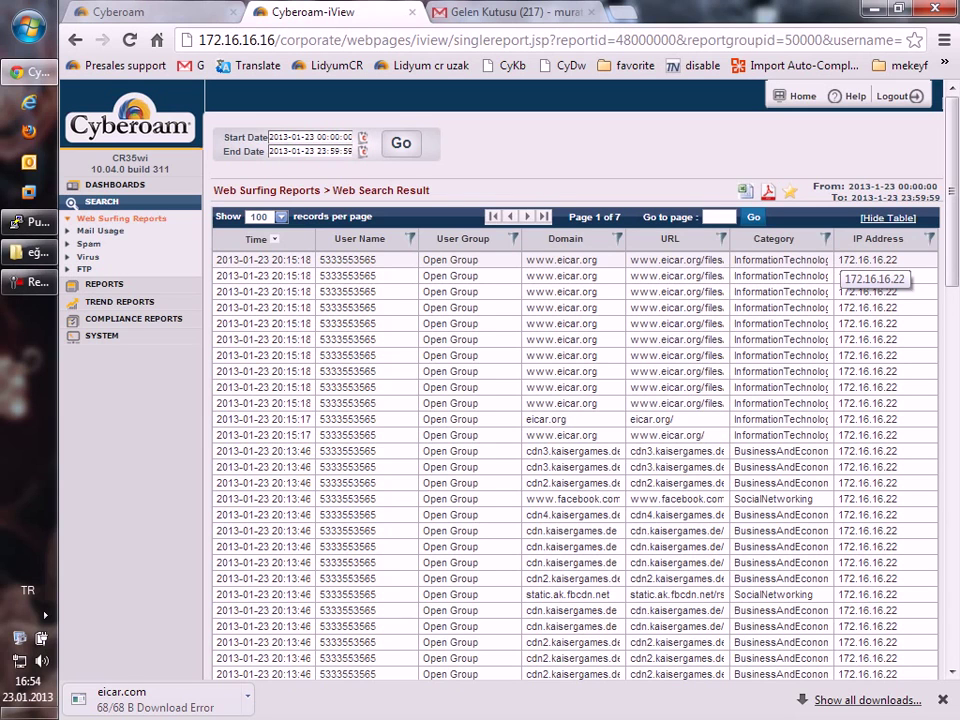
click(860, 276)
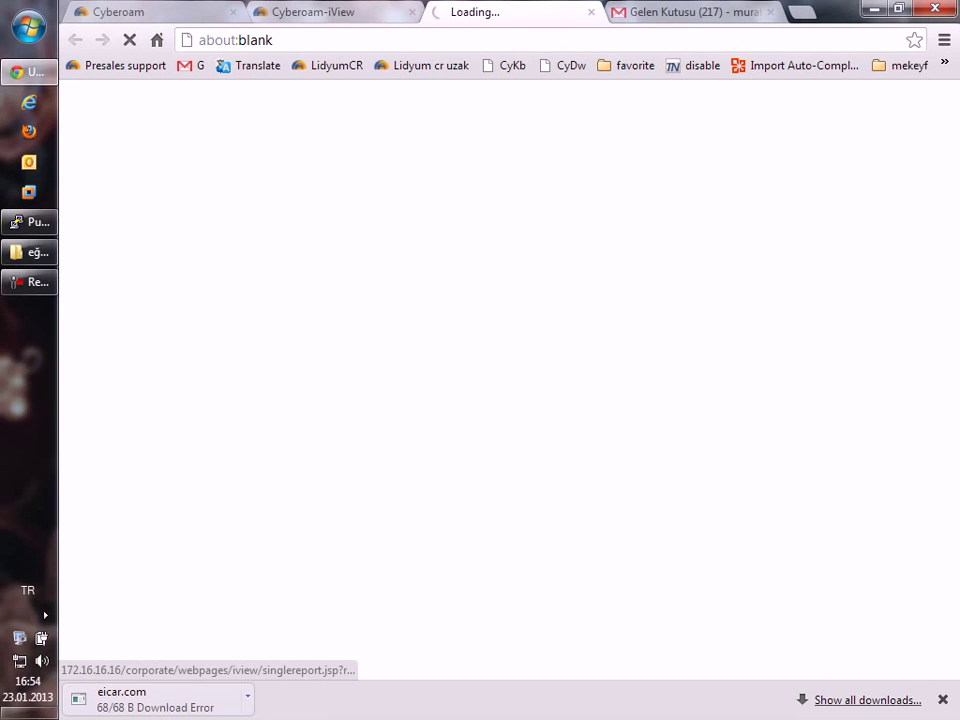
Scroll through the exported Web Search Result PDF pages and return to the cover.
key(ctrl+Page_Up)
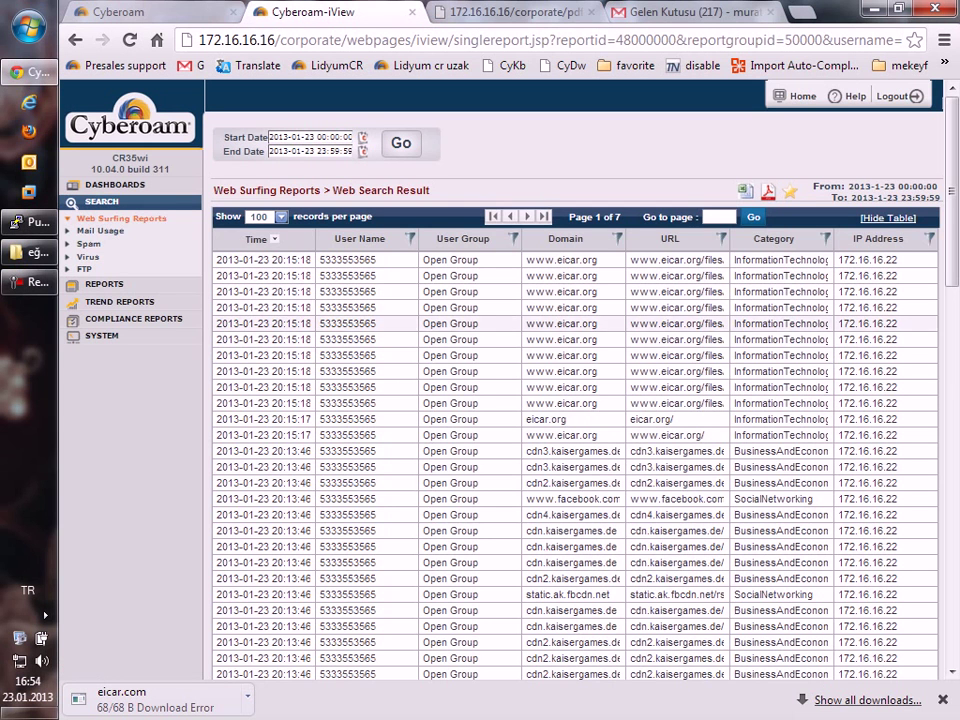
key(ctrl+Page_Down)
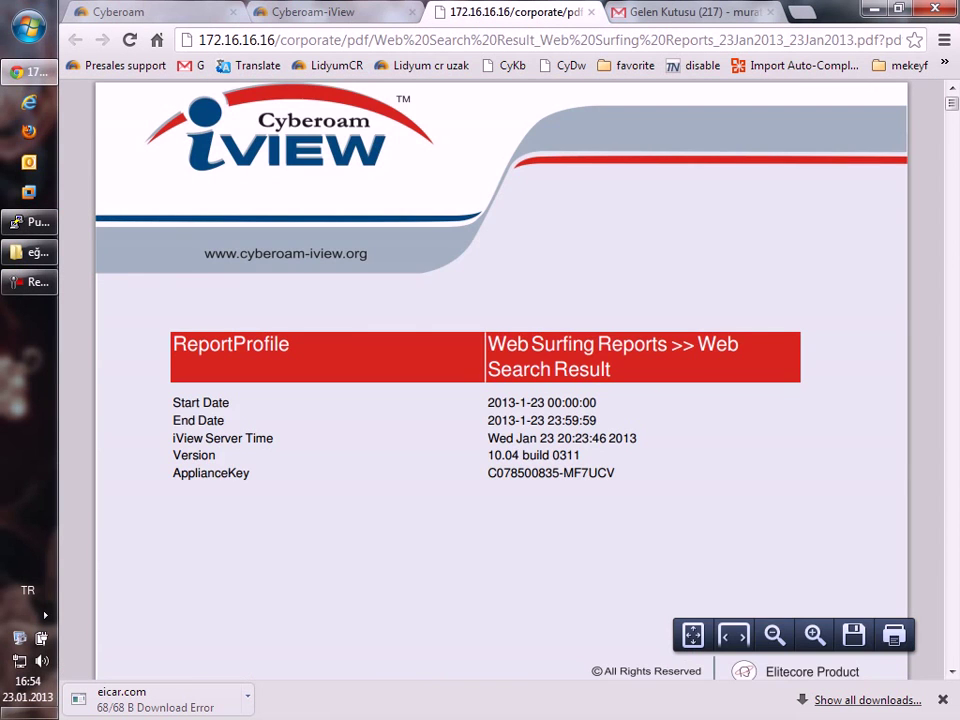
scroll(500, 380, down, 5)
scroll(500, 380, down, 20)
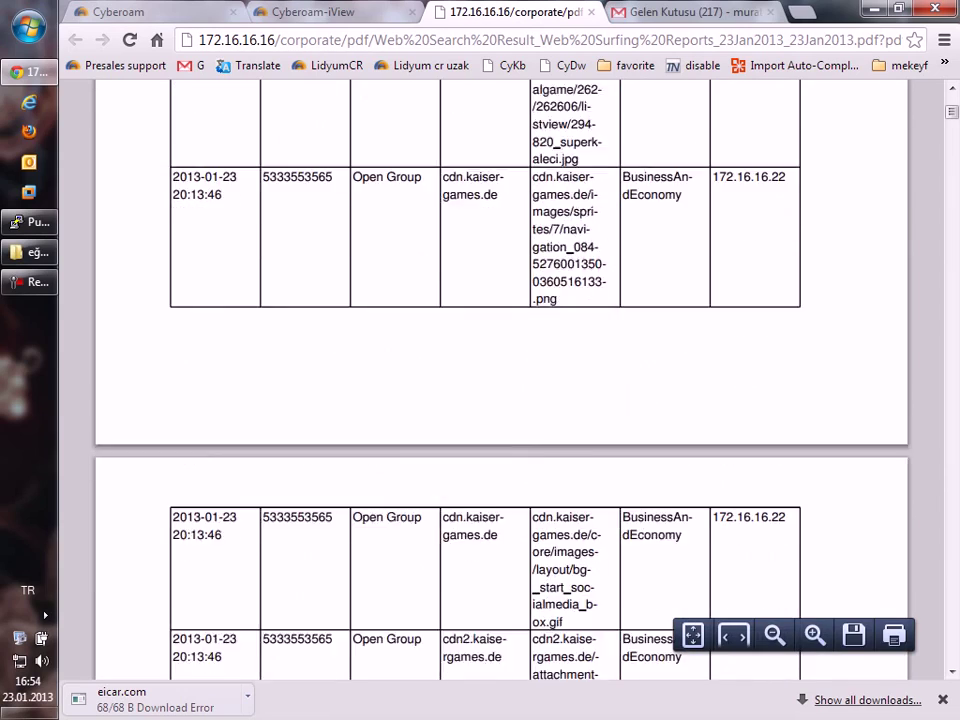
scroll(500, 380, down, 20)
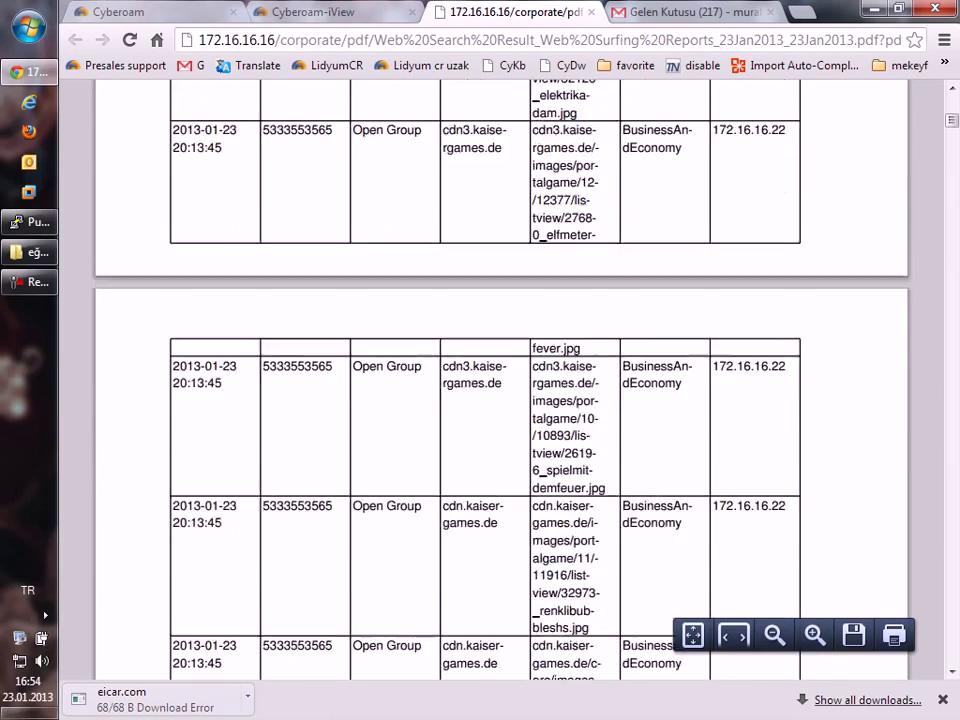
scroll(500, 380, down, 20)
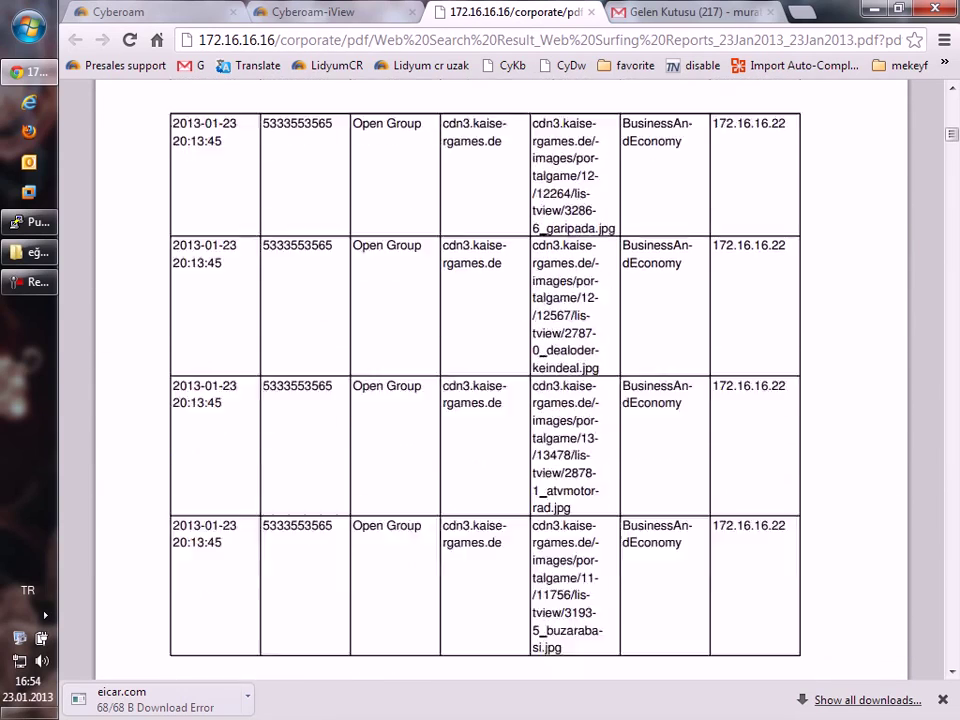
scroll(500, 380, down, 20)
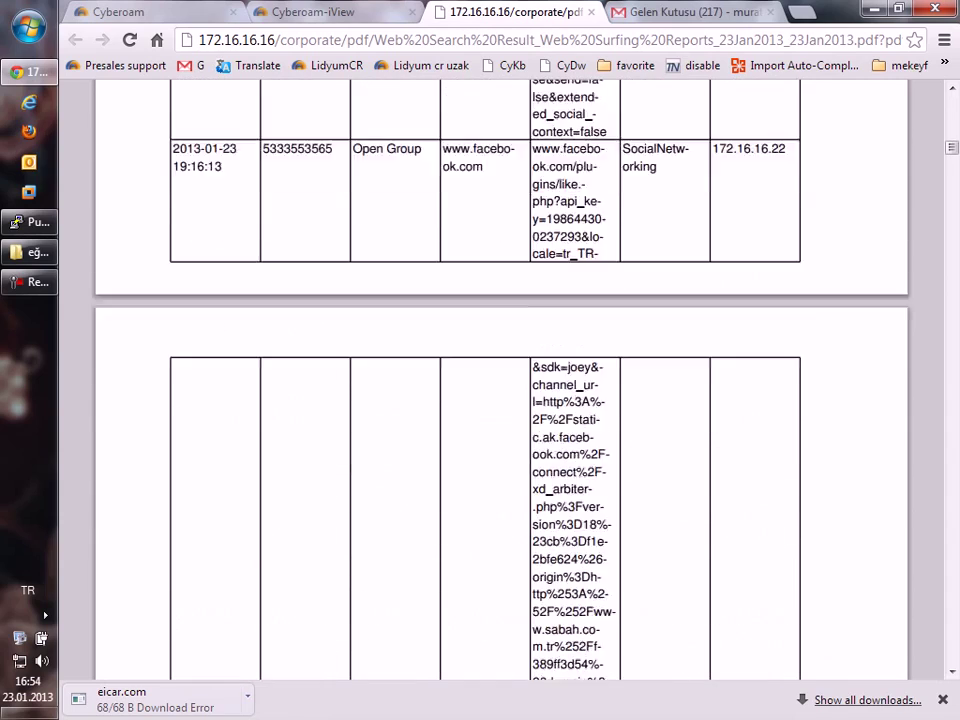
scroll(500, 380, down, 20)
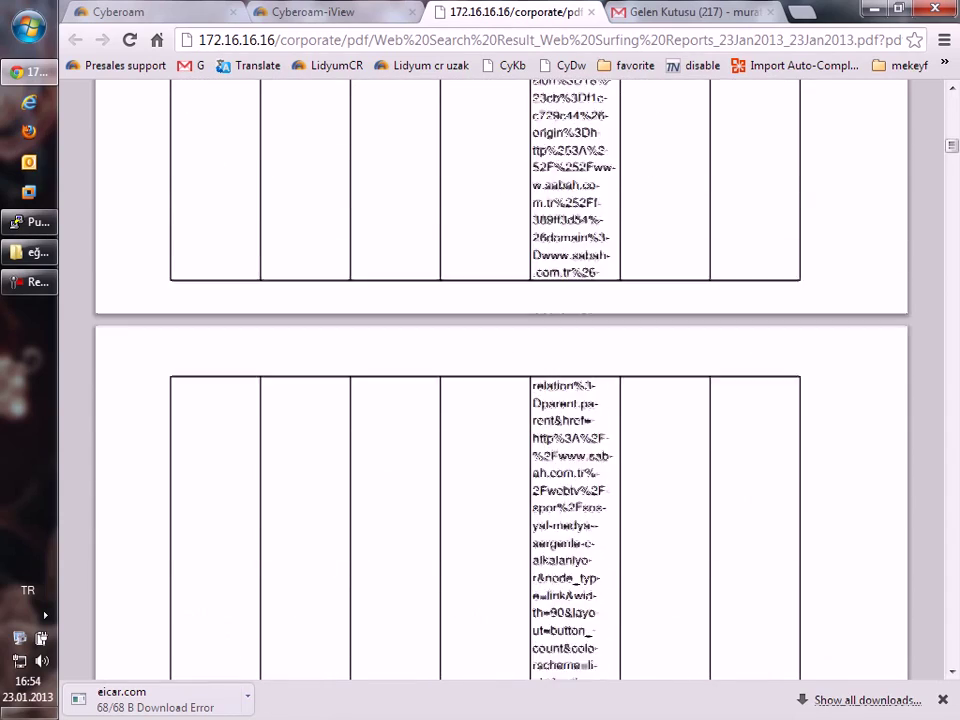
scroll(500, 380, up, 20)
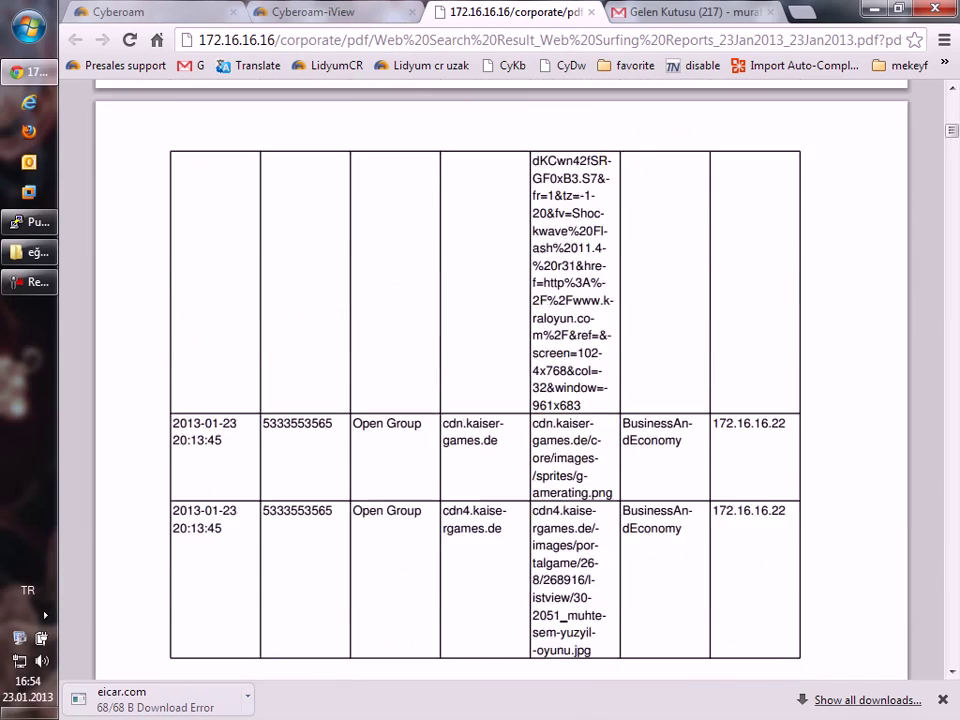
scroll(500, 380, up, 20)
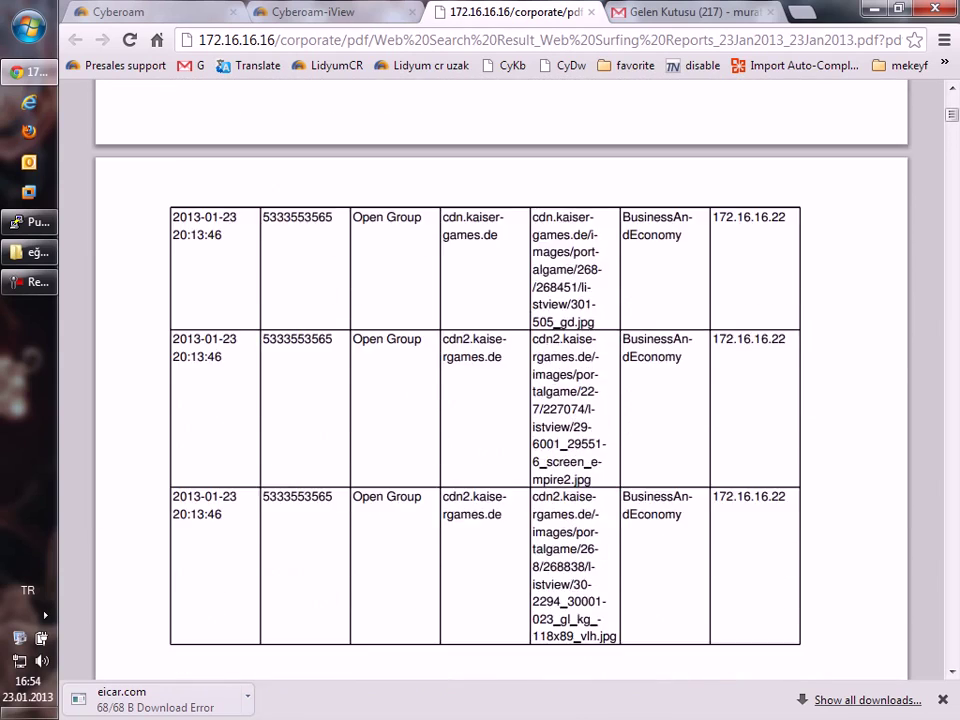
scroll(500, 380, up, 20)
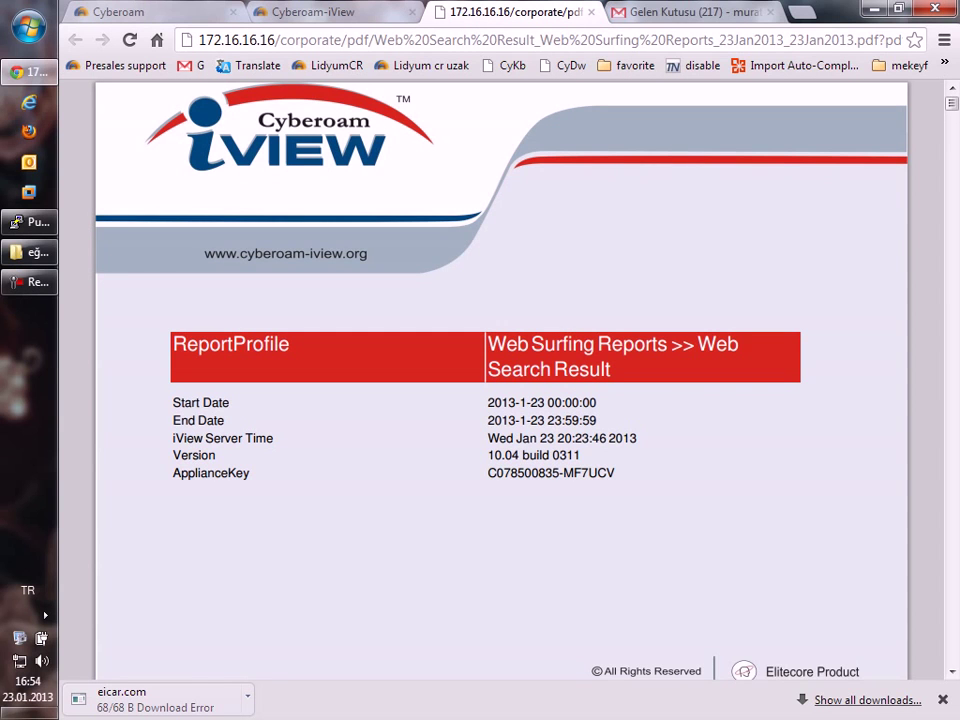
View the two-hour CPU and memory usage graphs under Diagnostics > System Graphs.
click(110, 11)
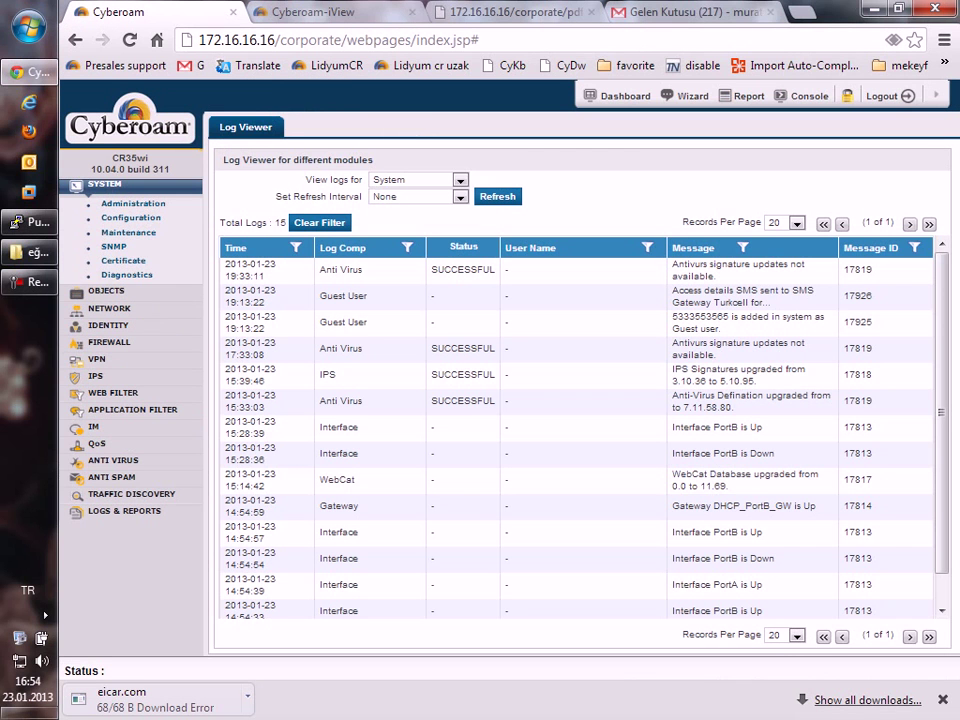
click(126, 274)
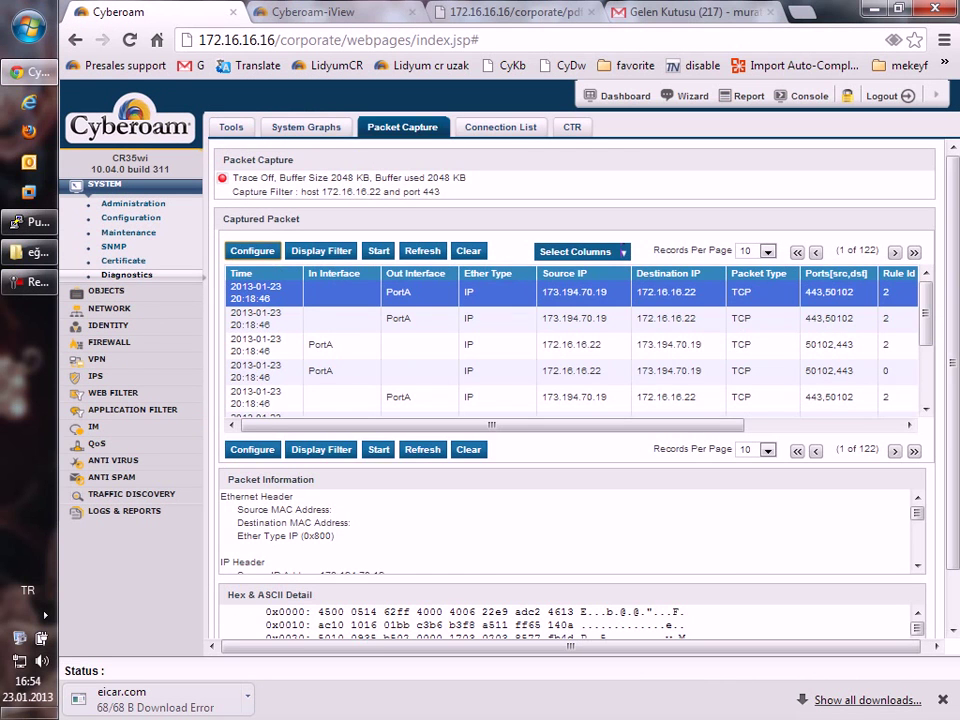
click(306, 127)
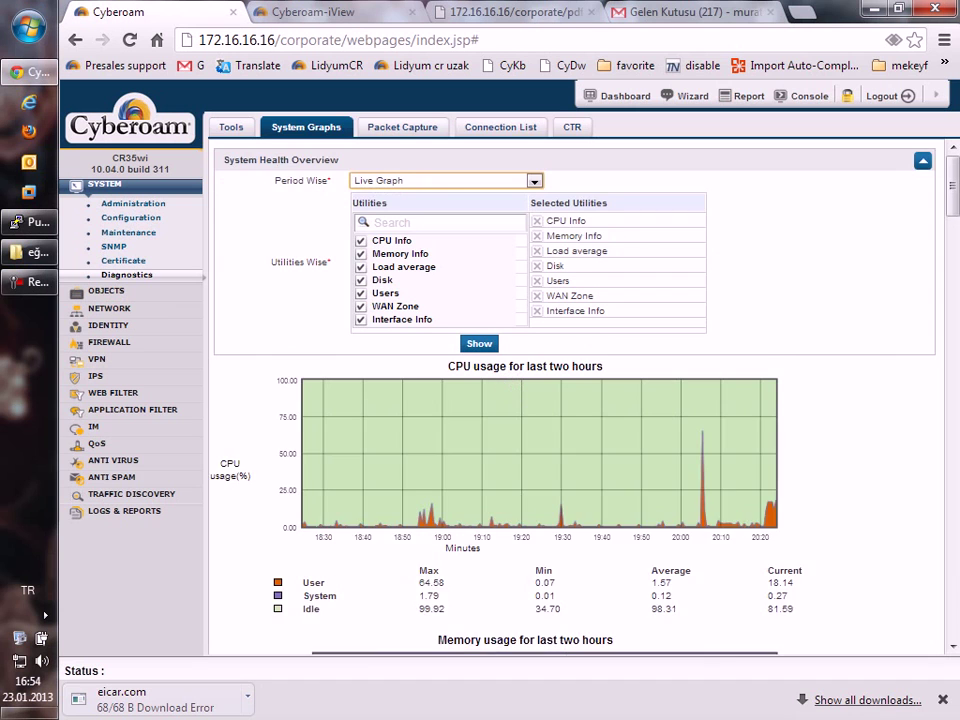
scroll(580, 400, down, 2)
mouse_move(770, 410)
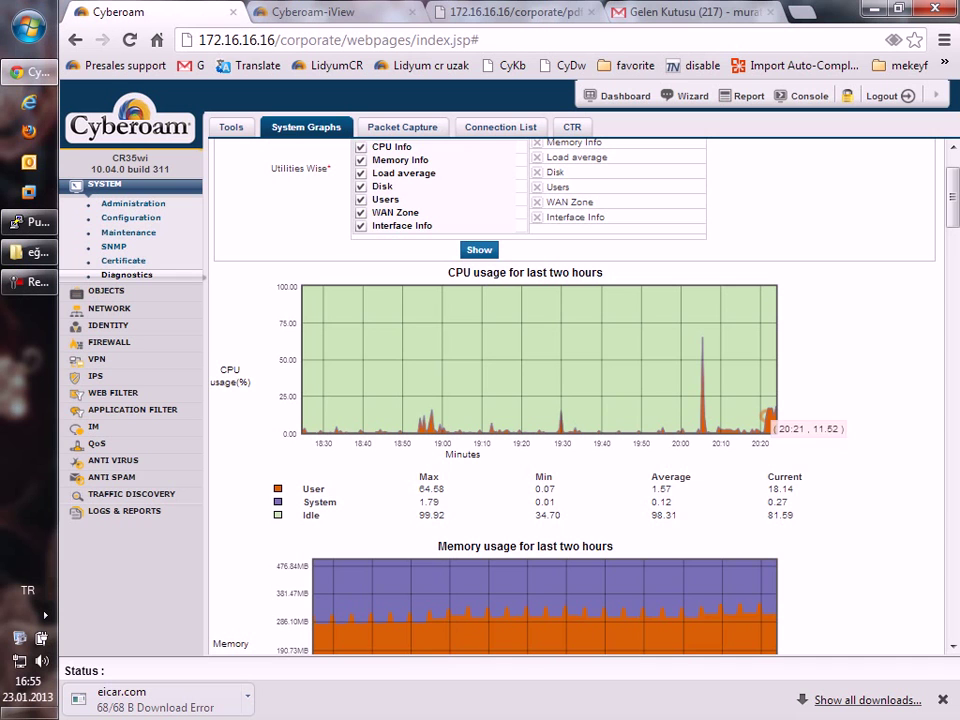
Return to the iView tab, leave records-per-page unchanged, and open the Web Surfing search form.
key(ctrl+3)
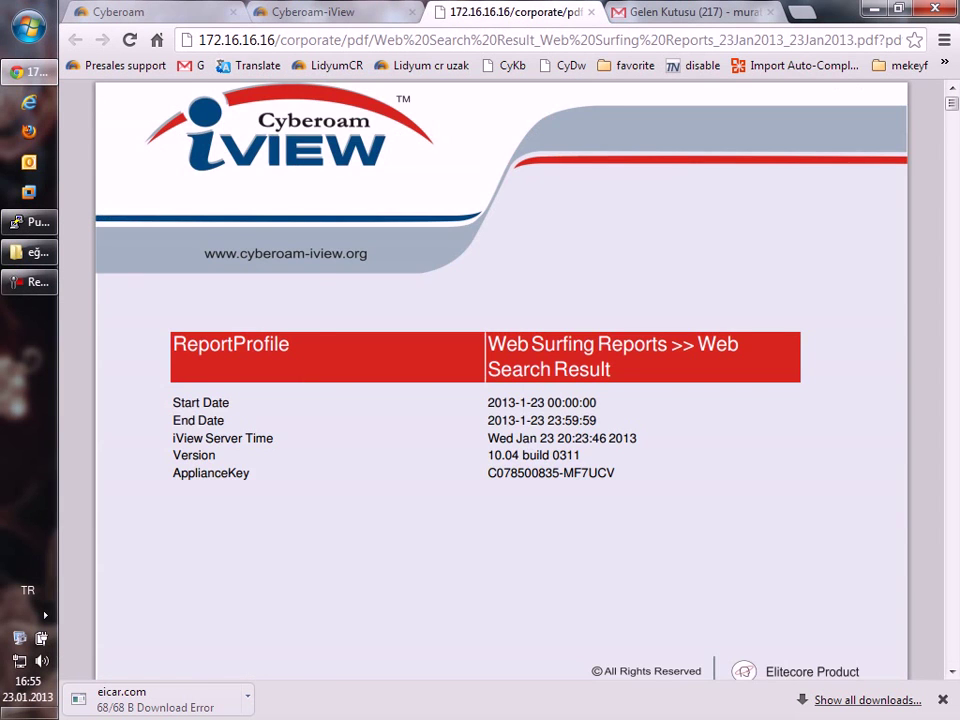
key(ctrl+2)
click(268, 216)
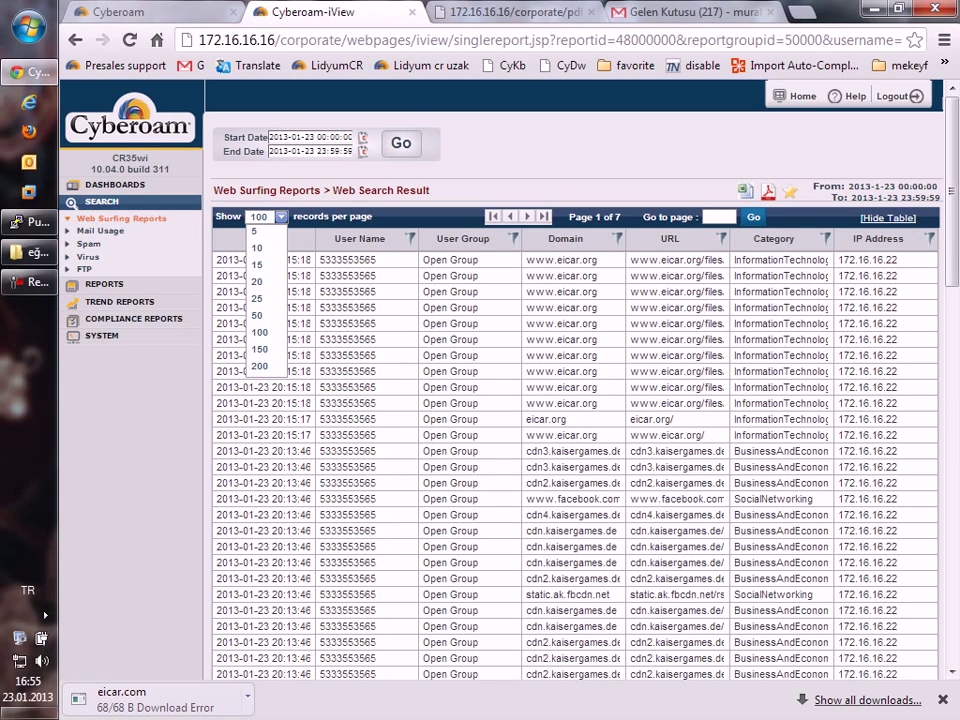
key(Escape)
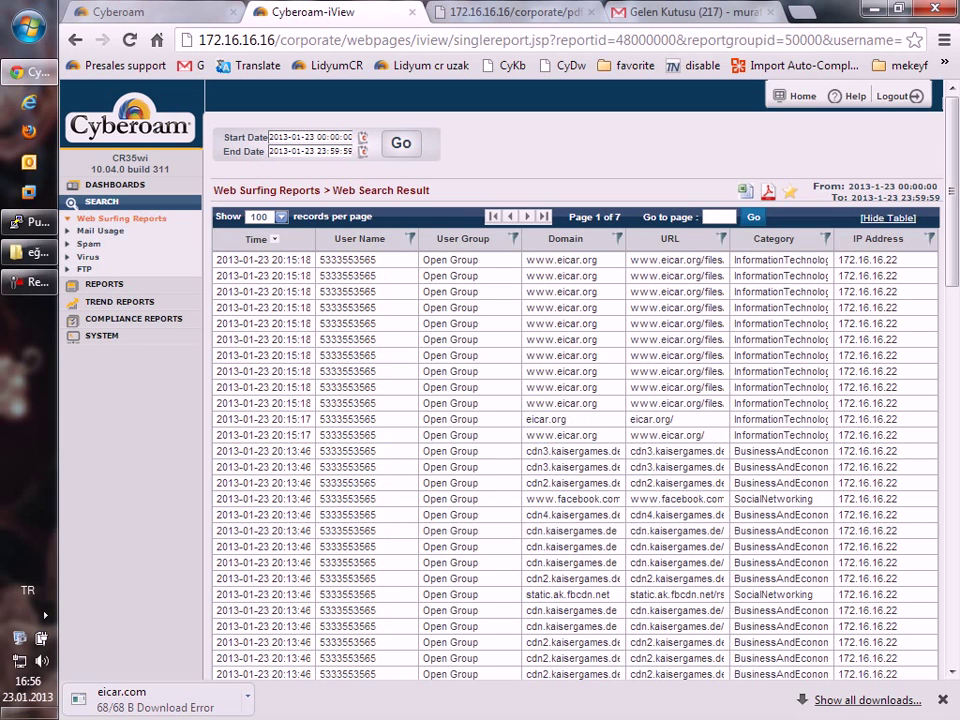
click(121, 218)
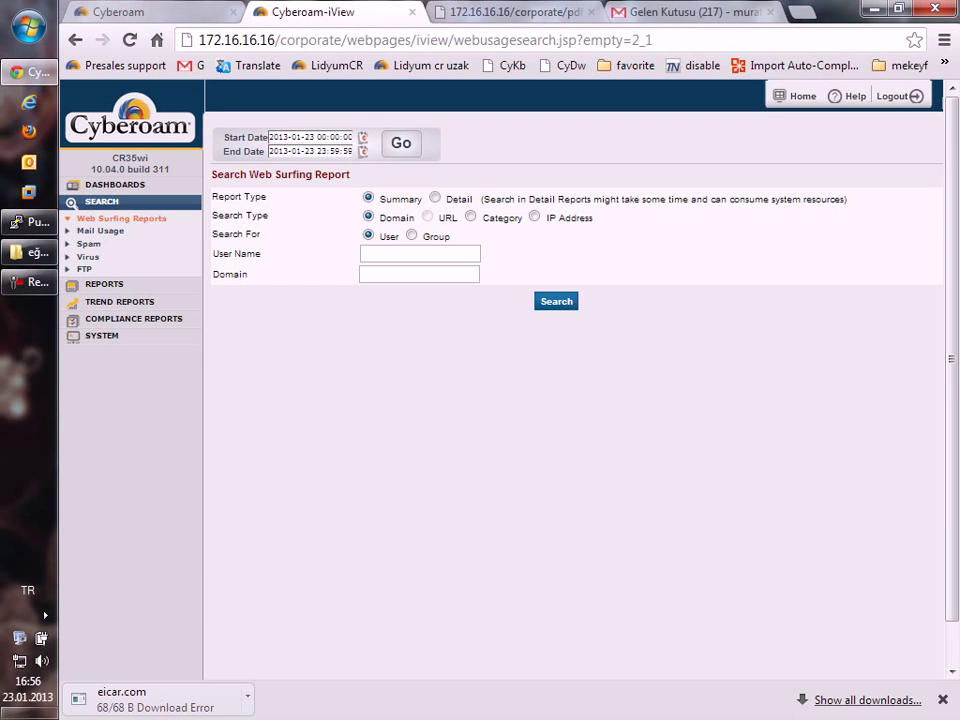
Go through Reports > Web Usage > Top Web Users and drill into user 'test'.
key(ctrl+Tab)
key(ctrl+shift+Tab)
click(104, 284)
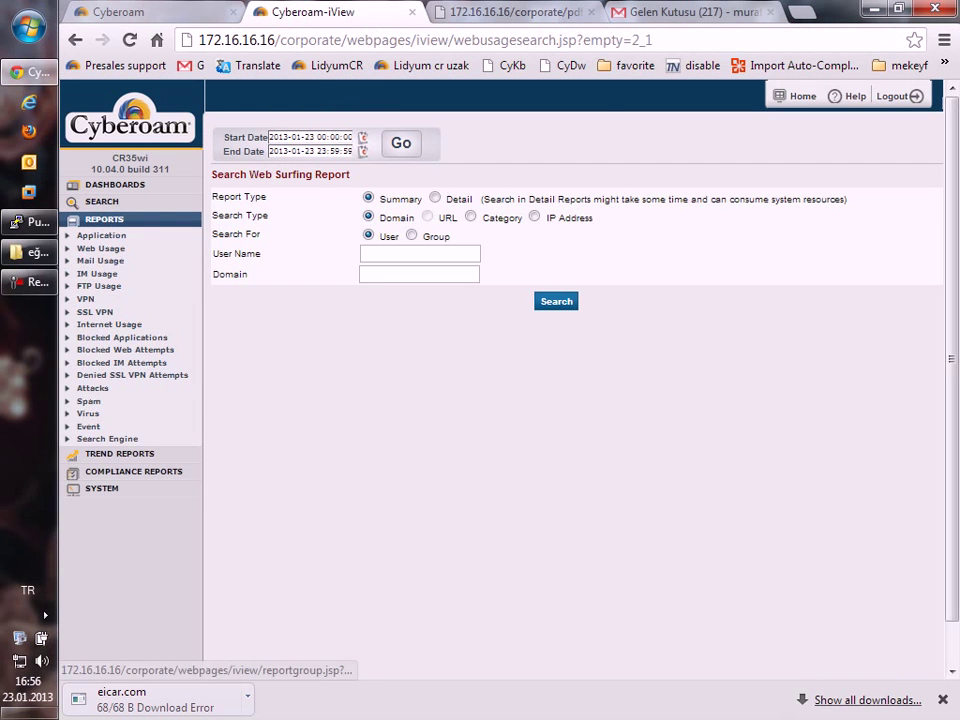
click(100, 294)
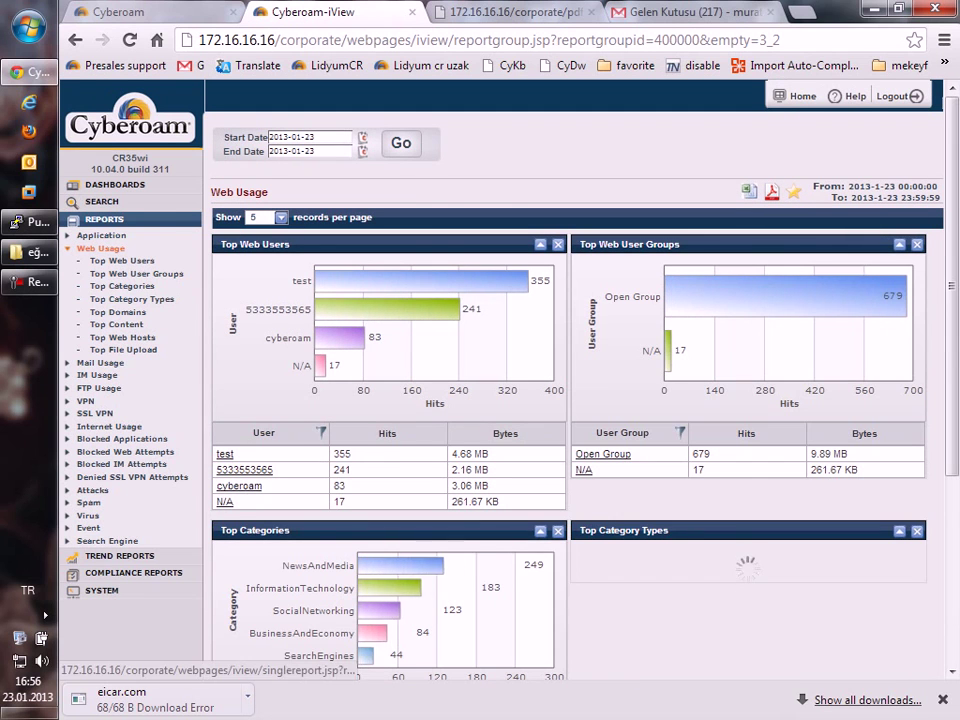
click(510, 445)
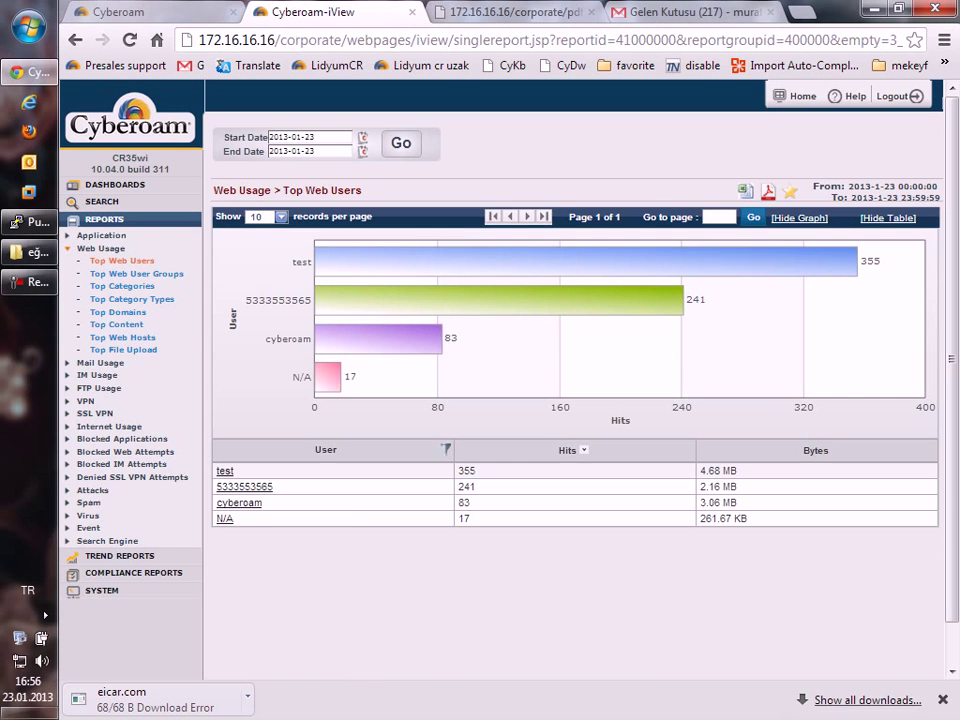
click(226, 472)
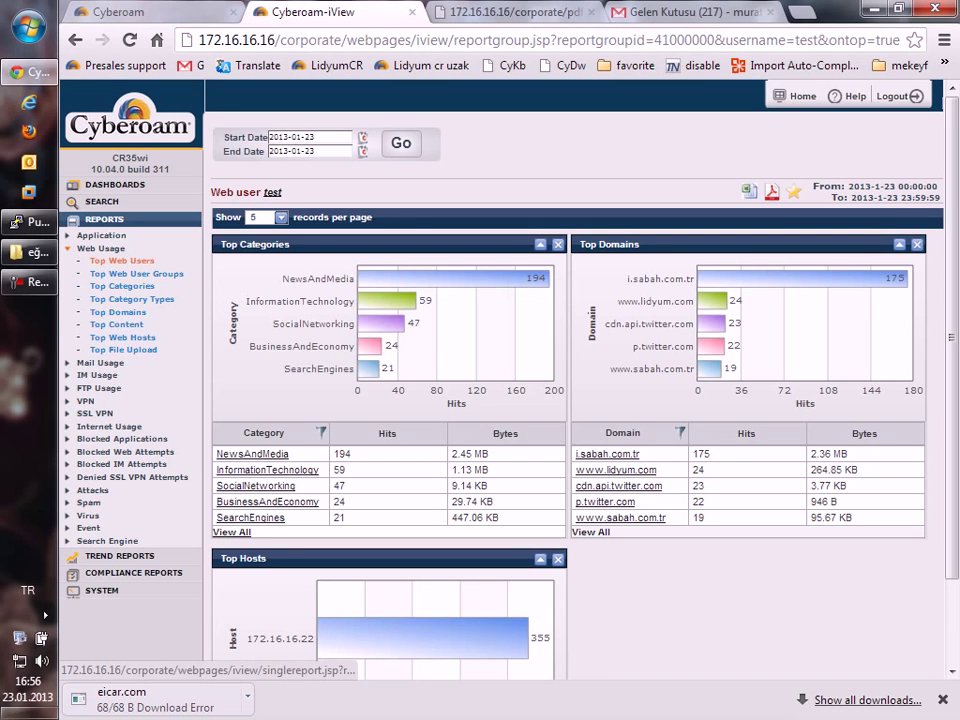
List all of user test's domains at 200 per page and open i.sabah.com.tr's Top Hosts.
click(231, 532)
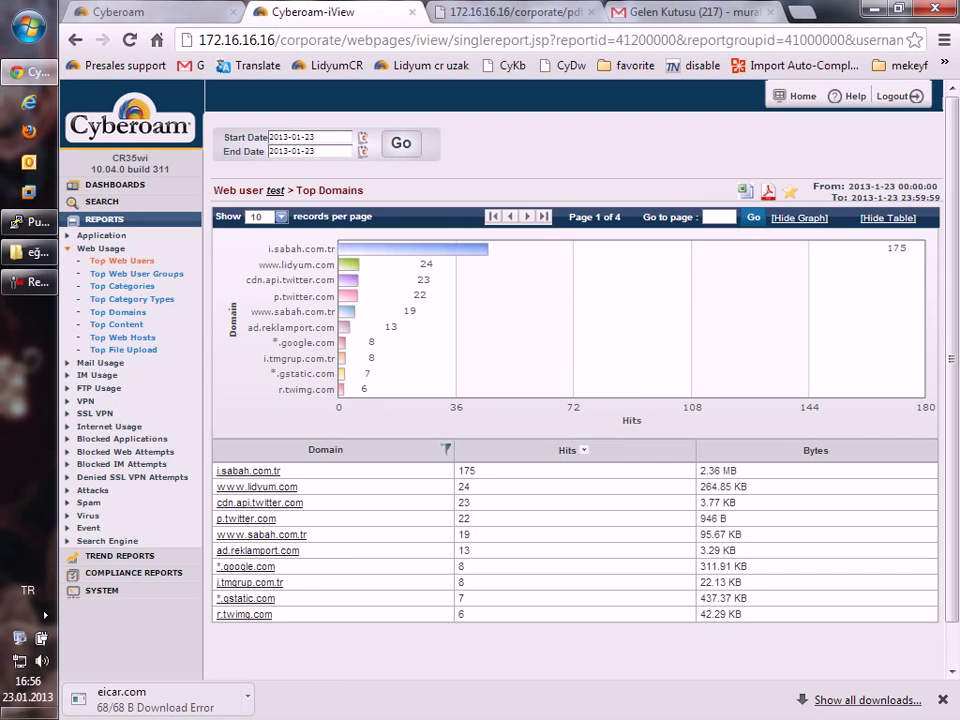
click(268, 216)
click(258, 364)
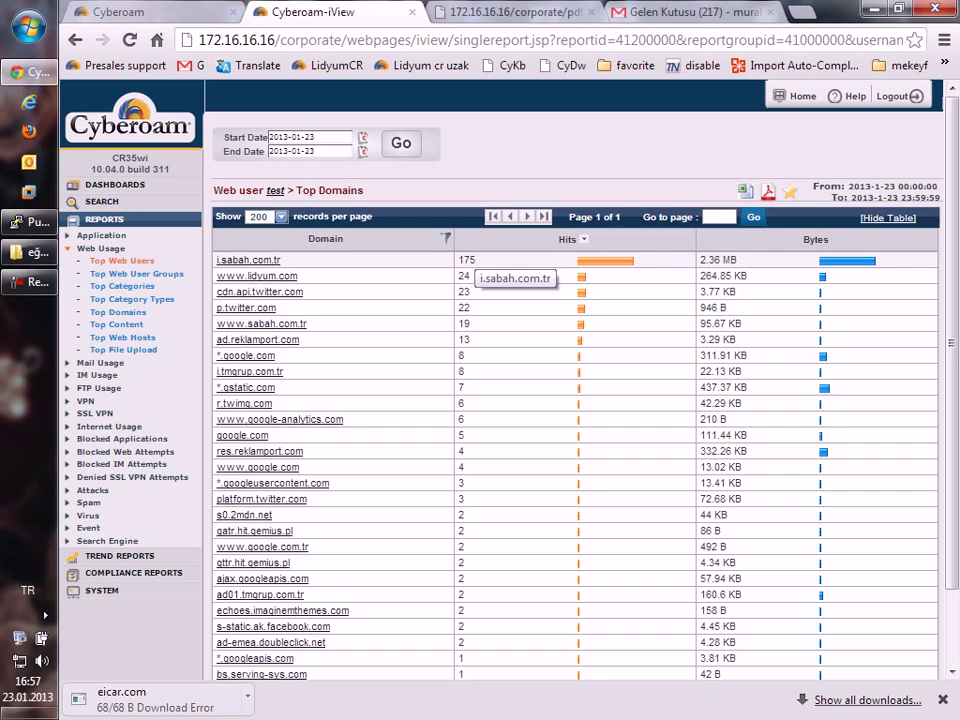
scroll(475, 260, down, 1)
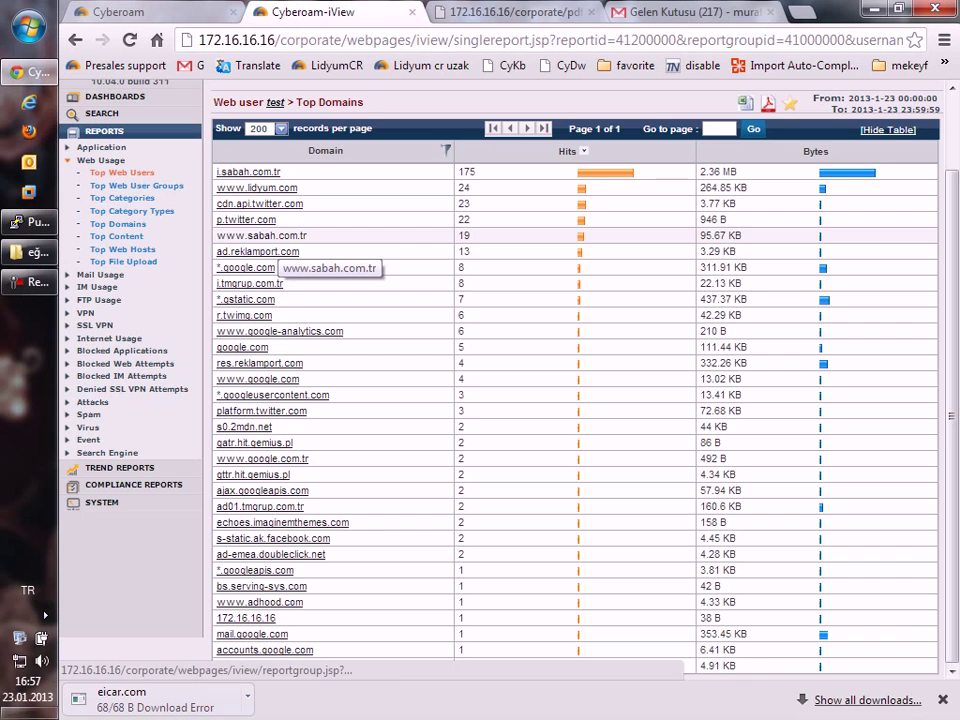
click(250, 172)
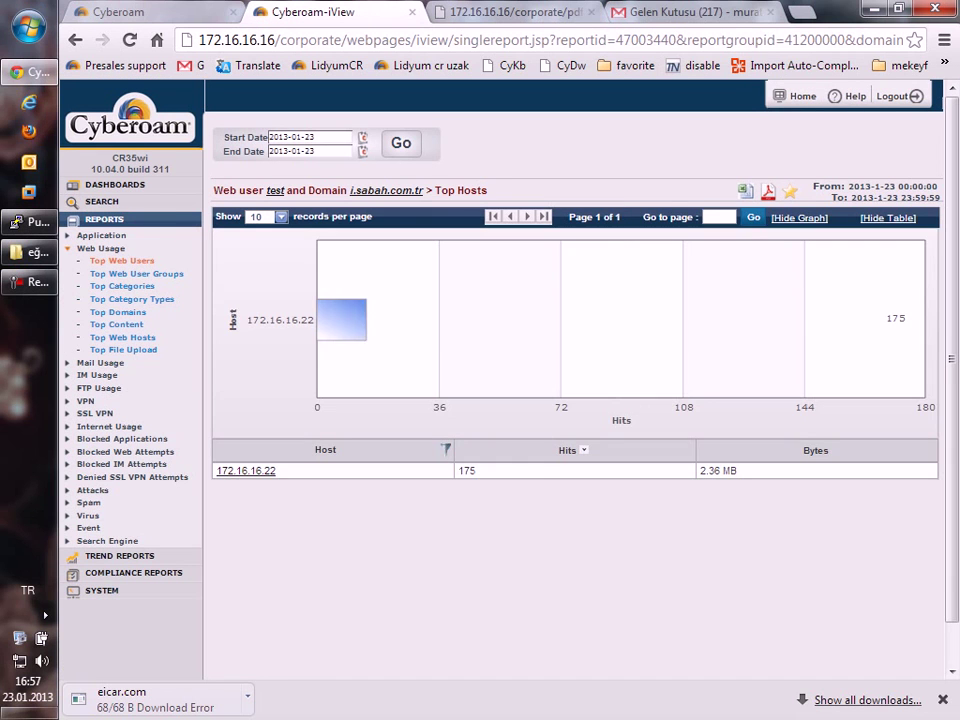
Open the URL detail report for host 172.16.16.22 on i.sabah.com.tr.
click(246, 470)
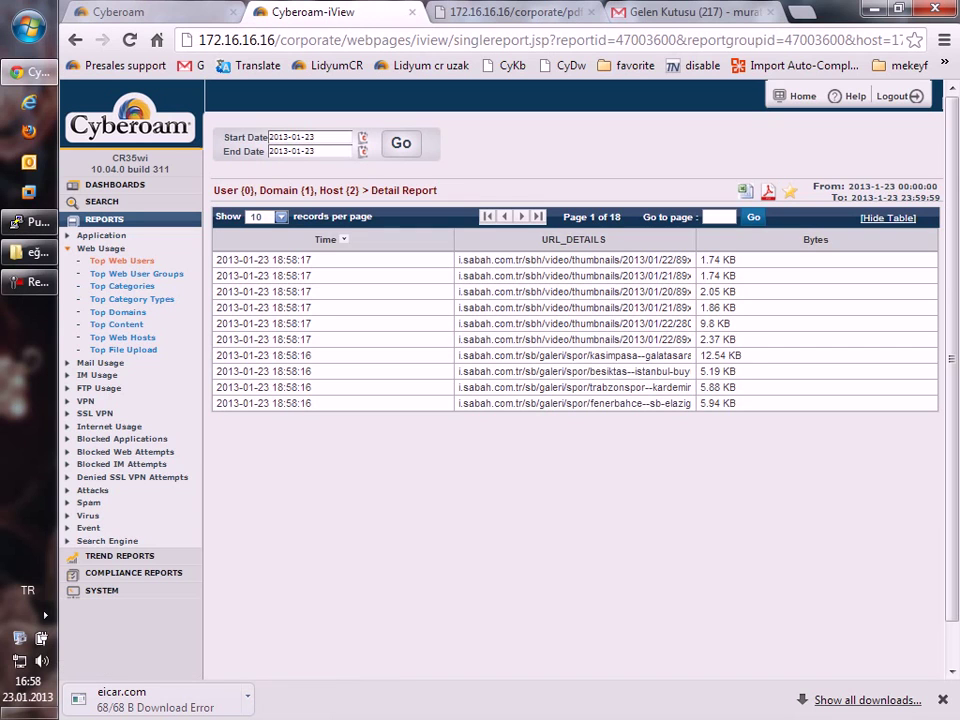
Open the Internet Usage data transfer report from the Reports sidebar.
click(109, 426)
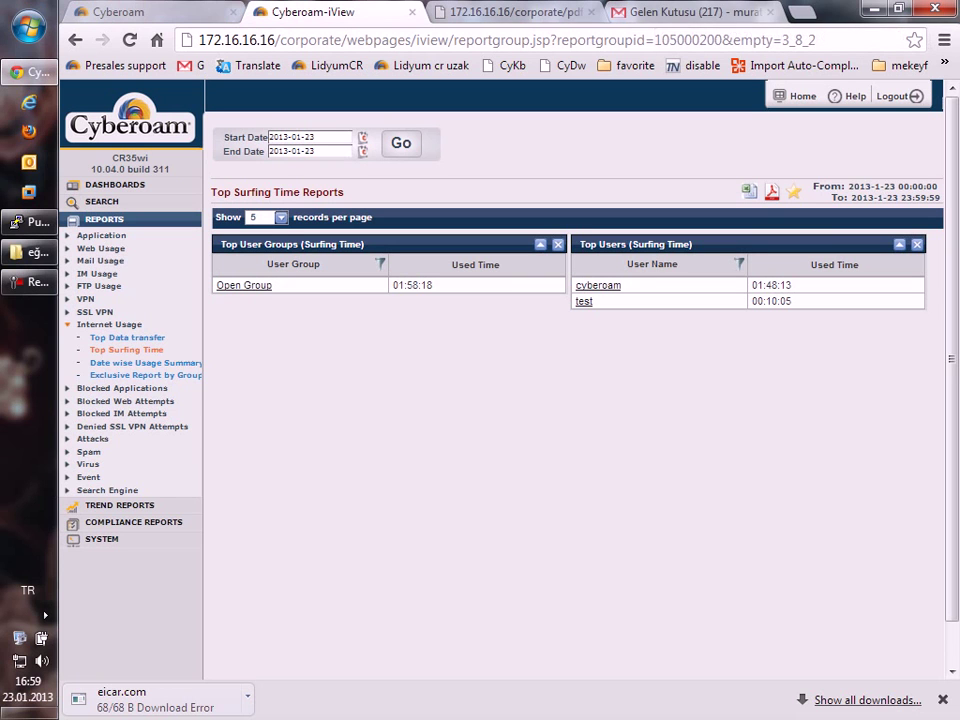
Close the Gmail tab and view the Application report, which is empty for 2013-01-23.
click(776, 12)
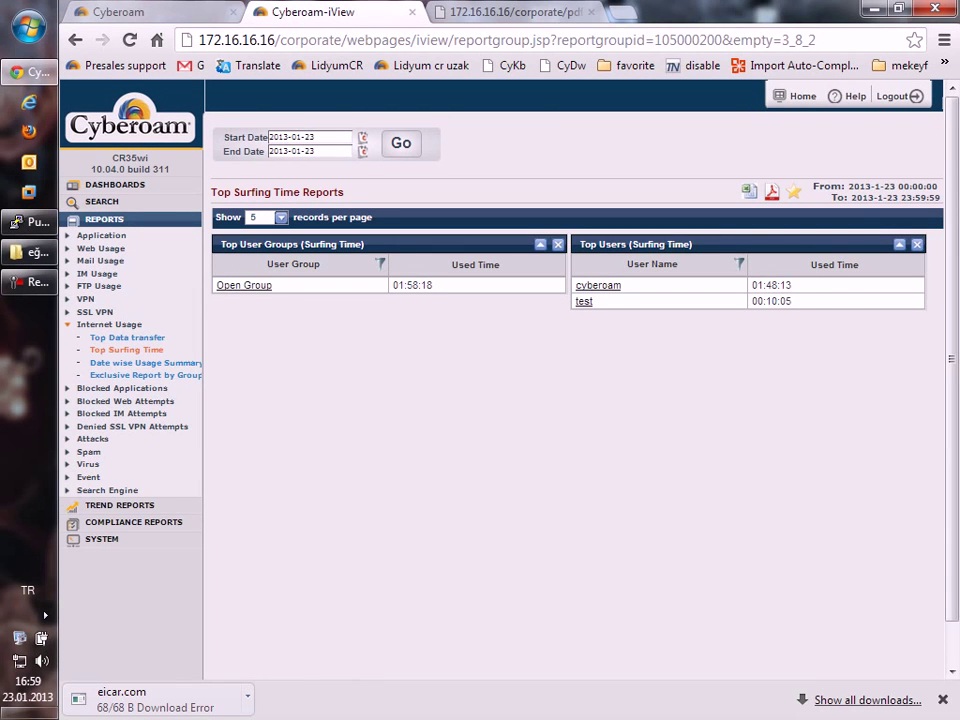
click(101, 235)
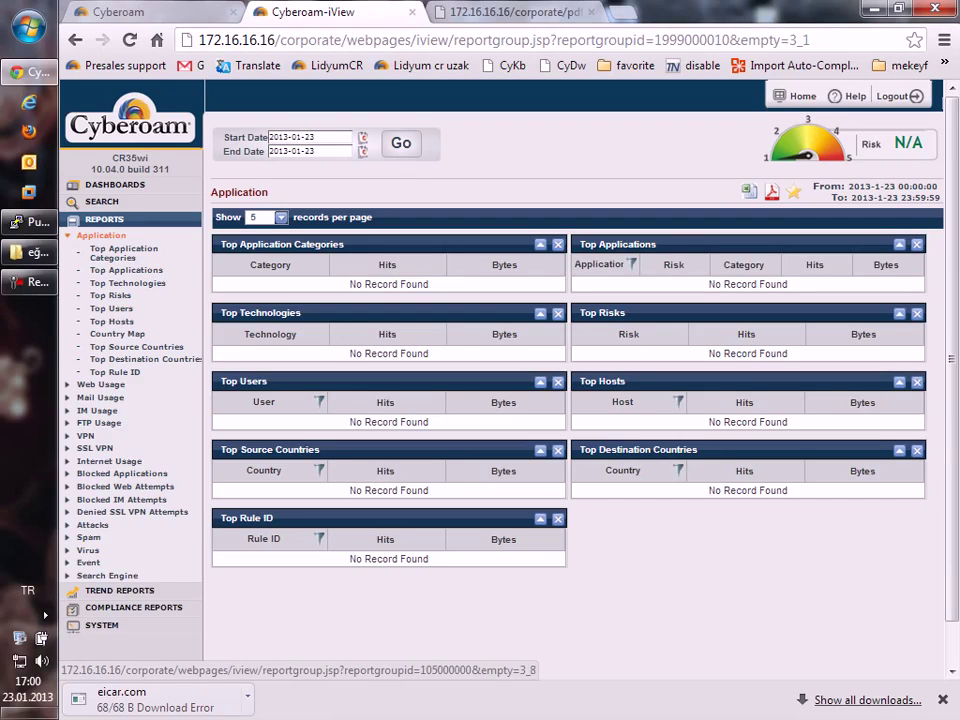
Return to Internet Usage > Top Data transfer, showing Open Group at 4.27 MB.
click(109, 461)
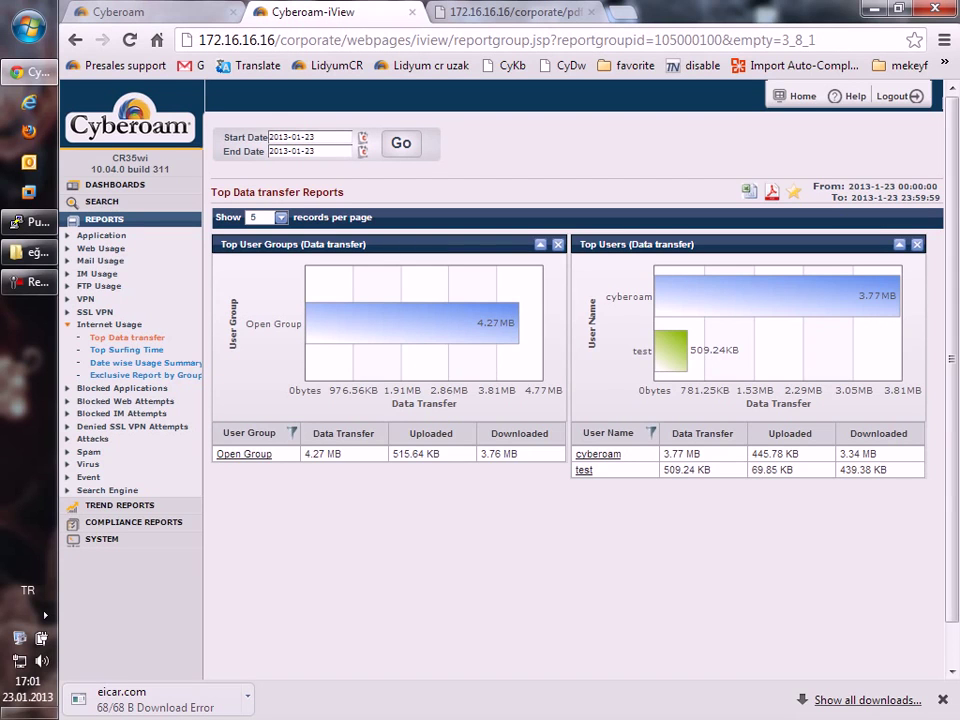
Show Top Surfing Time for 2013-01-23: Open Group 01:58:18, user cyberoam 01:48:13.
click(127, 350)
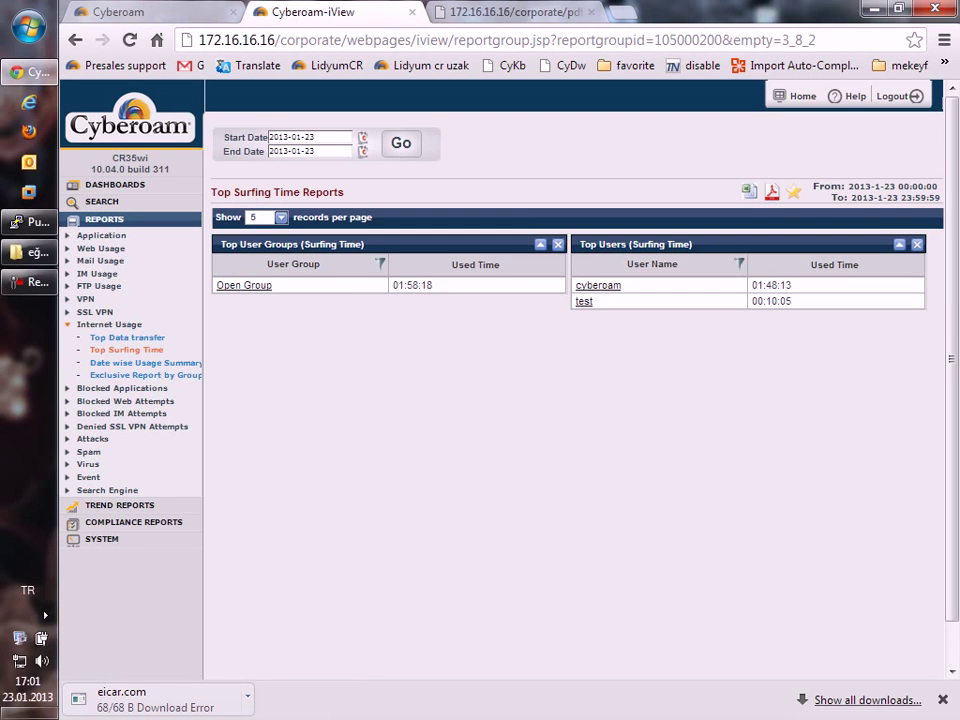
Open the Search Engine > Google Search report, which has no records for 2013-01-23.
click(107, 490)
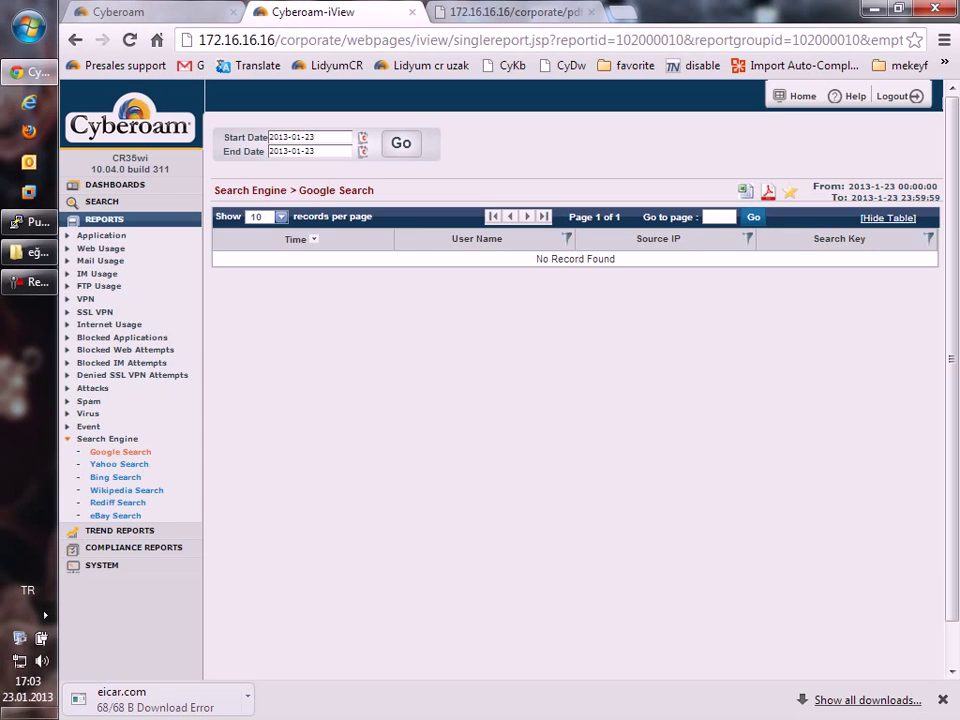
Open the Trend Reports > Web Usage graph, peaking at 316 events at 19:04.
click(119, 530)
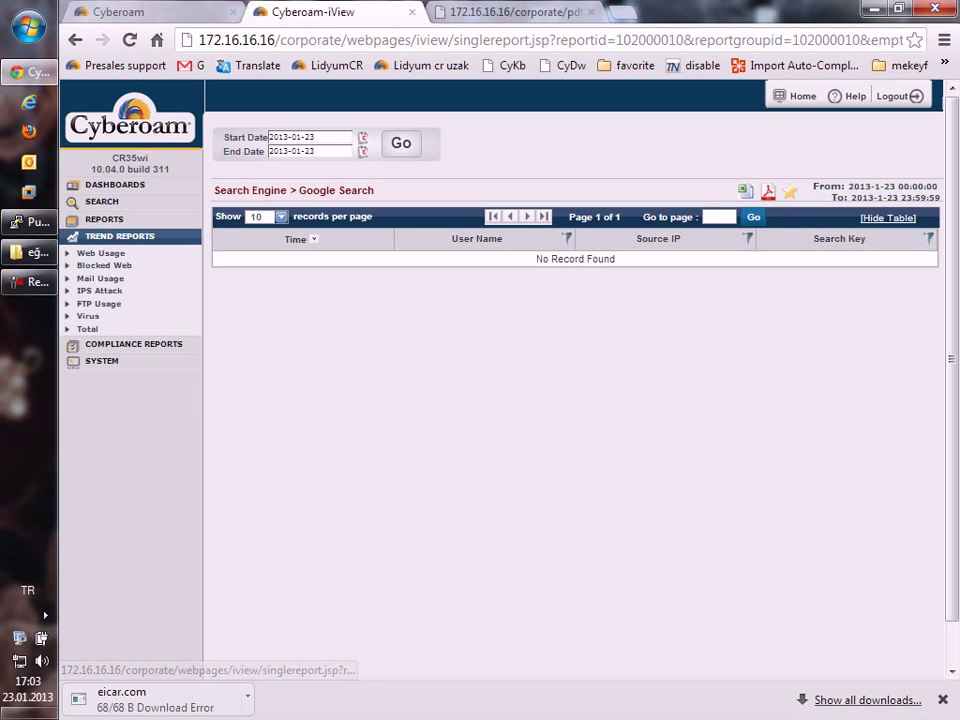
click(100, 253)
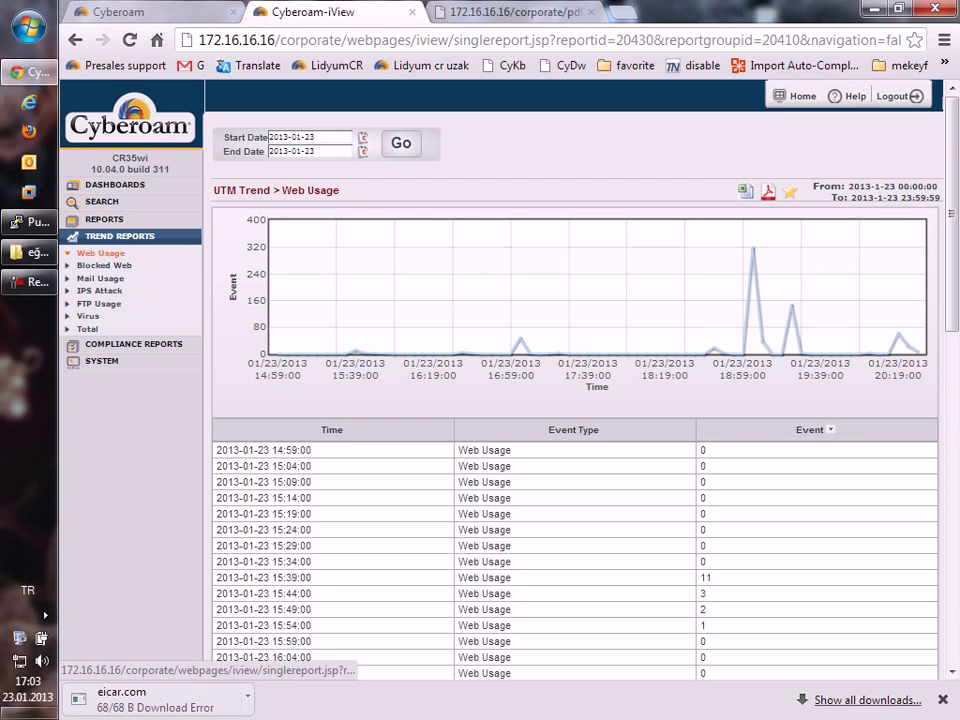
View the Blocked Web, Mail Usage and Total trend reports, then go to Main Dashboard.
click(104, 265)
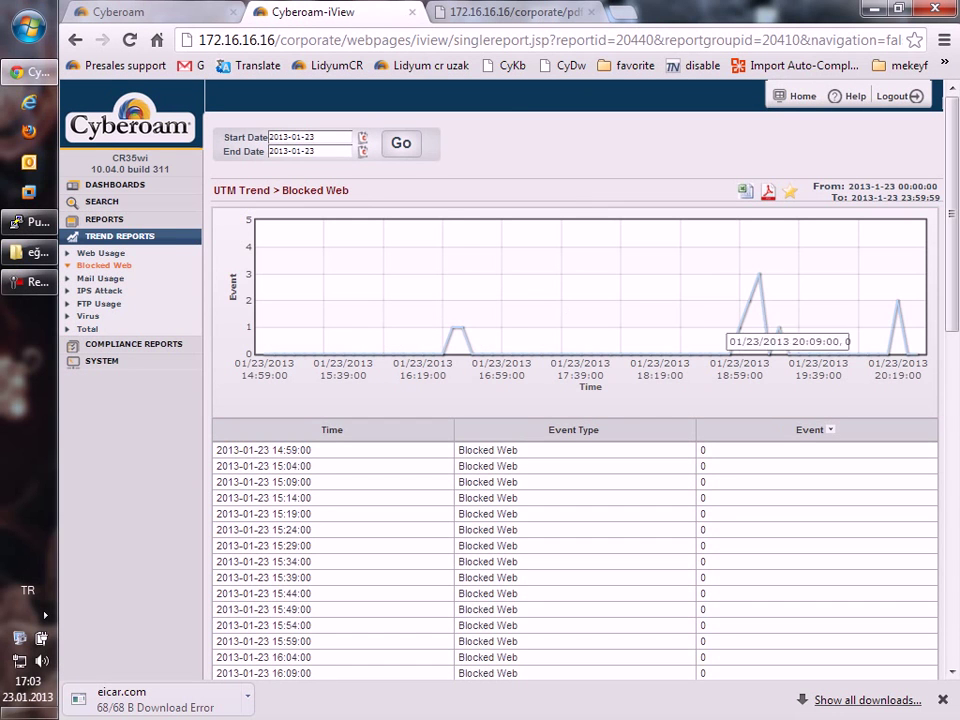
click(100, 278)
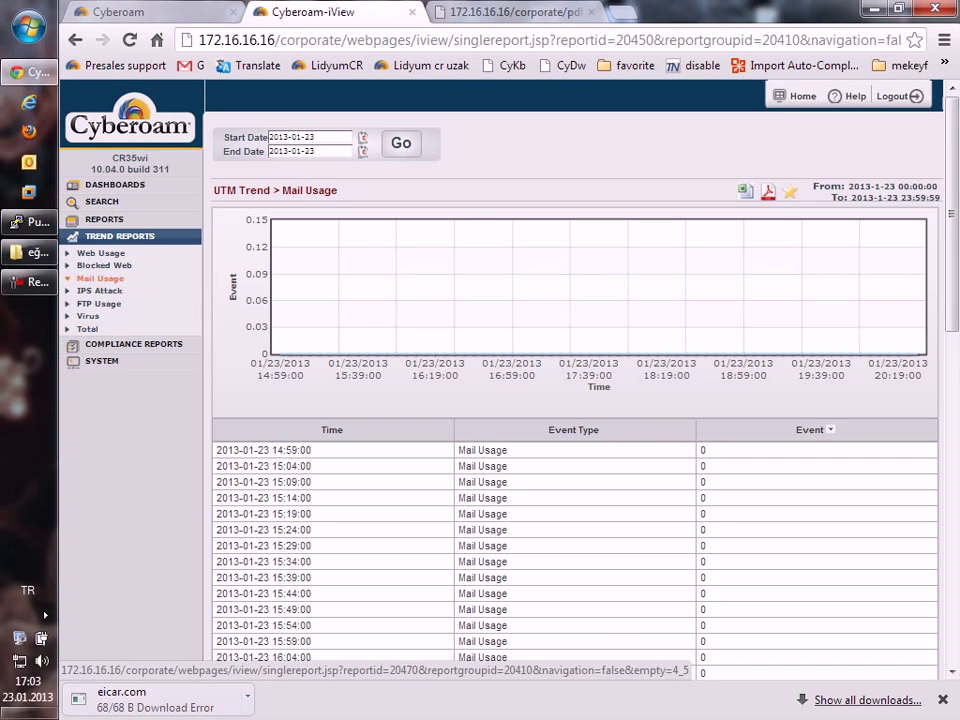
click(87, 328)
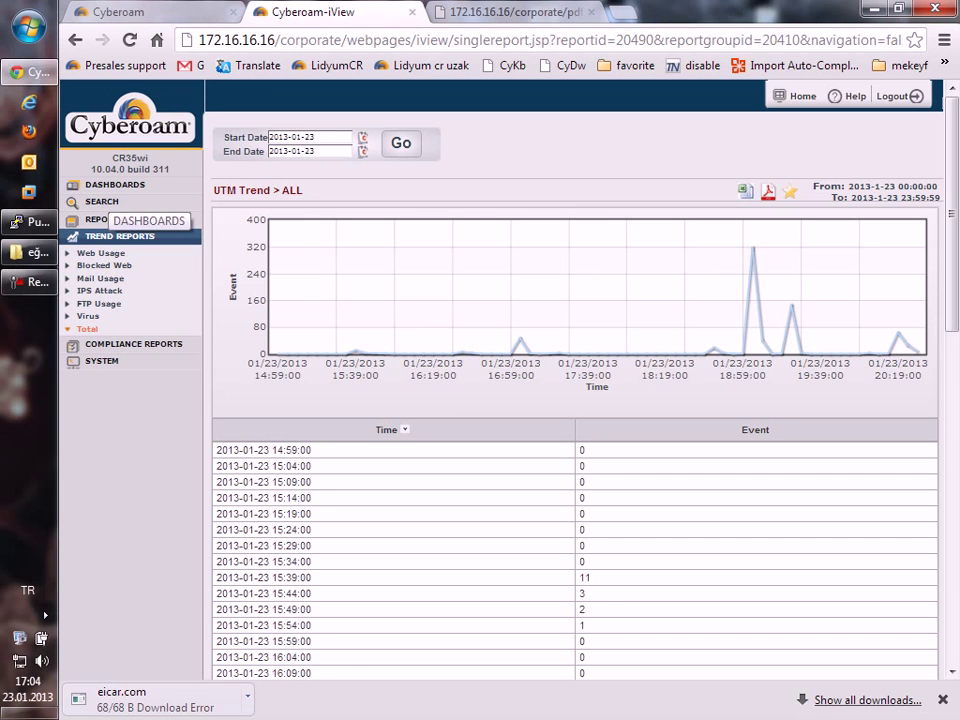
click(112, 186)
click(111, 200)
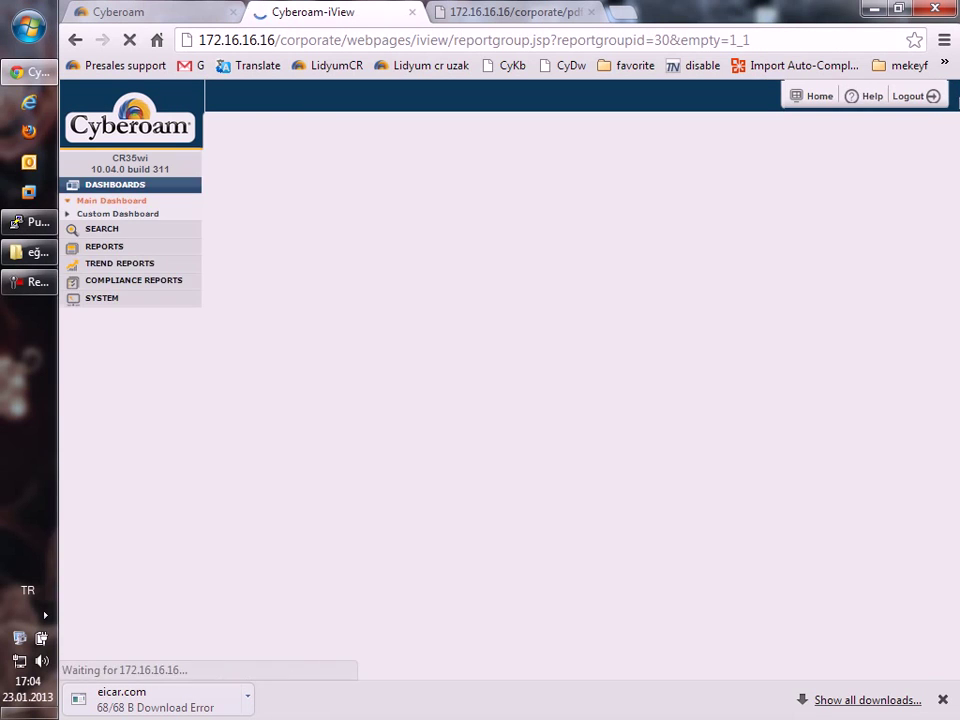
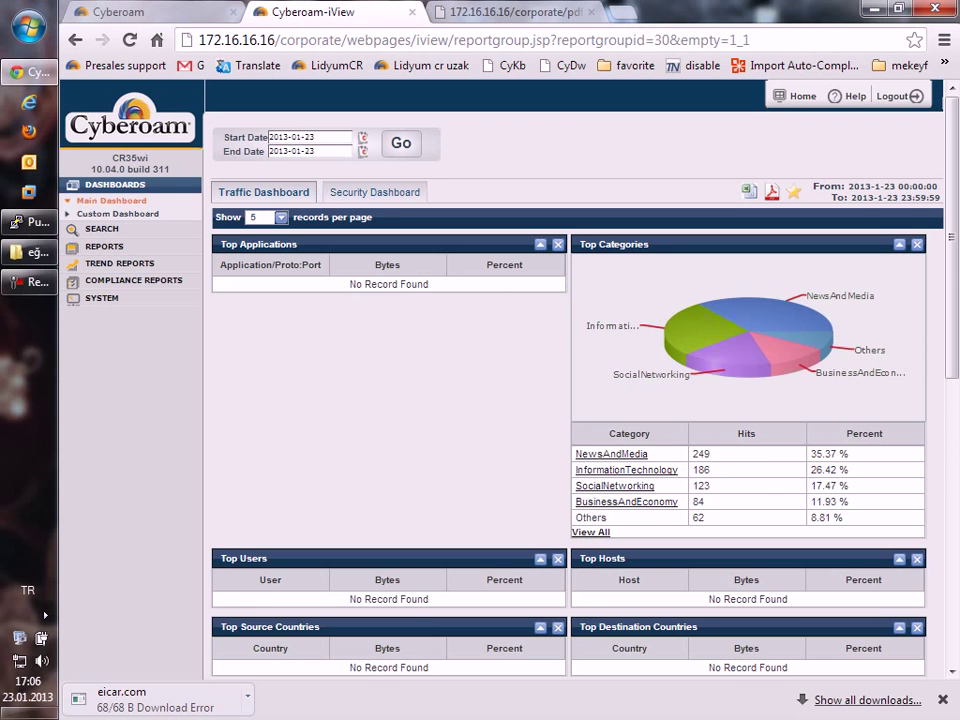
Enable 4-Eye Authentication with cyberoam and admin as authorizers, then bring up the Log Viewer.
key(ctrl+shift+Tab)
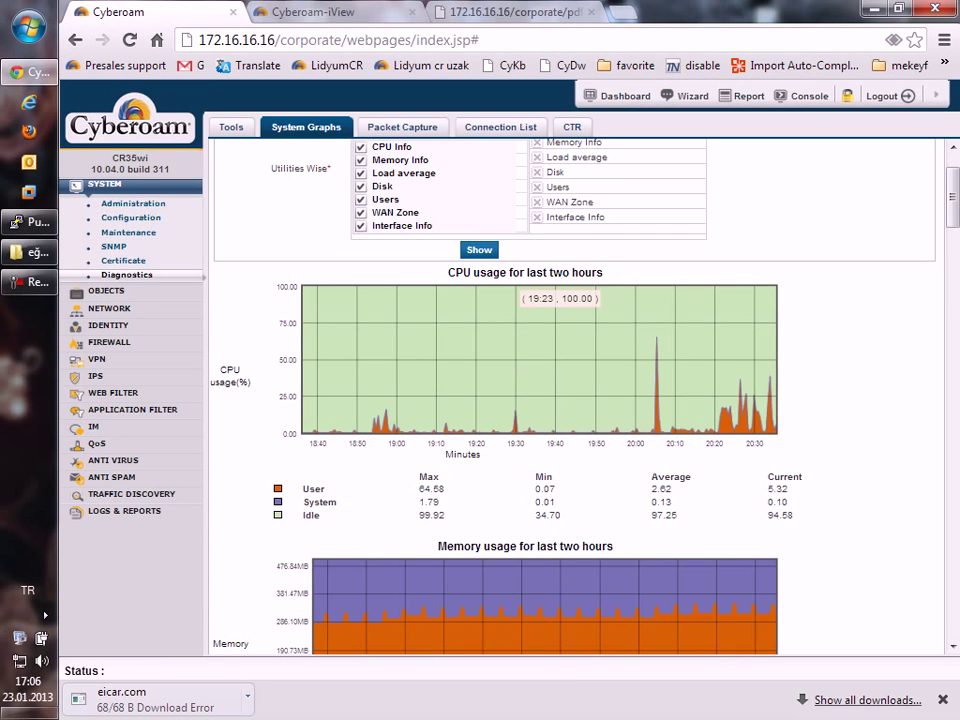
click(124, 510)
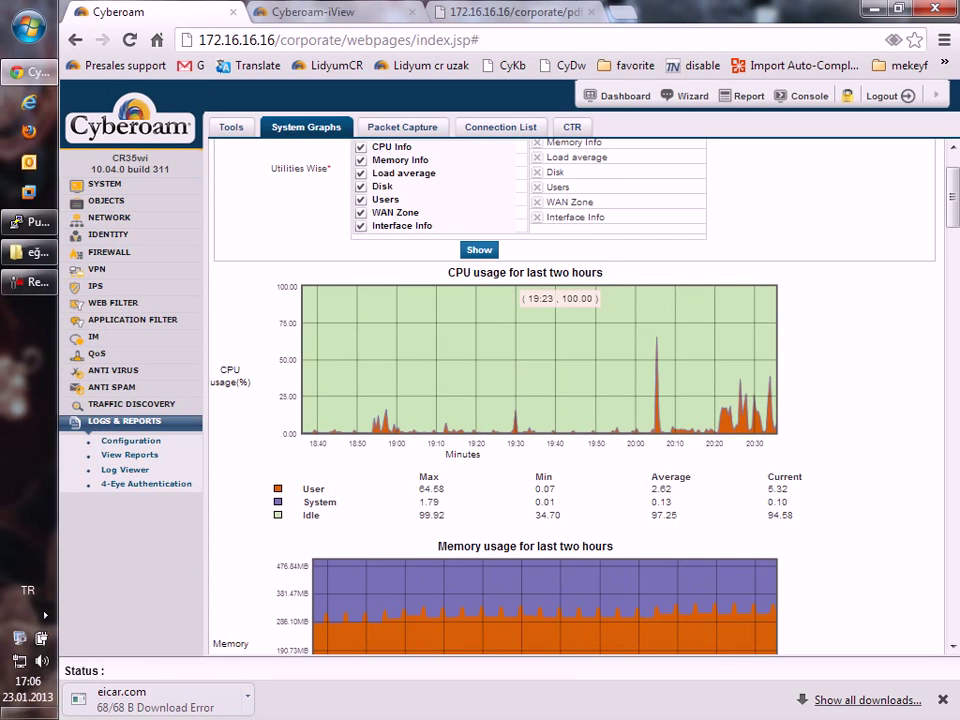
click(146, 483)
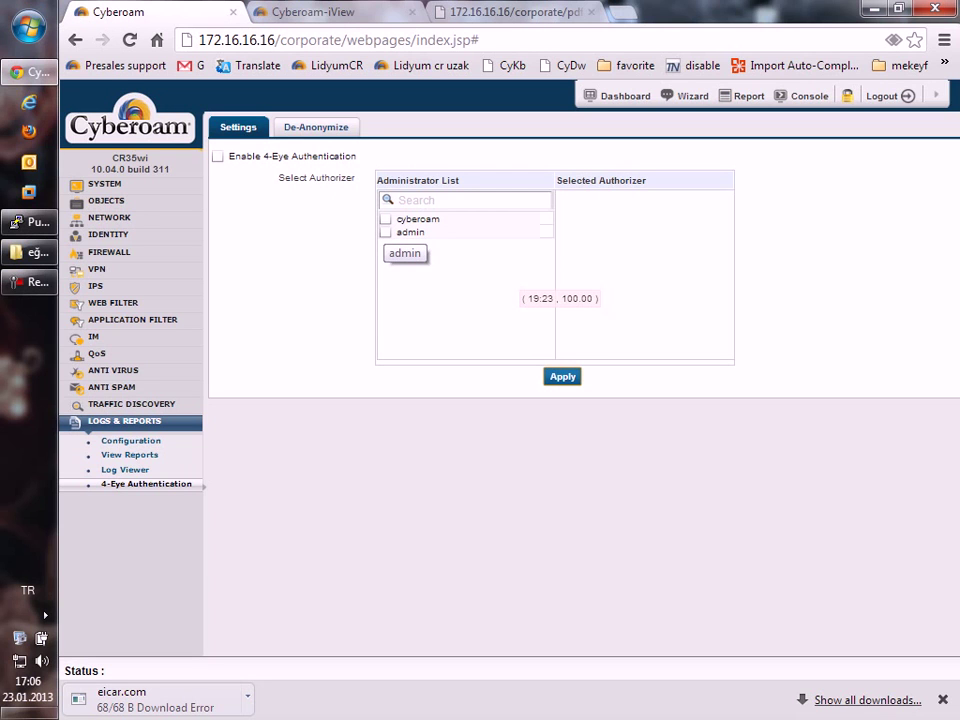
click(217, 156)
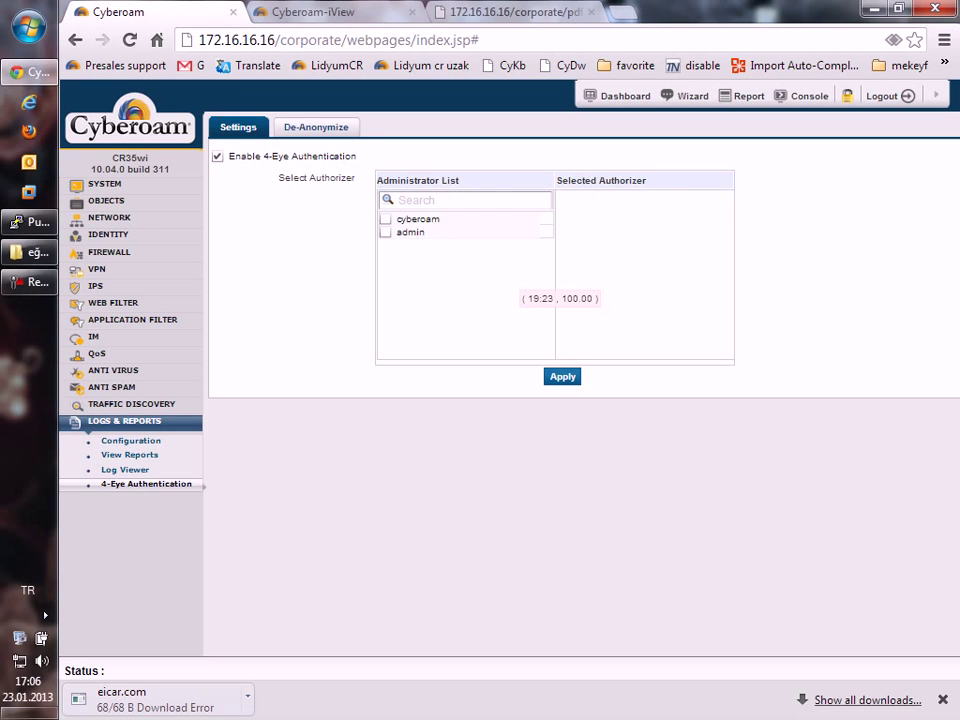
click(385, 219)
click(385, 232)
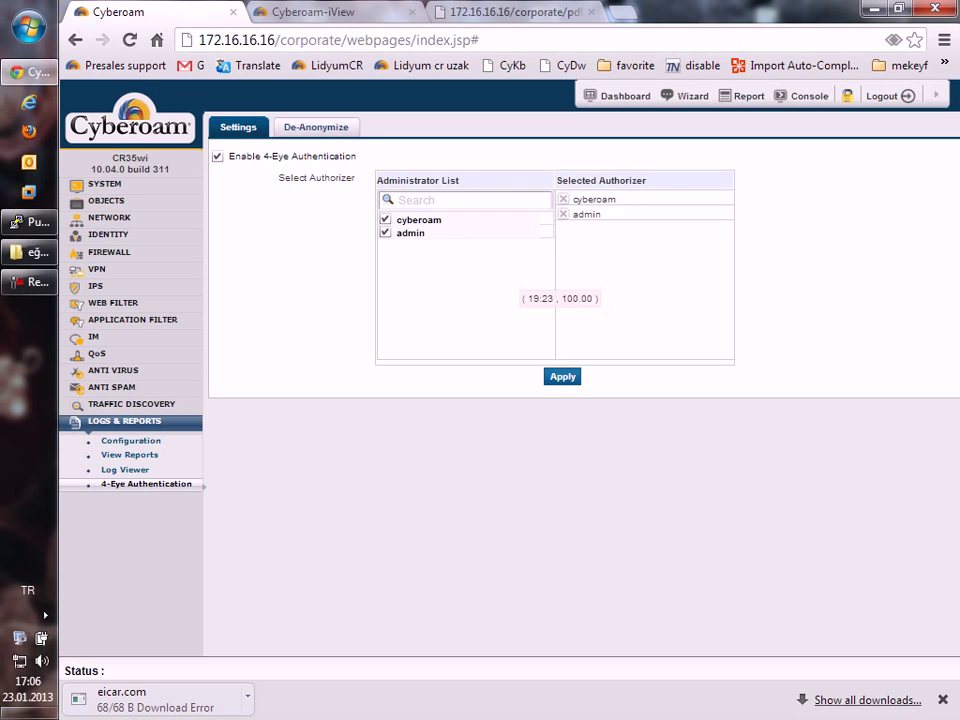
click(562, 376)
click(643, 388)
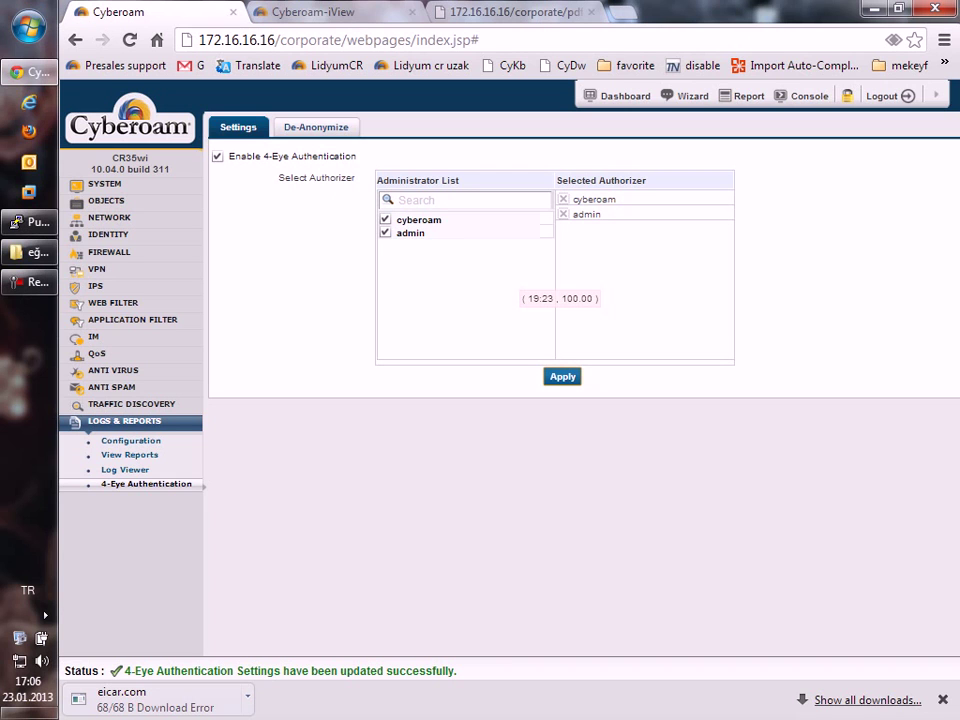
click(125, 469)
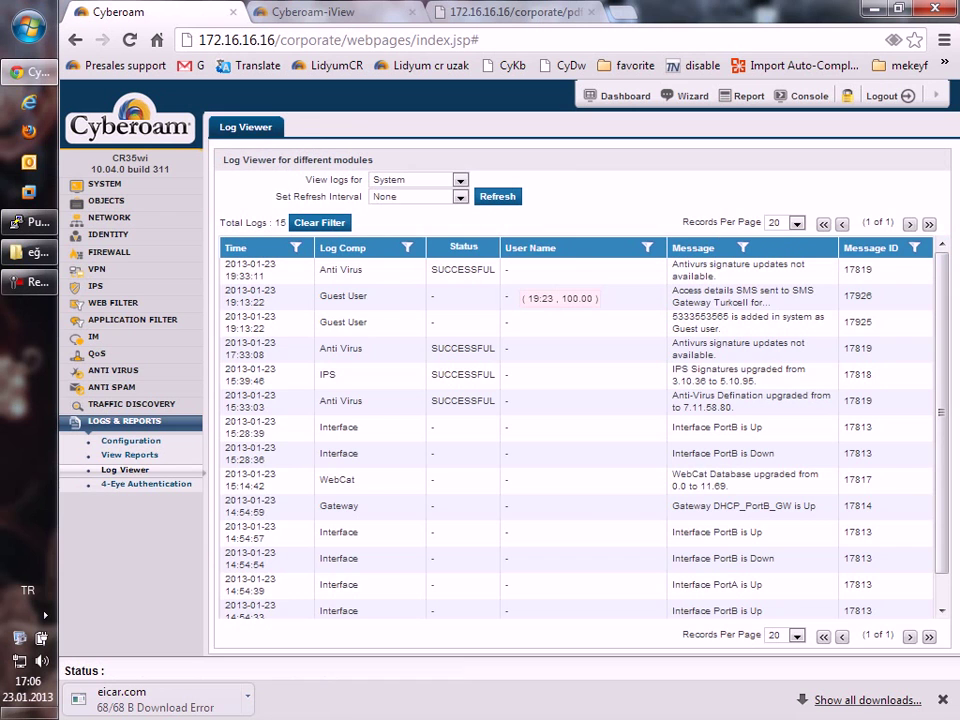
Show Web Filter logs and de-anonymize the first user name, authorizing as cyberoam with its password.
click(418, 180)
click(400, 204)
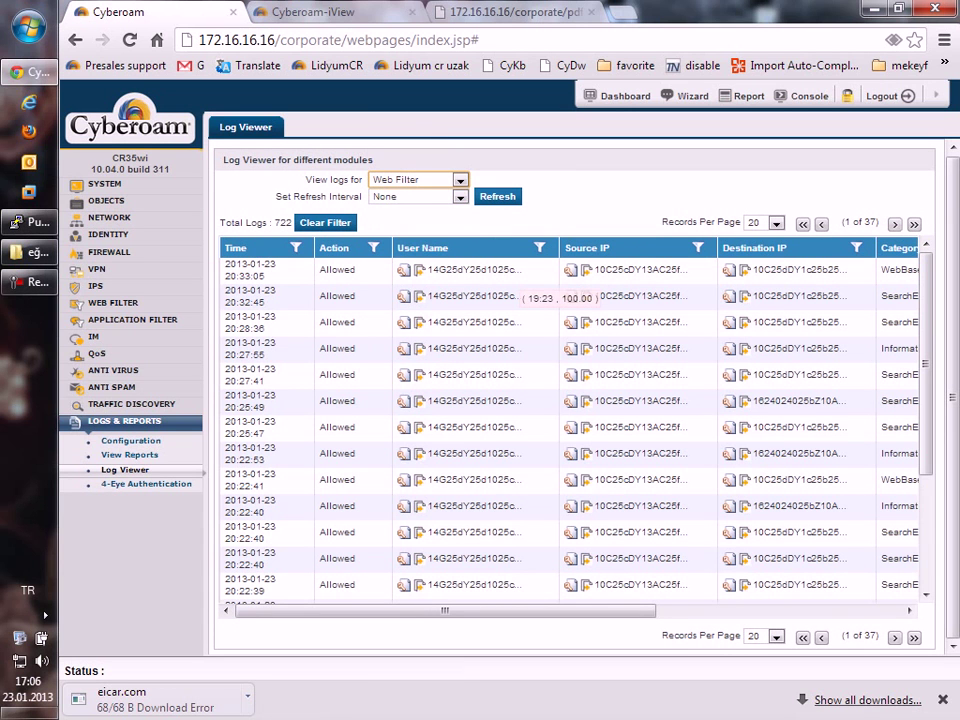
click(403, 296)
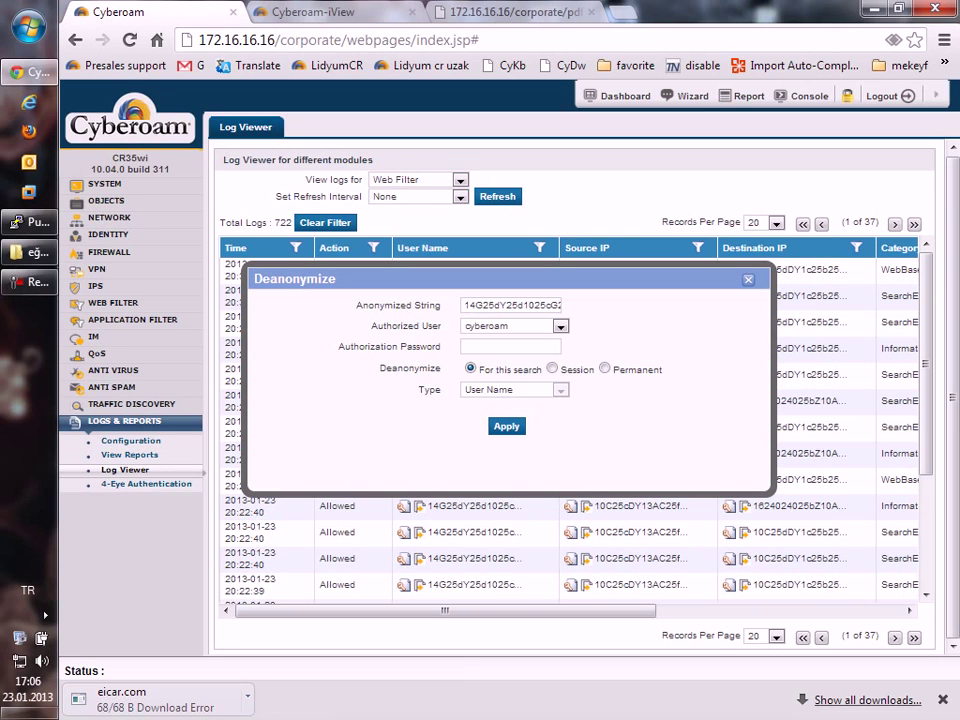
click(560, 326)
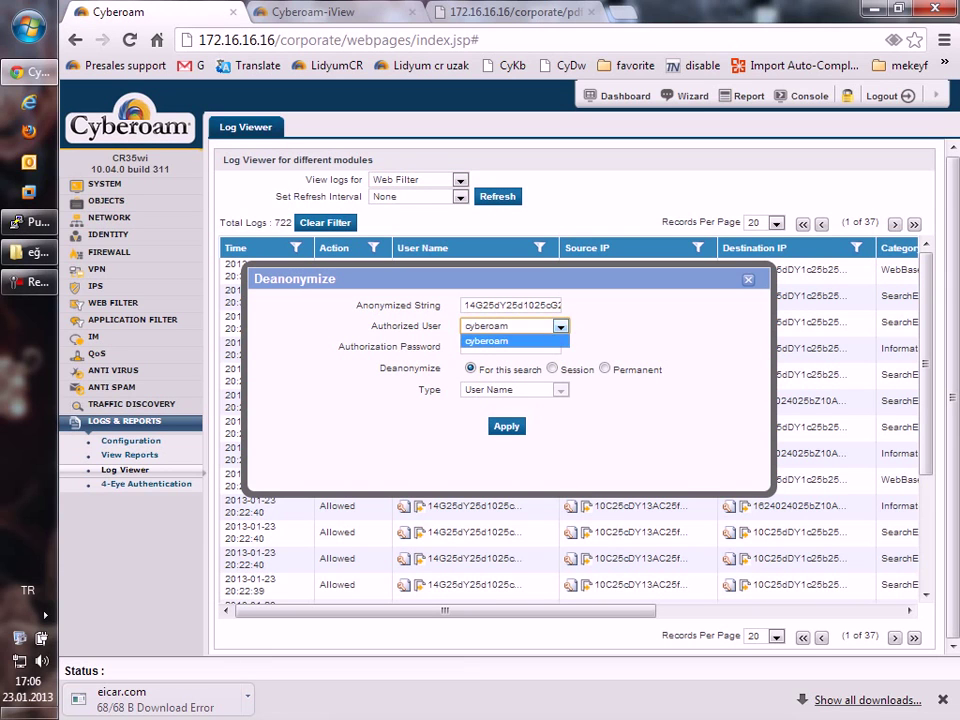
click(493, 337)
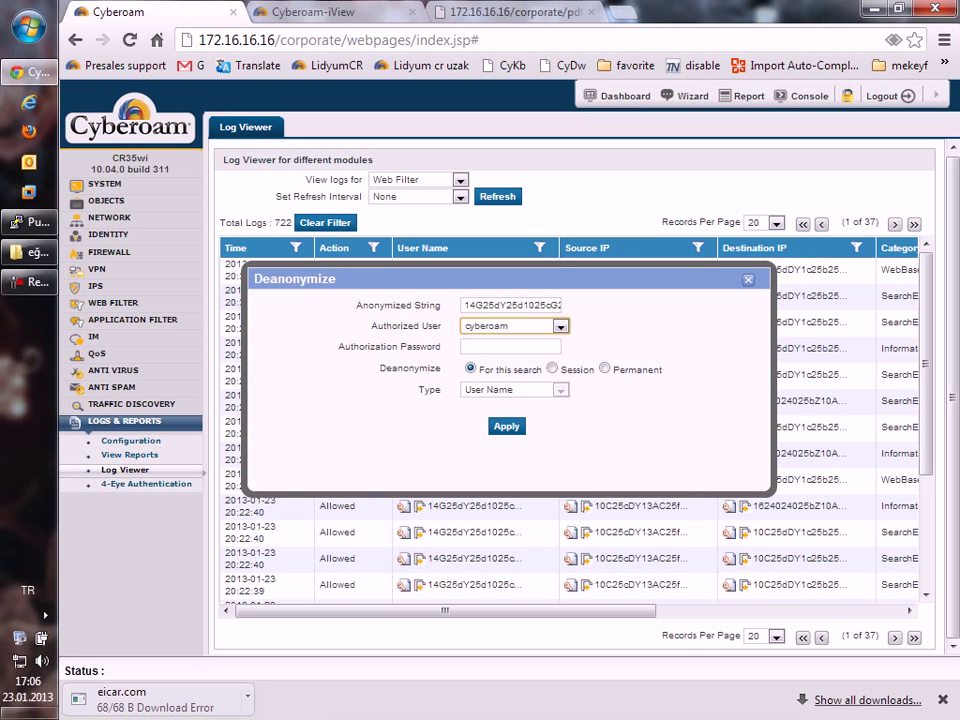
key(Tab)
text(admin)
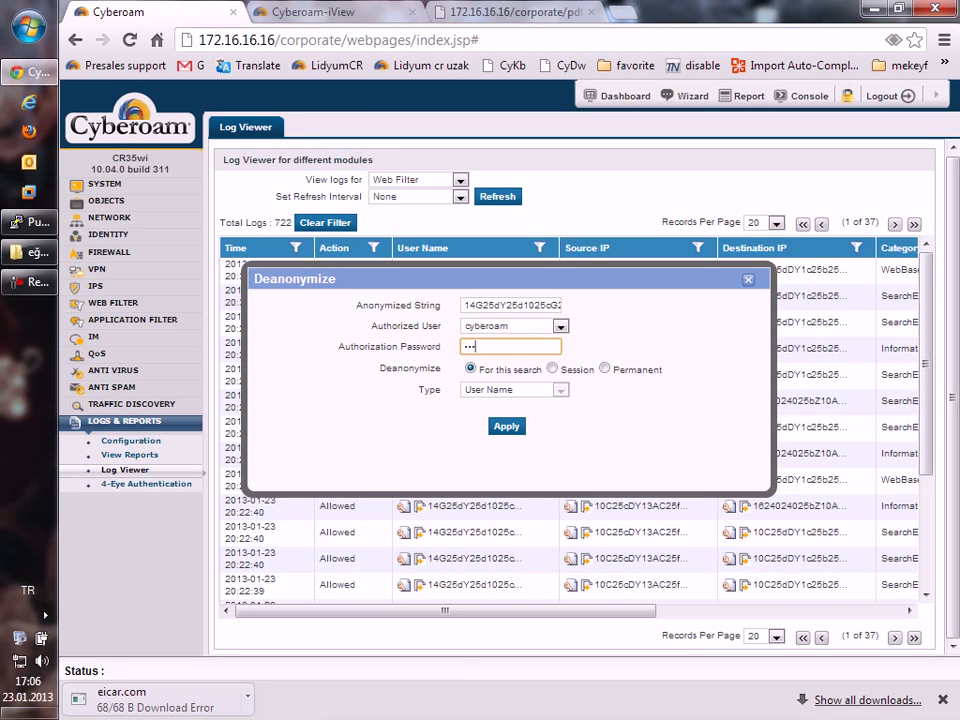
click(506, 426)
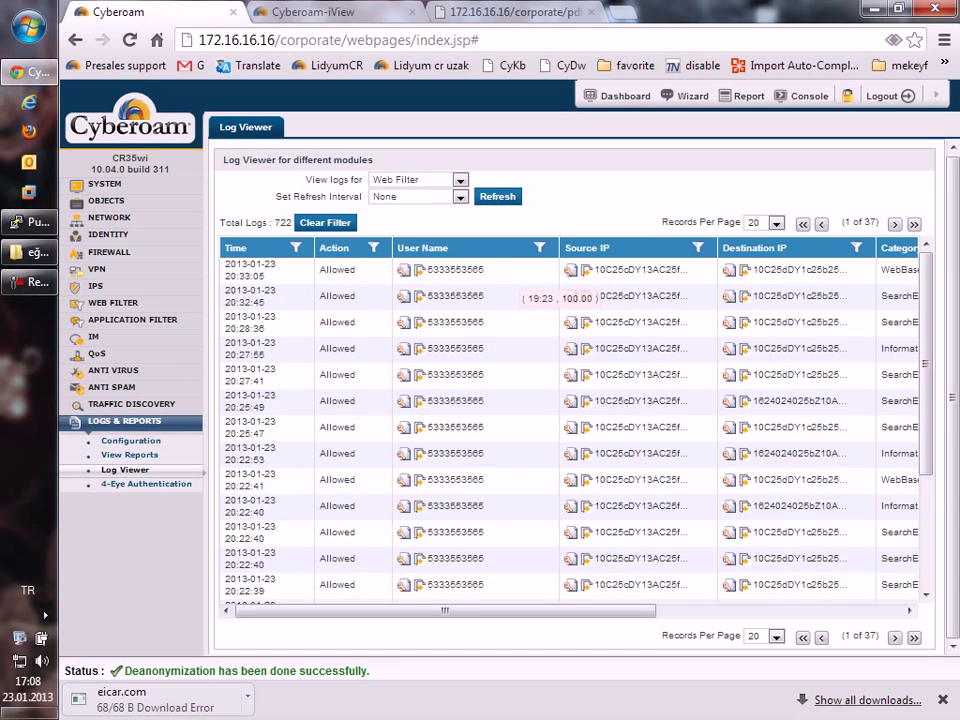
Turn off 4-Eye Authentication, authorizing the change with the administrator password.
key(ctrl+3)
key(ctrl+1)
click(146, 483)
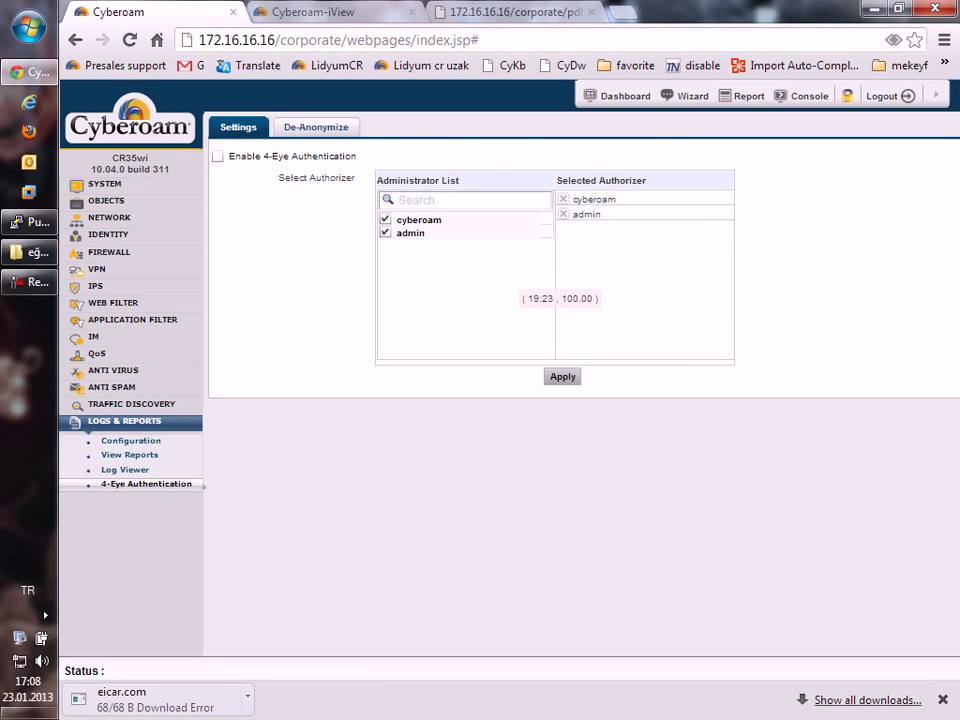
text(••••••)
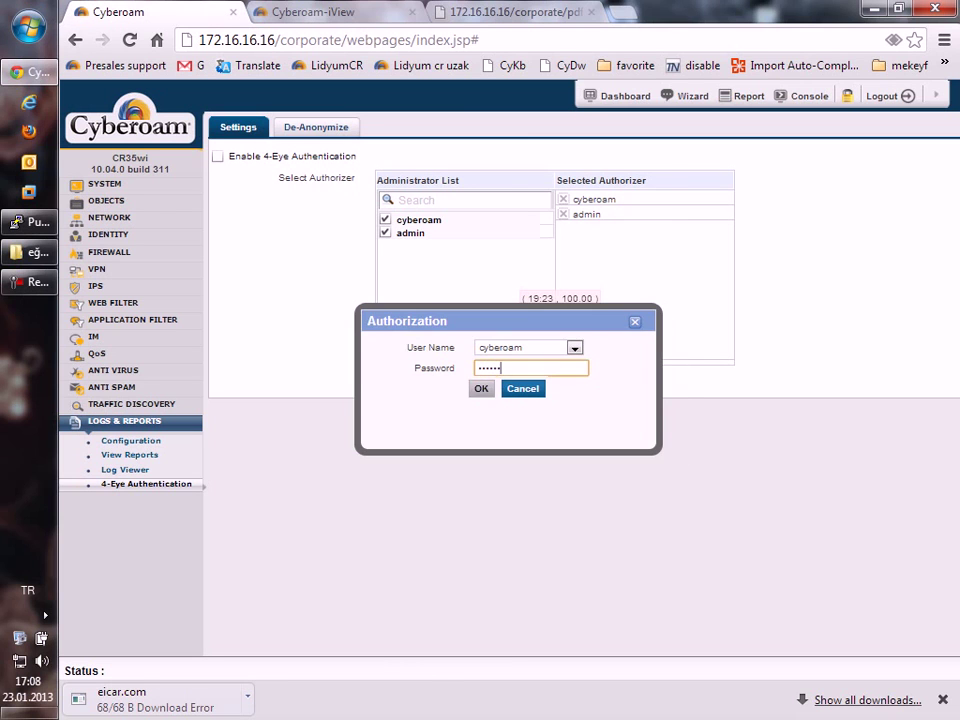
key(Return)
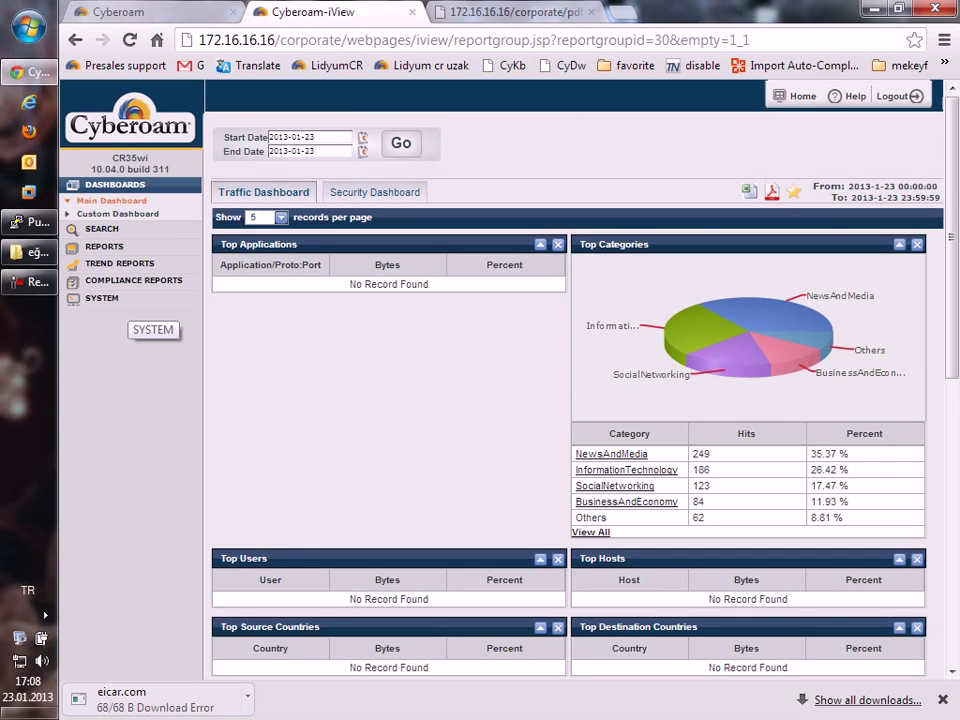
Replace the PDF report tab's address with the google.com.tr suggestion.
key(ctrl+Tab)
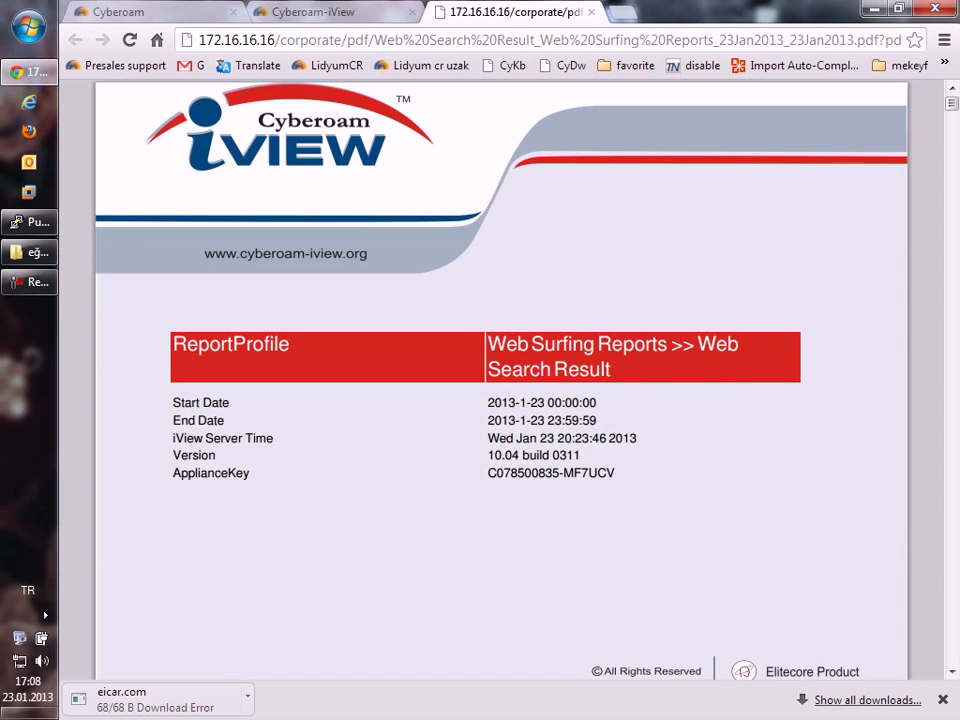
key(ctrl+l)
text(google.com.tr)
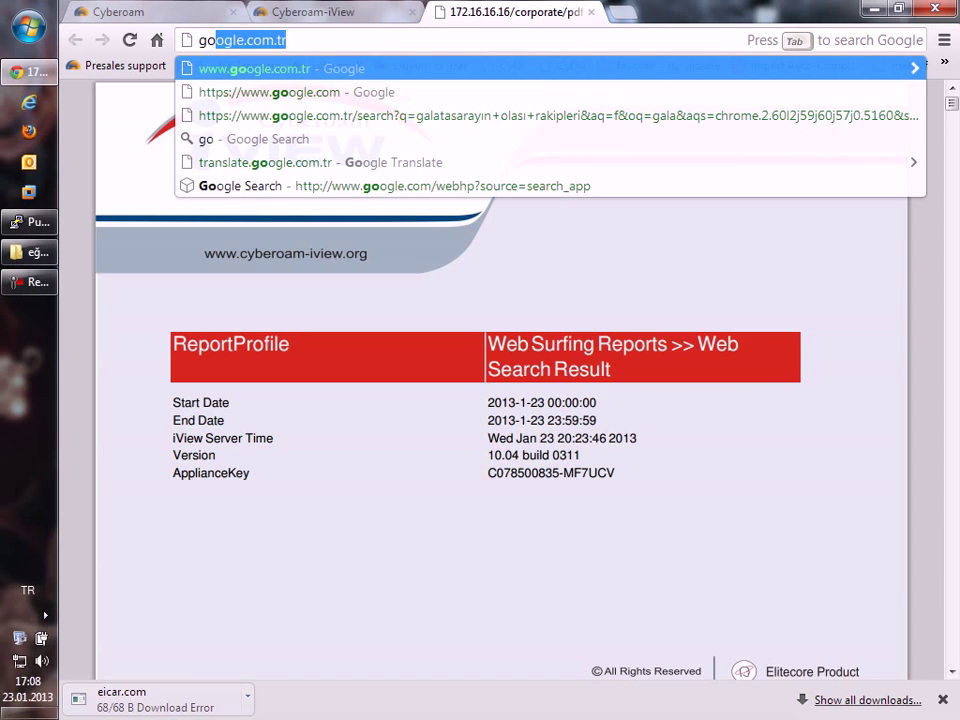
key(Return)
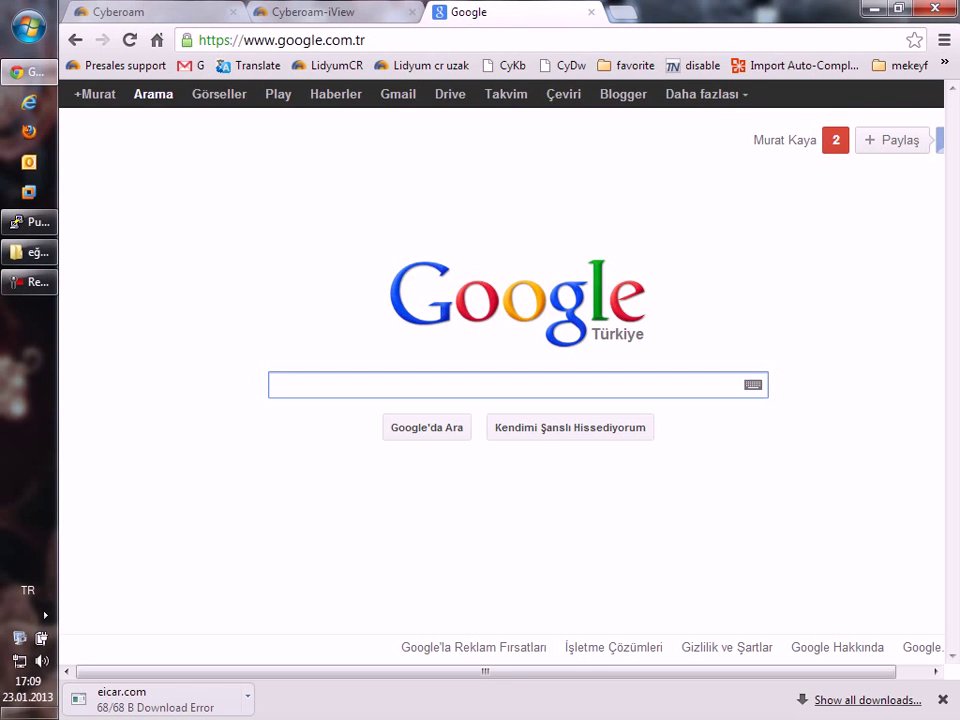
Search Google for 'iview cyberoam' and follow Cyberoam iView's Windows download to SourceForge.
text(iview cyberoam)
key(Return)
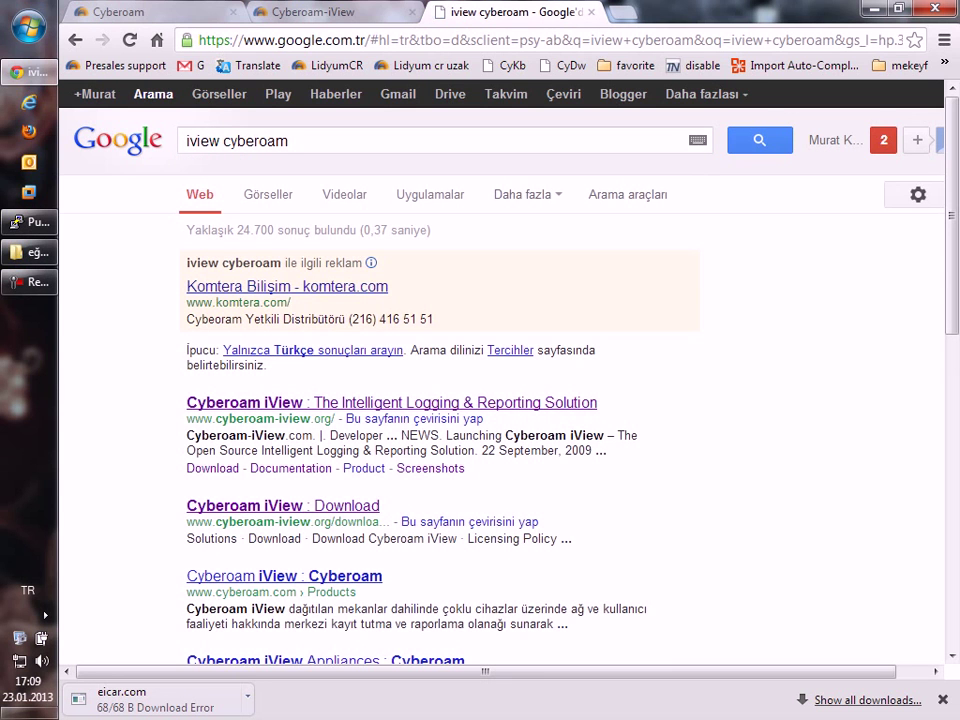
click(390, 402)
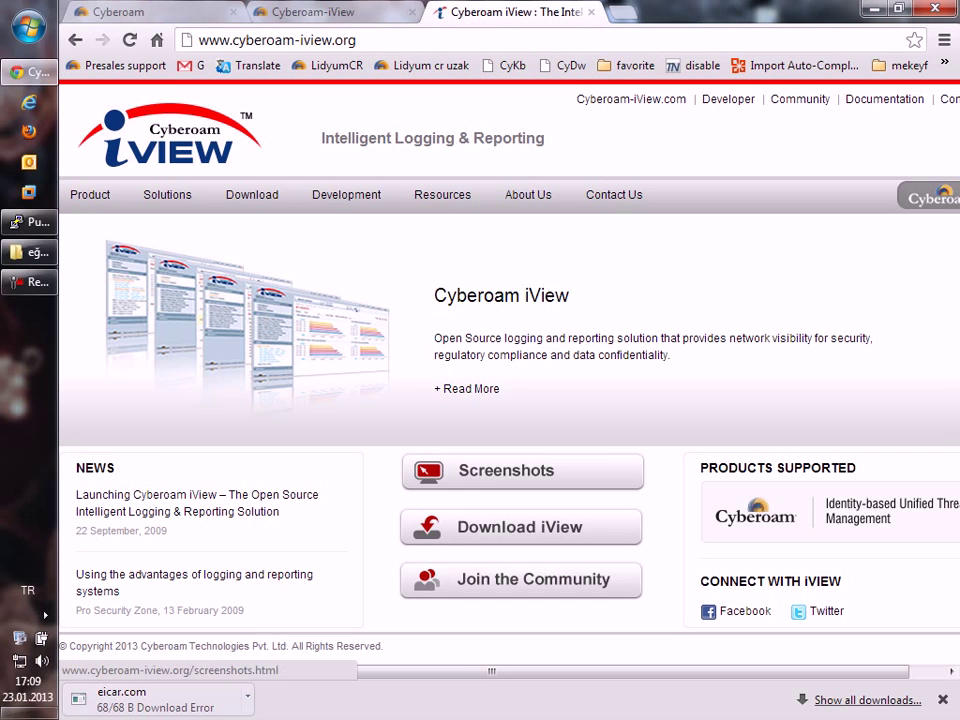
click(520, 527)
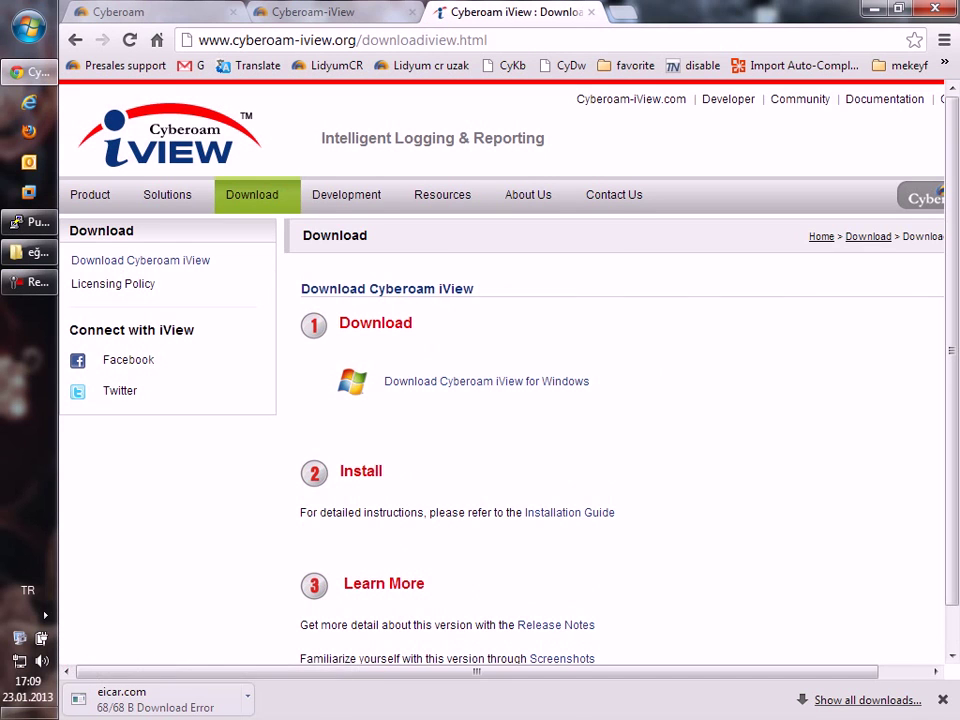
click(486, 381)
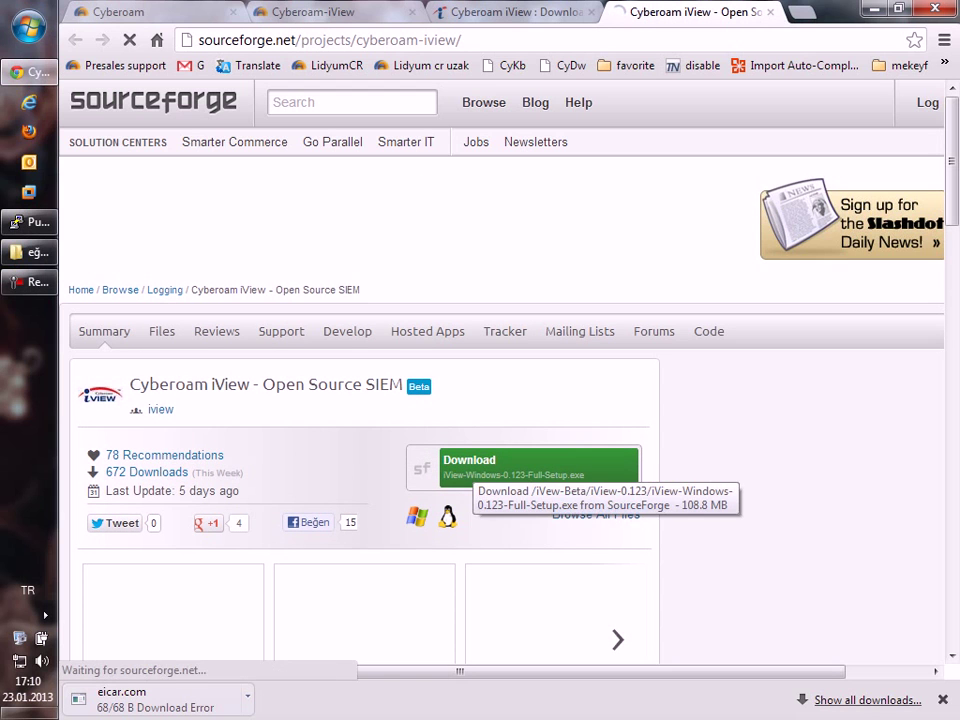
Start and then cancel the iView-Windows setup download, and close the SourceForge tab.
click(490, 466)
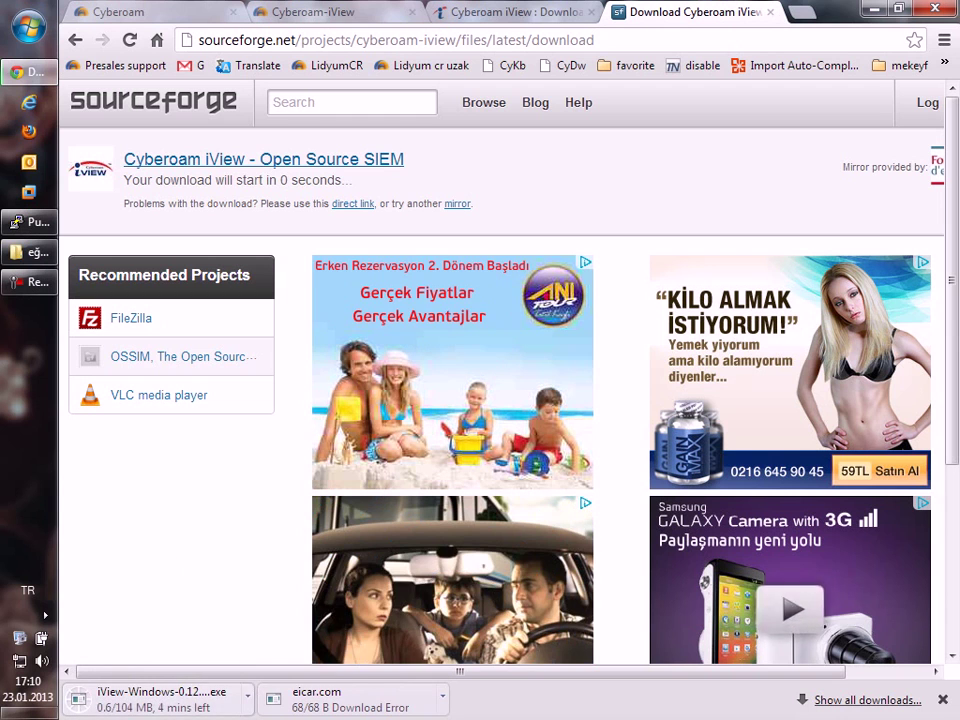
click(247, 695)
click(287, 669)
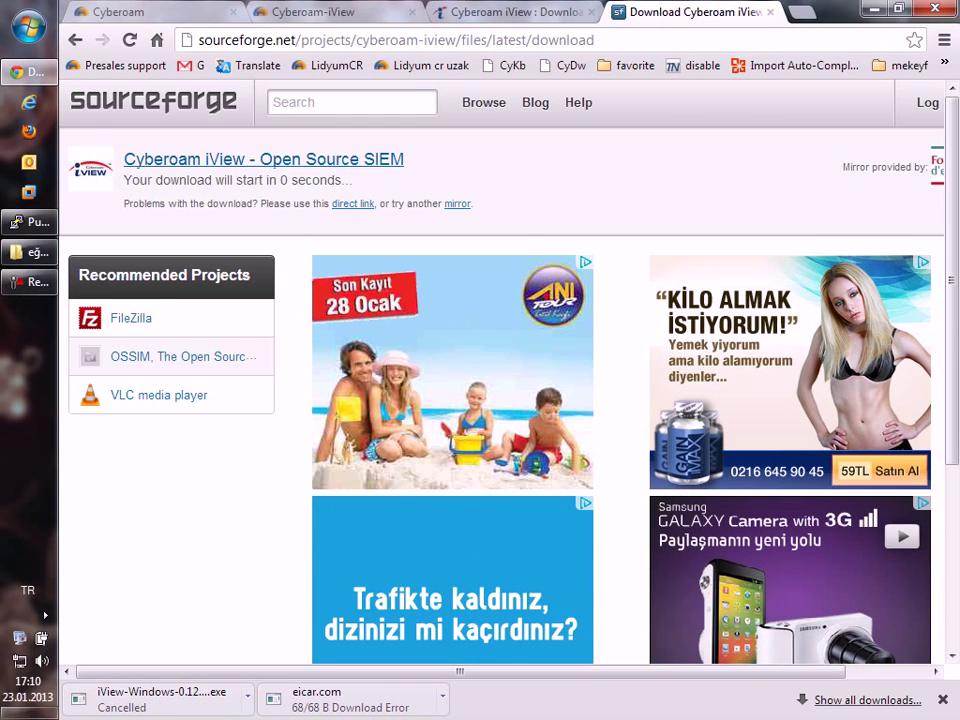
key(ctrl+w)
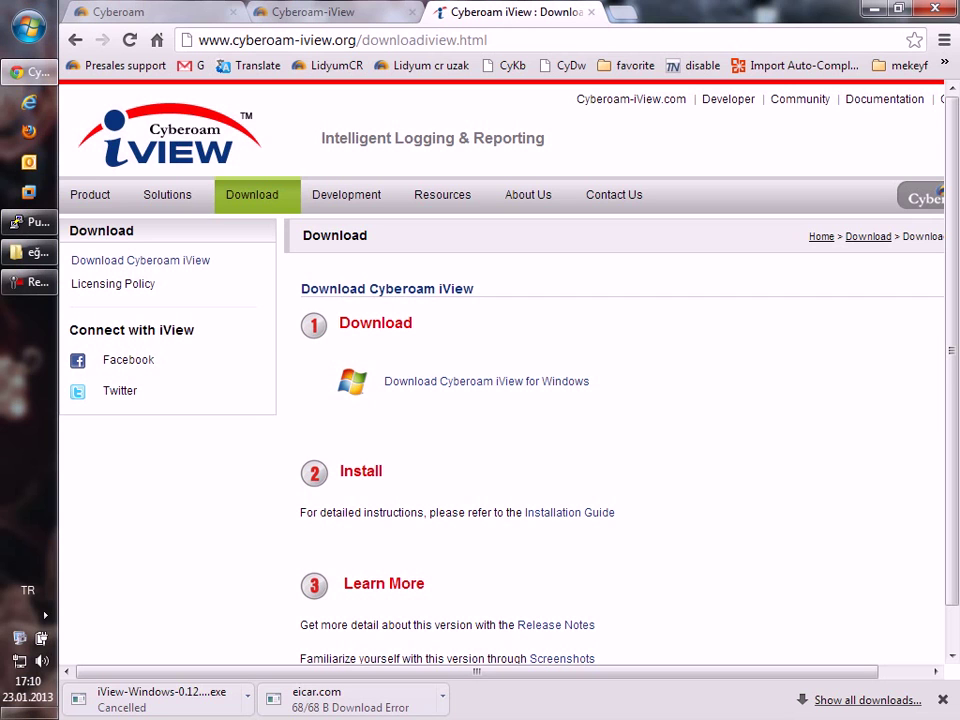
Select the 'Download Cyberoam iView for Windows' link text and return to the Cyberoam tab.
drag(940, 381, 383, 381)
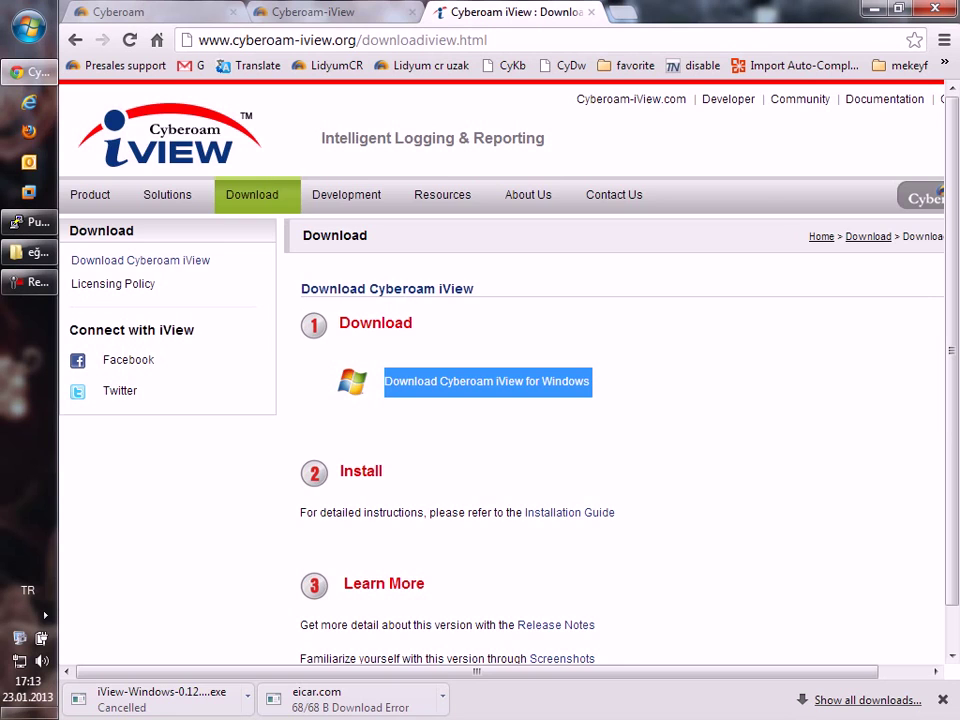
click(115, 12)
Add a syslog server named iview at 172.16.16.86 on port 514.
click(130, 440)
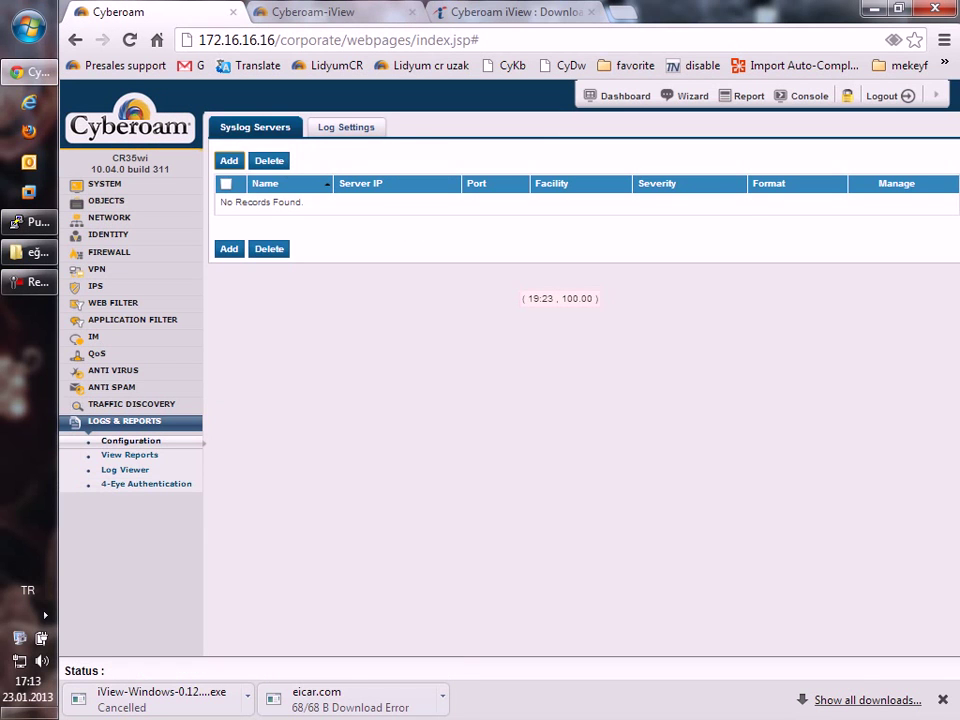
click(229, 160)
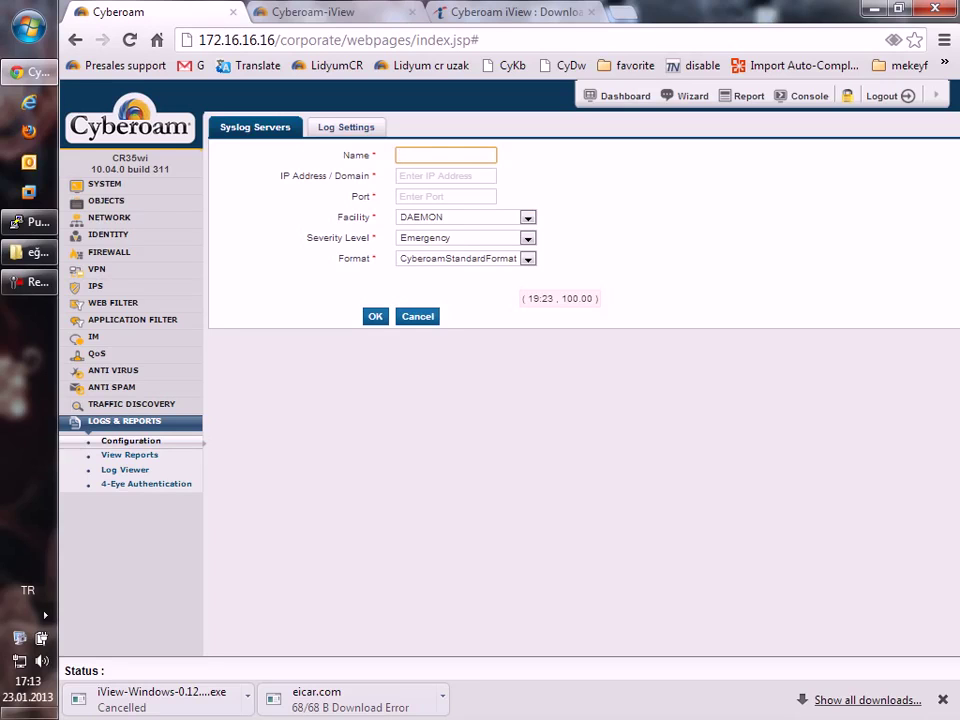
click(445, 196)
text(514)
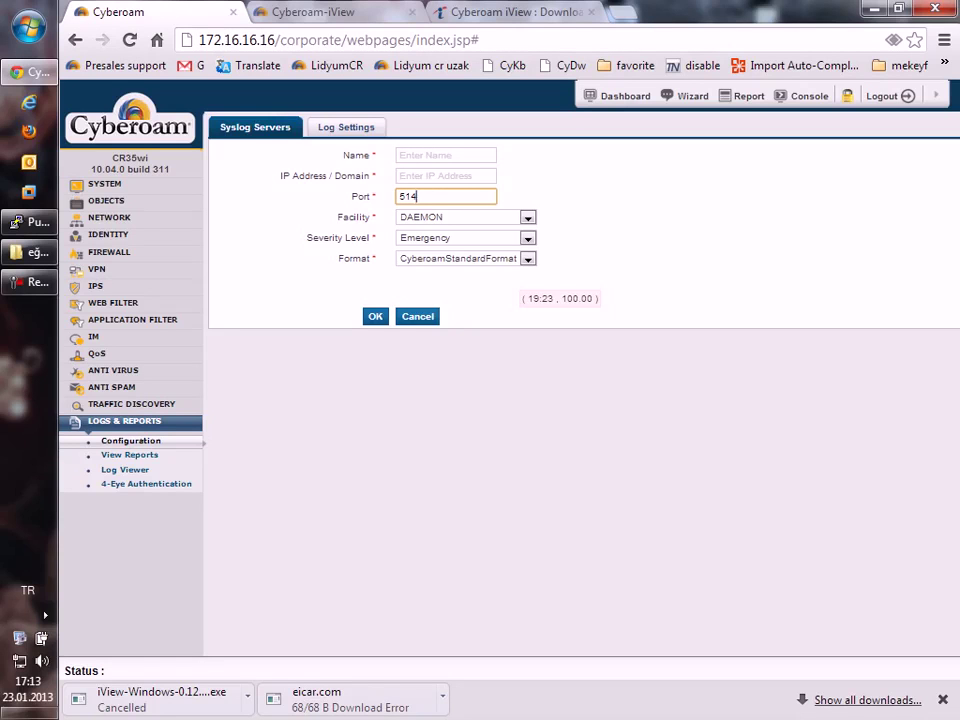
click(445, 155)
text(iview)
key(Tab)
text(172.16.16.86)
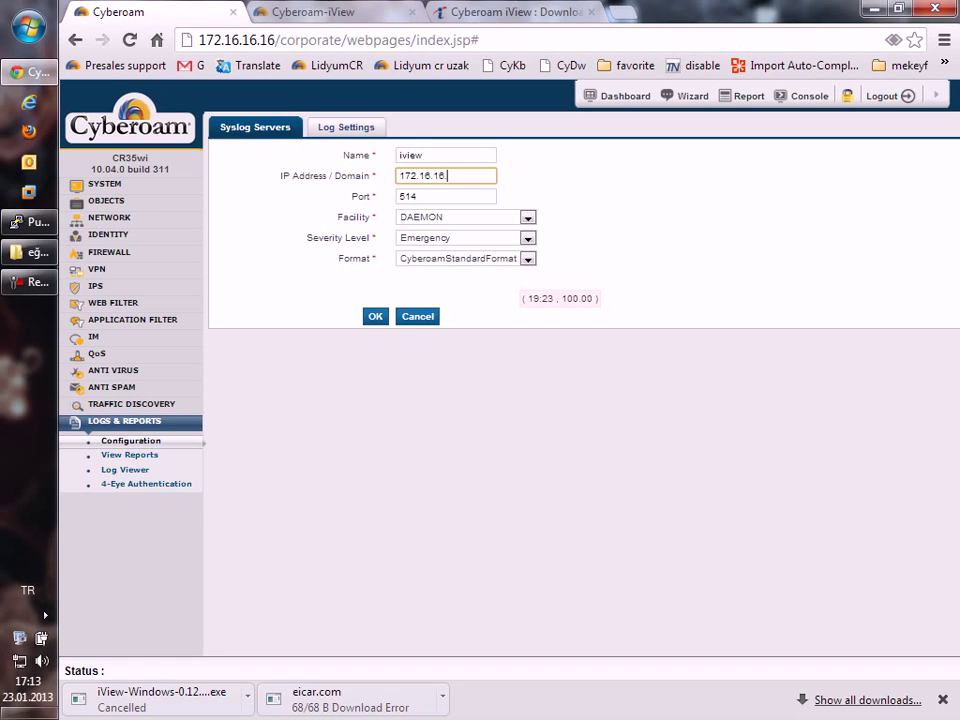
key(Return)
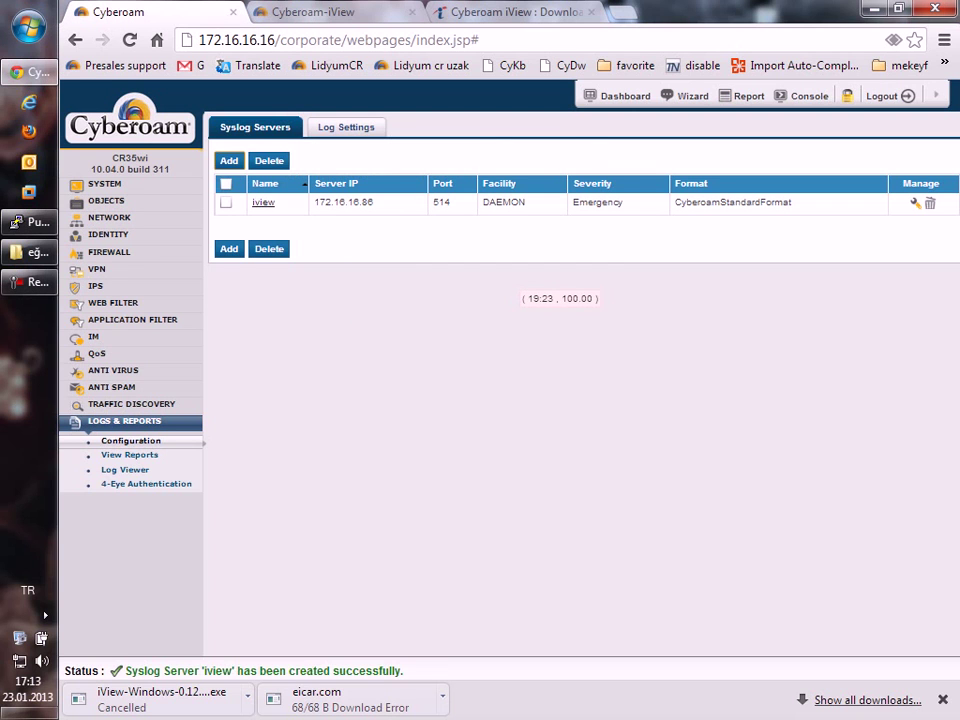
Send all log types to the iview syslog server, save the log settings, and return to Syslog Servers.
click(346, 127)
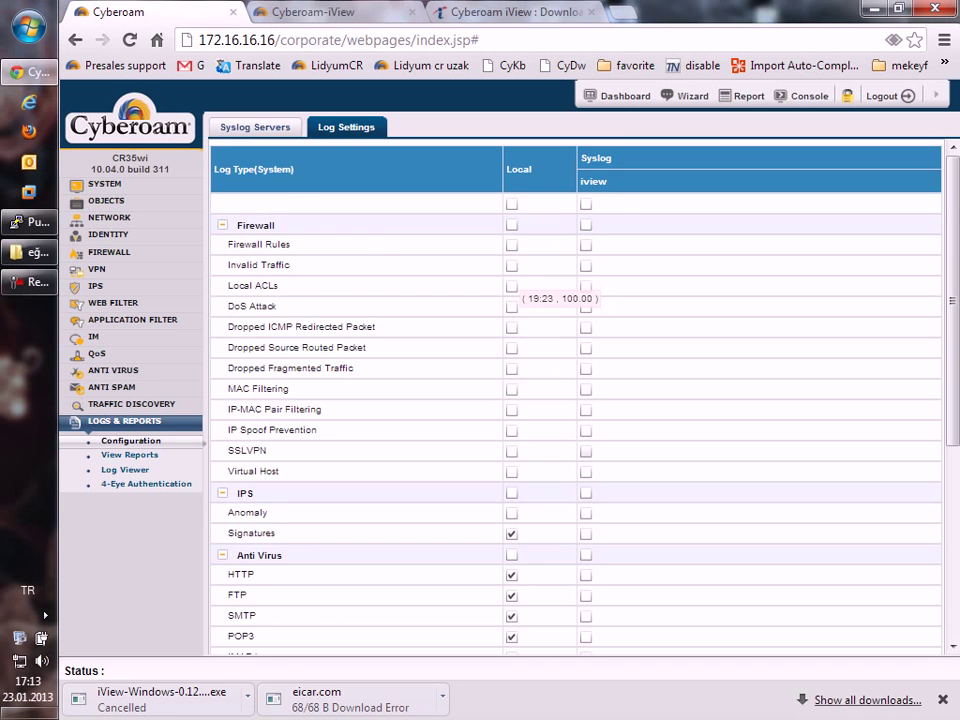
scroll(576, 400, down, 3)
scroll(576, 400, up, 3)
click(585, 204)
scroll(576, 400, down, 3)
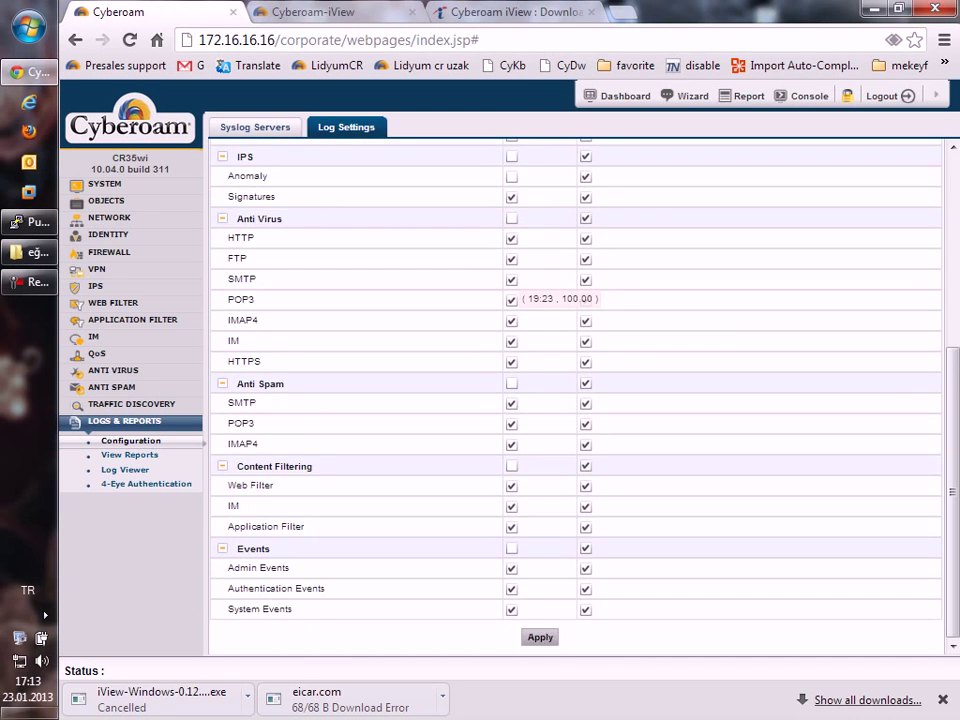
click(540, 637)
click(645, 388)
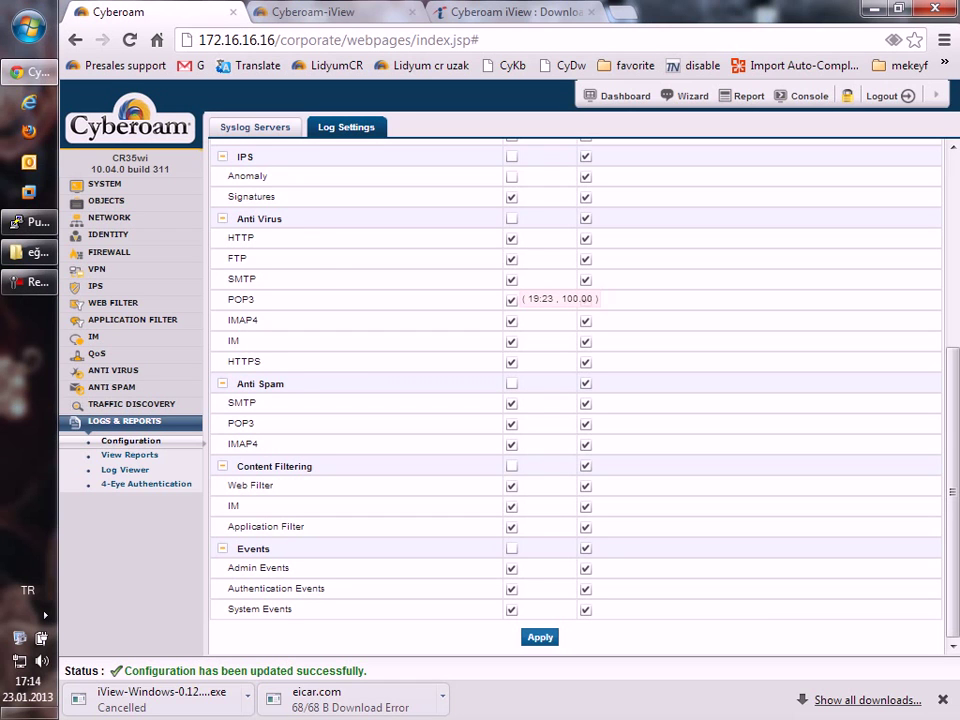
scroll(575, 400, up, 4)
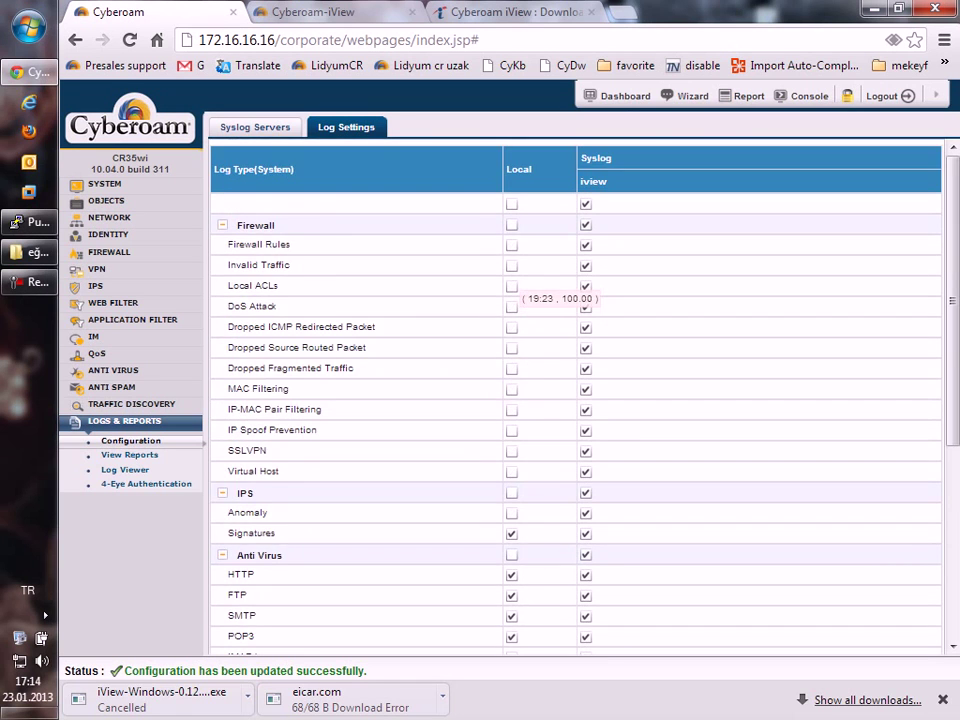
click(255, 127)
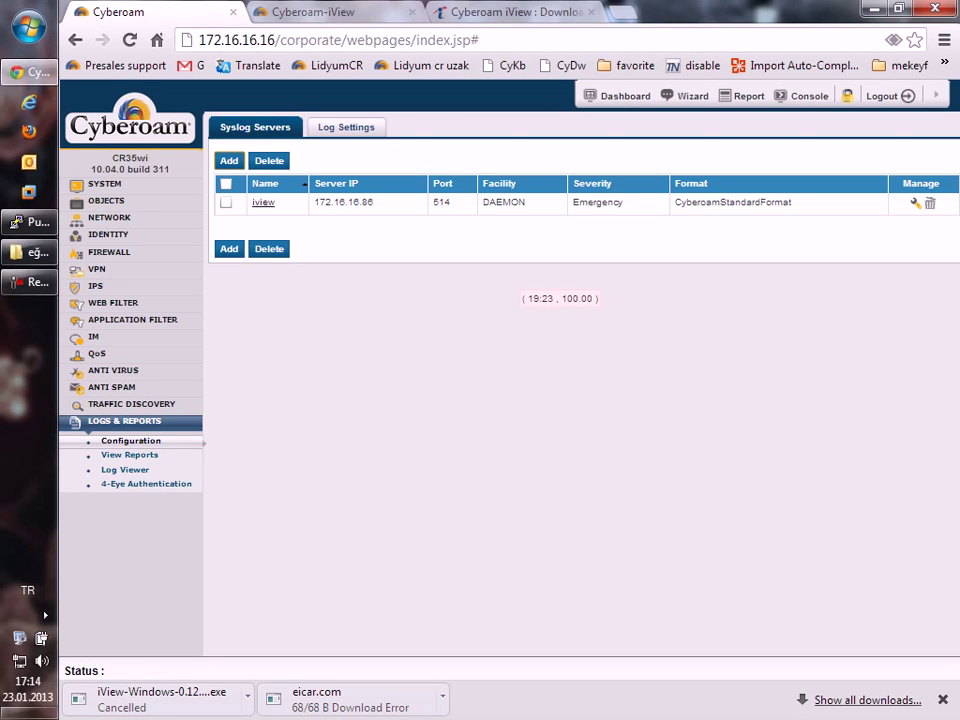
Switch to the Cyberoam-iView Traffic Dashboard for 2013-01-23.
key(ctrl+Tab)
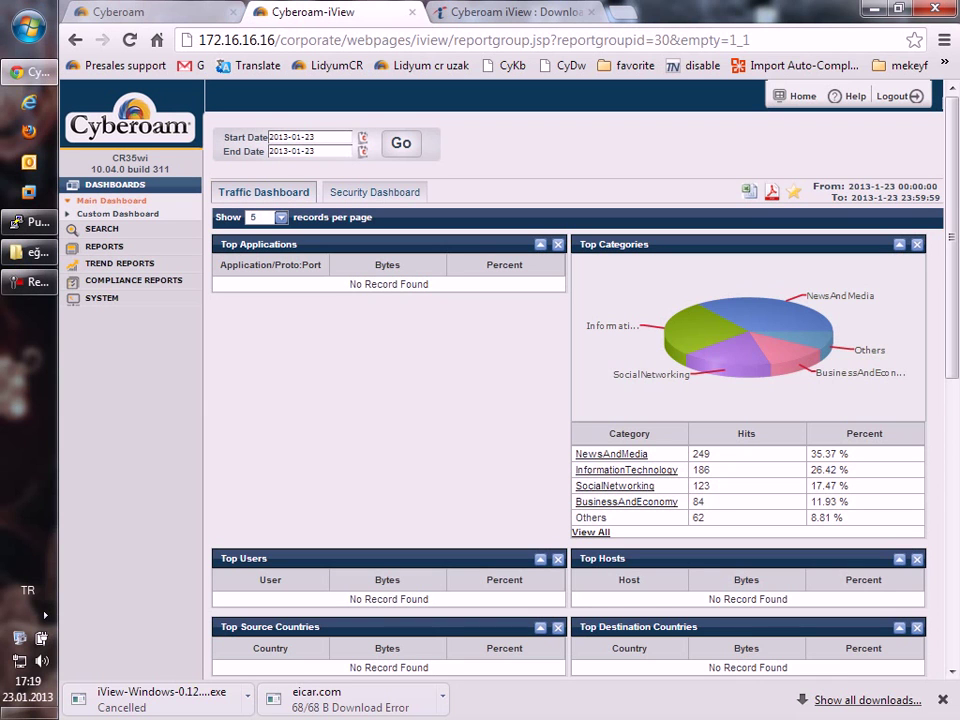
Close the iView report and download tabs, then open Data Management under System Configuration.
click(412, 12)
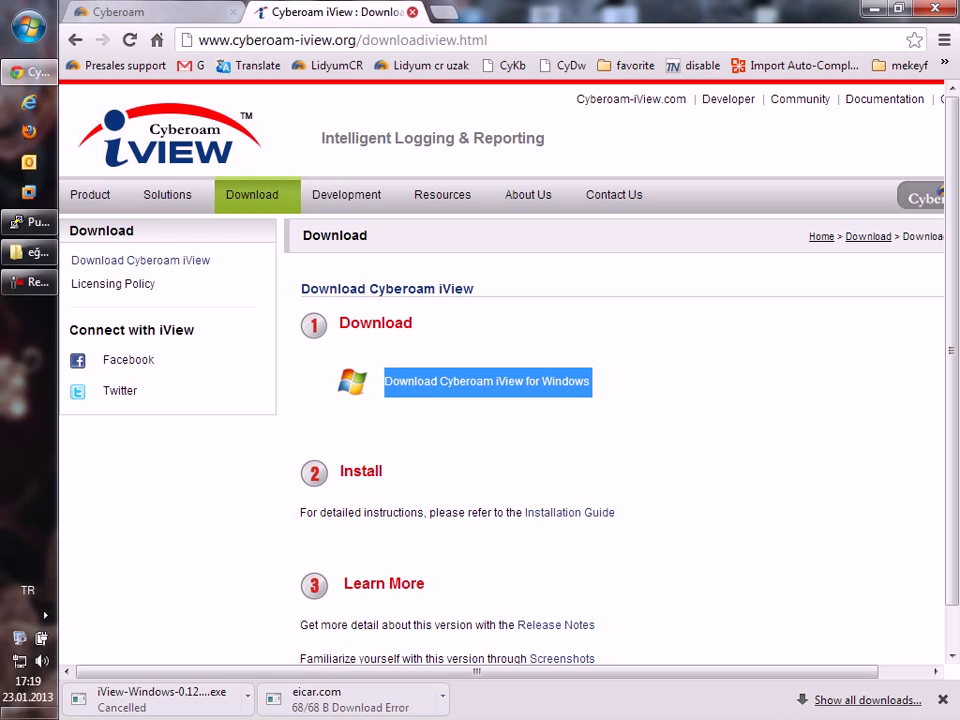
click(412, 12)
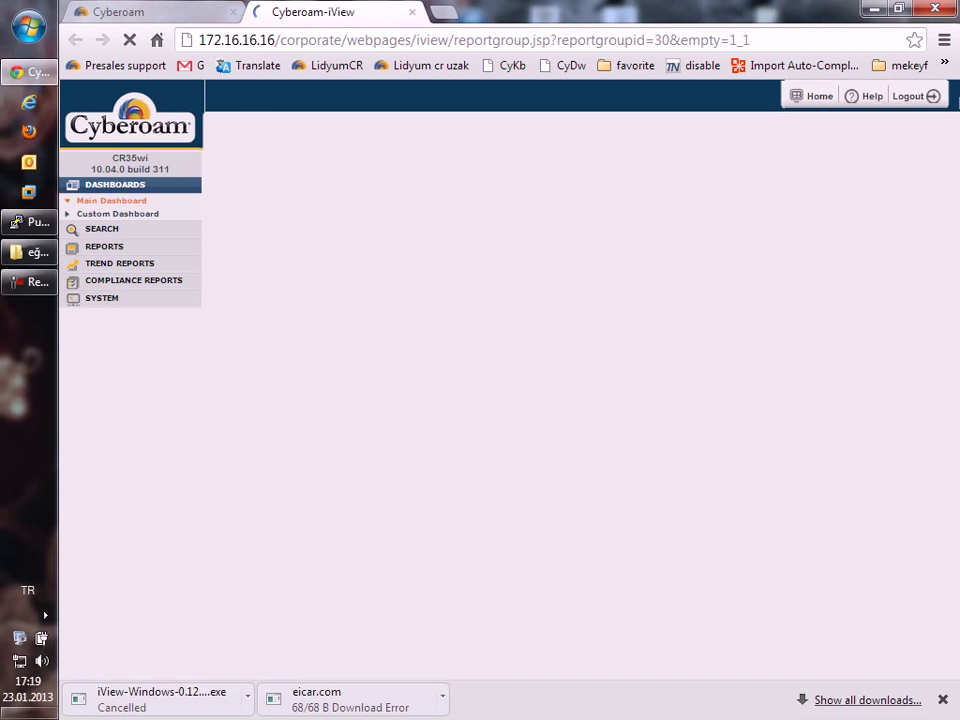
click(101, 298)
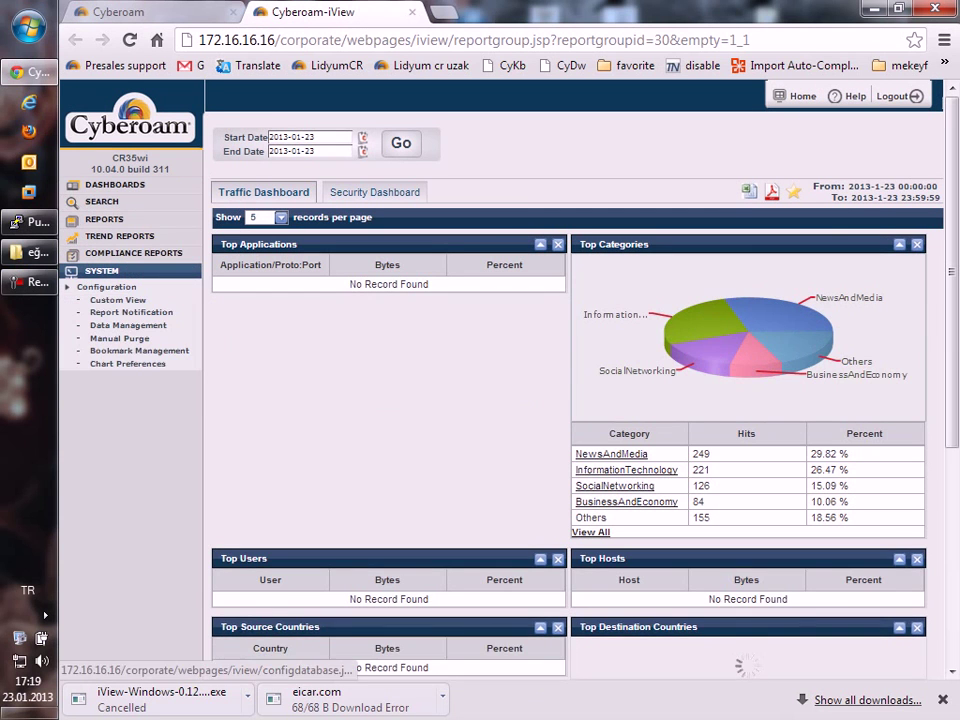
click(128, 325)
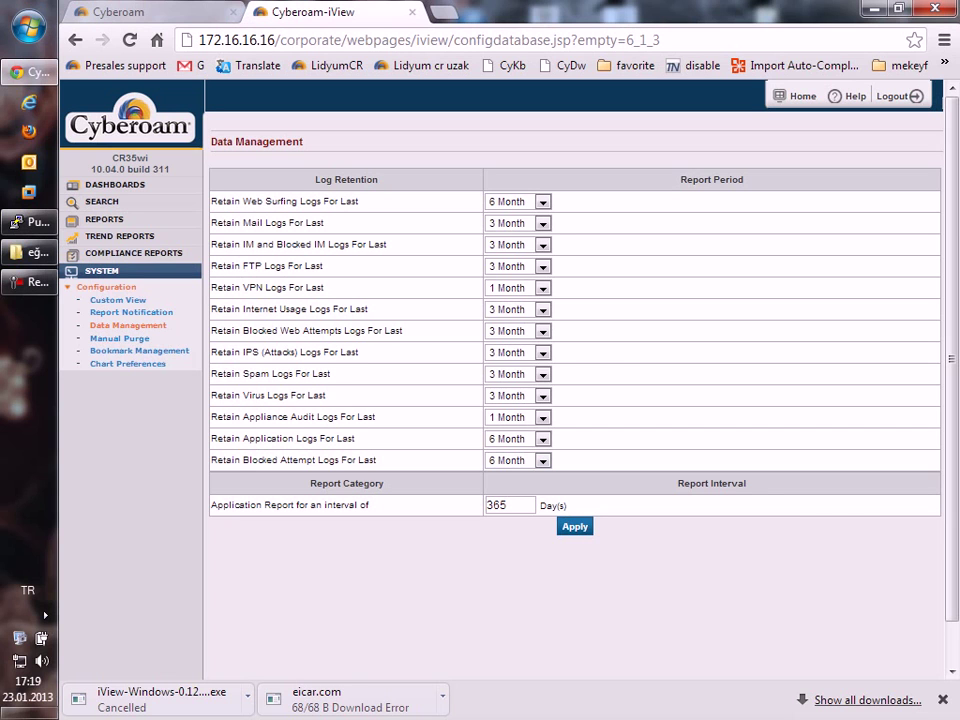
Attempt a full purge of the IM & IM Blocked Usage reports, then dismiss the confirmation.
click(119, 338)
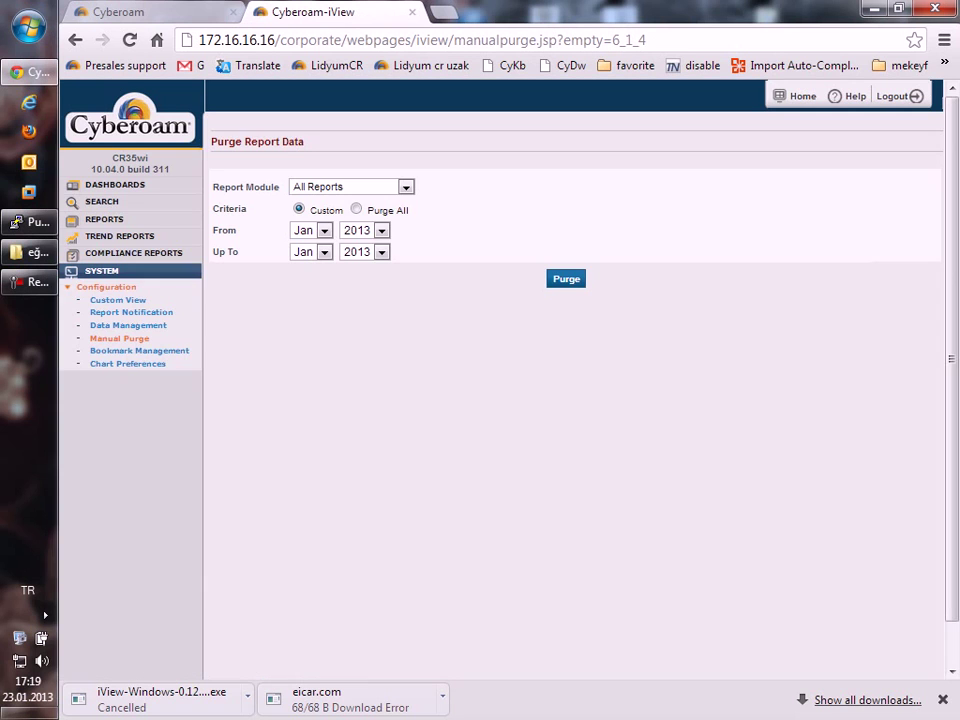
click(350, 187)
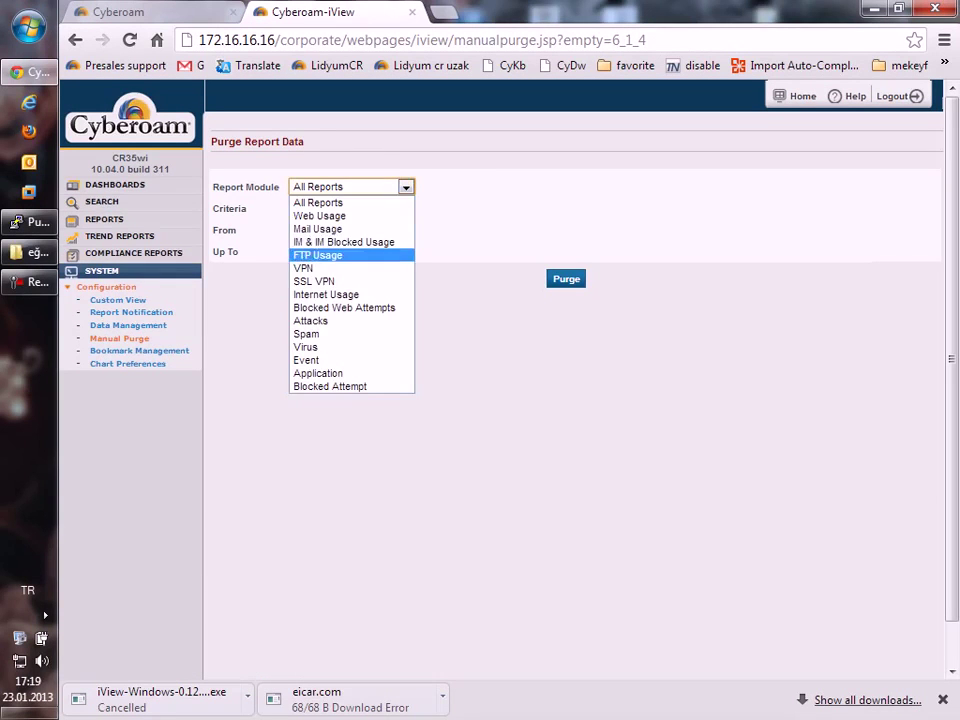
click(342, 242)
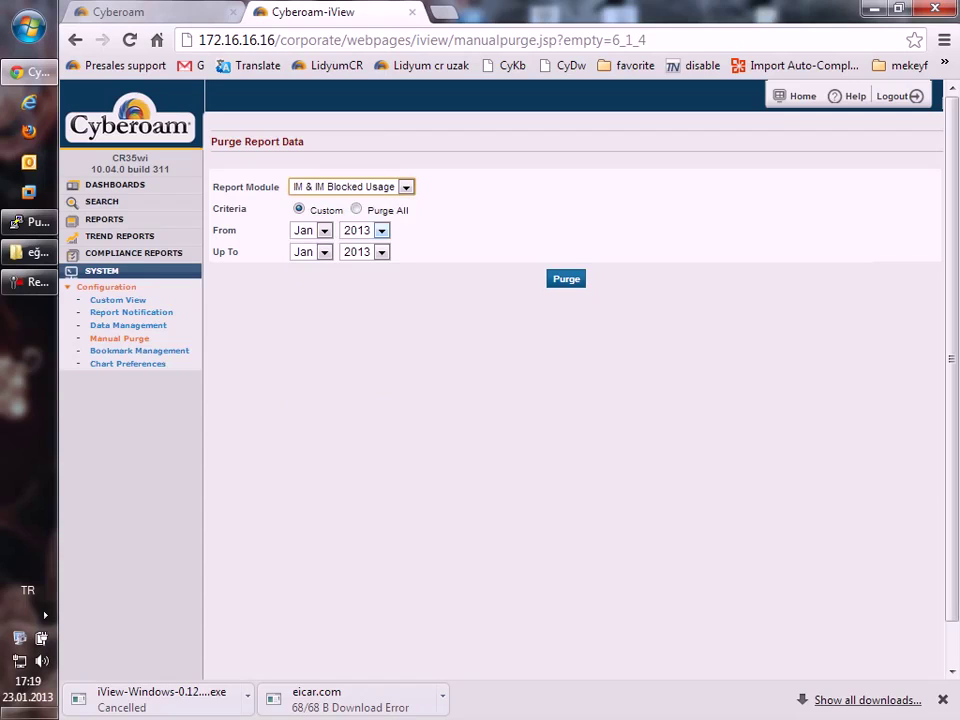
click(356, 209)
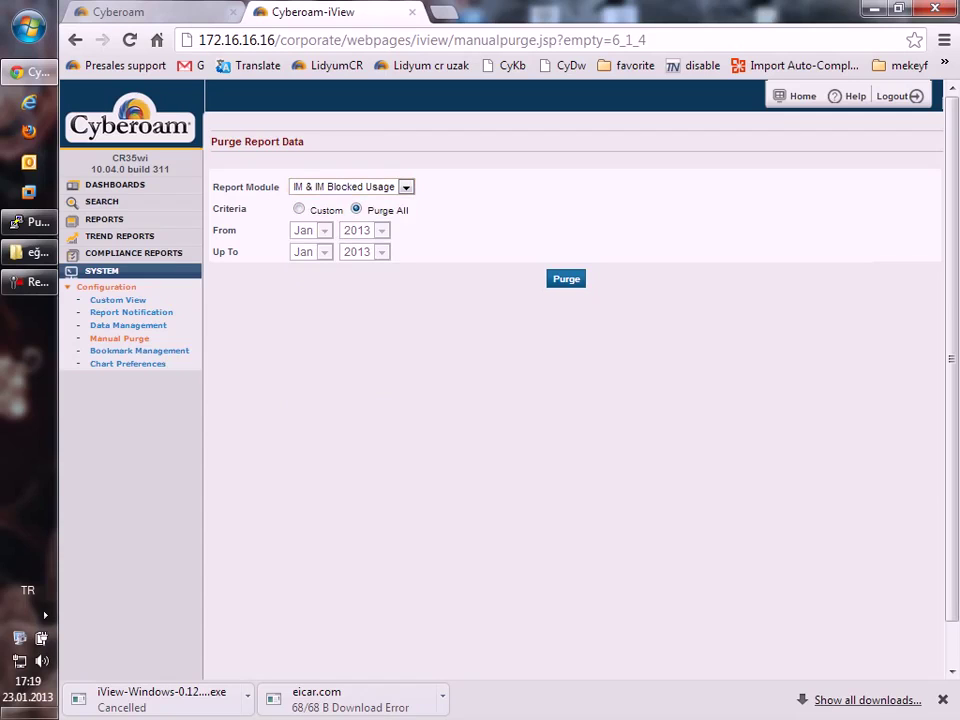
click(566, 278)
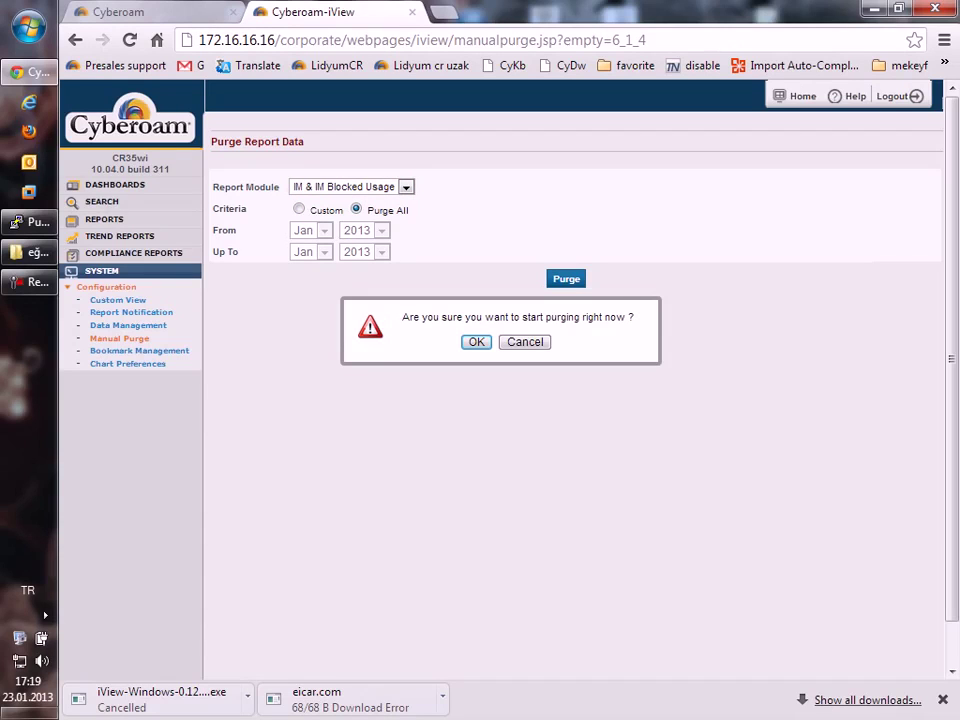
click(476, 341)
Purge All Reports for the custom range Jan 2013 to Jan 2013 and confirm.
click(405, 187)
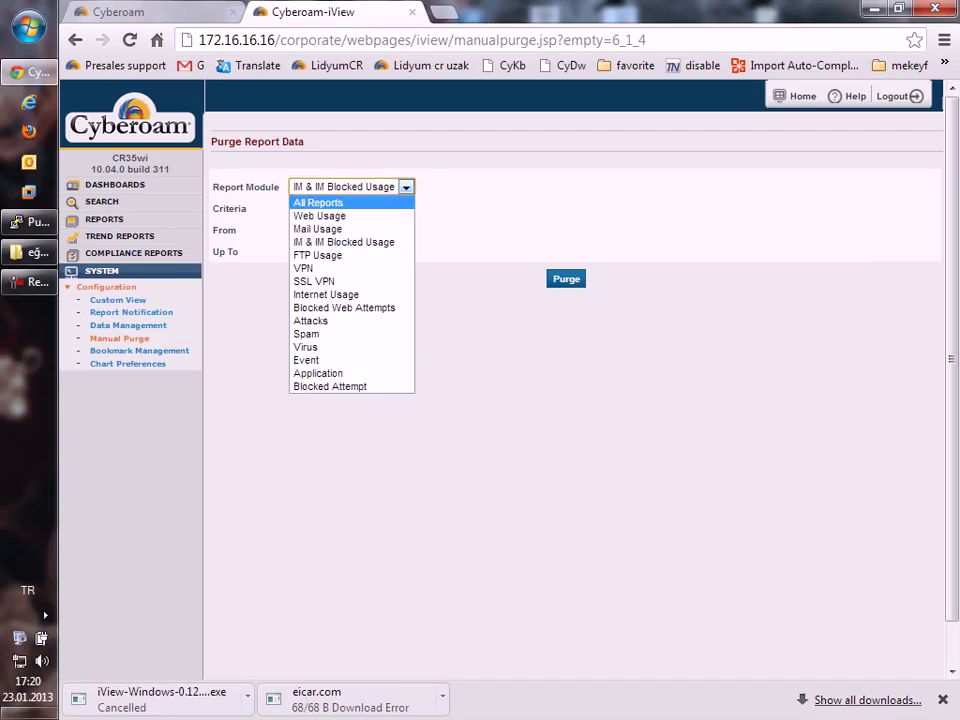
click(320, 199)
click(298, 209)
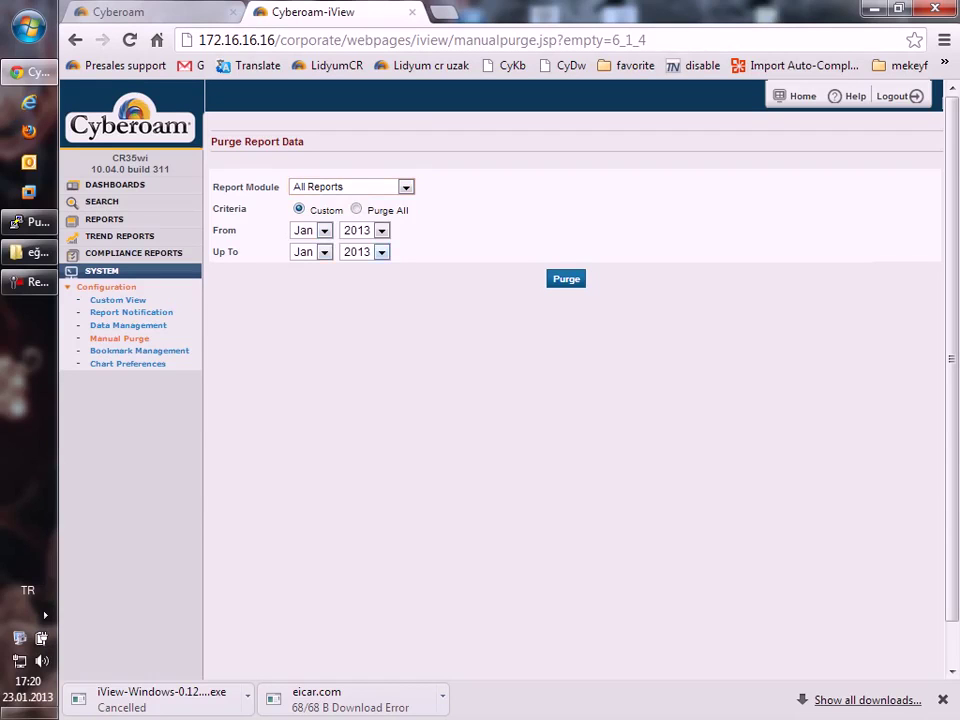
click(324, 252)
click(324, 230)
click(566, 279)
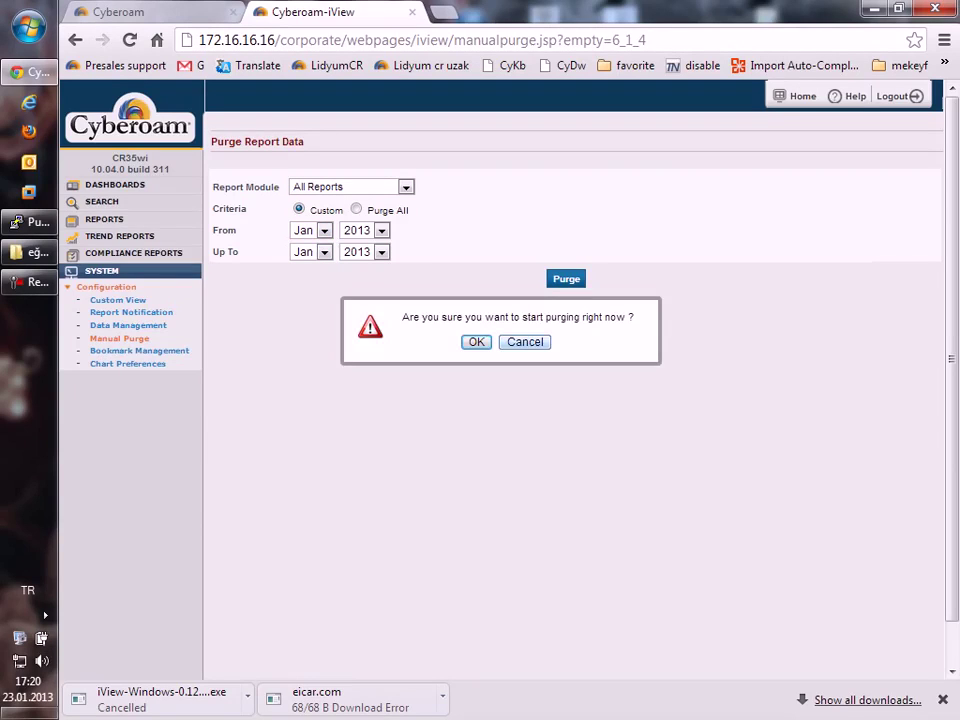
key(Return)
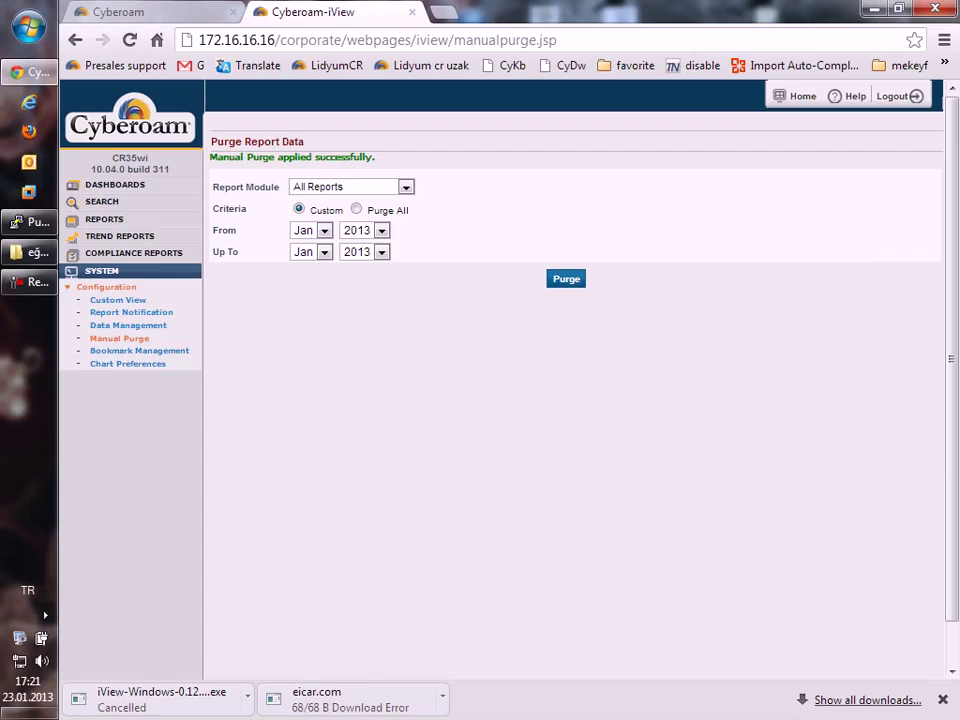
Close the iView reports tab and go to Network > Interface in the Cyberoam console.
key(ctrl+w)
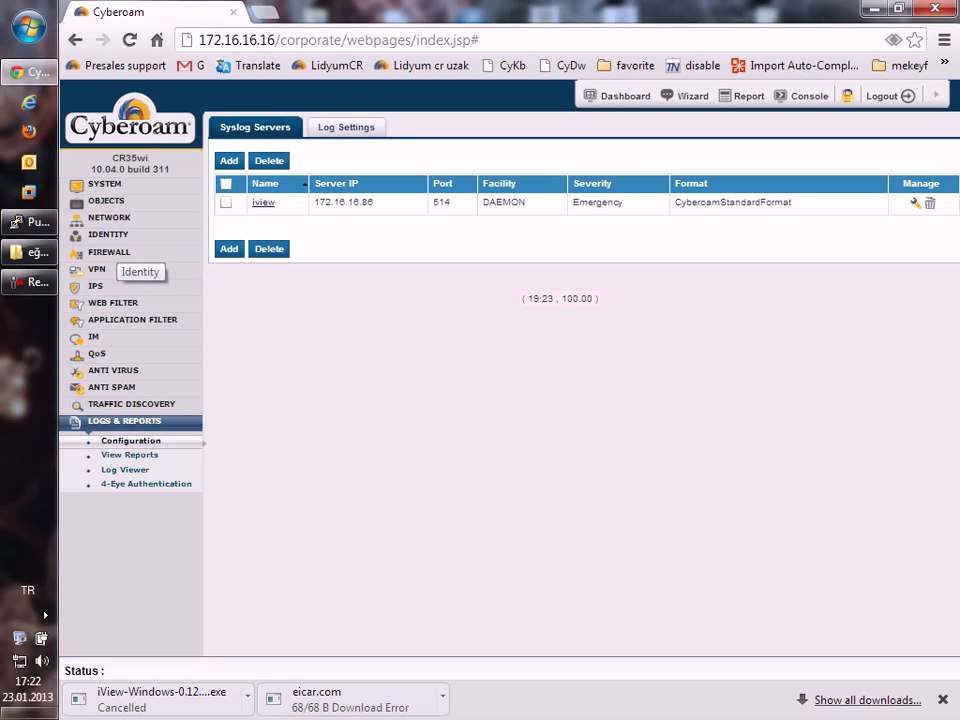
click(110, 217)
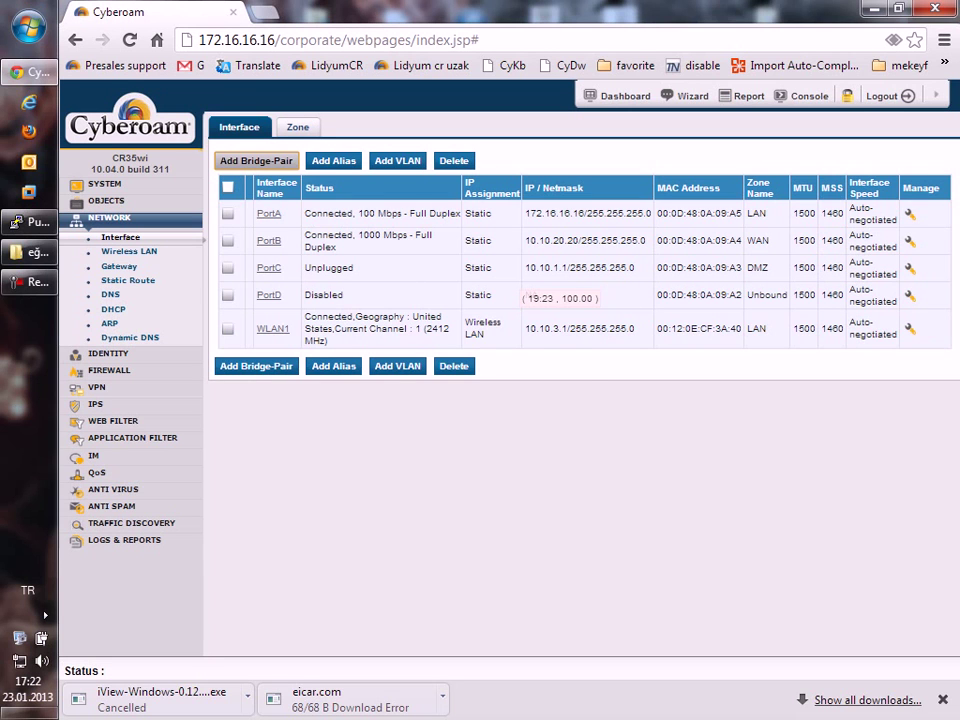
Start a bridge pair of PortC and PortD, then discard it and return to interfaces.
click(256, 160)
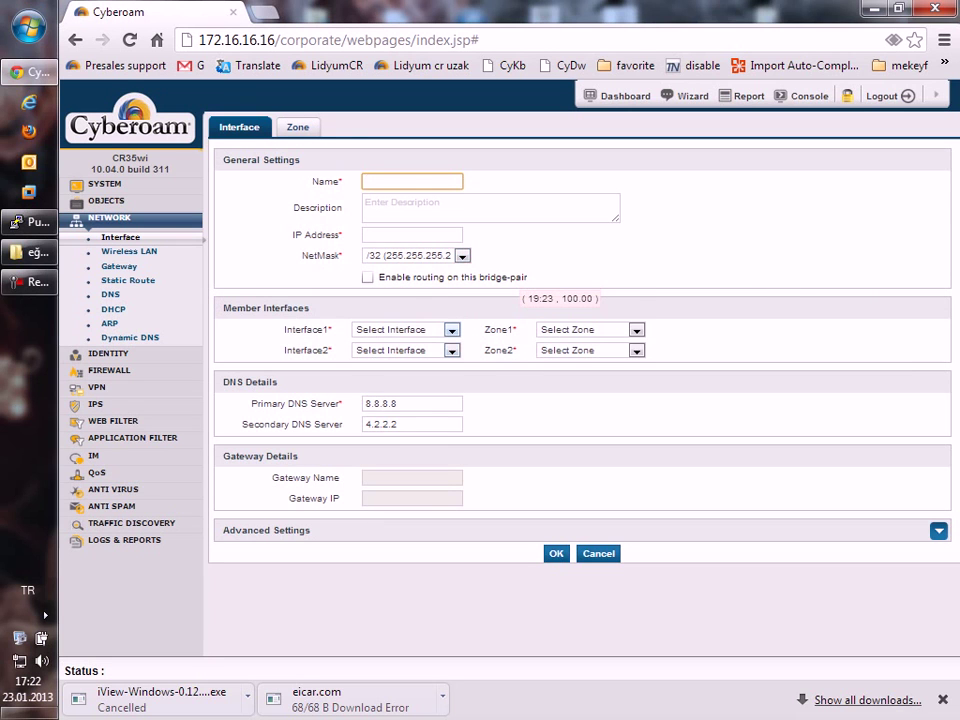
click(405, 329)
click(390, 380)
click(405, 350)
click(369, 413)
key(Return)
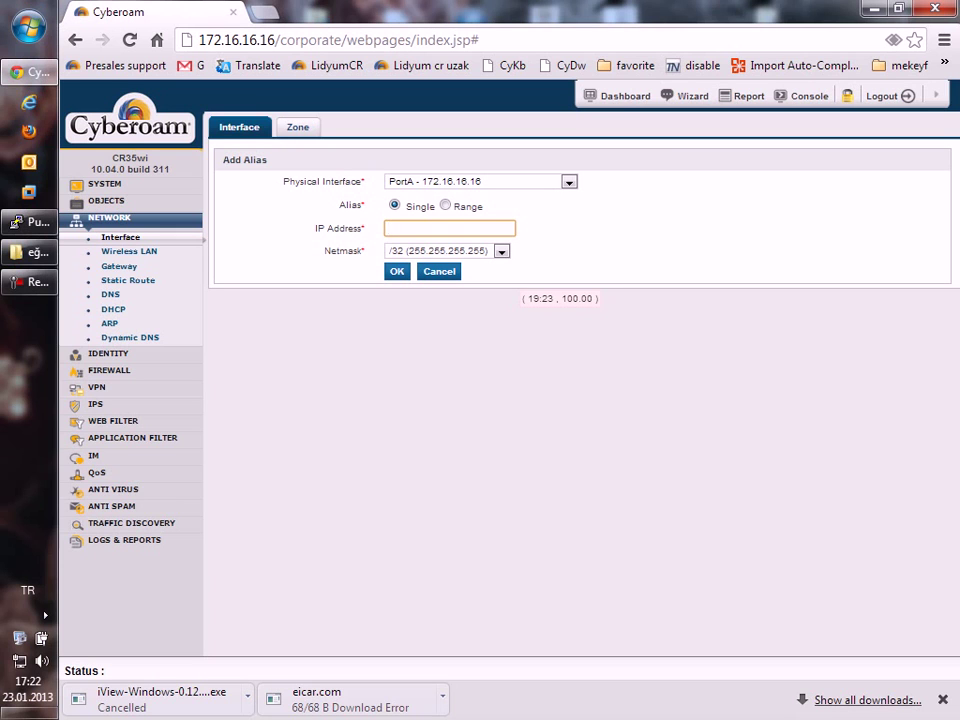
Save a PortB alias range from 10.10.20.21 to 10.10.20.29.
click(568, 181)
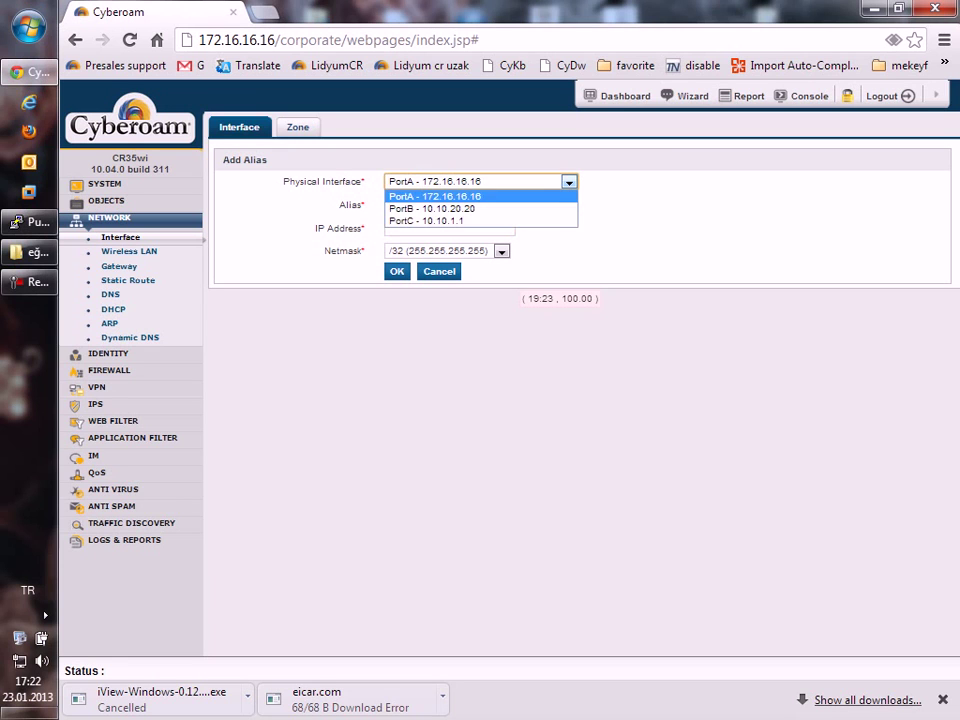
click(432, 208)
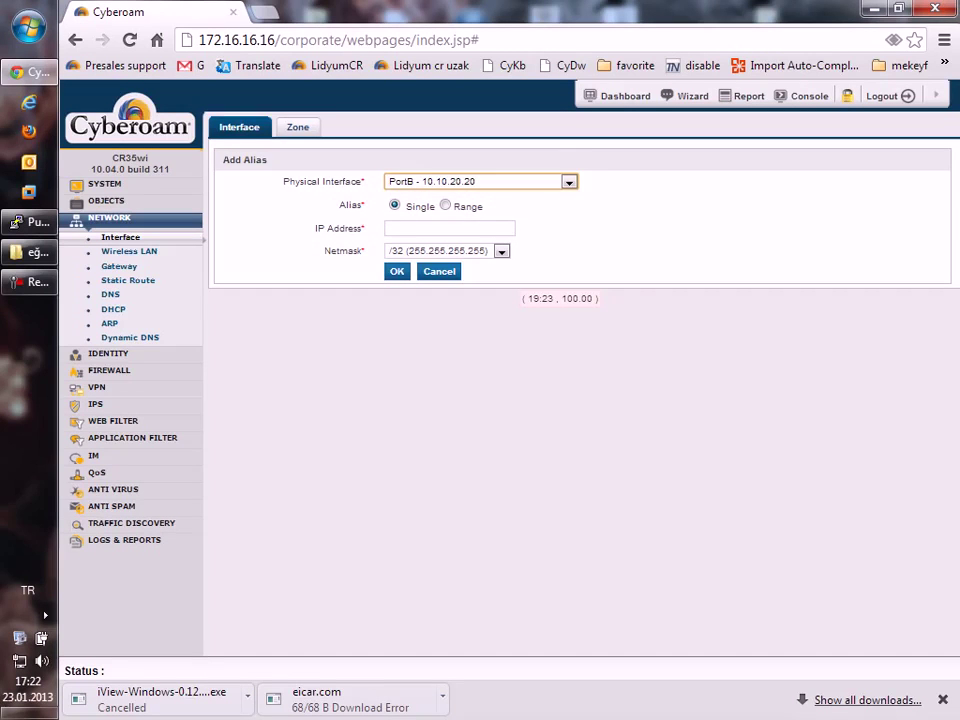
click(445, 205)
click(449, 228)
text(110)
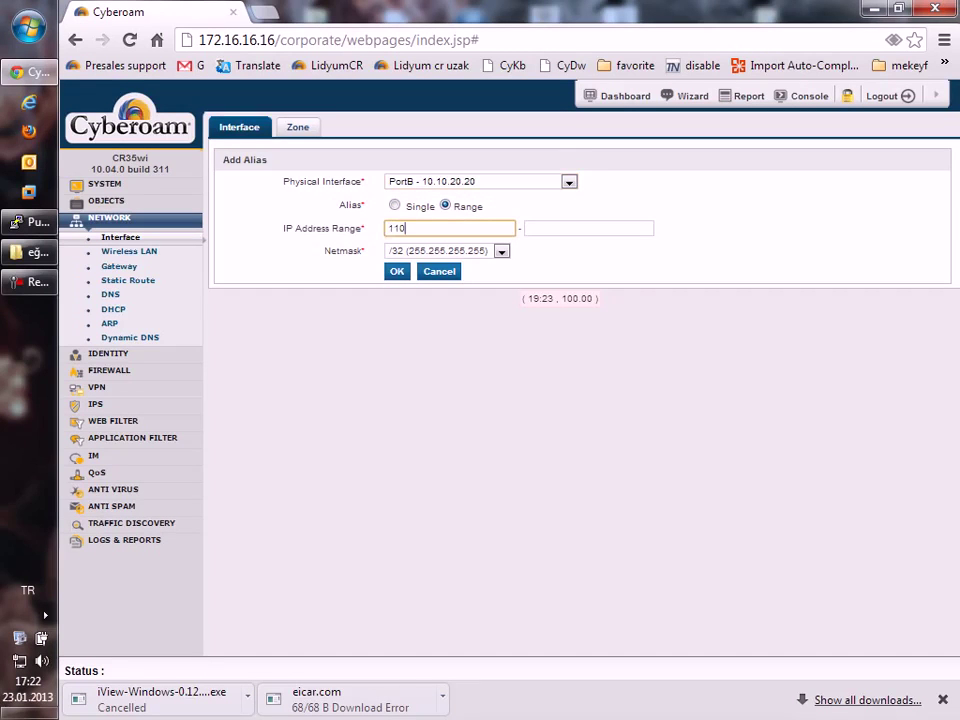
key(BackSpace)
text(0.10.20.21)
key(Tab)
text(10.10.20.29)
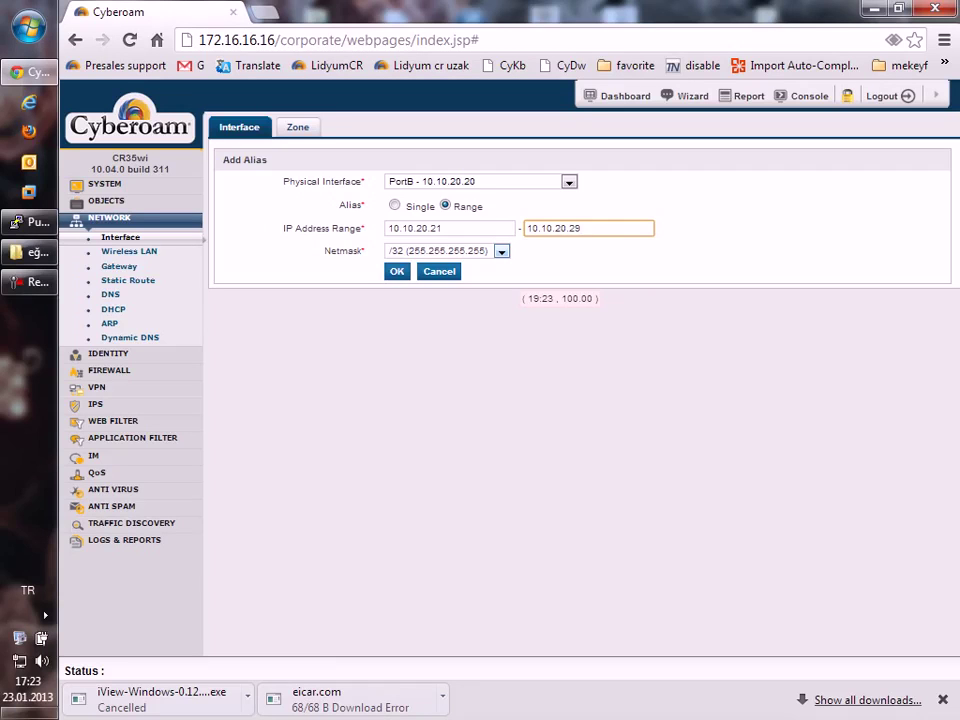
key(Return)
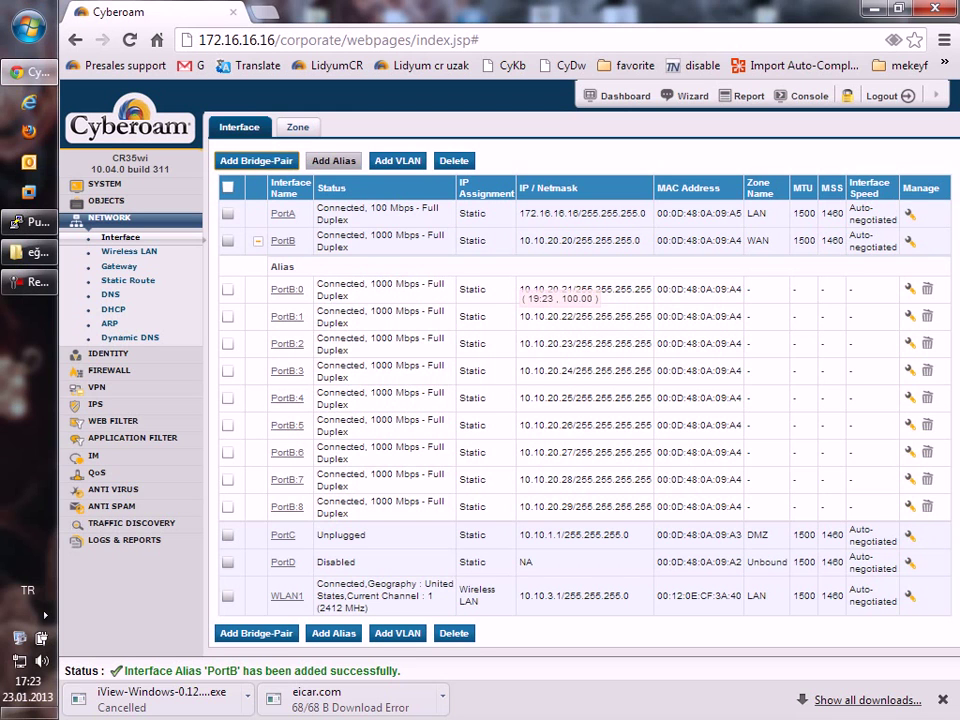
click(397, 160)
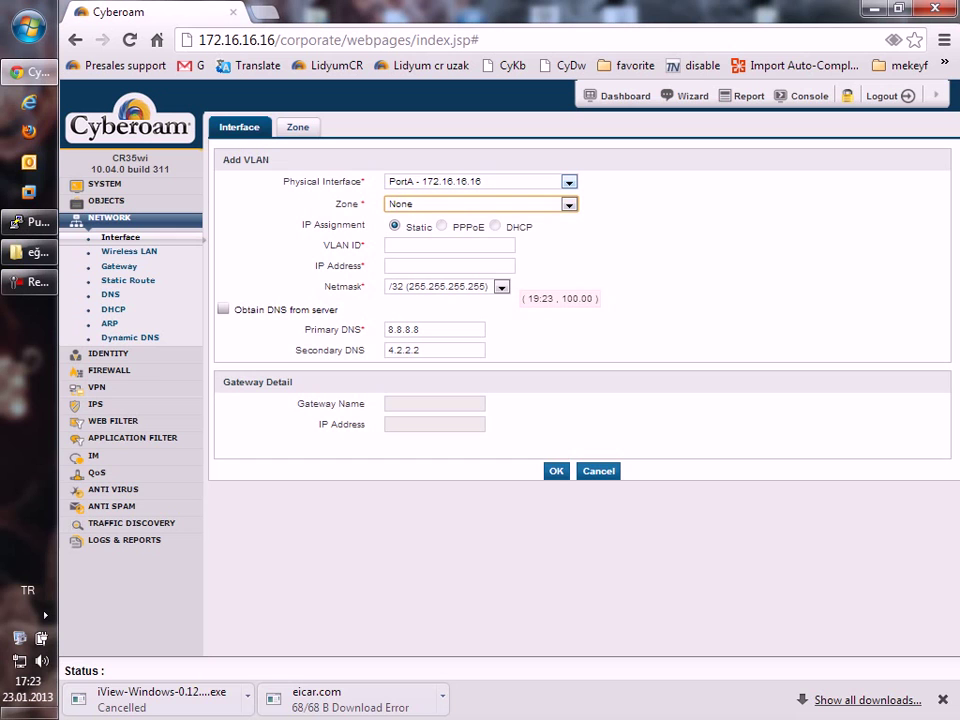
Enter VLAN ID 6 with IP address 192.168.2.1 and a /24 netmask.
click(450, 245)
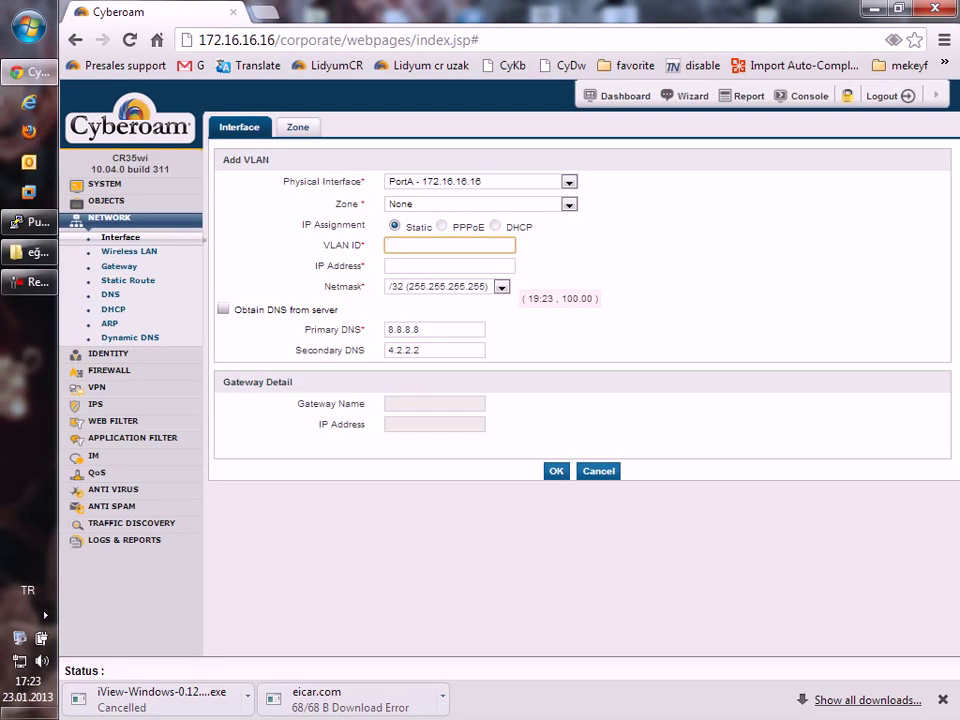
text(6)
click(450, 265)
text(192.)
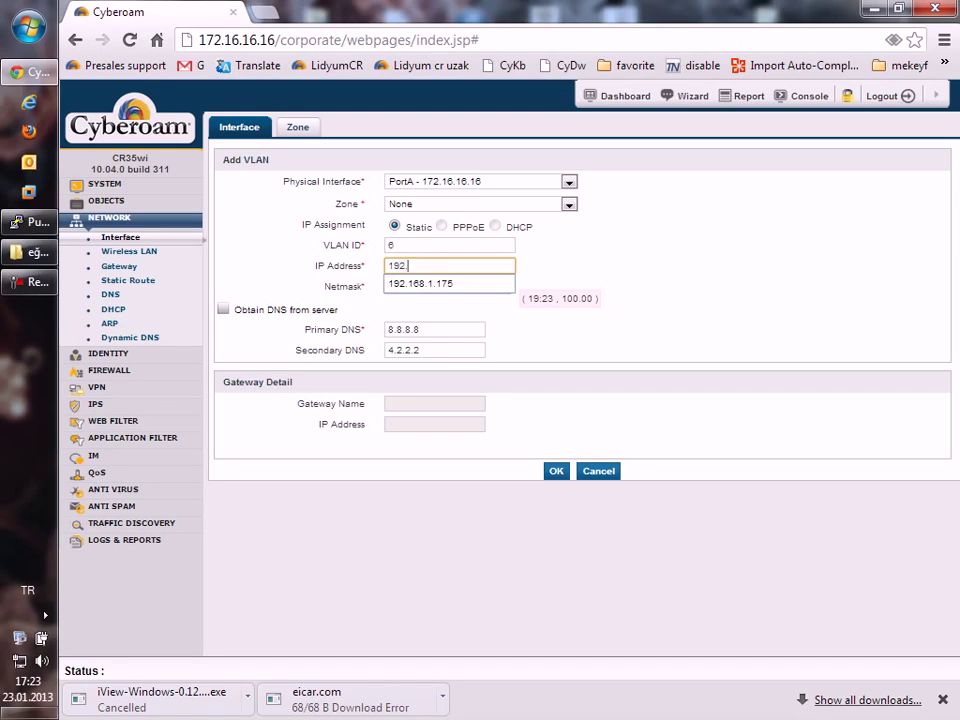
text(168.2.1)
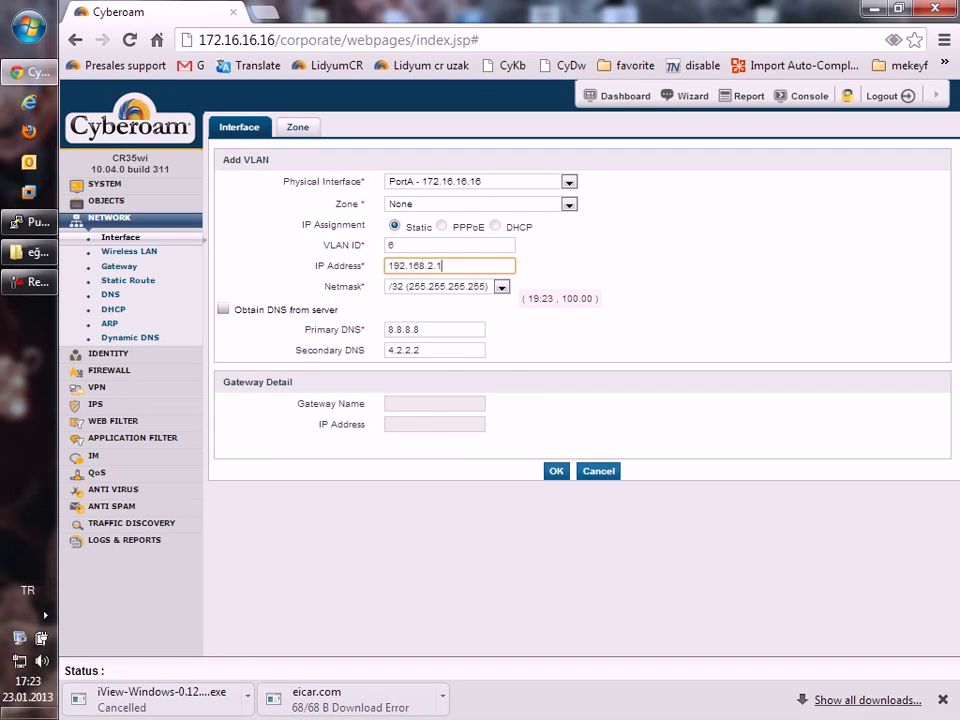
key(Tab)
key(alt+Down)
key(Down)
key(Return)
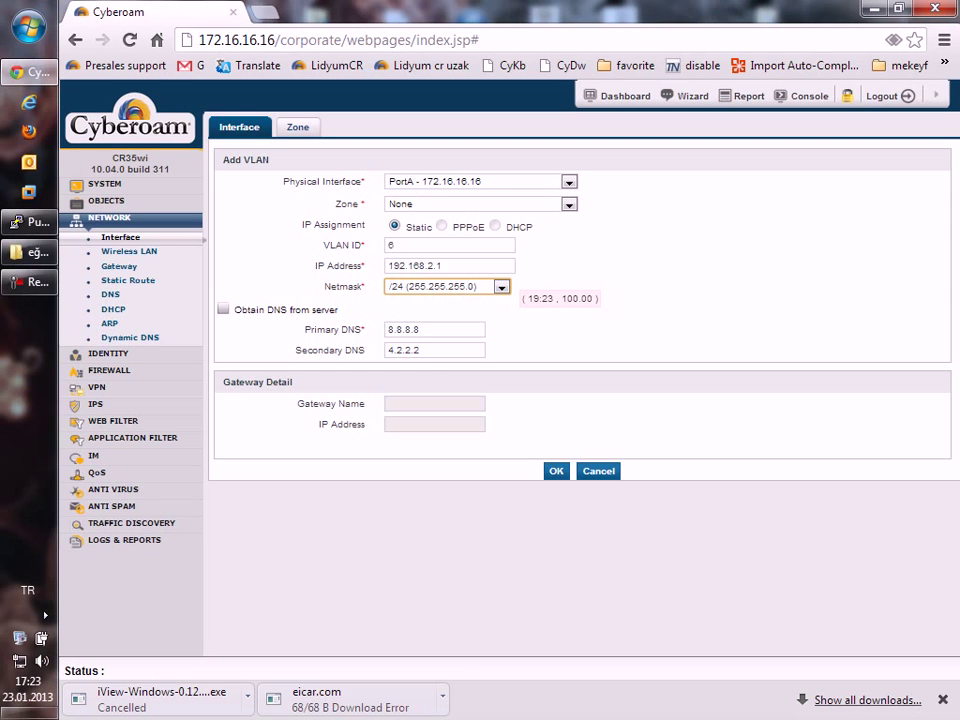
Save the PortA.6 VLAN in the LAN zone, then go to the DHCP server settings.
key(Return)
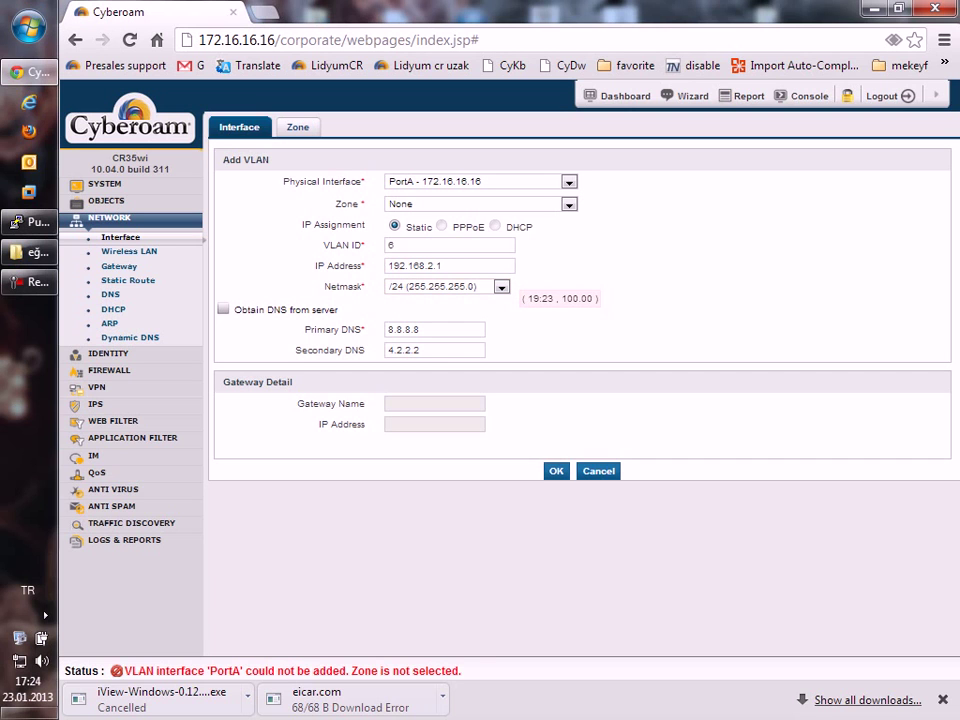
click(480, 204)
key(Down)
key(Return)
key(Return)
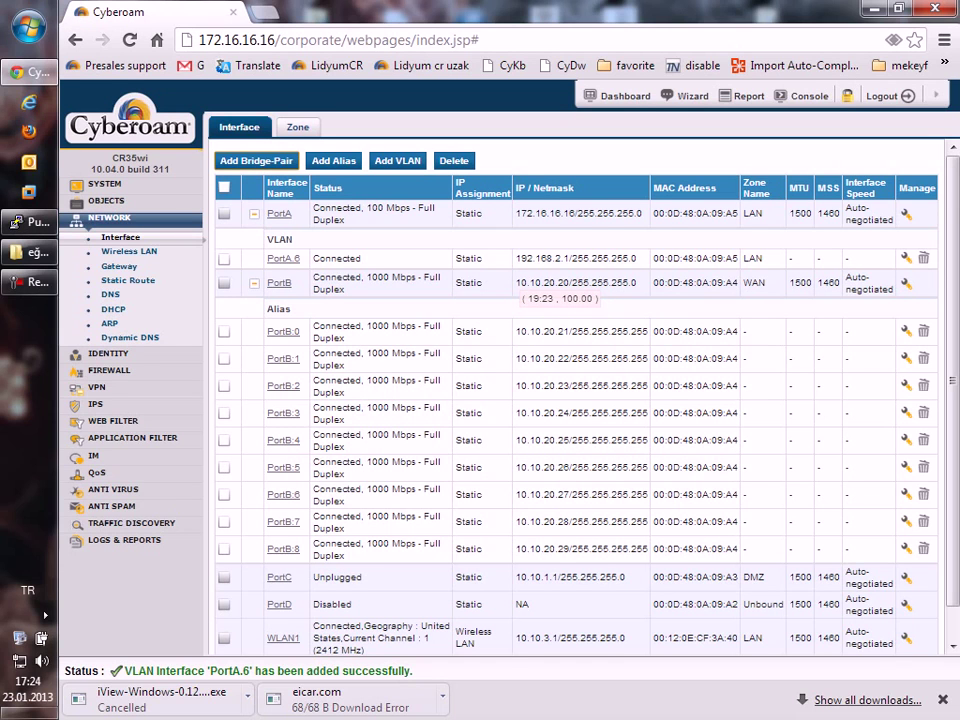
drag(571, 258, 484, 258)
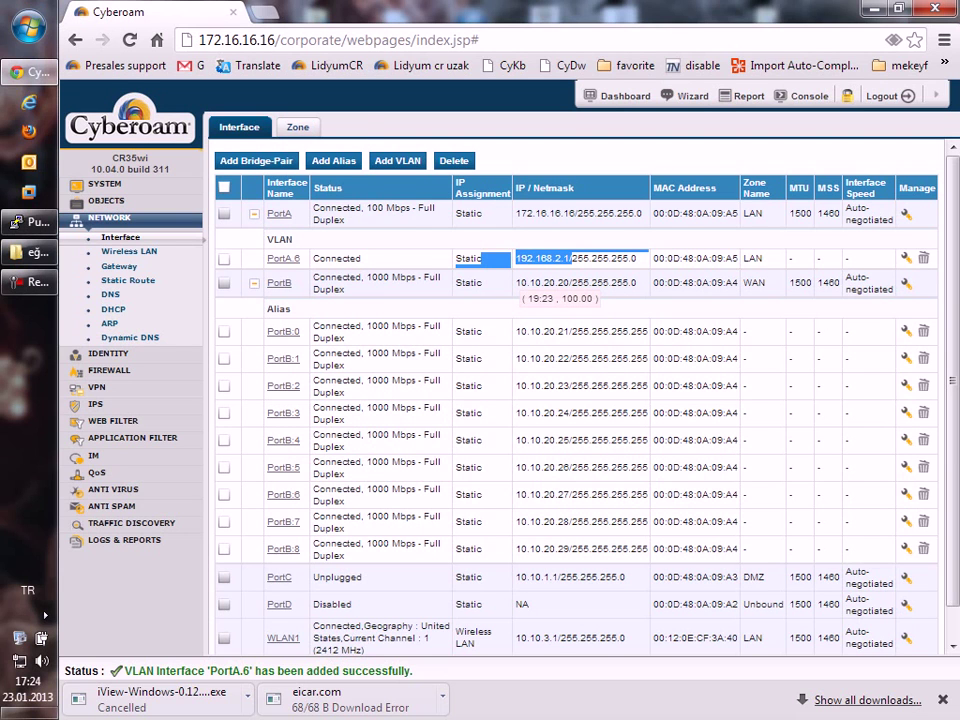
click(113, 309)
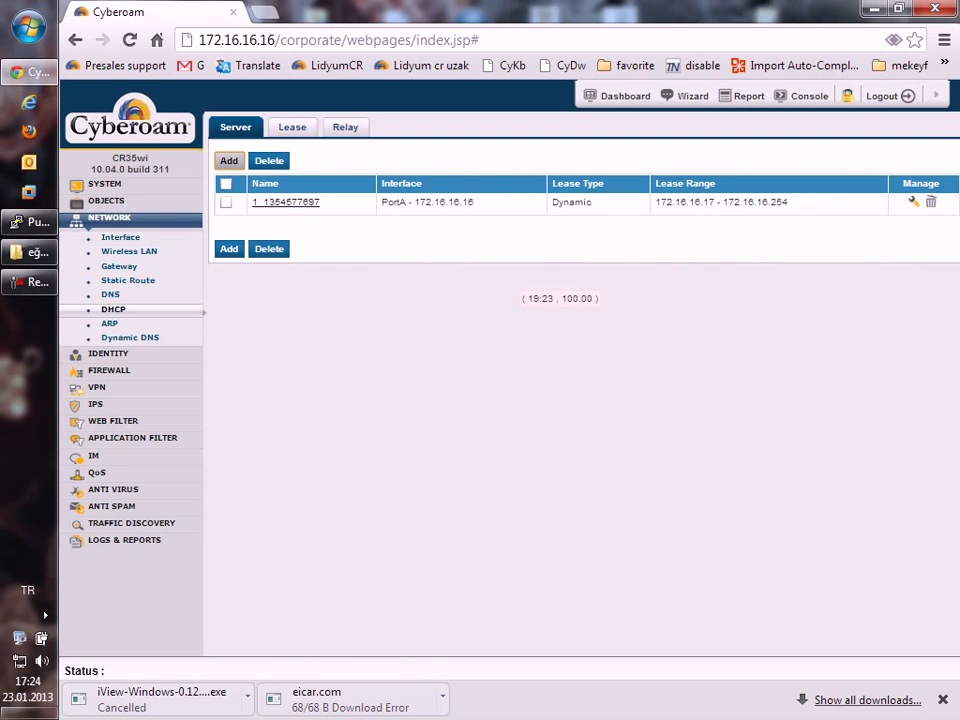
Begin a DHCP server on PortA VLAN 6 with gateway 192.168.2.1 and /24 mask, then cancel it.
click(229, 160)
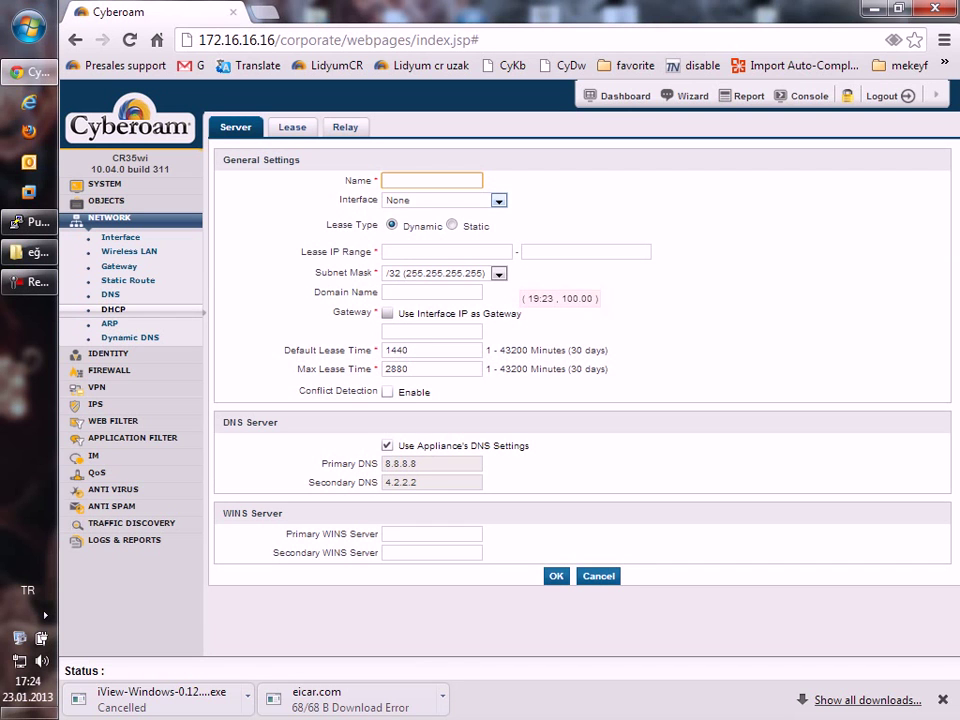
text(aa)
click(440, 200)
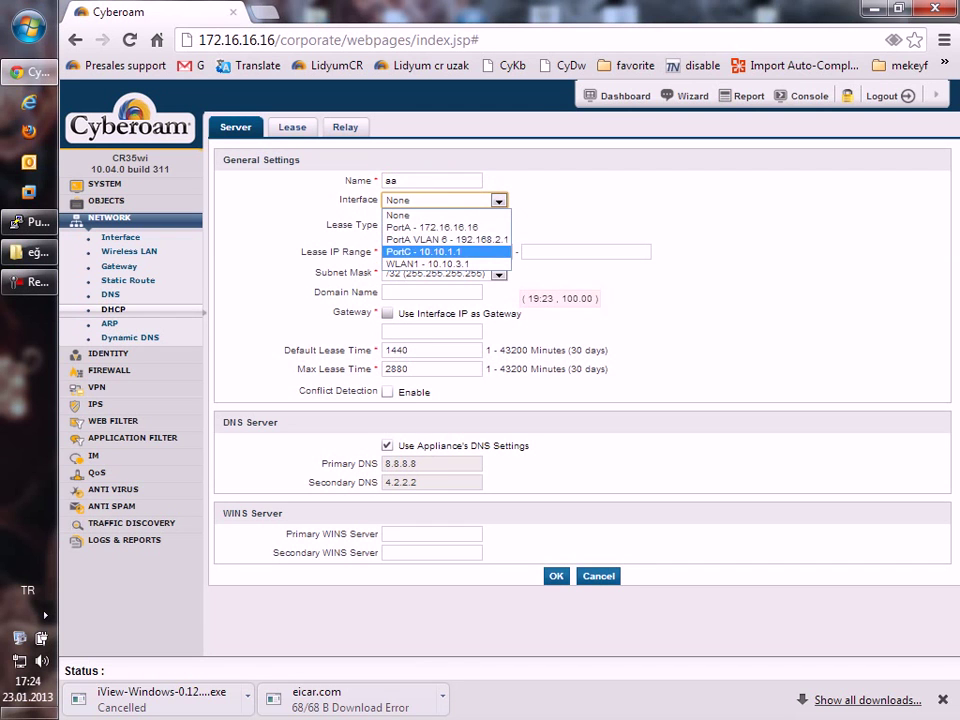
click(447, 239)
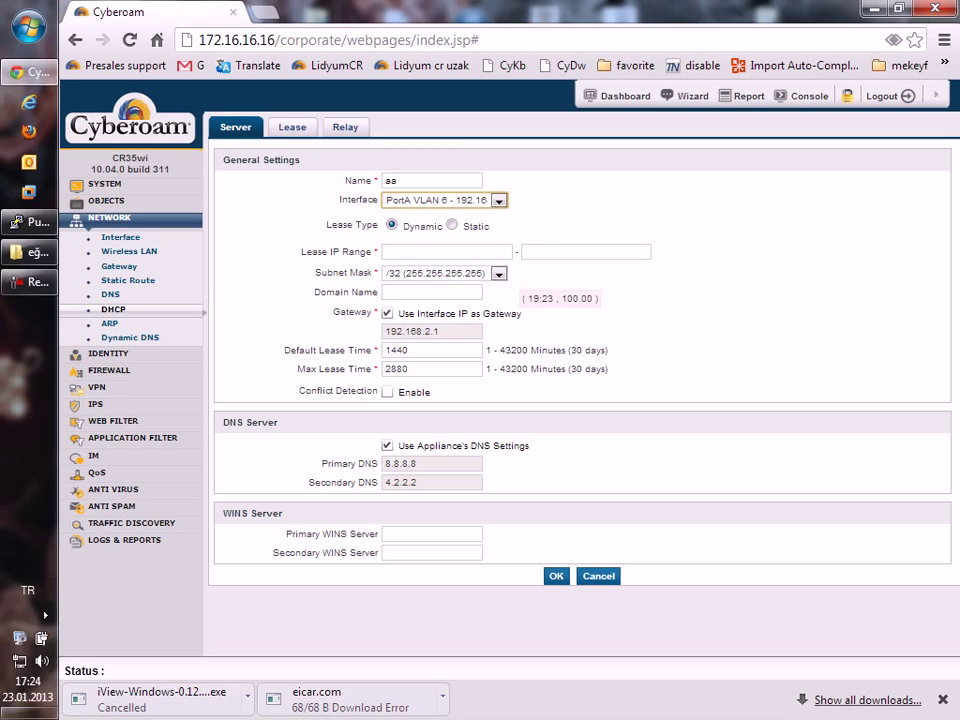
double_click(386, 331)
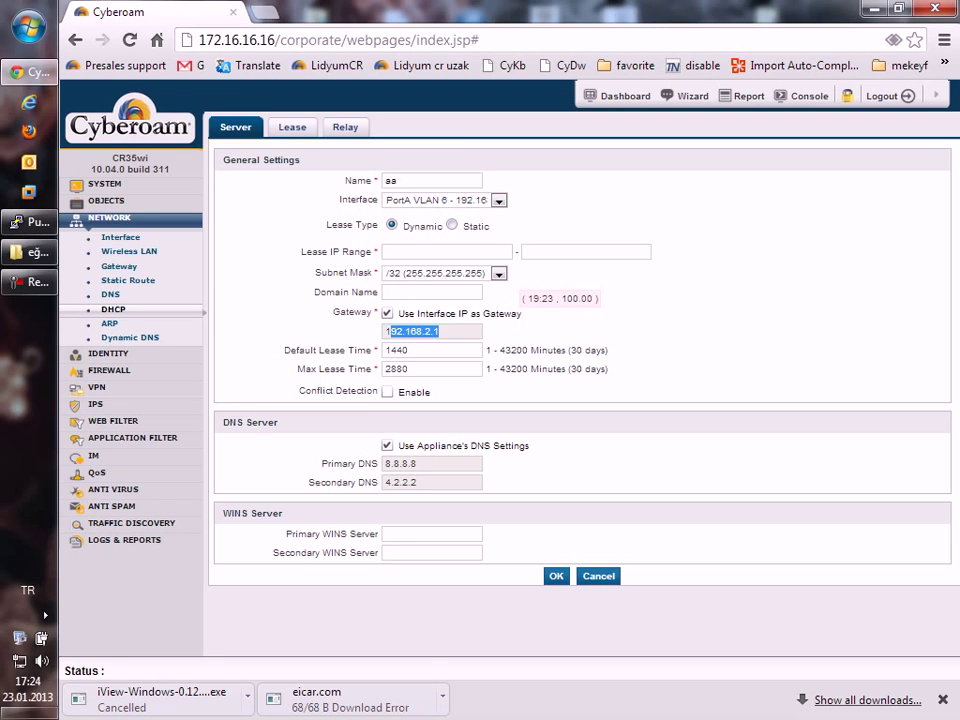
click(446, 251)
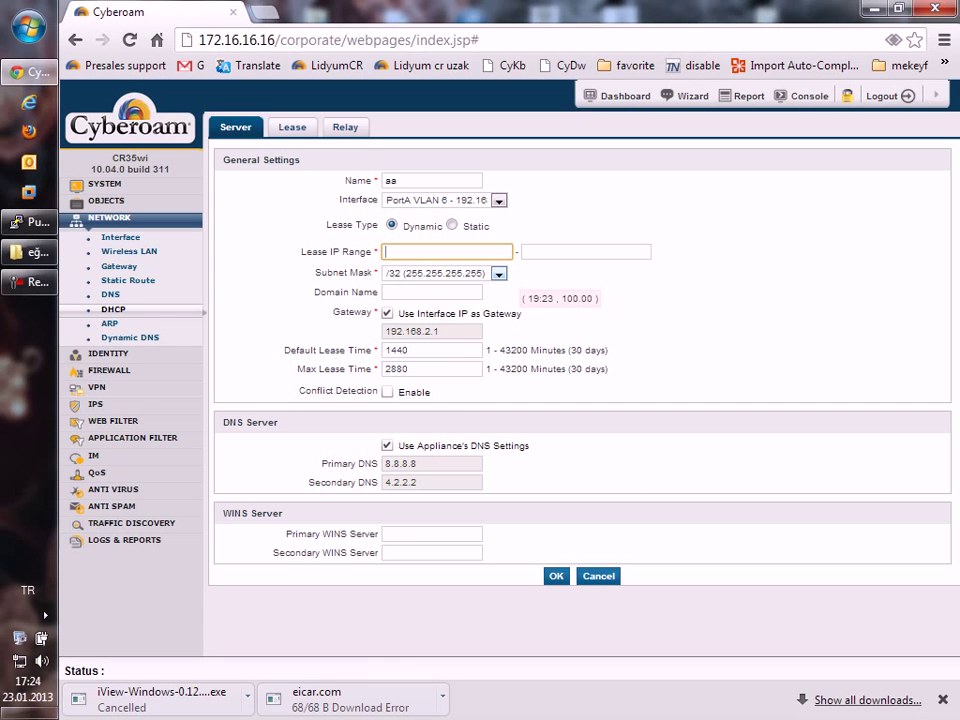
click(445, 273)
click(440, 386)
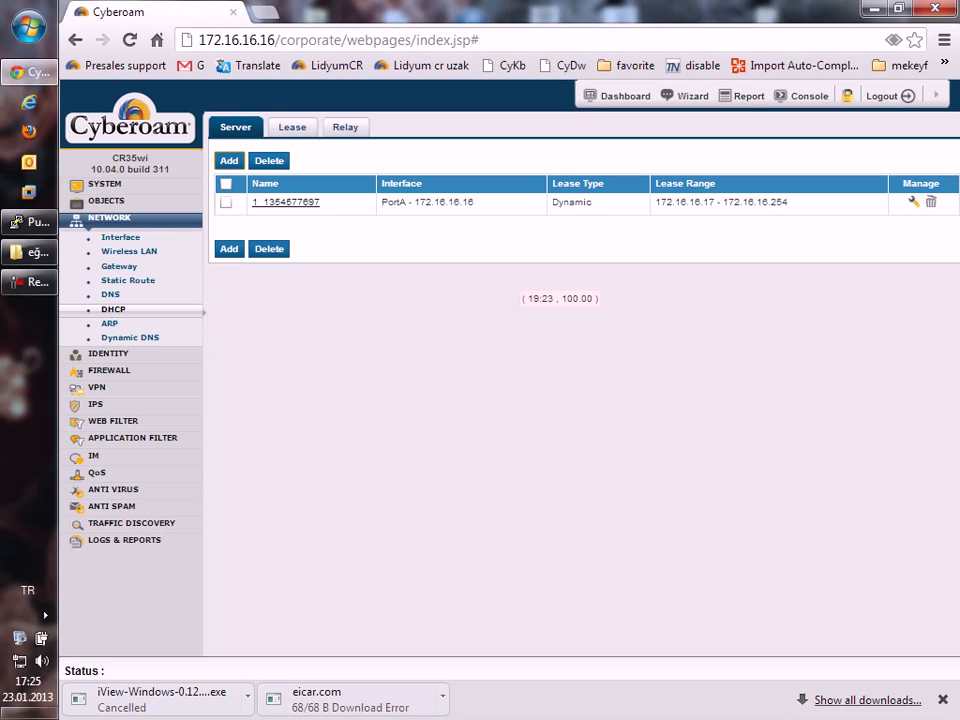
View the System Administration page, then expand the Network settings section.
click(104, 184)
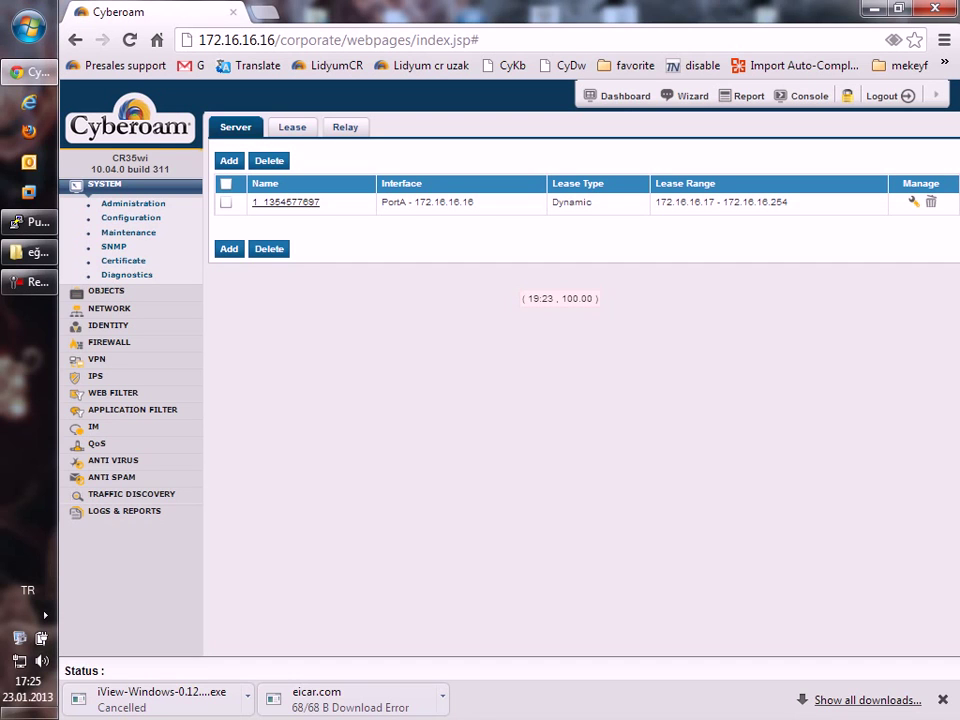
click(133, 203)
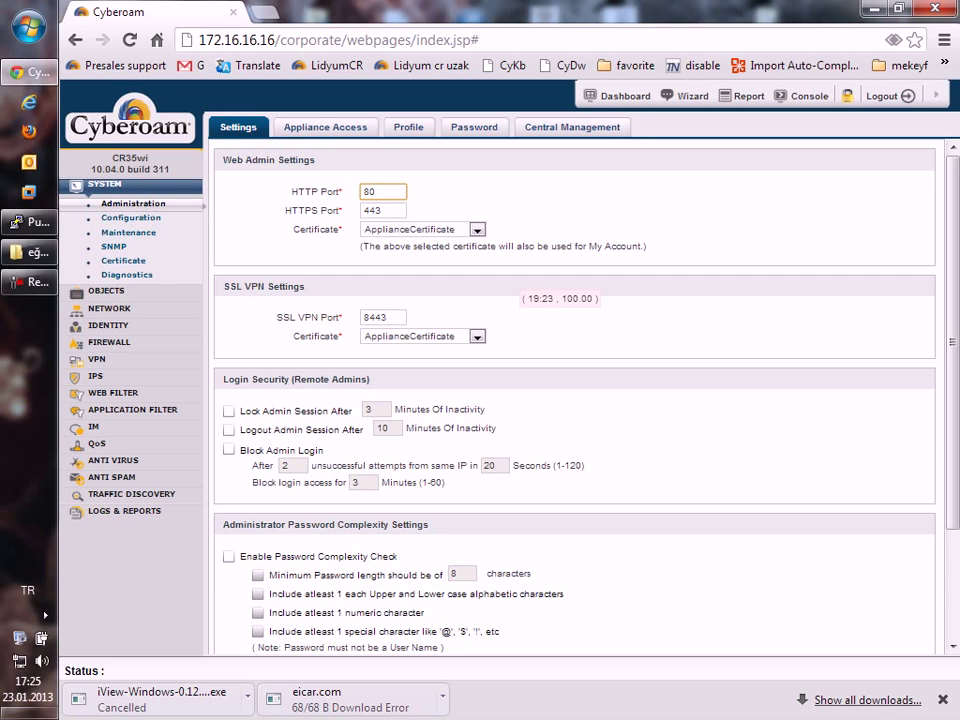
click(109, 308)
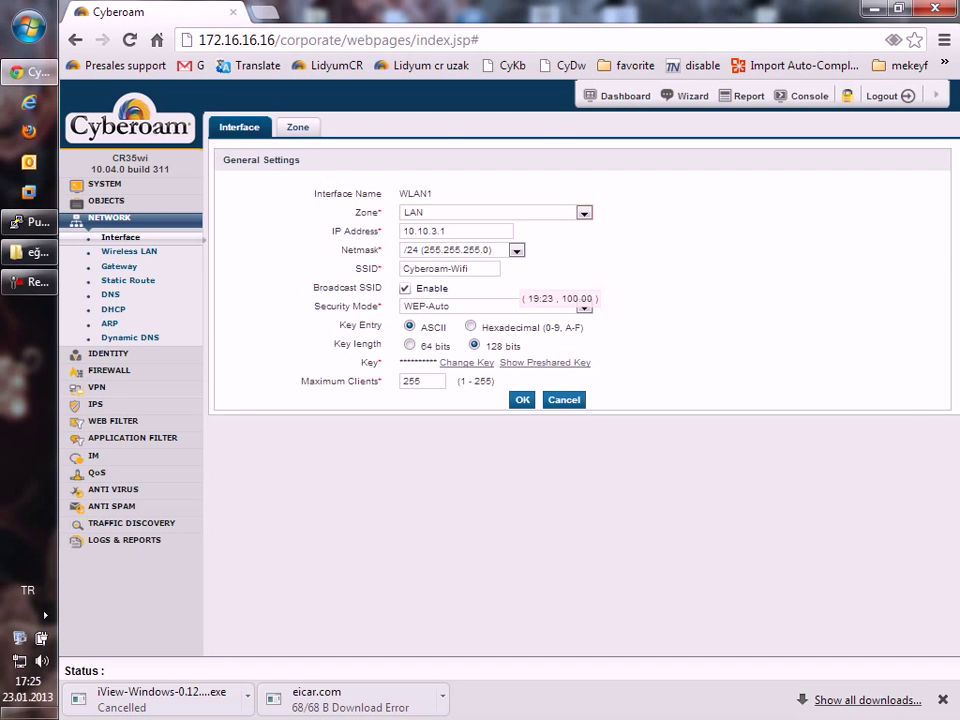
Edit the WLAN1 access point and change its zone from LAN to misafir.
click(129, 251)
click(418, 127)
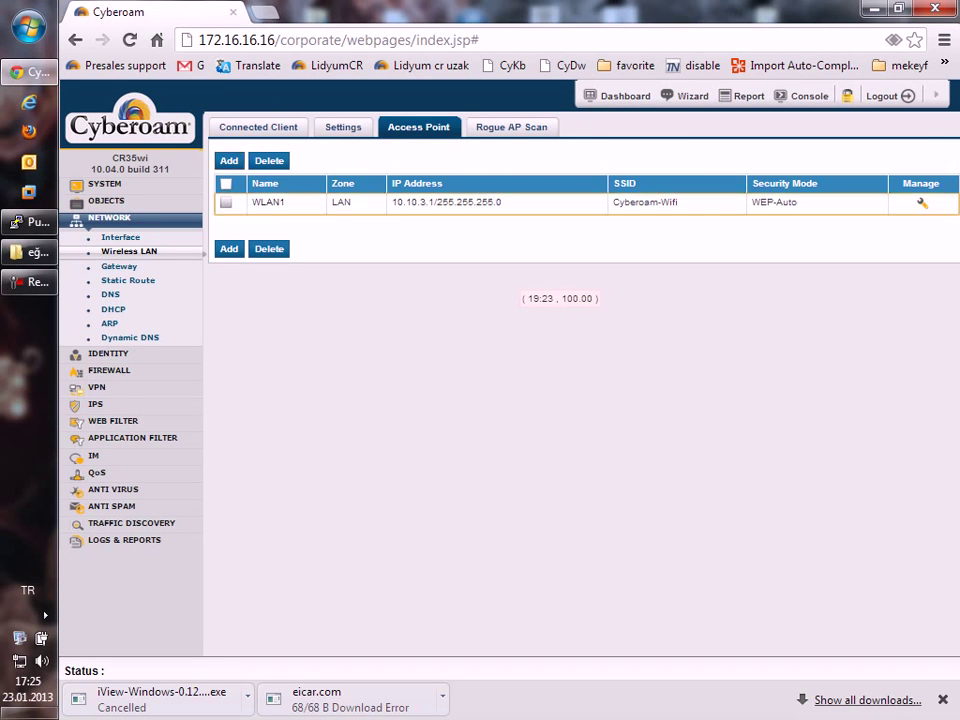
key(alt+Down)
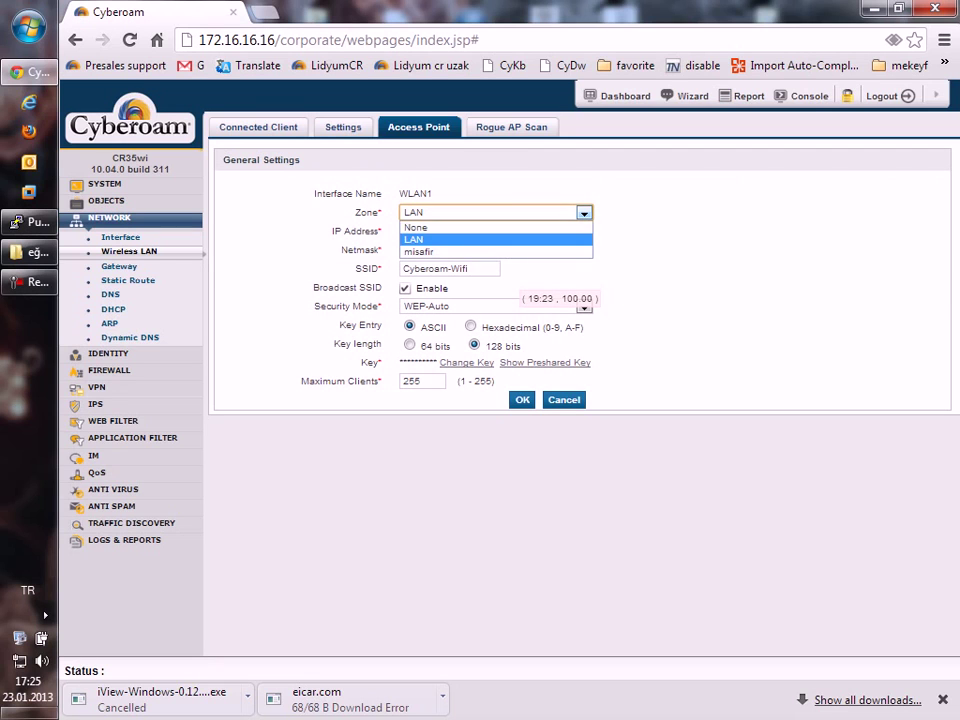
key(Down)
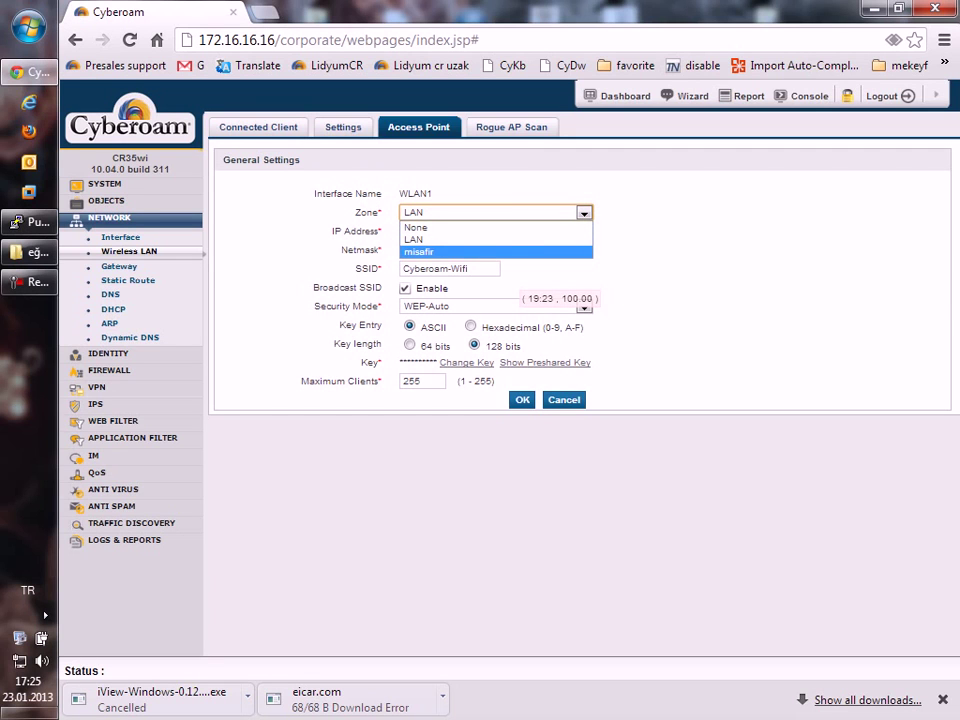
key(Return)
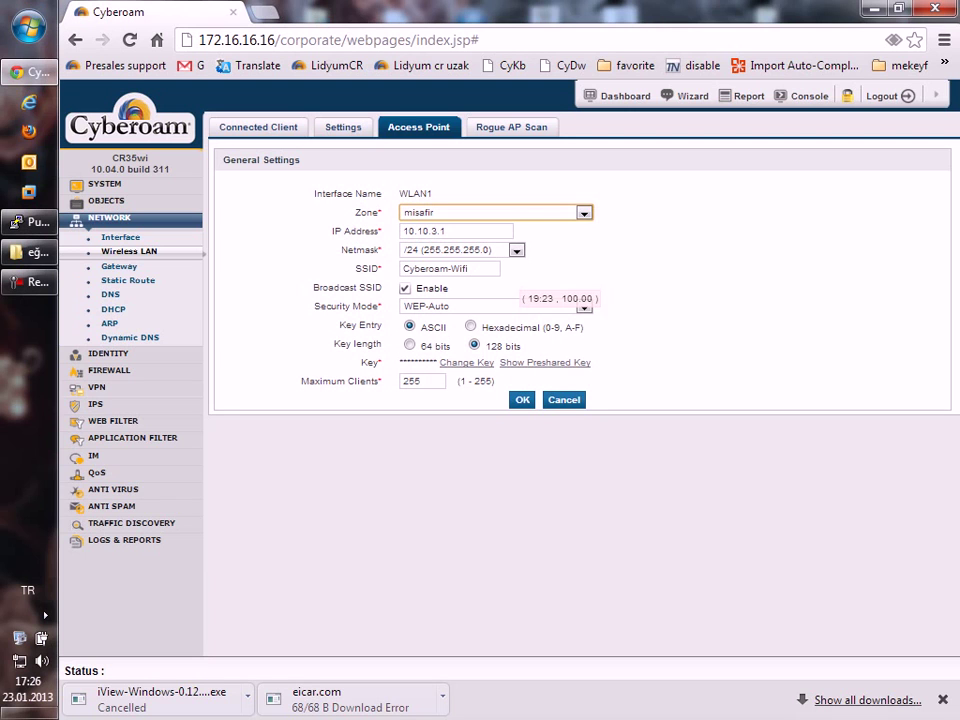
key(Tab)
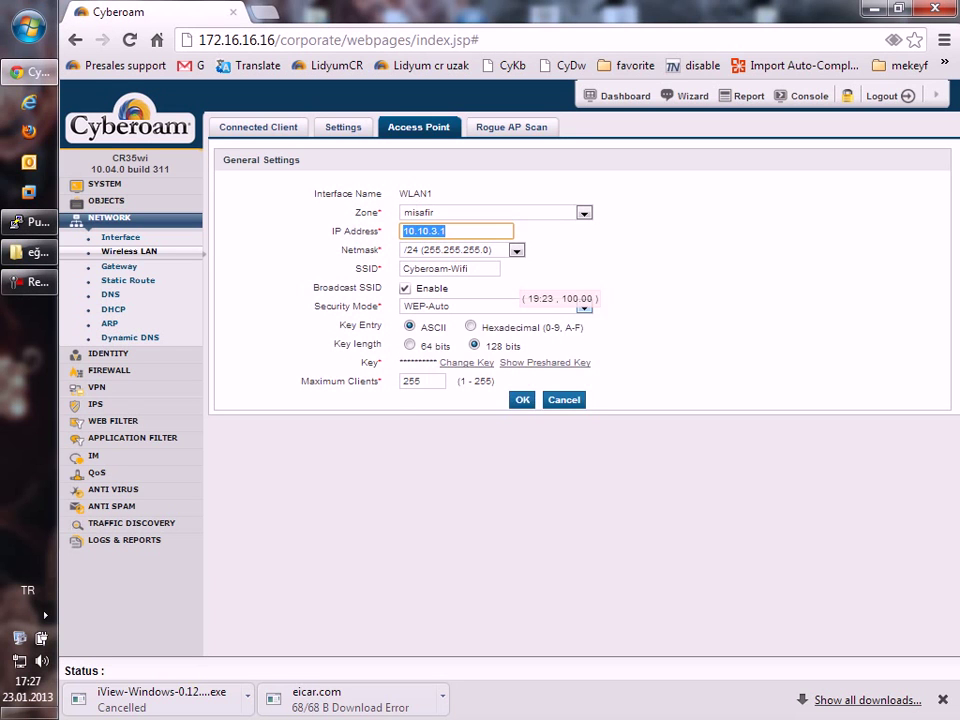
Switch WLAN1 security to WPA2-PSK, enter a pass phrase, and save the access point.
click(490, 306)
click(428, 381)
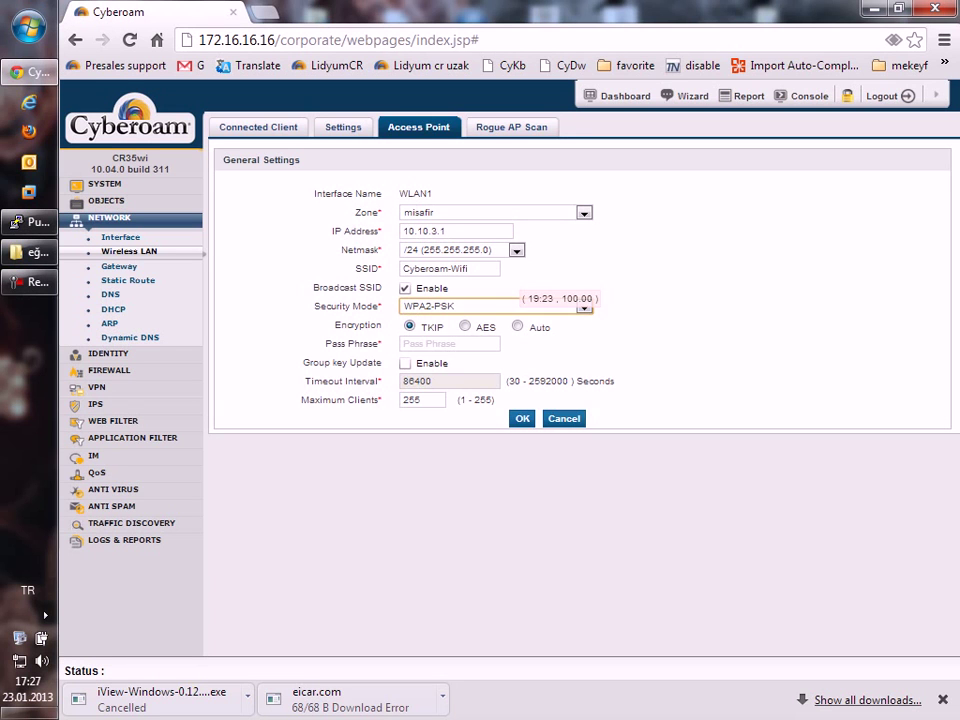
click(450, 343)
text(123456)
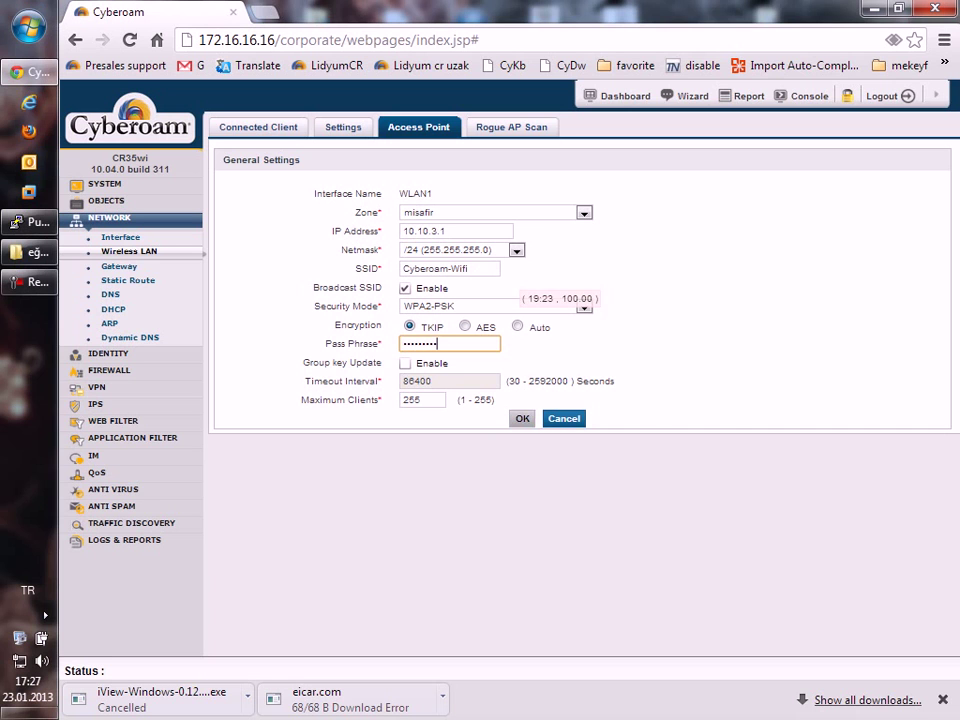
key(Return)
key(Return)
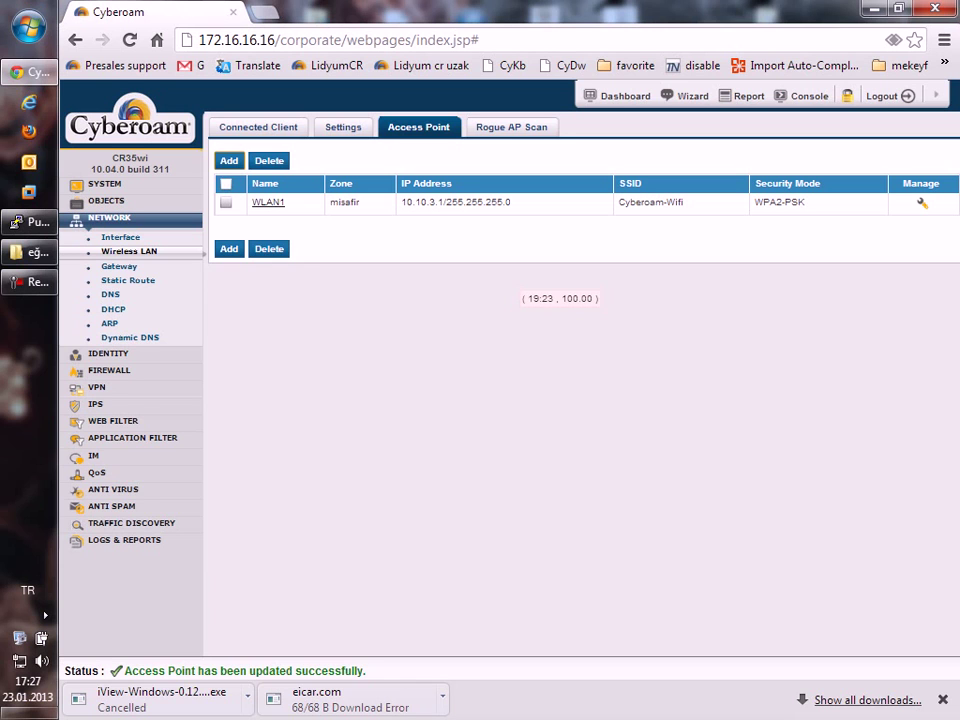
click(229, 160)
Enter the new LAN access point with a /24 netmask, mistakenly putting lidyum as IP and 10.10.15.1 as SSID.
key(alt+Down)
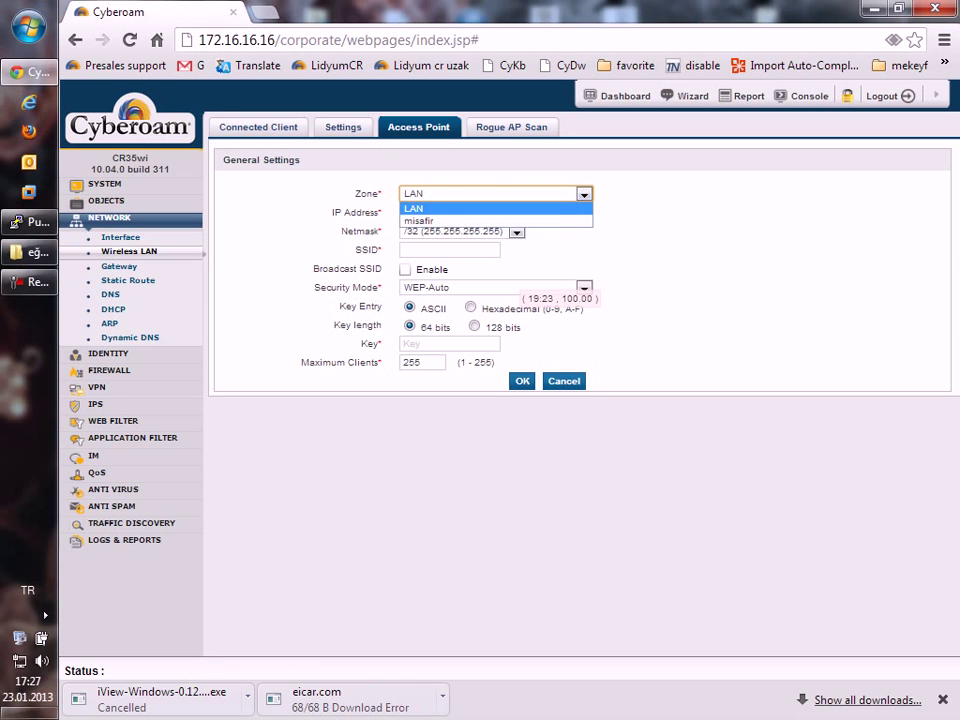
key(Return)
click(456, 212)
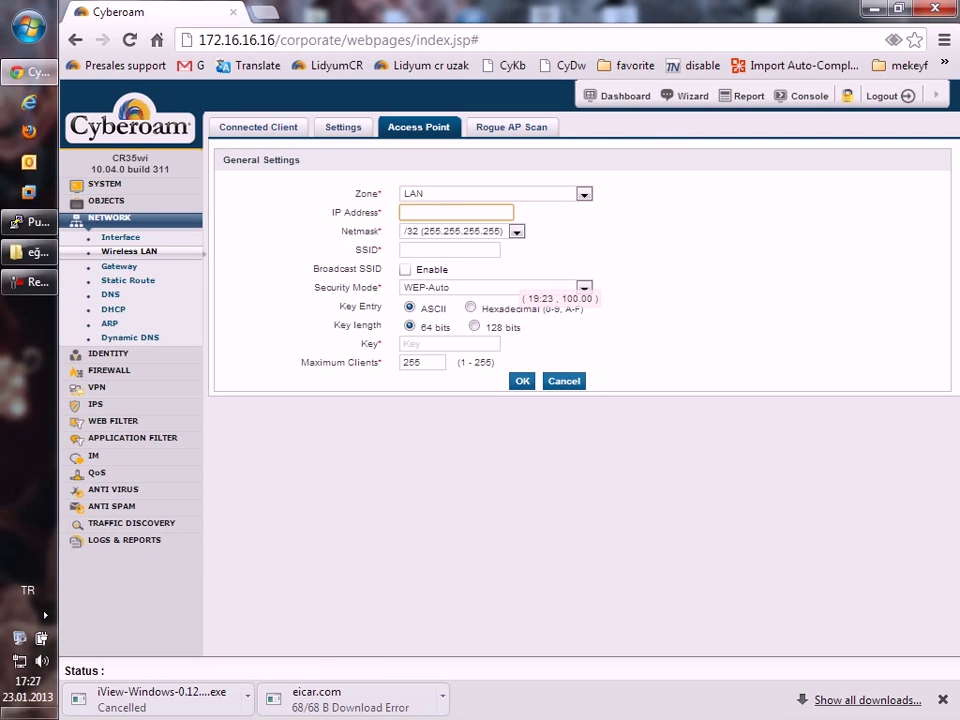
text(lidyum)
key(Tab)
key(alt+Down)
key(Down)
key(Down)
key(Down)
key(Down)
key(Down)
key(Down)
key(Down)
key(Down)
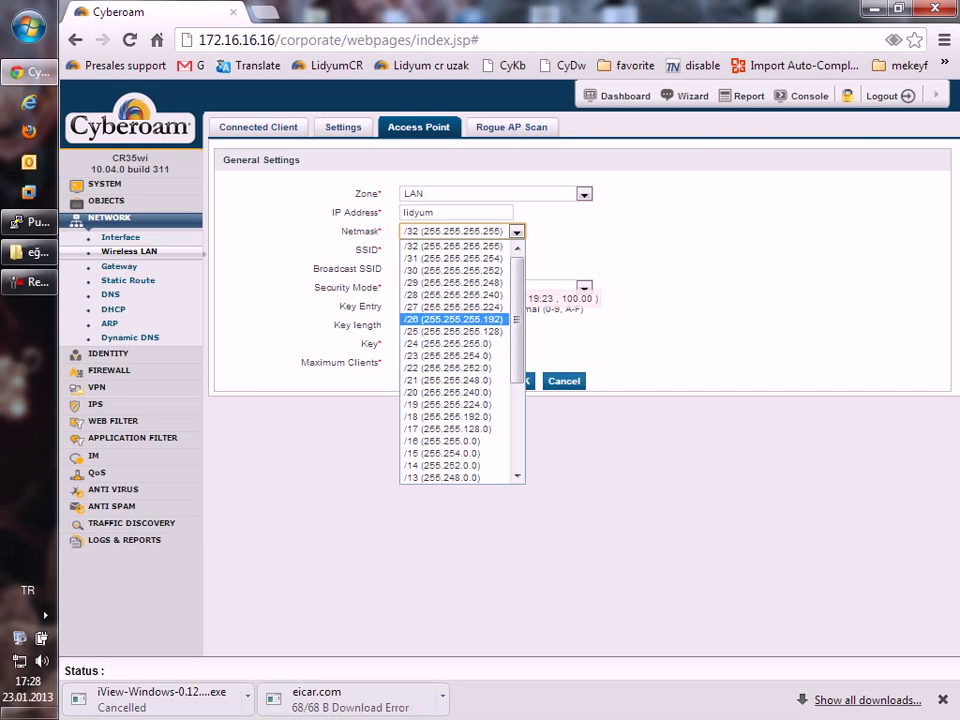
key(Return)
key(Tab)
text(10)
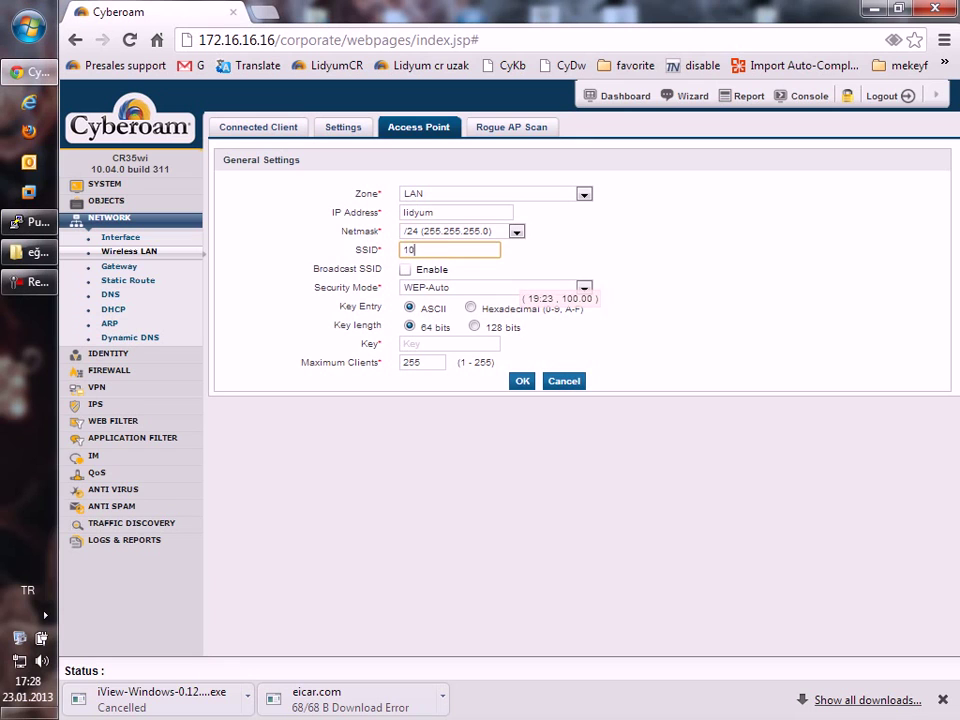
text(.10.15.1)
Set the security mode to WPA2-PSK with a longer pass phrase and try saving.
key(Return)
key(Return)
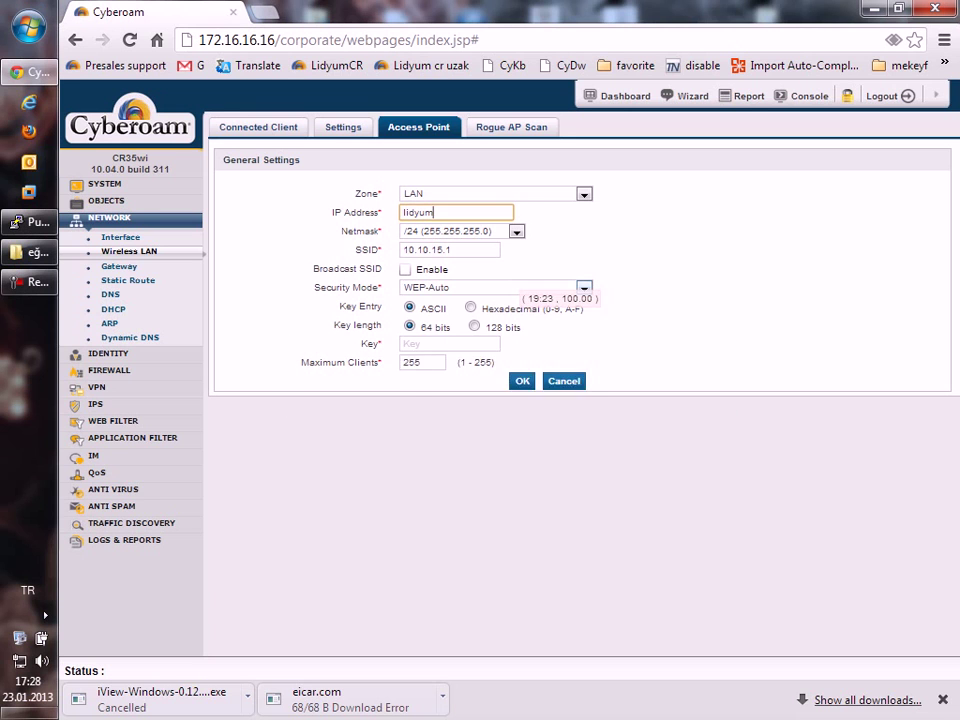
click(490, 287)
key(Down)
key(Down)
key(Down)
key(Return)
click(449, 325)
text(•••••••)
key(Return)
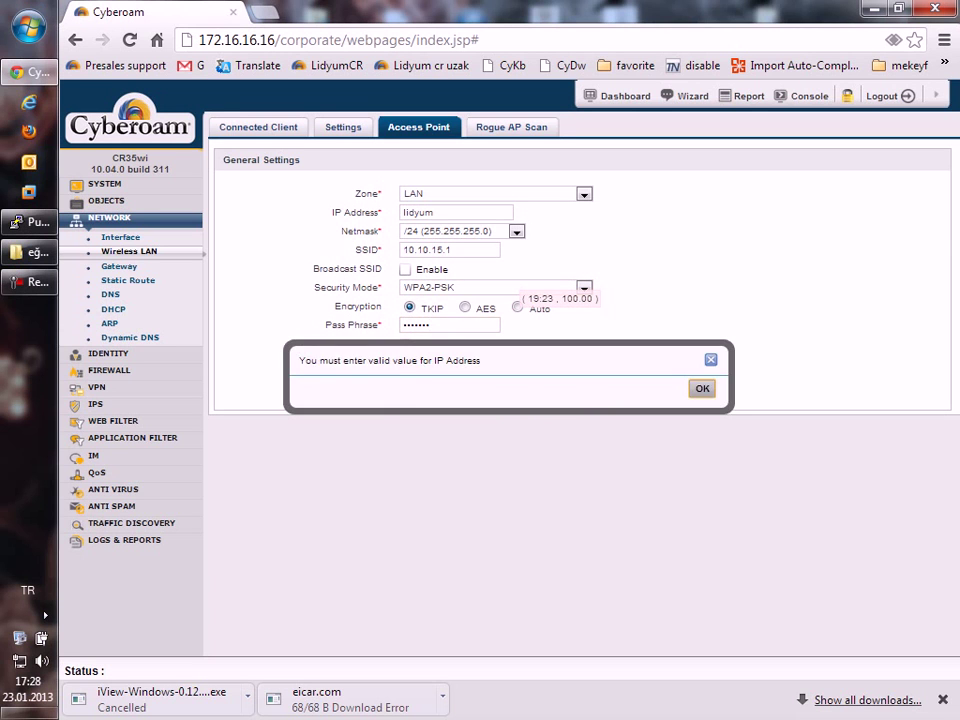
key(Return)
click(449, 325)
text(•••)
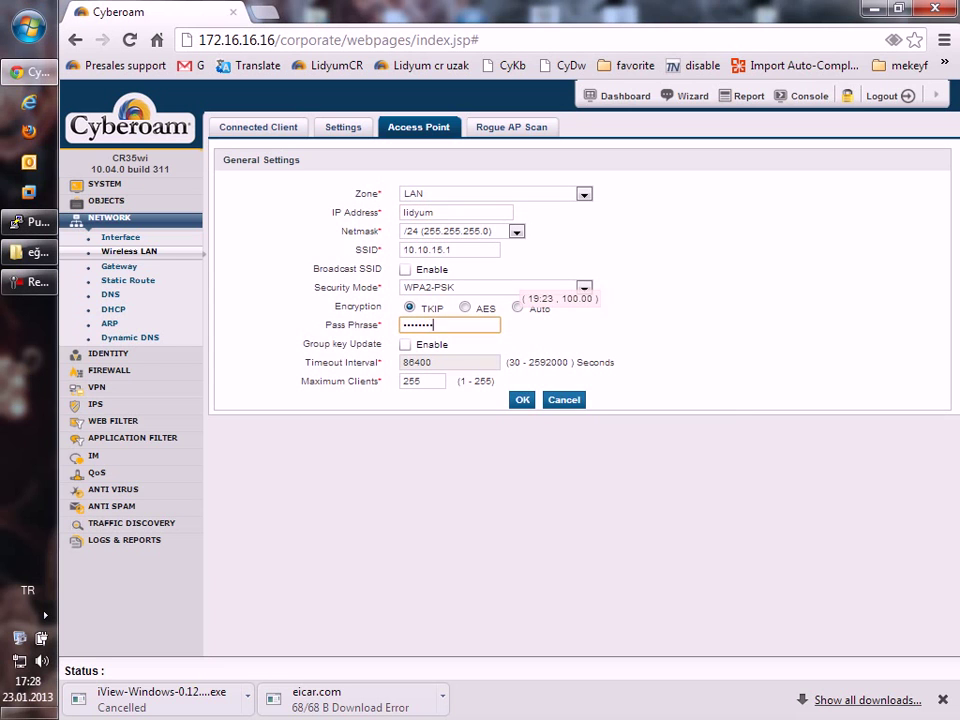
key(Return)
key(Return)
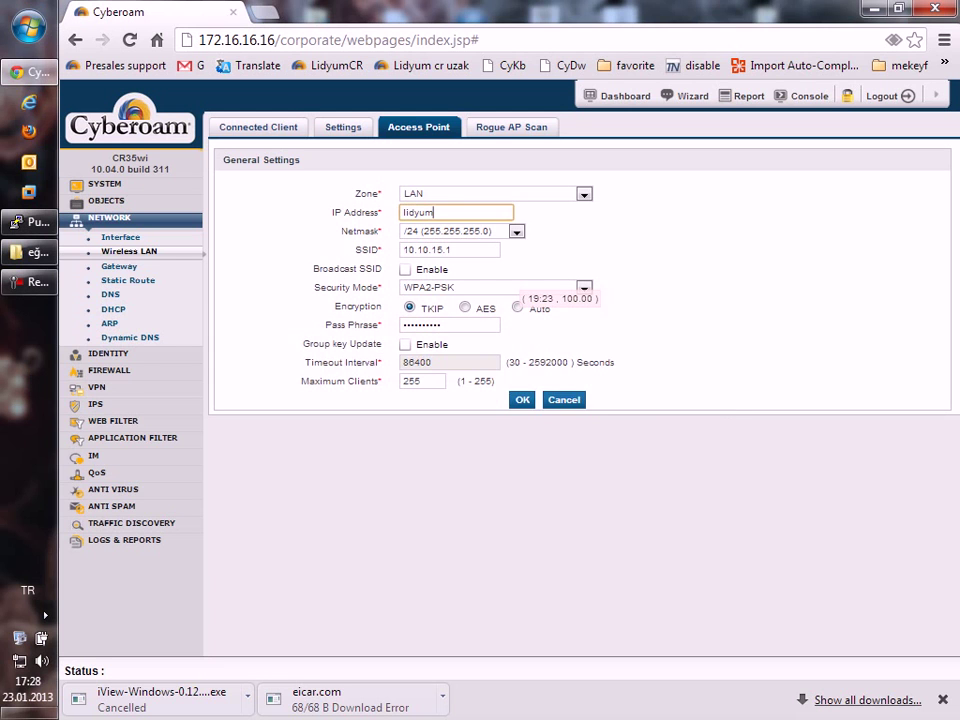
Correct the SSID value's digit to read 10.15.15.1 and retry saving, hitting the invalid IP warning again.
click(452, 249)
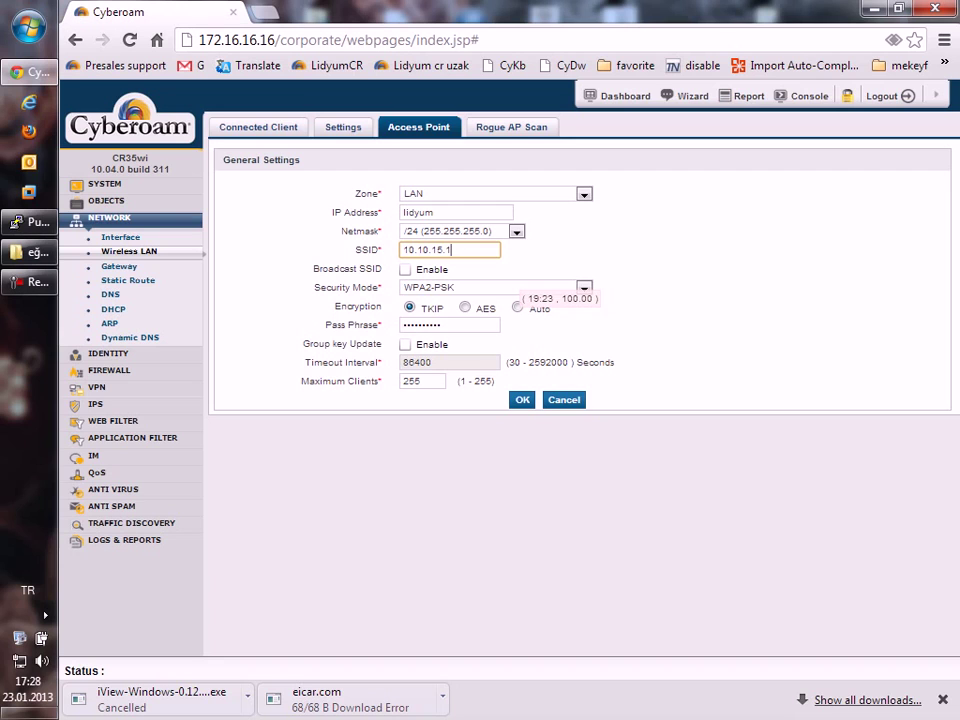
key(Left)
key(Left)
key(Left)
key(Left)
key(Left)
key(Left)
key(Left)
key(Left)
key(Left)
key(Right)
key(Right)
key(Right)
key(Delete)
text(5)
key(Return)
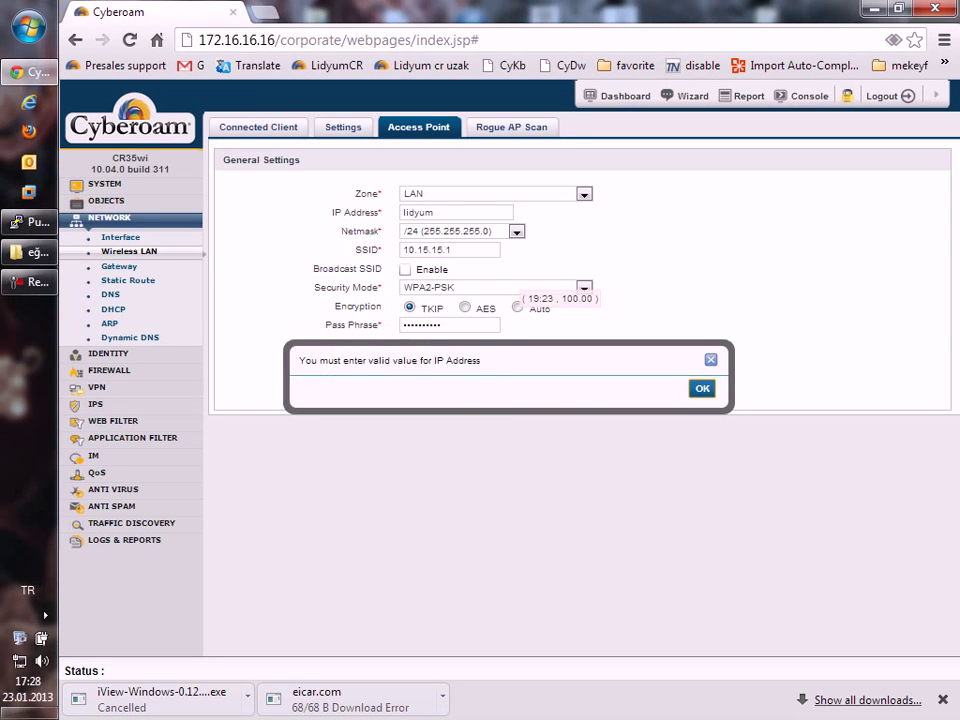
key(Return)
Put 10.15.15.1 in IP Address and lidyum in SSID, then save the access point.
key(Tab)
key(Tab)
key(ctrl+c)
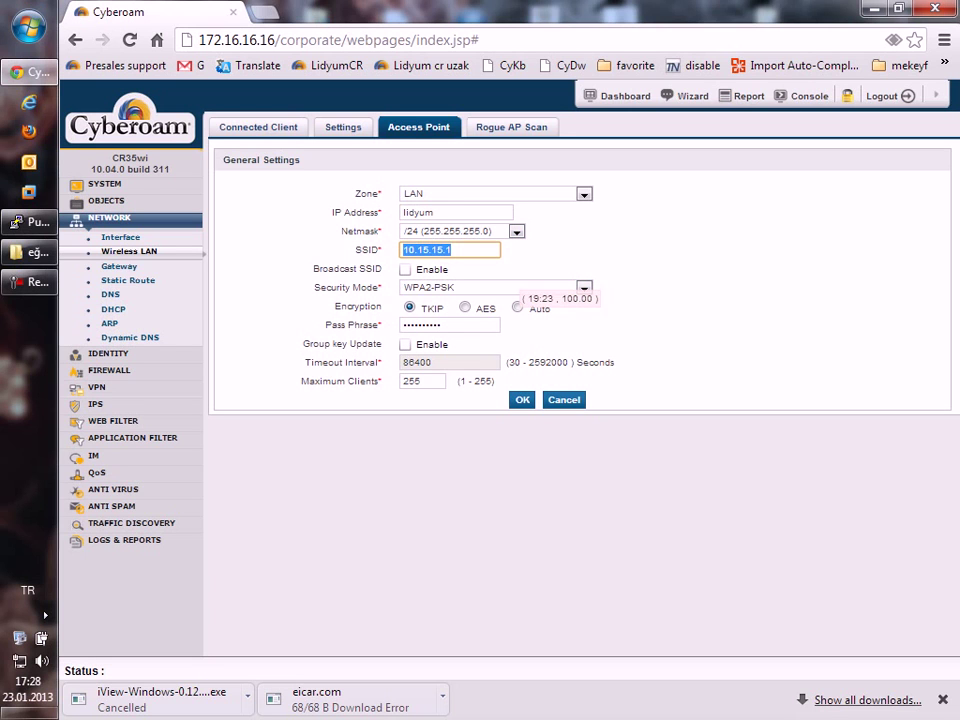
key(BackSpace)
key(shift+Tab)
key(shift+Tab)
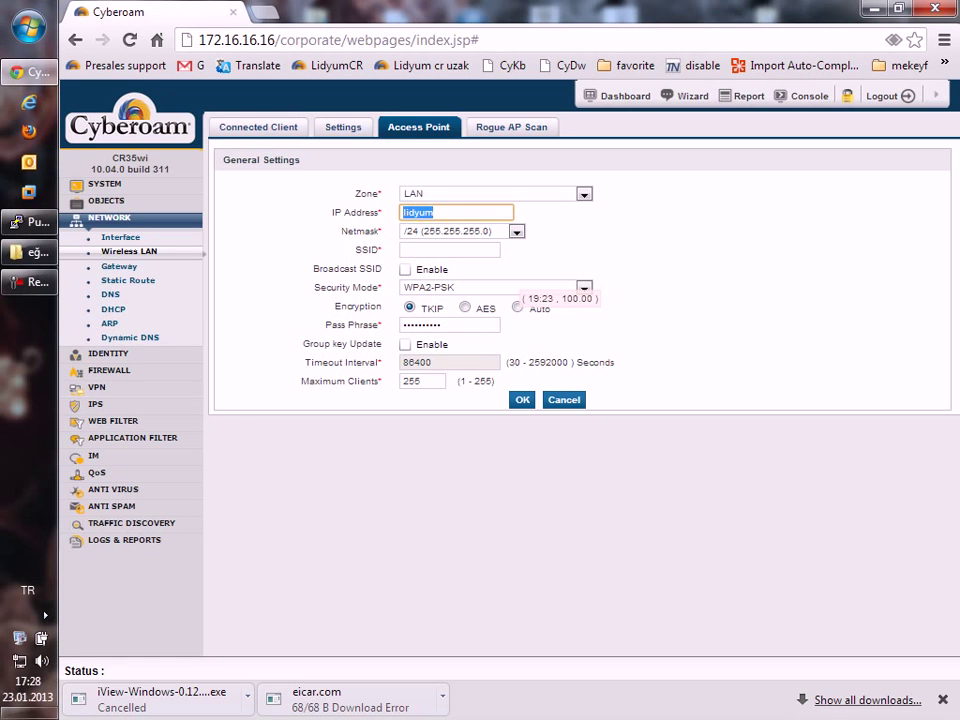
key(ctrl+v)
key(Tab)
key(Tab)
text(l)
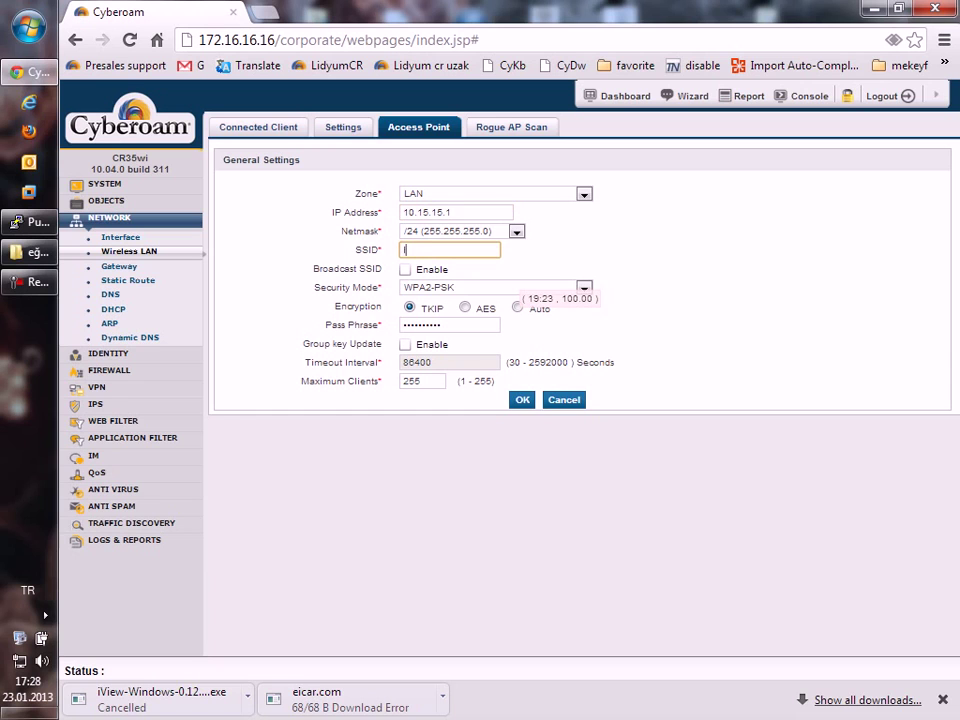
text(idyum)
key(Return)
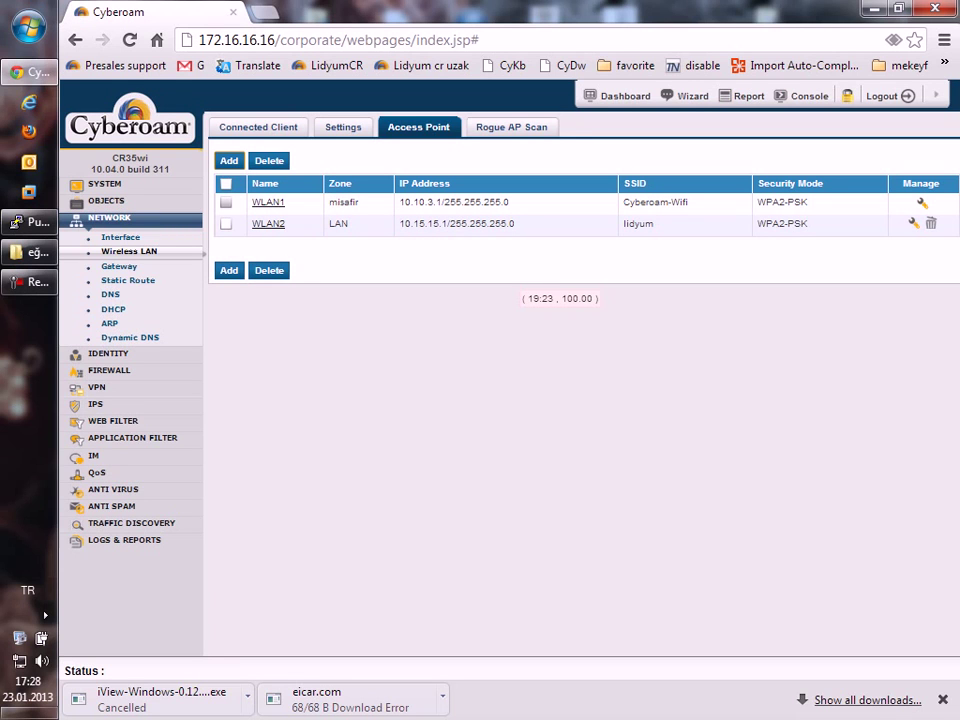
Check the Windows wireless list for lidyum, then open WLAN2's access point settings for editing.
click(19, 660)
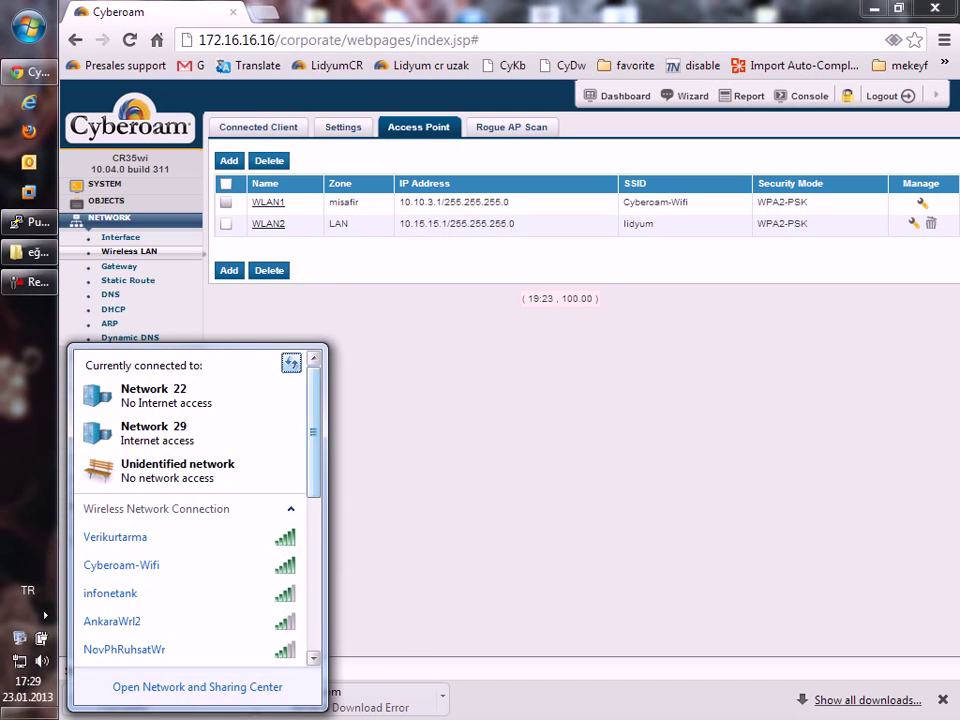
scroll(190, 500, down, 10)
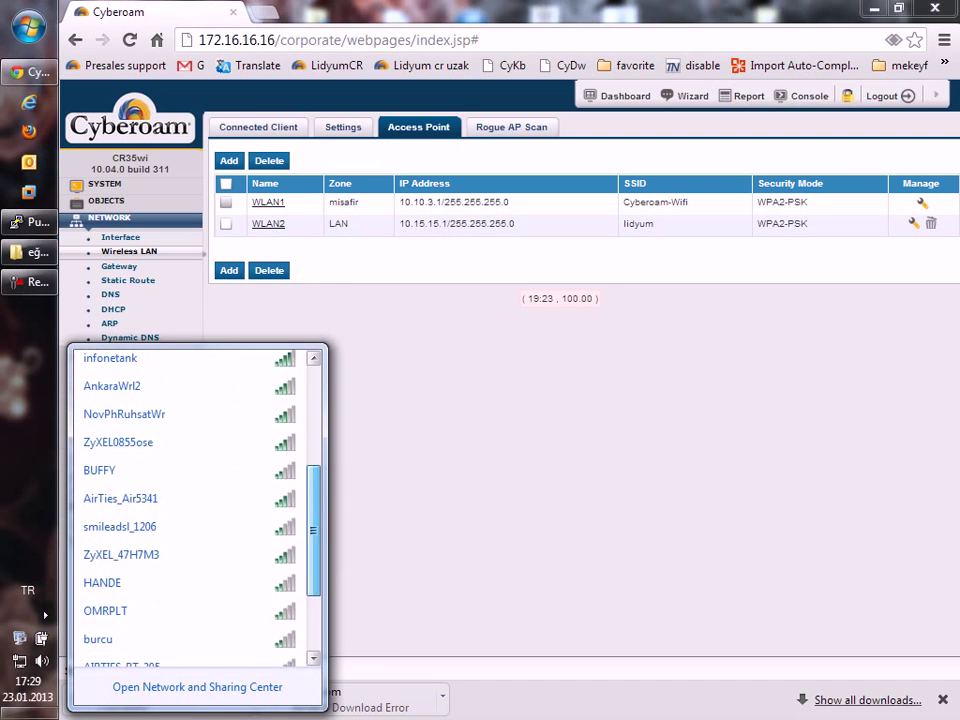
scroll(190, 500, up, 10)
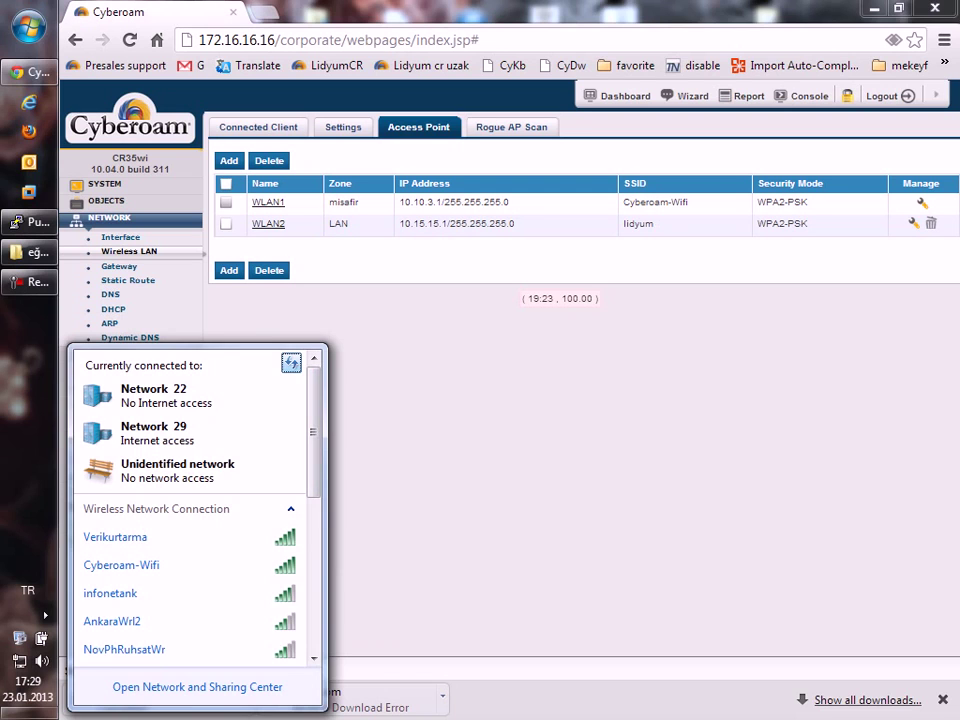
click(268, 223)
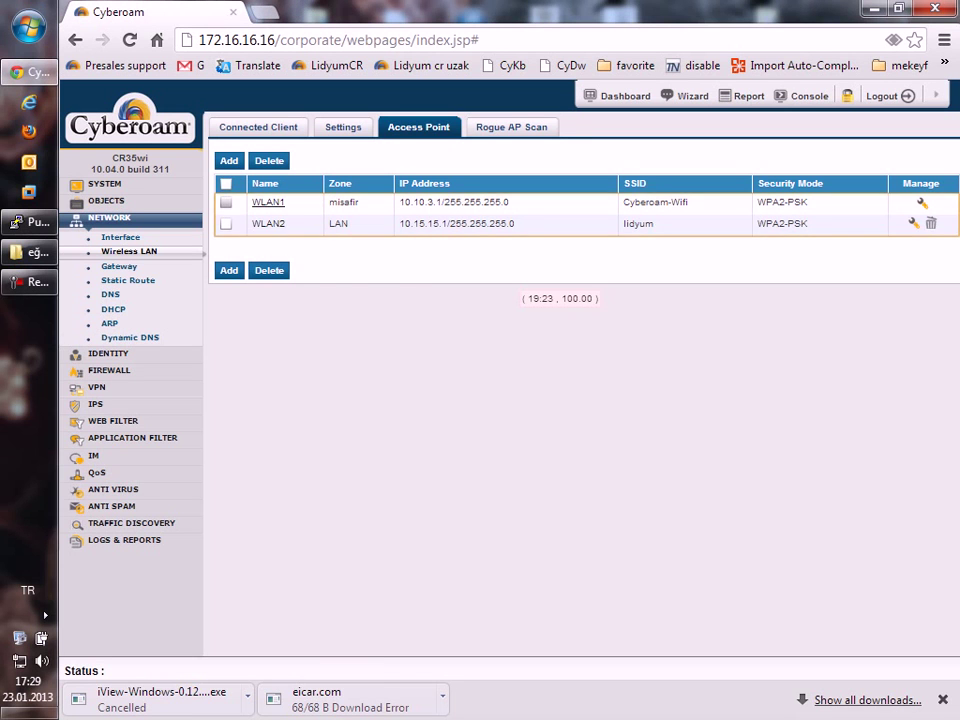
Enable Broadcast SSID on WLAN2 and confirm the access point update.
click(405, 288)
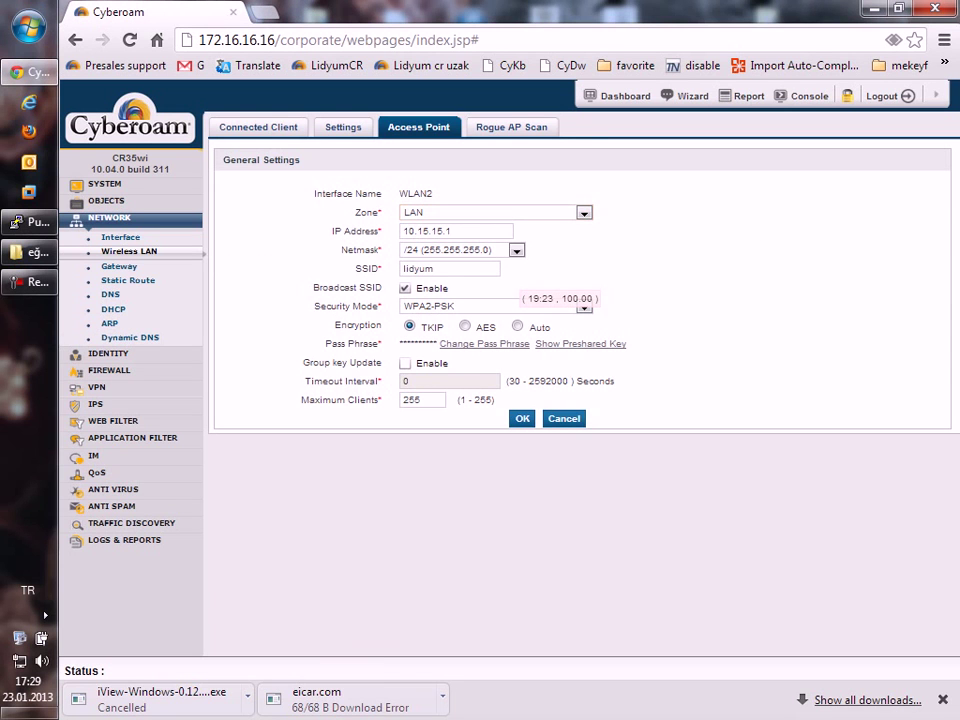
click(522, 418)
key(Return)
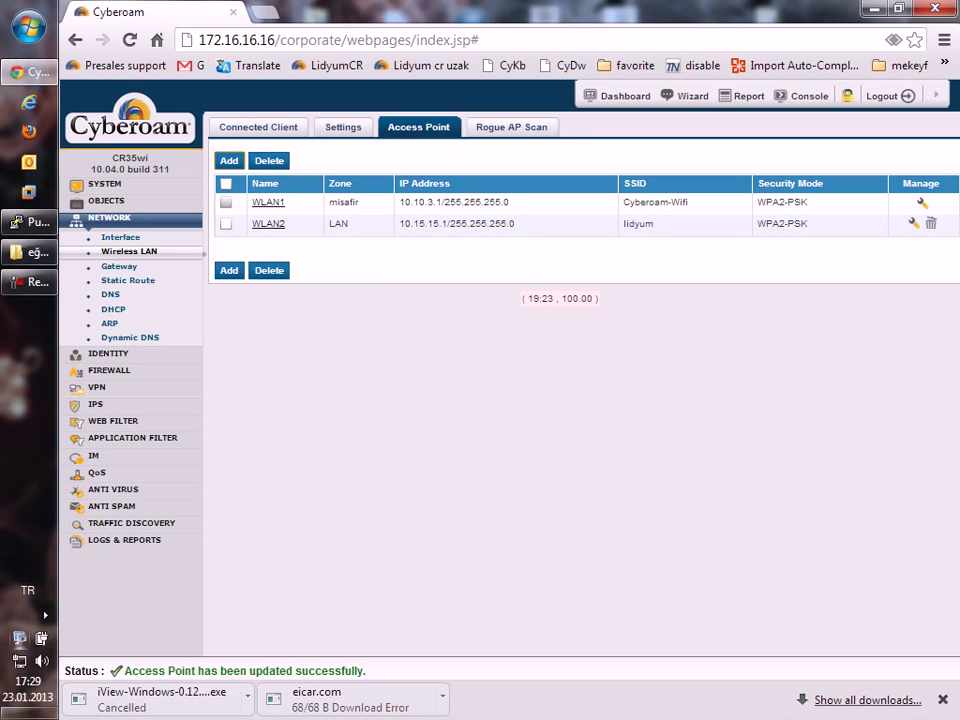
Check the Windows wireless network list to verify lidyum now appears.
click(45, 615)
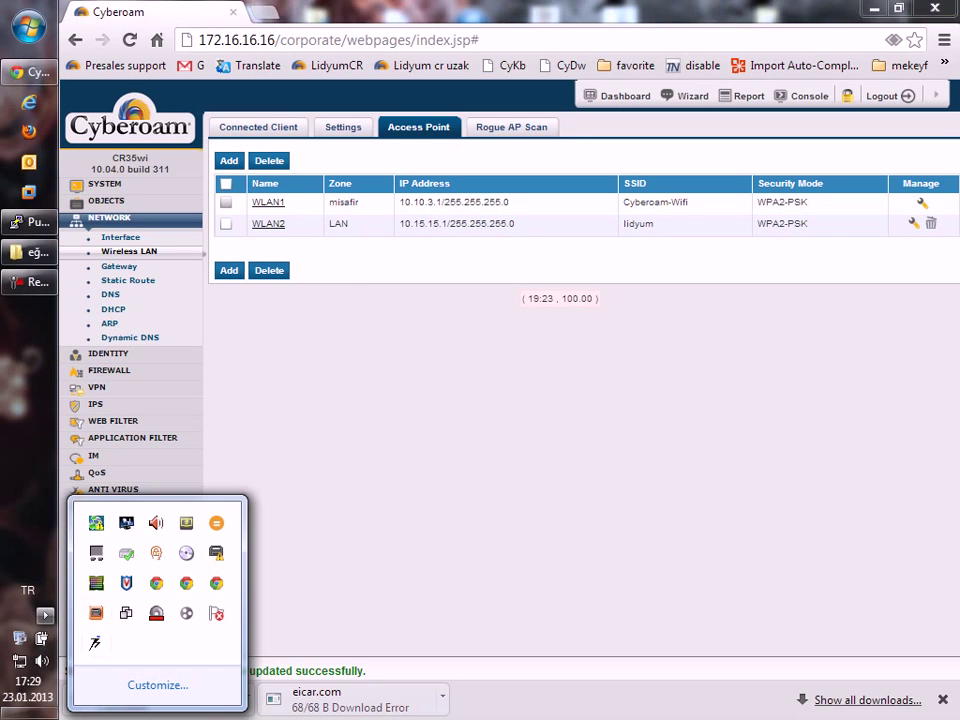
click(19, 661)
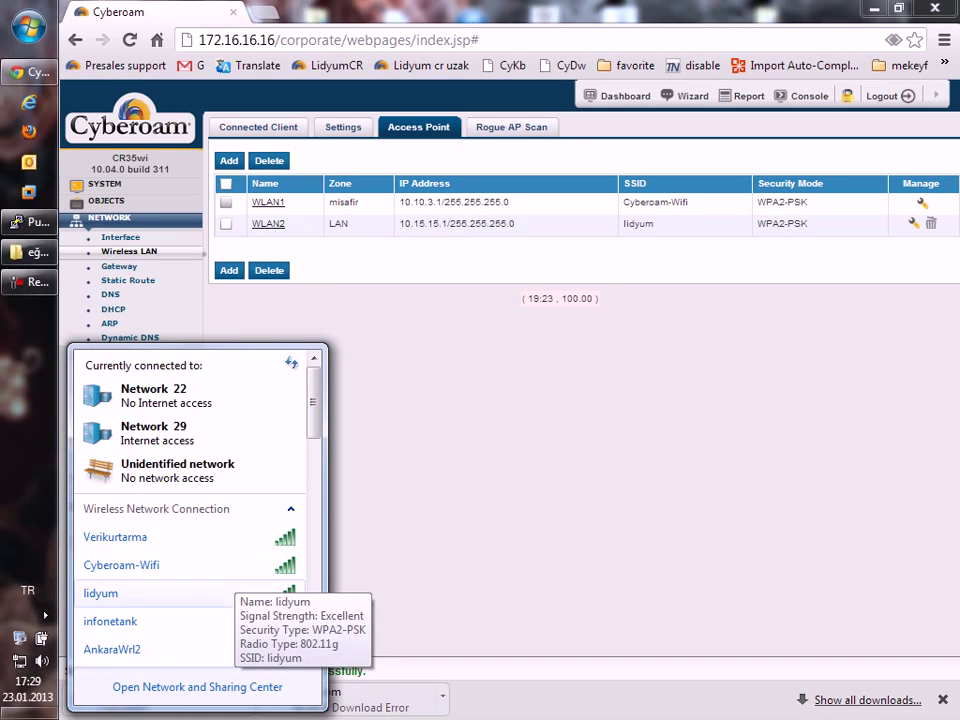
key(Escape)
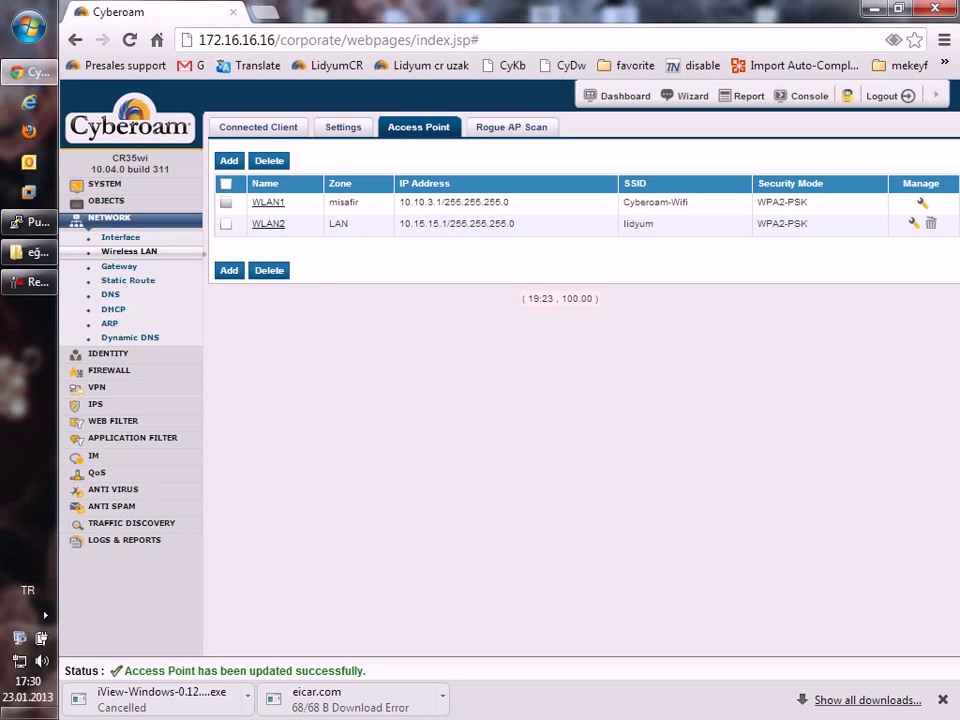
drag(350, 224, 329, 224)
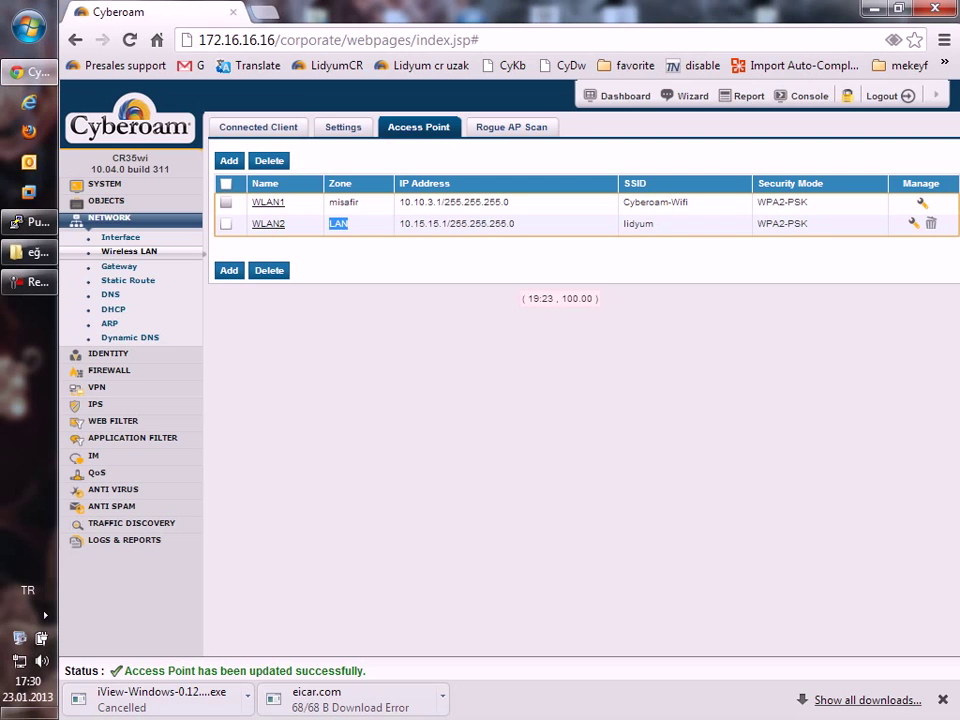
drag(329, 224, 439, 224)
double_click(638, 223)
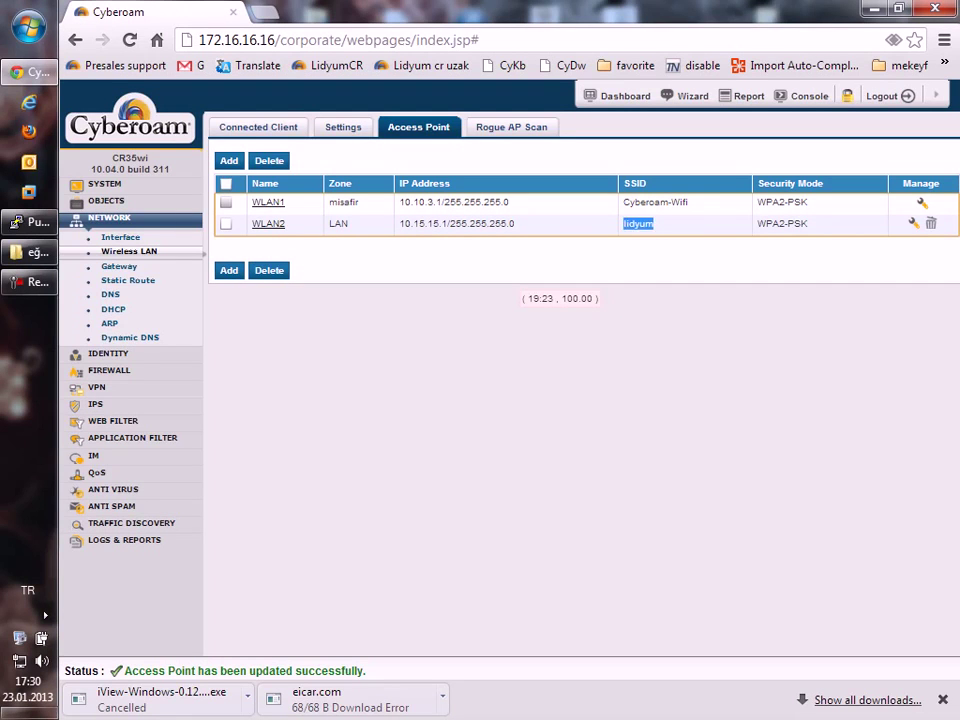
drag(688, 202, 623, 202)
Go from Network > Interface to the Firewall Rule list.
click(120, 237)
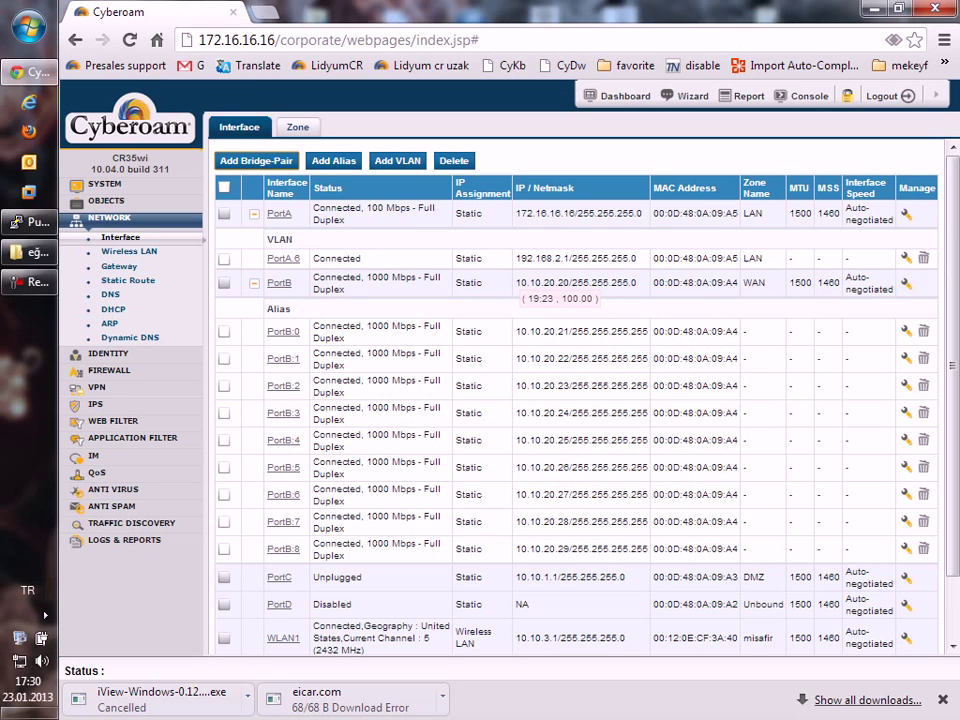
click(108, 370)
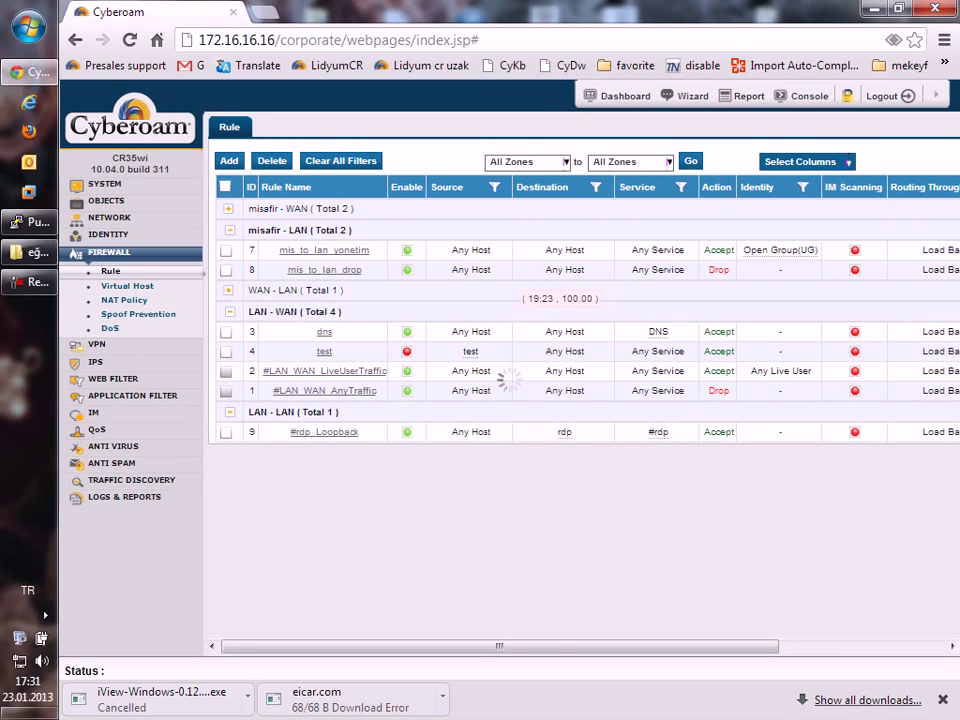
Create a LAN-to-LAN firewall rule named I with Accept action and confirm it.
click(450, 293)
click(400, 317)
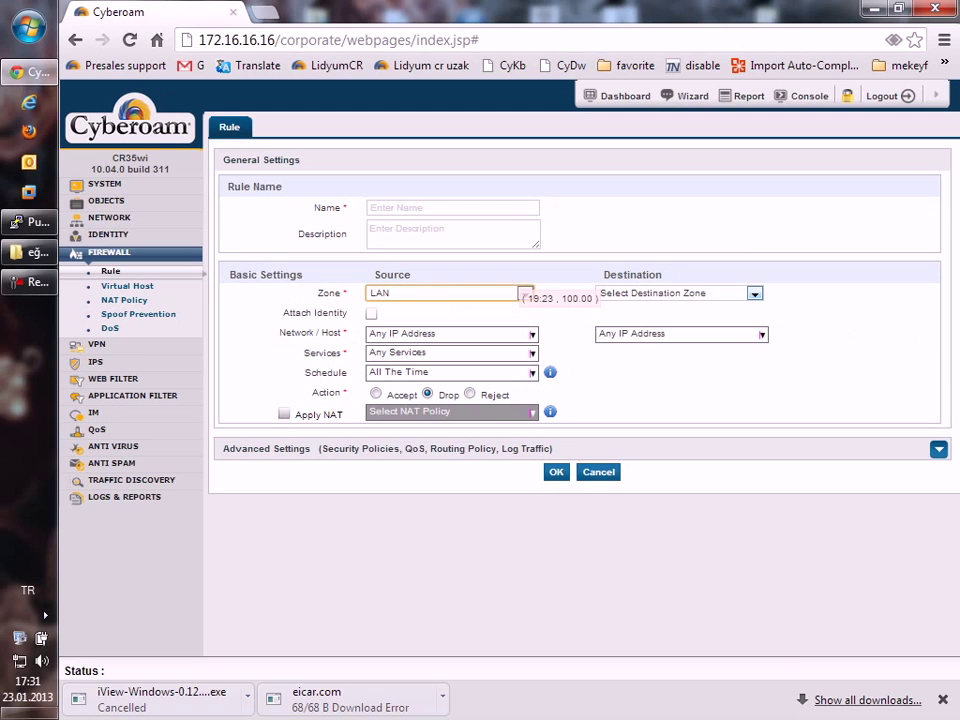
click(680, 293)
click(643, 317)
click(453, 208)
text(I)
click(376, 394)
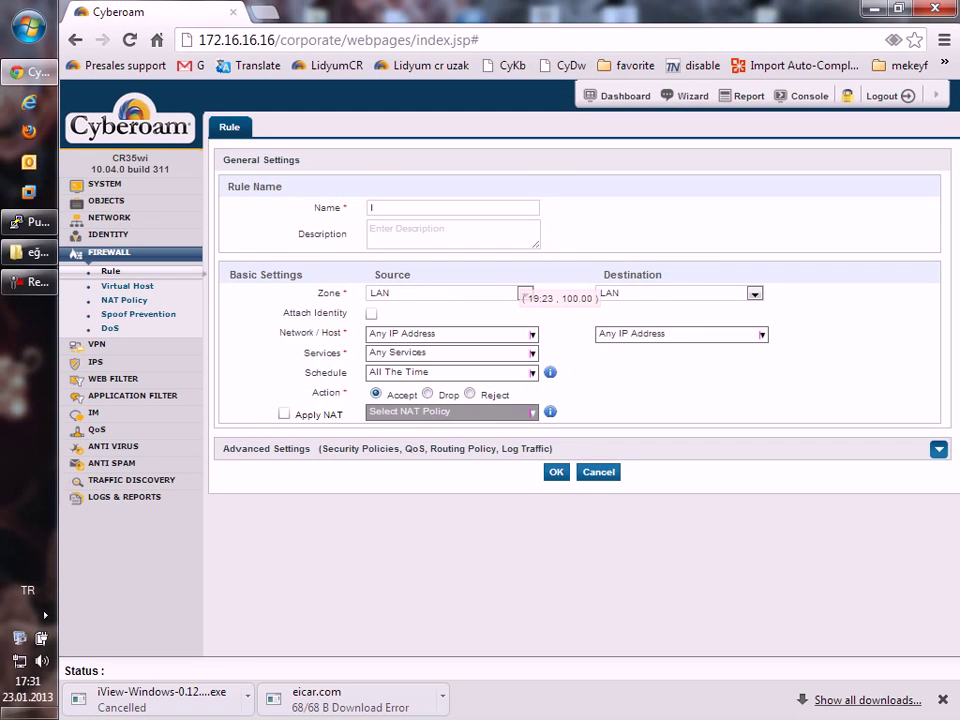
key(Return)
key(Return)
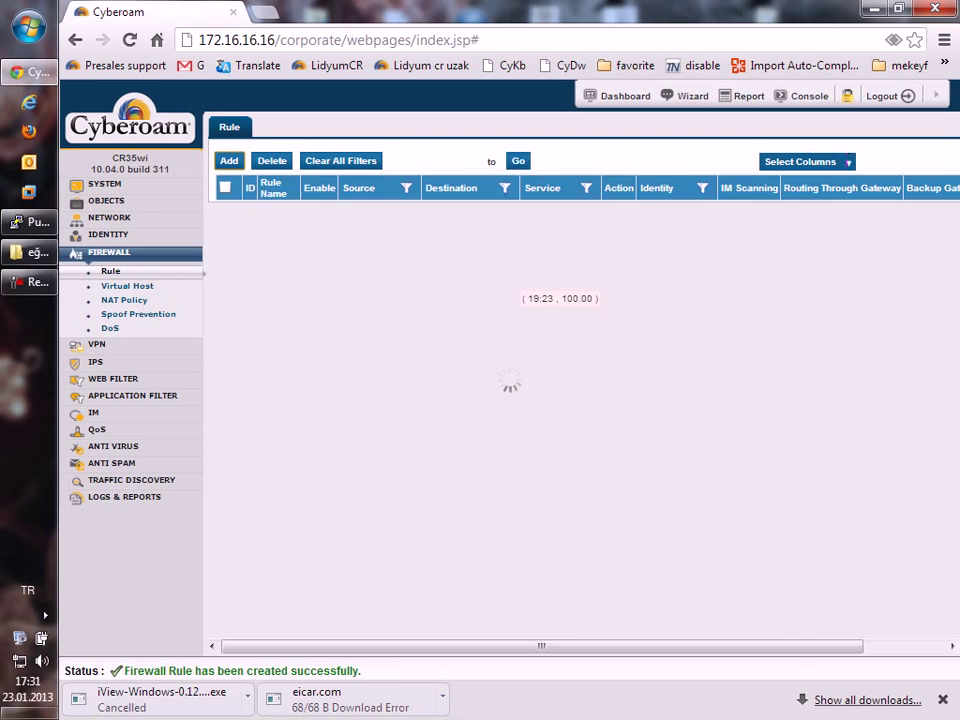
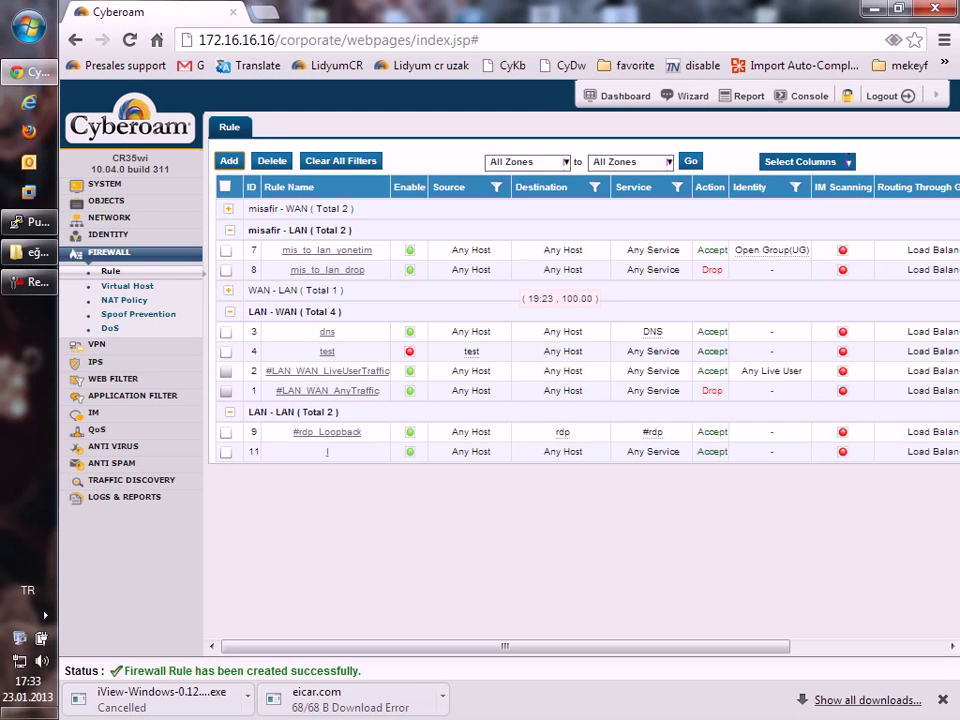
Open System Administration settings showing HTTP port 80, HTTPS 443 and SSL VPN port 8443.
click(104, 185)
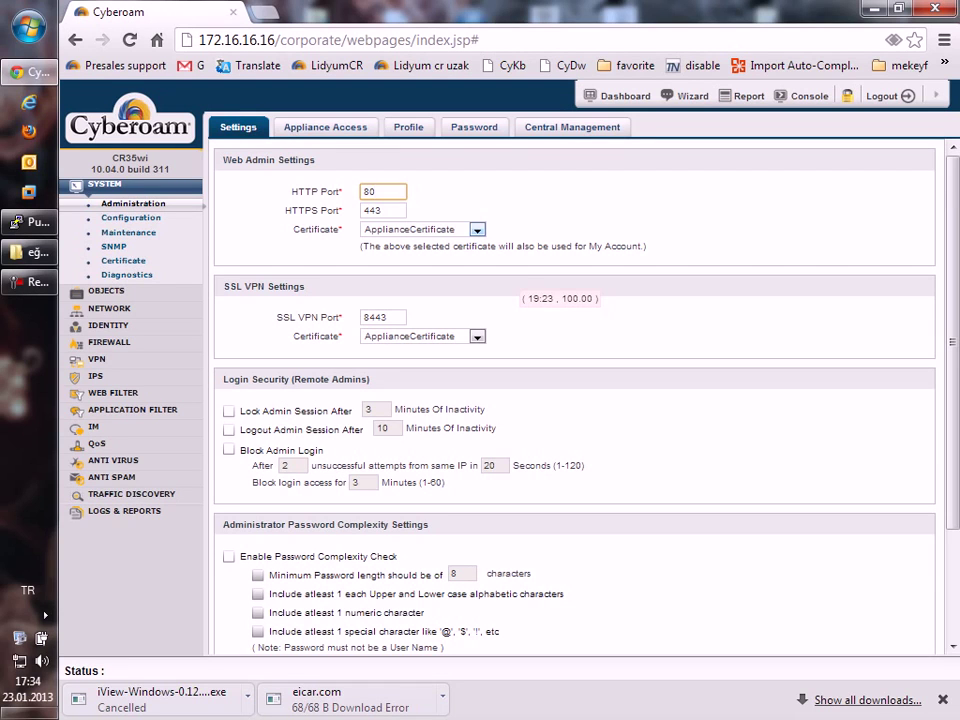
drag(274, 317, 342, 317)
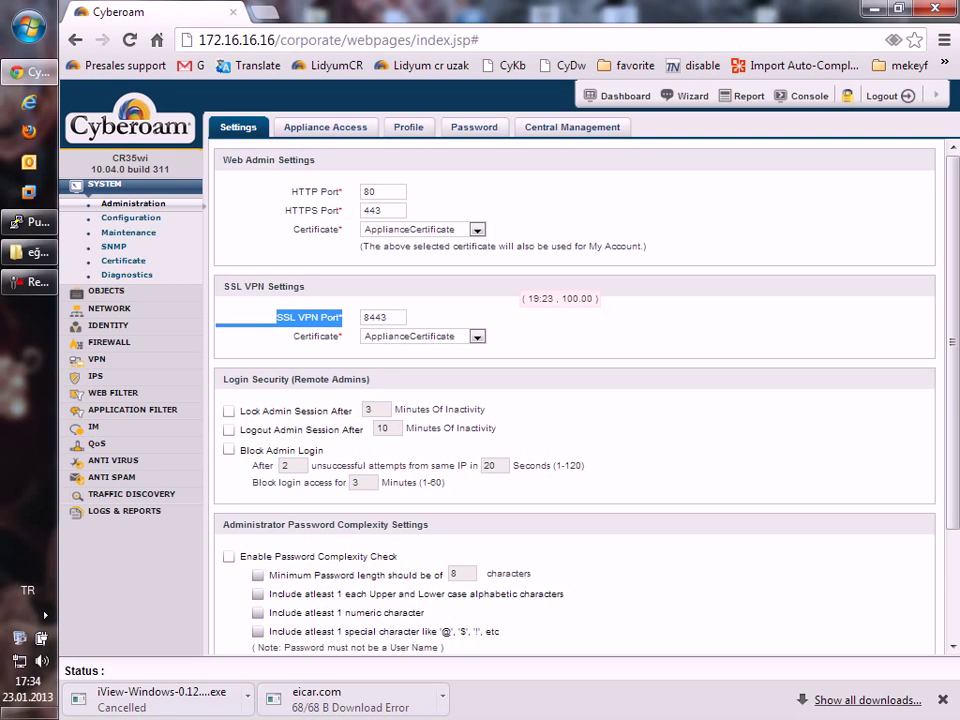
click(342, 317)
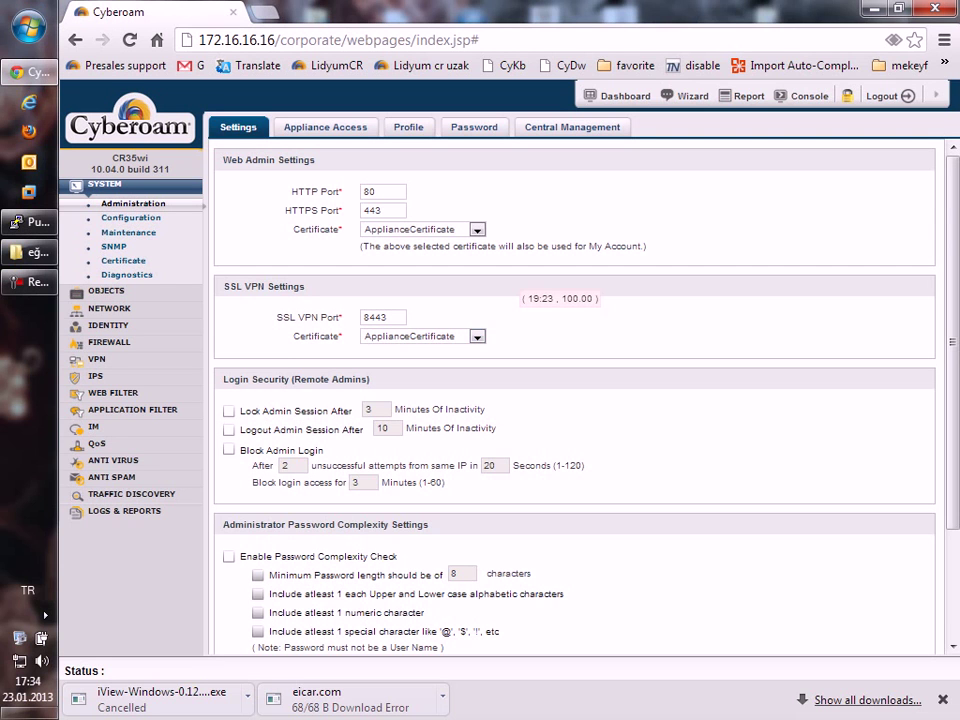
scroll(574, 400, down, 3)
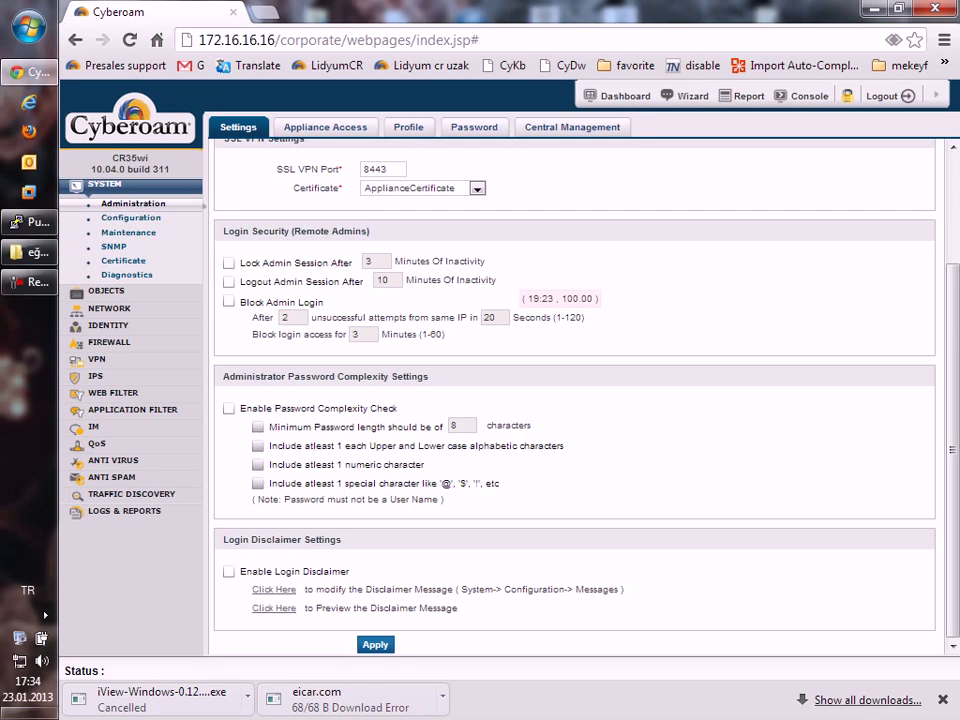
triple_click(443, 334)
click(443, 334)
scroll(575, 400, up, 3)
Review the Appliance Access zone/services table, highlighting the WAN row, then open the Administrator profile.
click(325, 127)
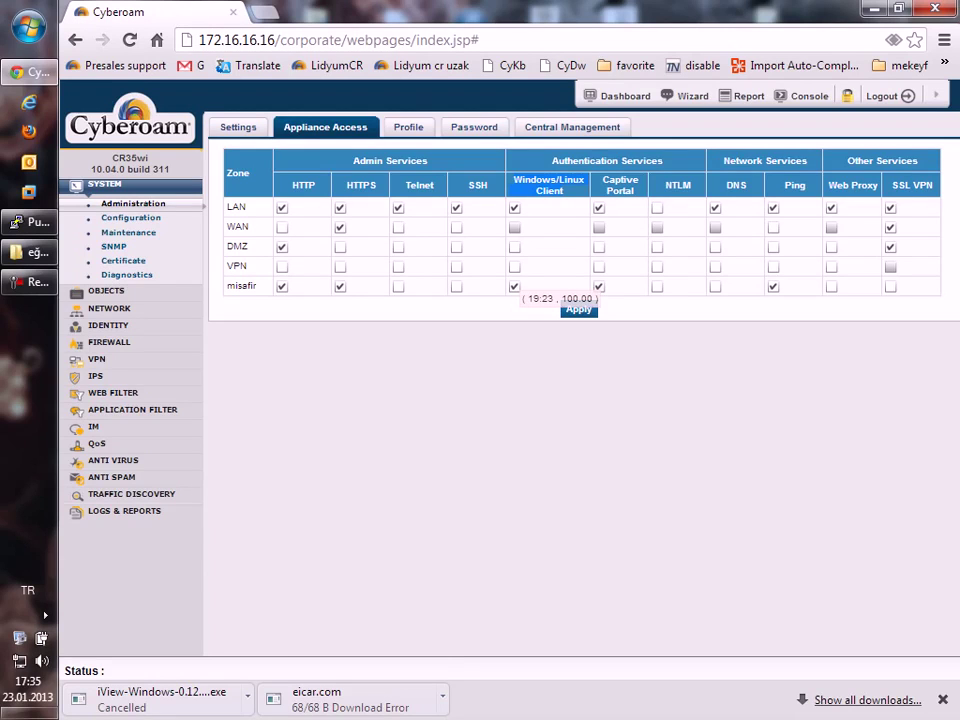
double_click(237, 226)
click(408, 127)
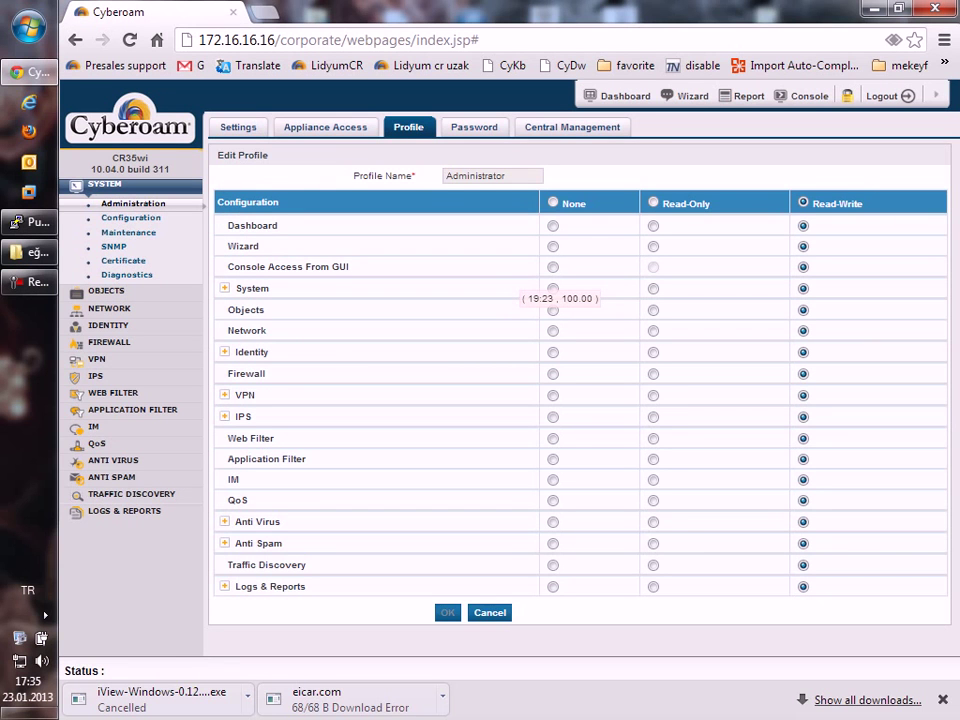
Expand the Administrator profile's System permissions, then show the Default Admin Password Settings for admin.
click(224, 288)
scroll(580, 400, down, 2)
scroll(580, 400, up, 2)
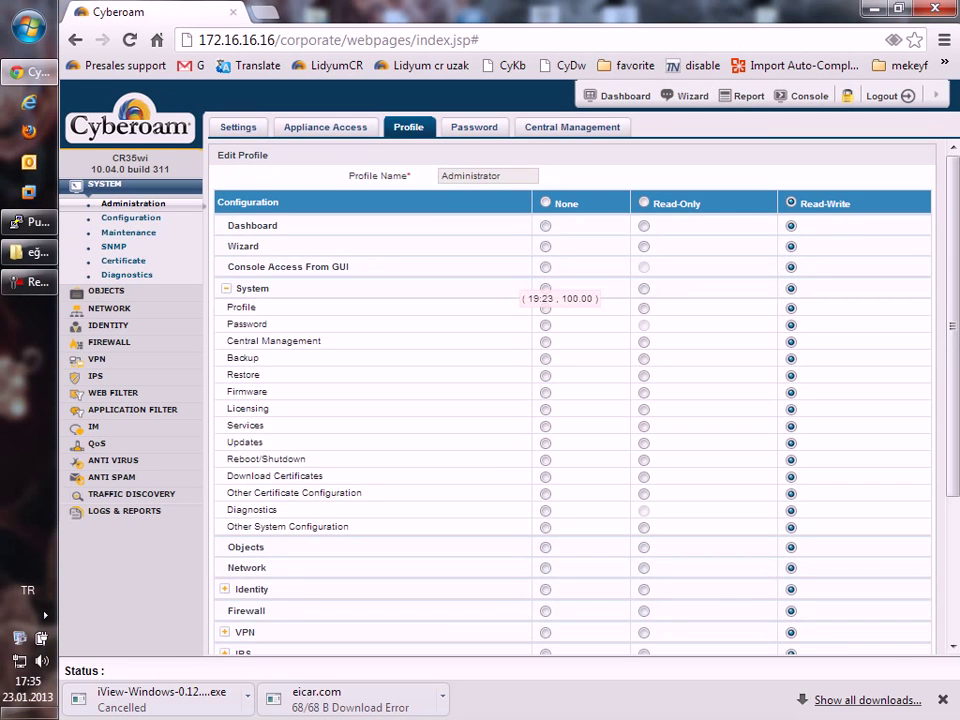
click(474, 127)
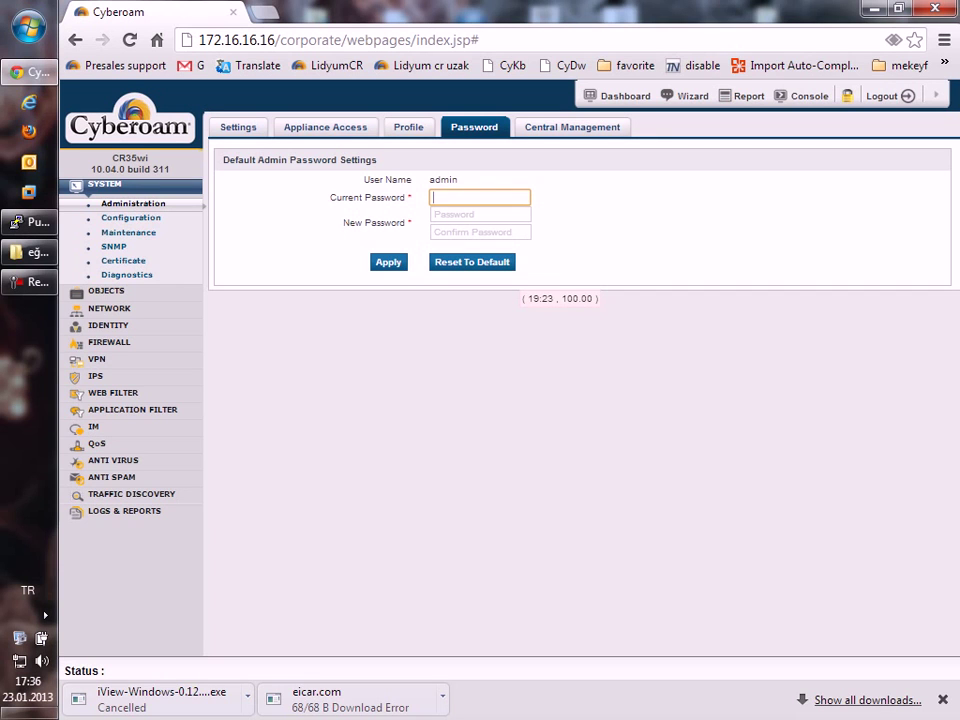
Check Central Management, then view System Configuration notification settings with mail port 25.
click(572, 127)
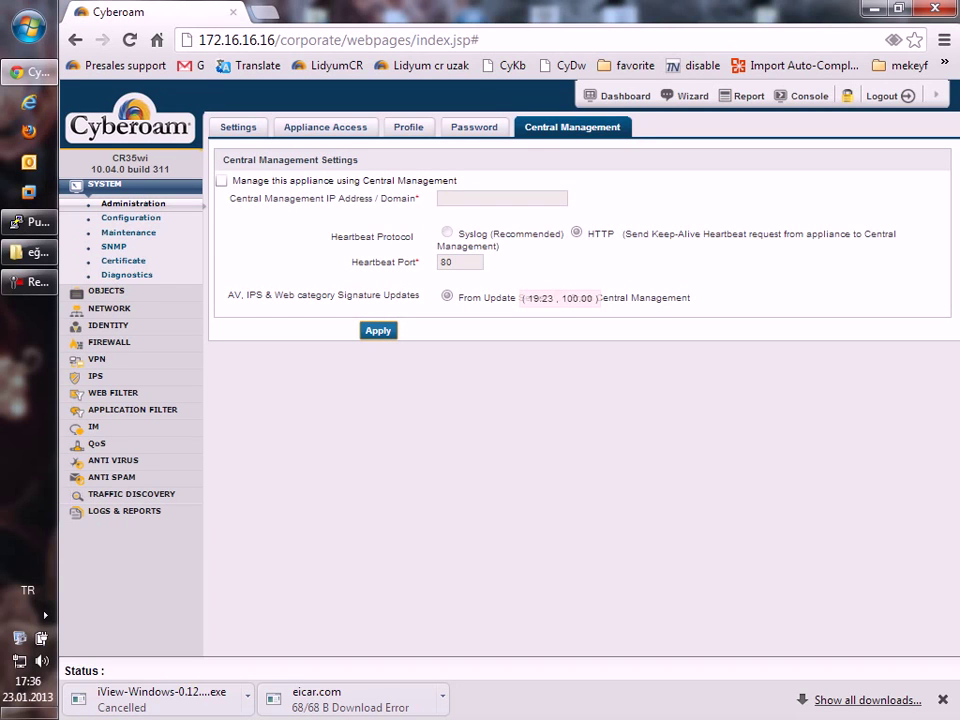
click(131, 217)
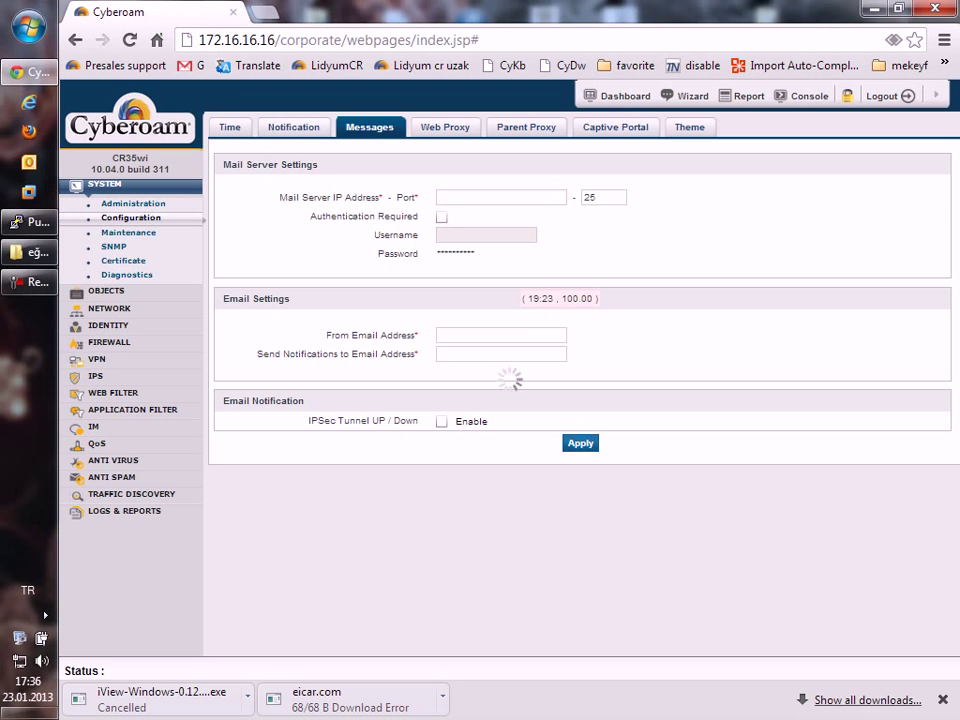
Browse the Messages, Web Proxy, Parent Proxy, Captive Portal and Theme tabs, ending on Maintenance Updates.
click(369, 127)
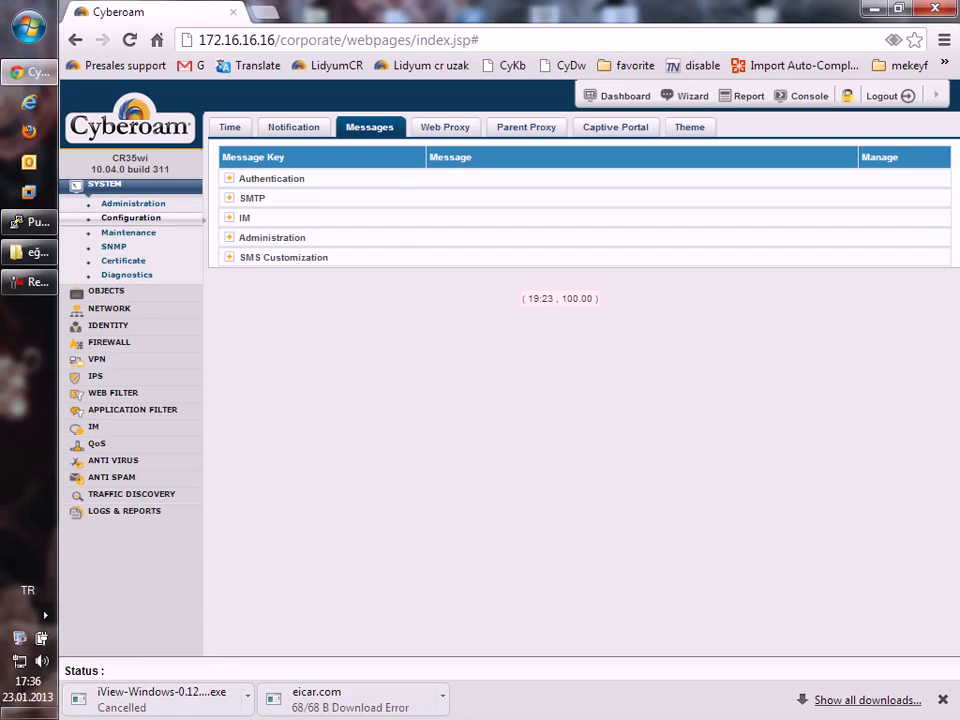
click(444, 127)
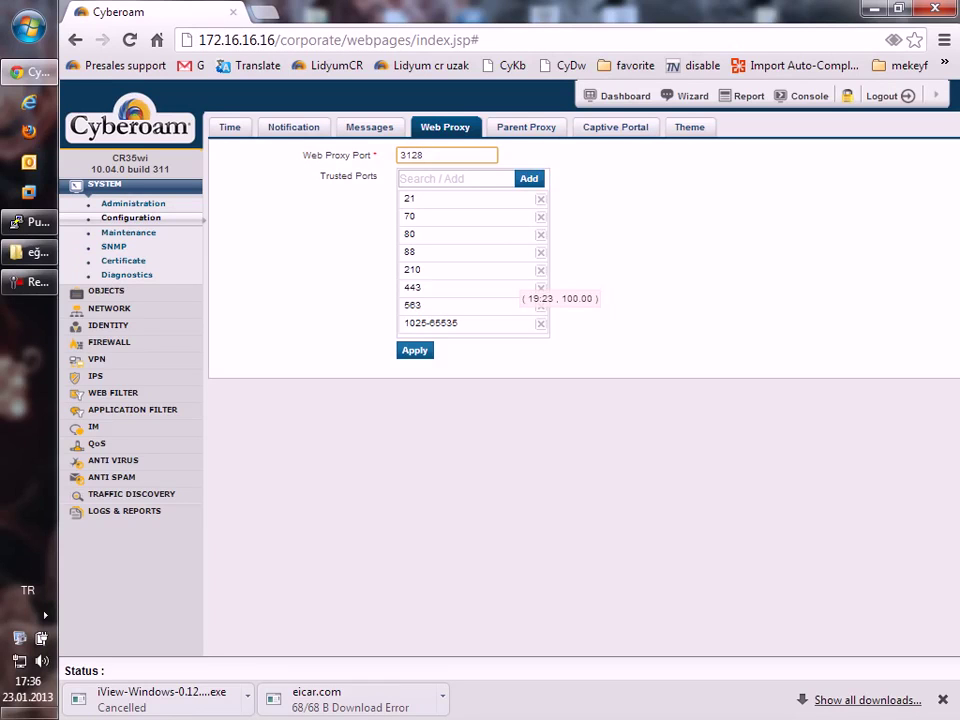
click(526, 127)
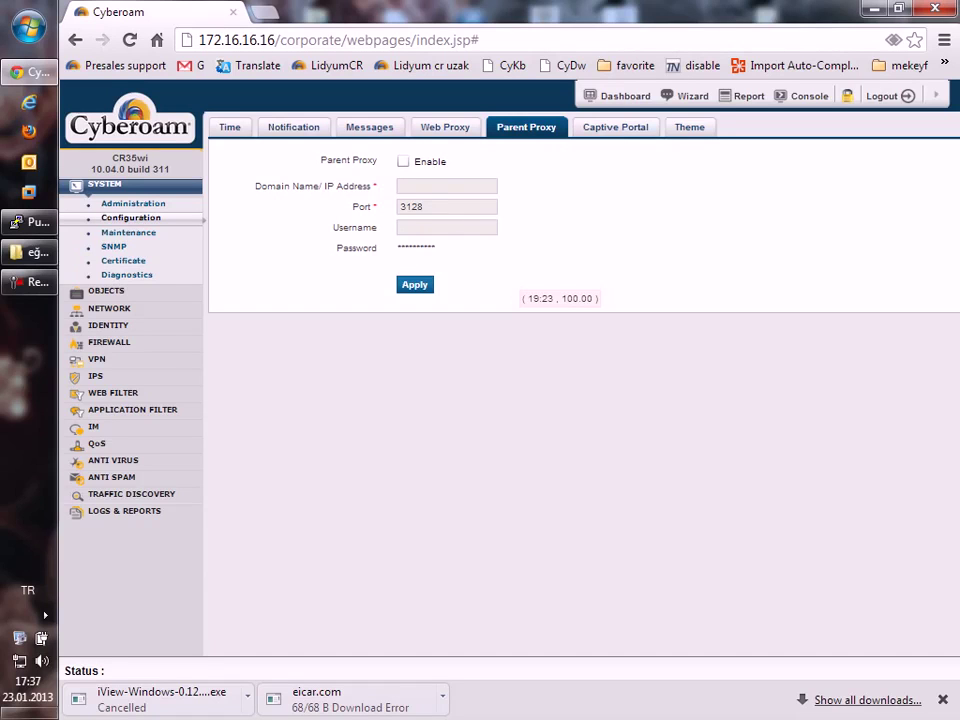
click(615, 127)
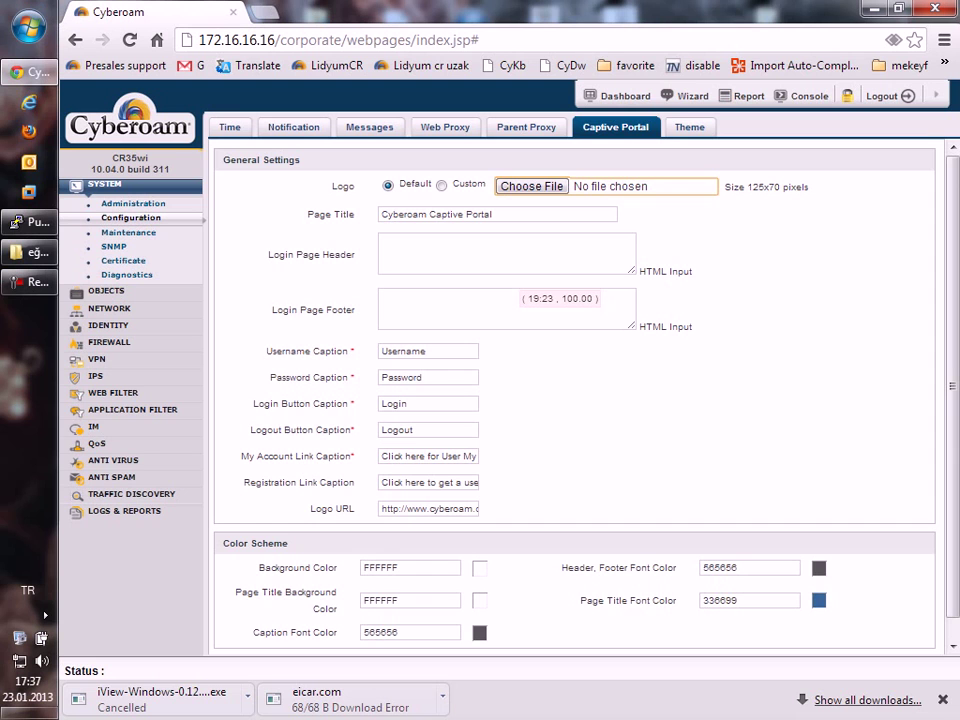
click(689, 127)
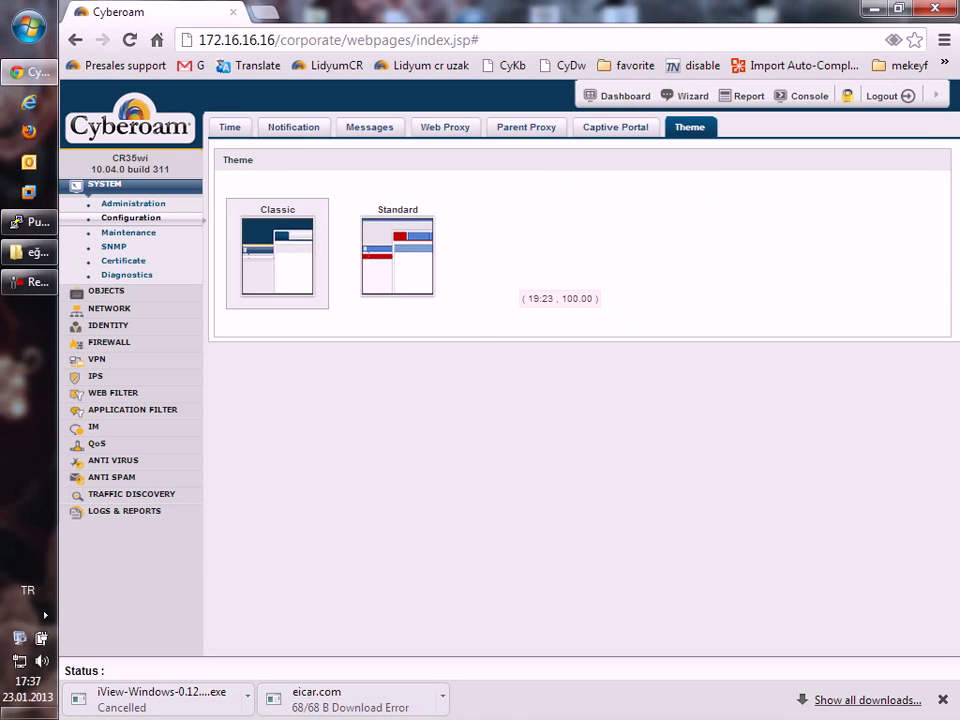
click(128, 232)
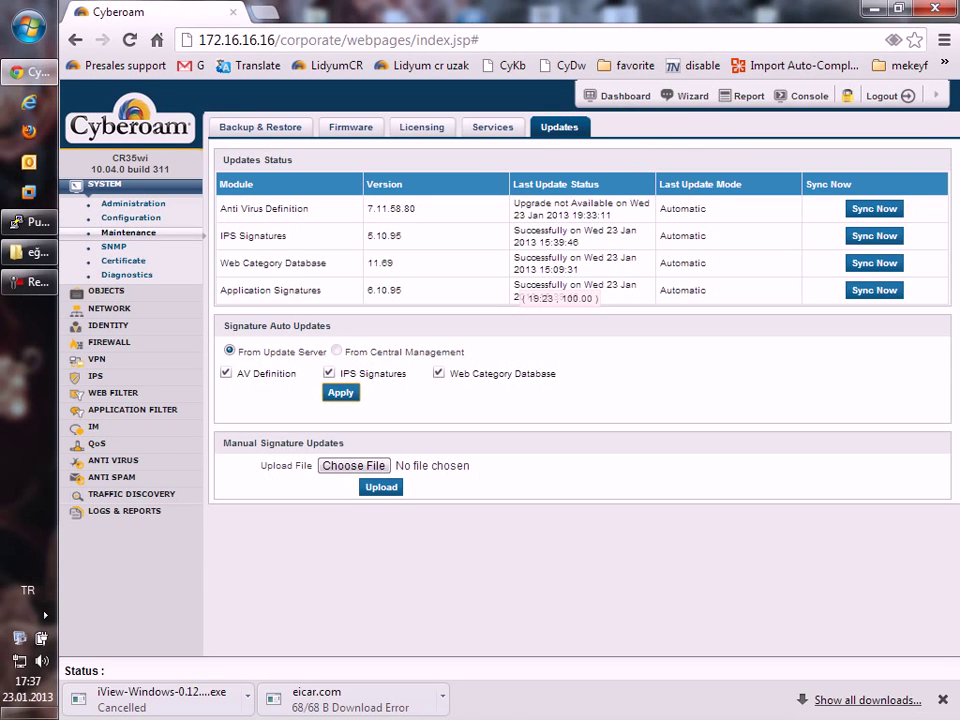
Show the Backup & Restore settings, with scheduled backup frequency Never and FTP mode.
click(260, 127)
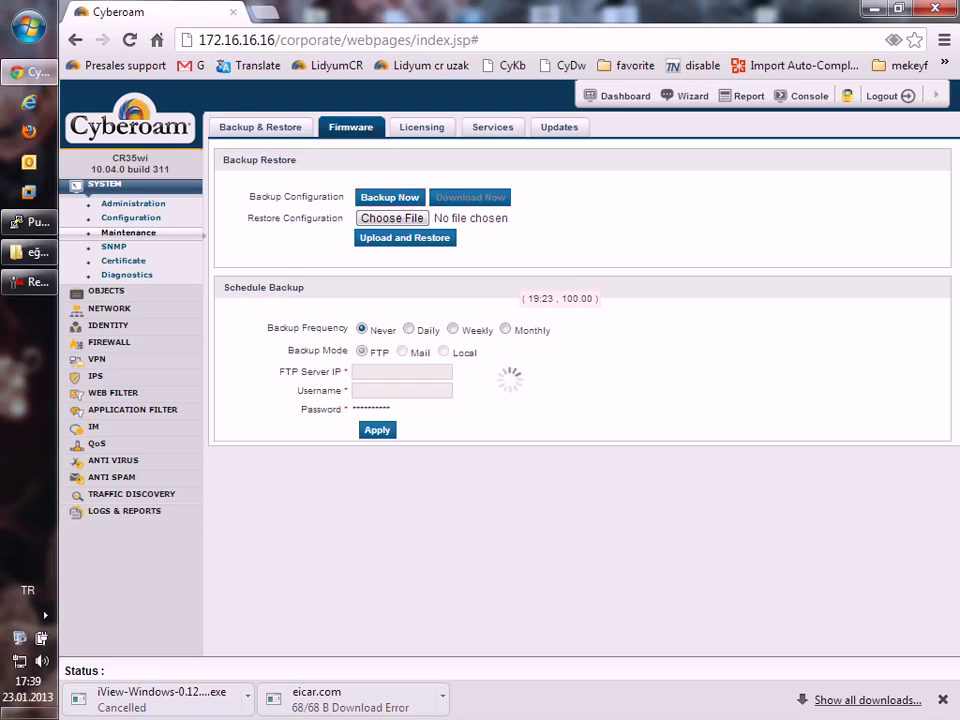
Check the firmware, licence and services tabs, then open the SNMP Agent Configuration page.
click(351, 127)
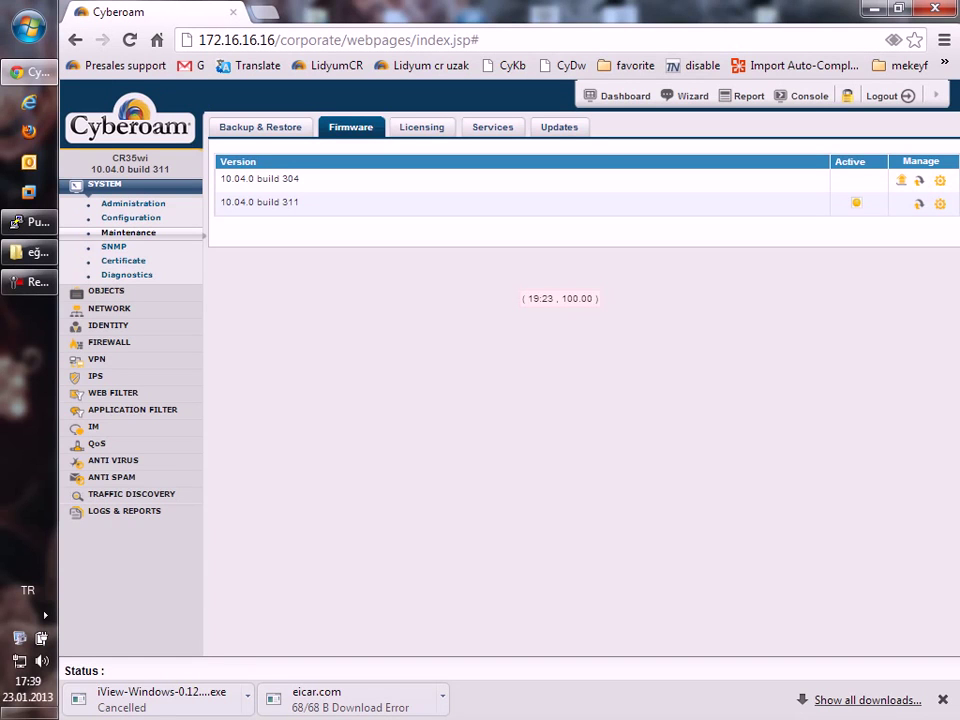
click(421, 127)
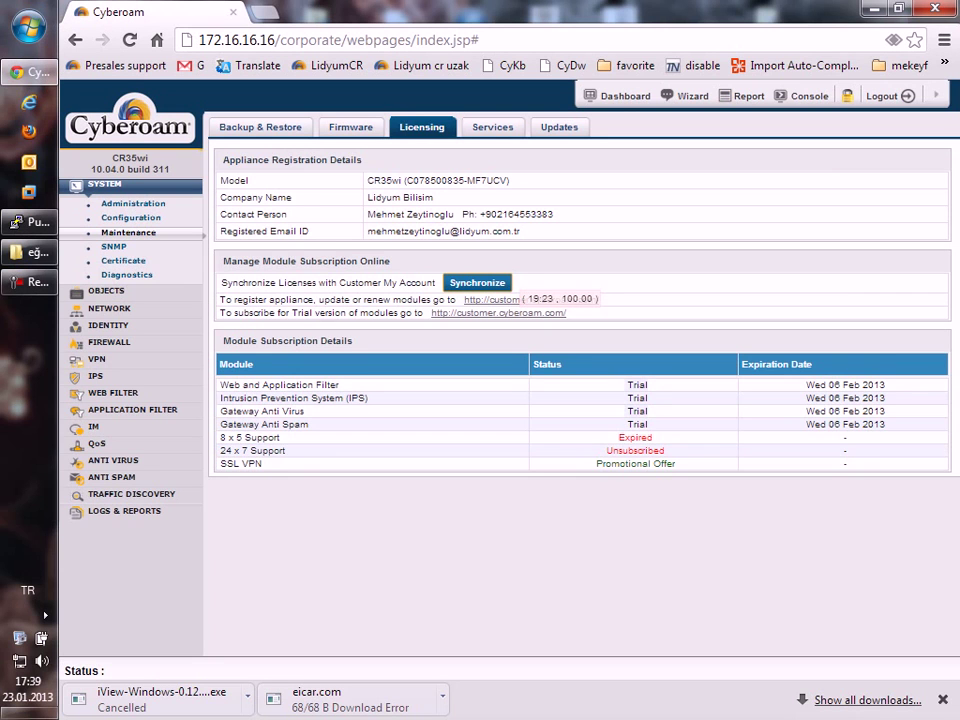
click(492, 127)
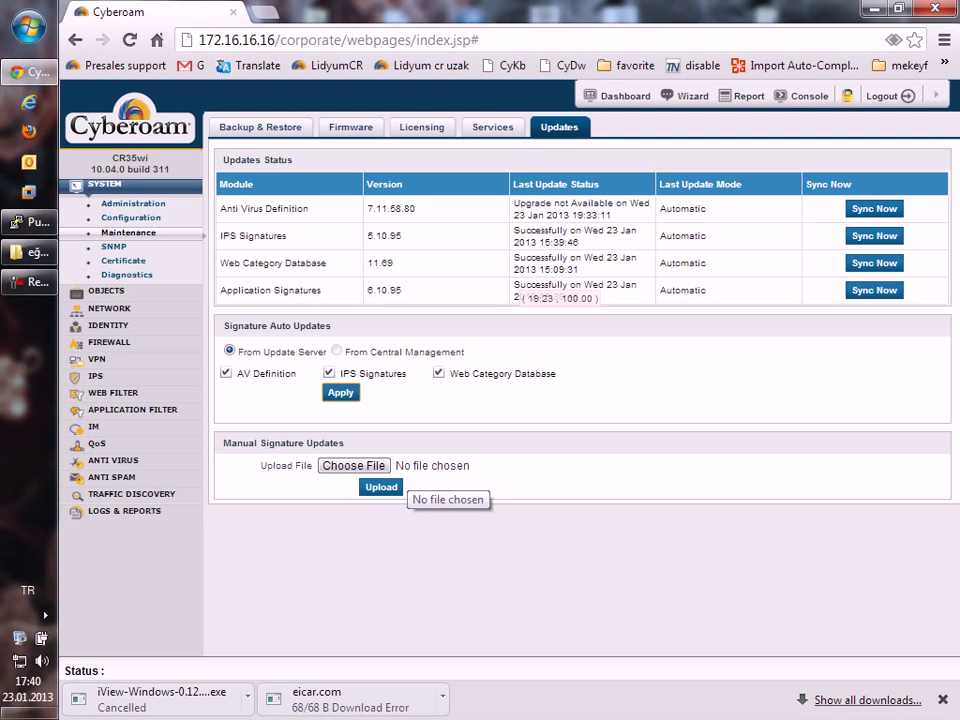
click(113, 246)
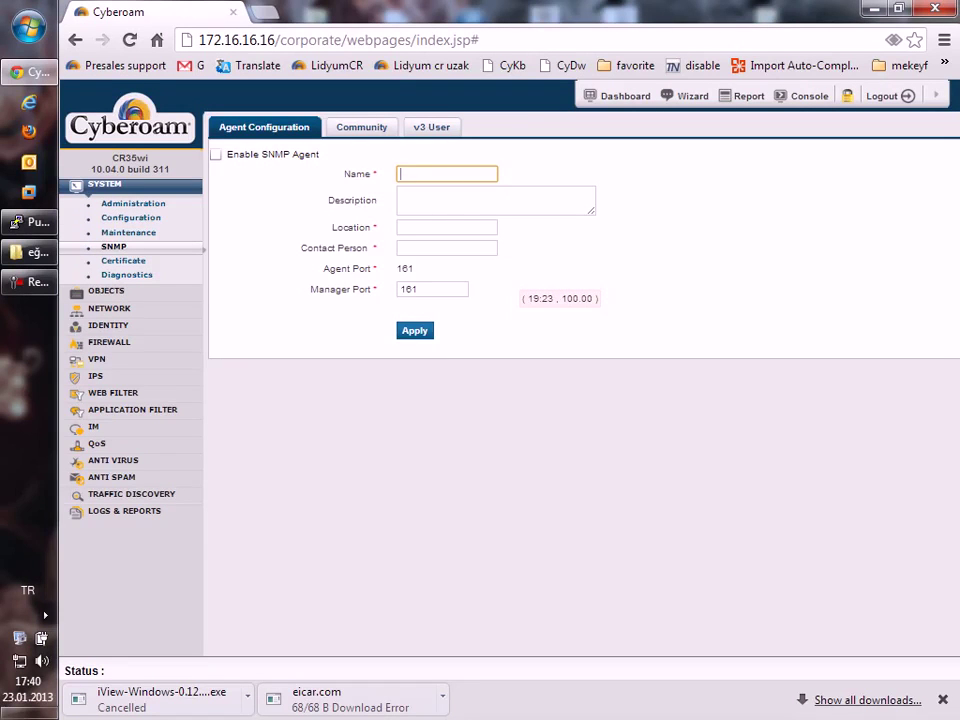
Browse the appliance certificates, certificate authorities and the empty CRL list, returning to certificates.
click(123, 260)
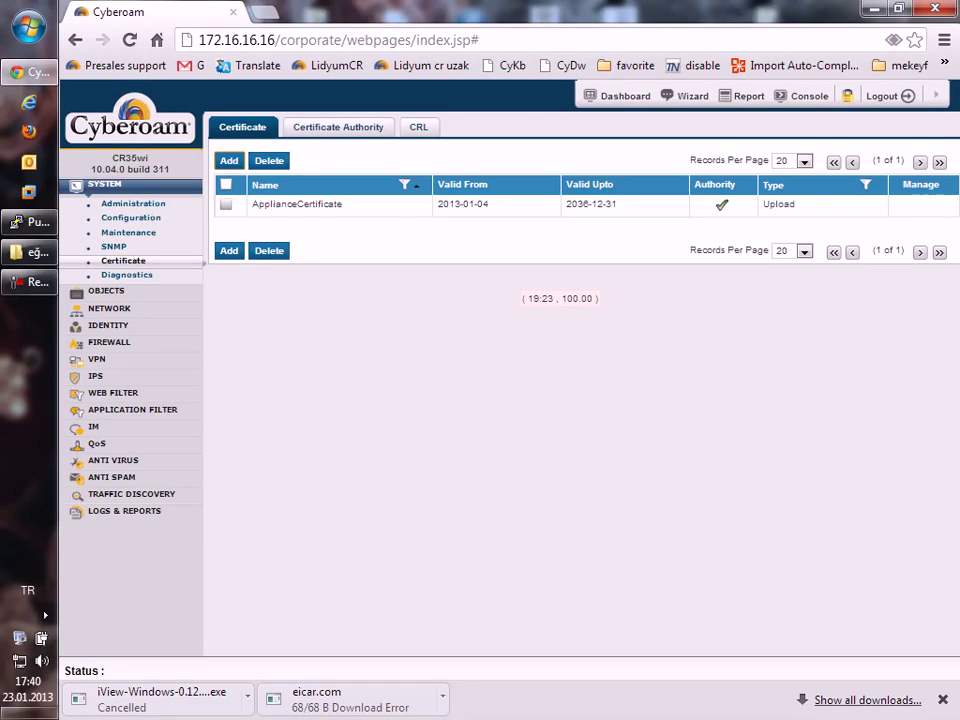
drag(258, 204, 343, 204)
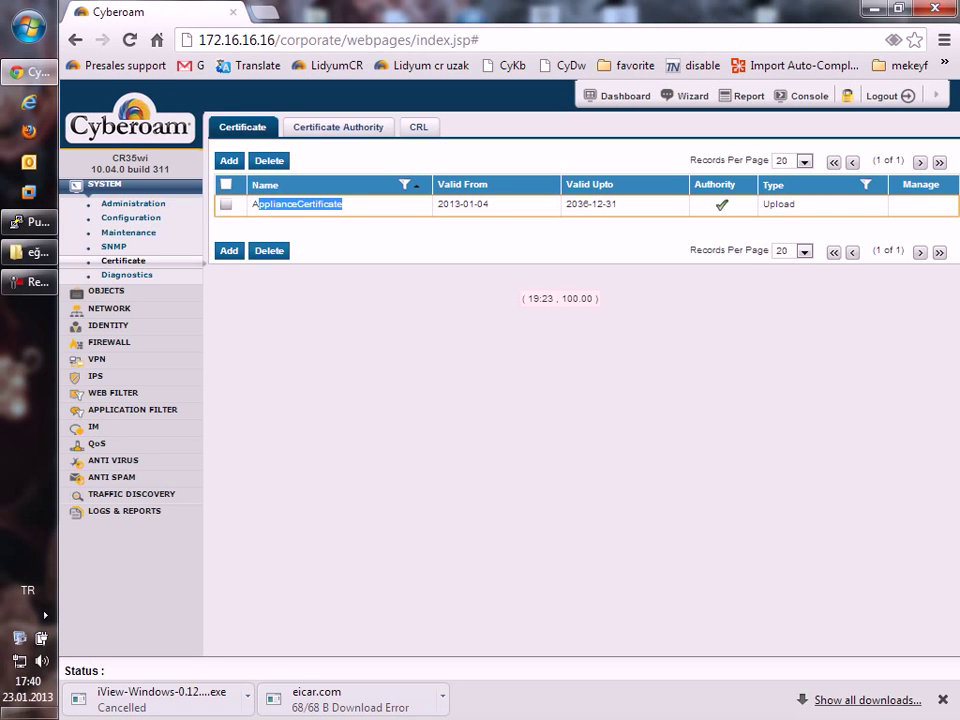
click(338, 127)
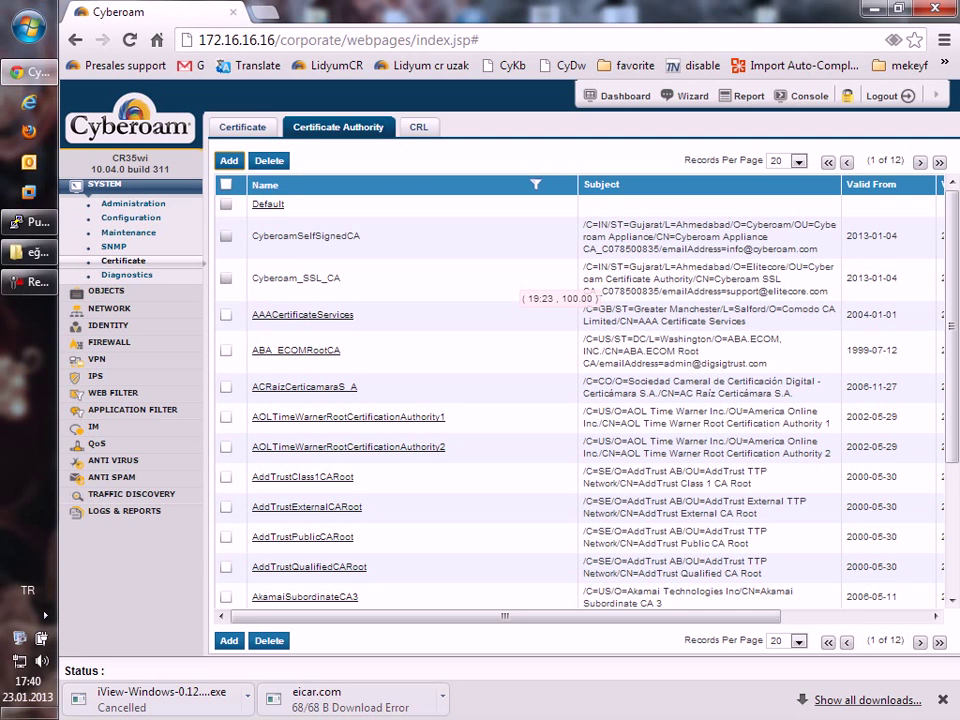
click(418, 127)
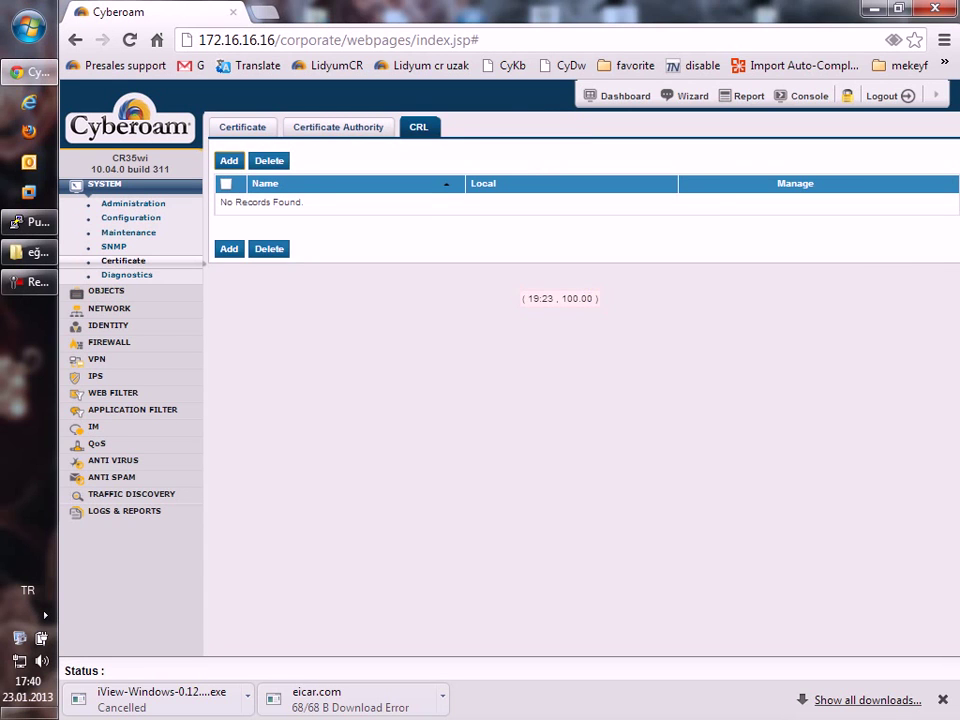
click(242, 127)
View Diagnostics graphs, Tools, Packet Capture and Connection List, then the Objects Hosts list.
click(127, 274)
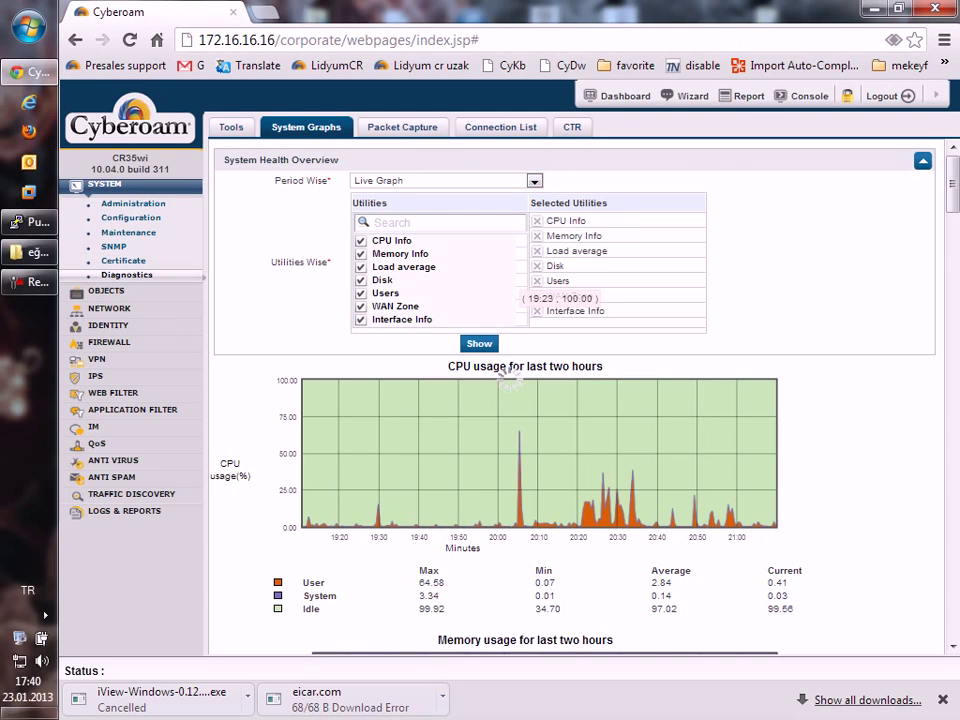
click(231, 127)
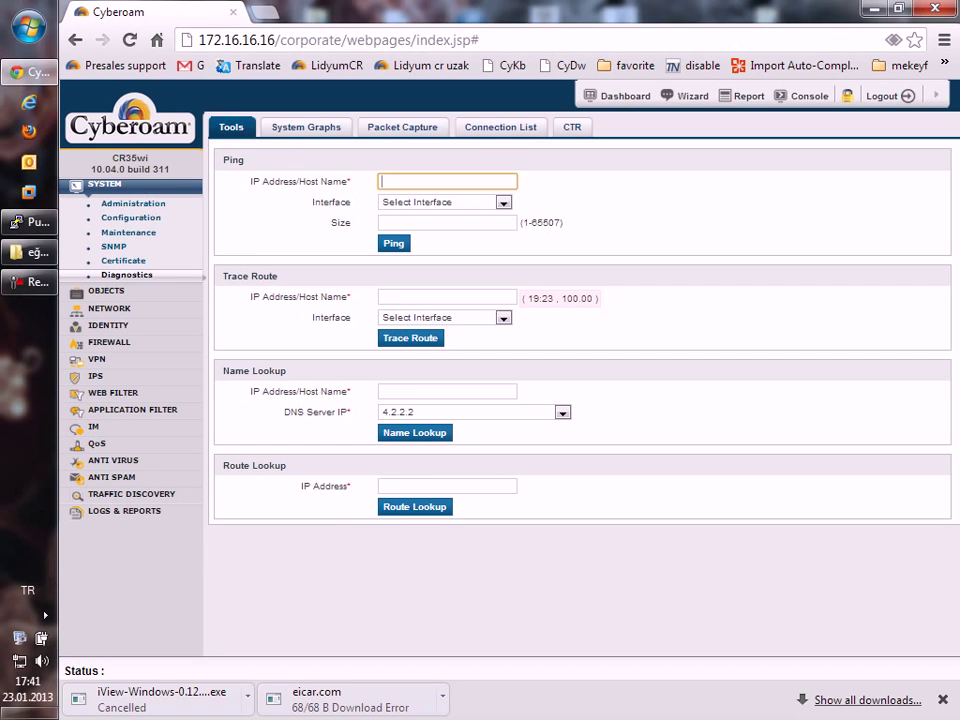
click(402, 127)
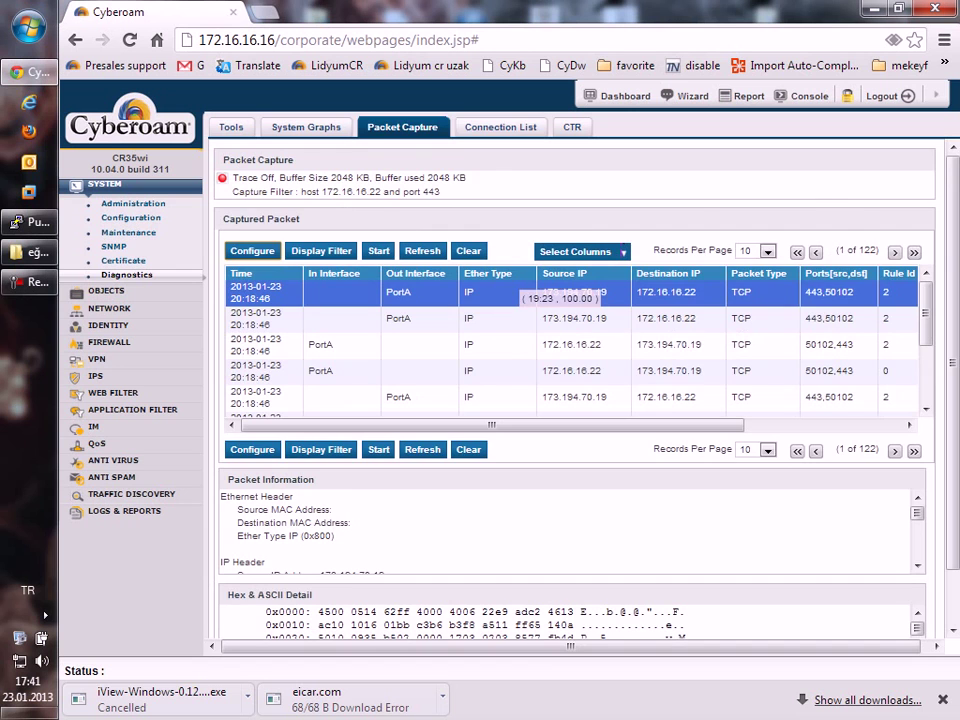
click(500, 127)
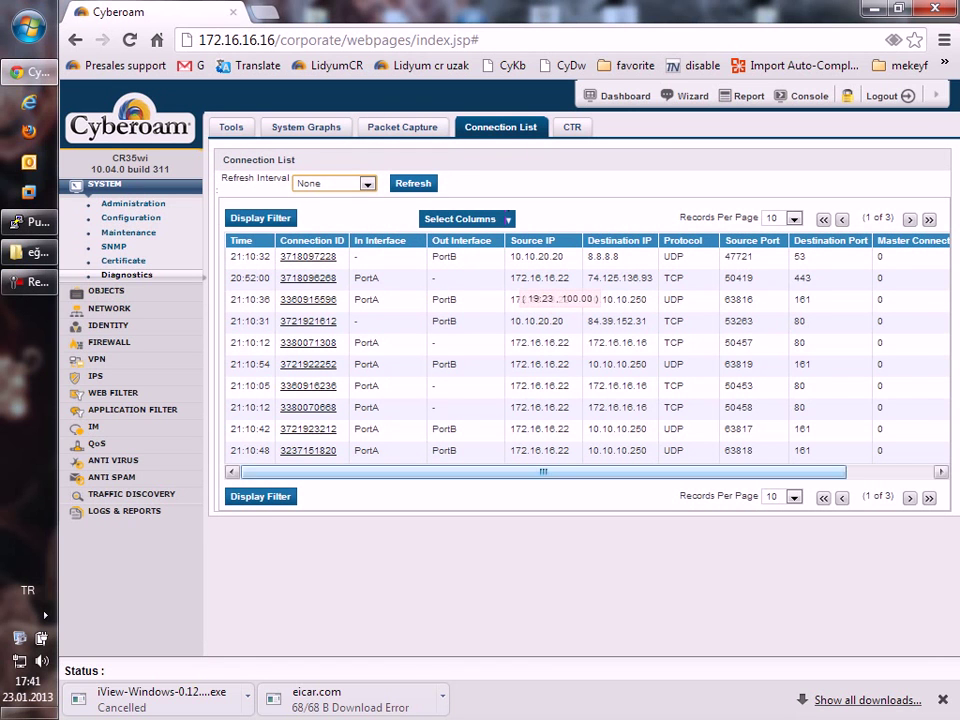
scroll(585, 350, right, 3)
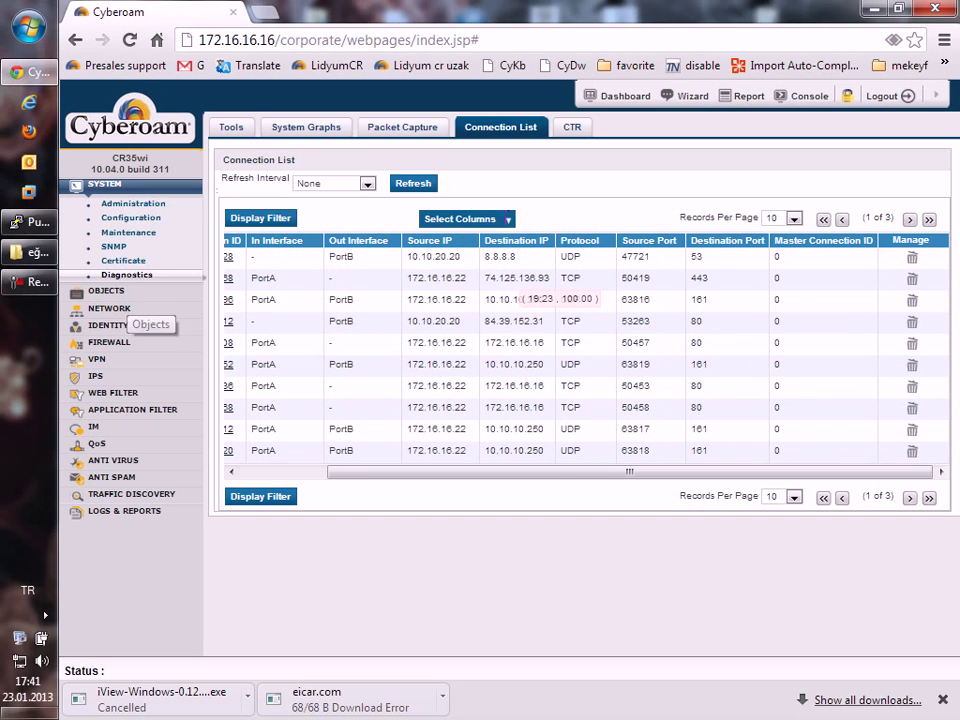
click(106, 291)
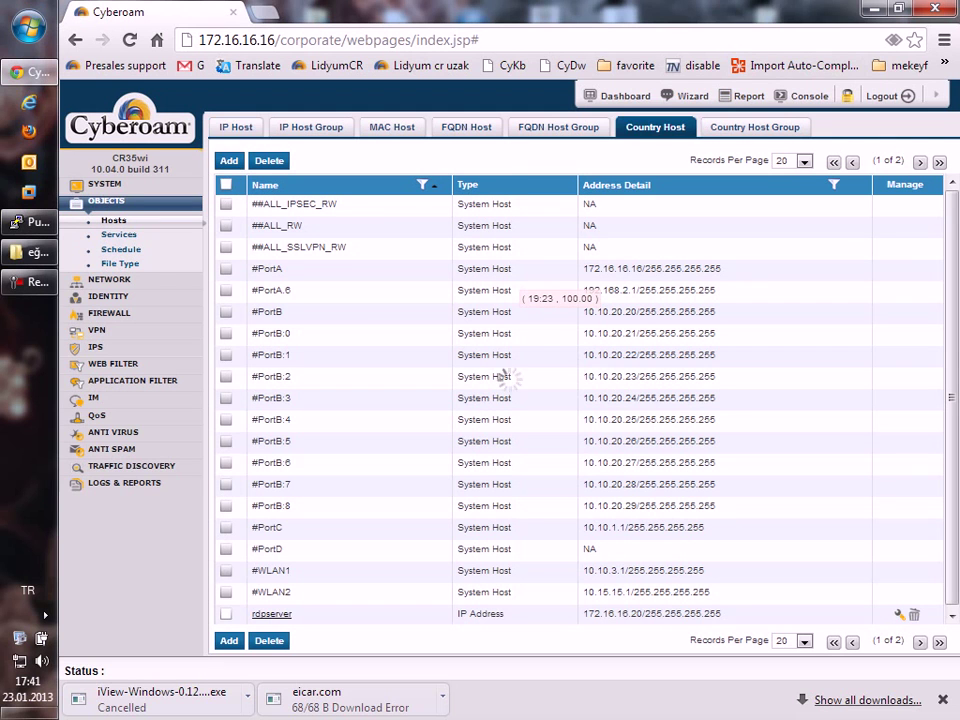
click(655, 127)
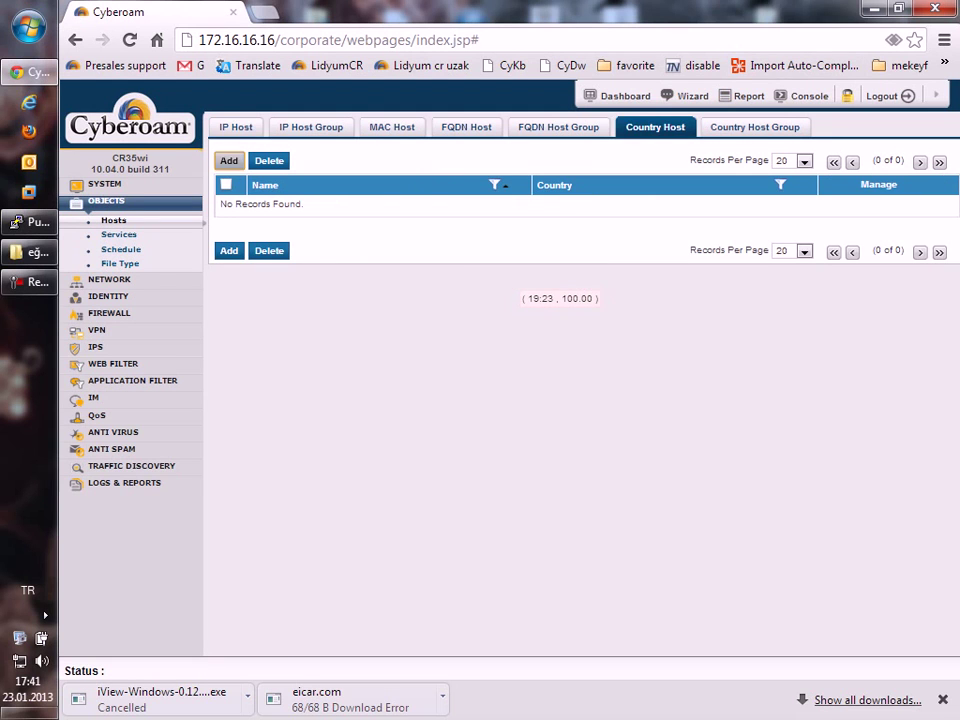
click(229, 160)
click(458, 374)
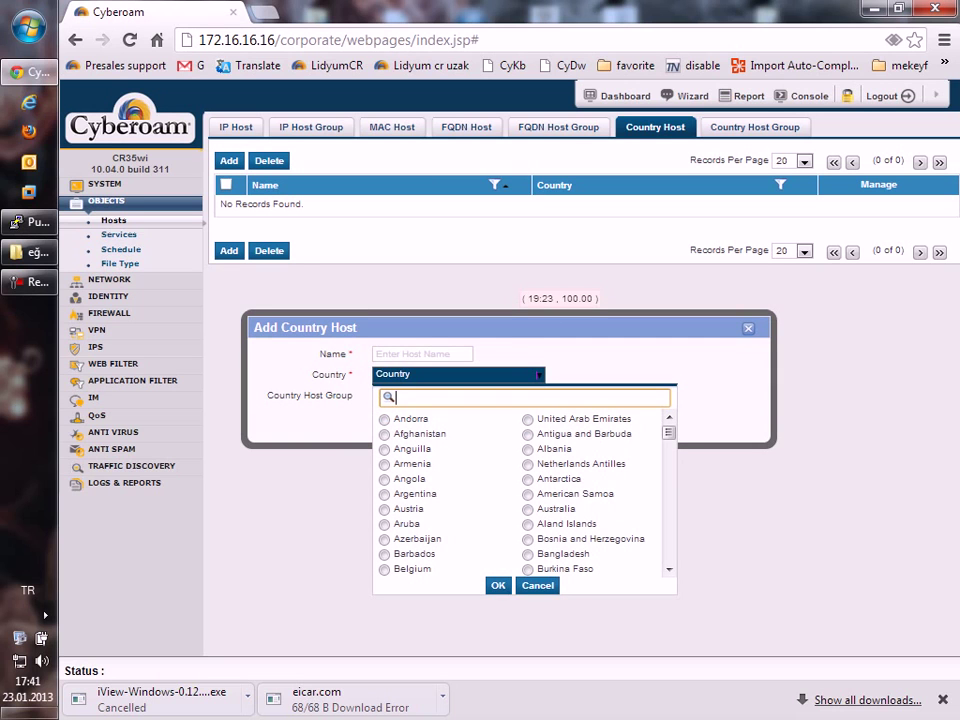
text(tur)
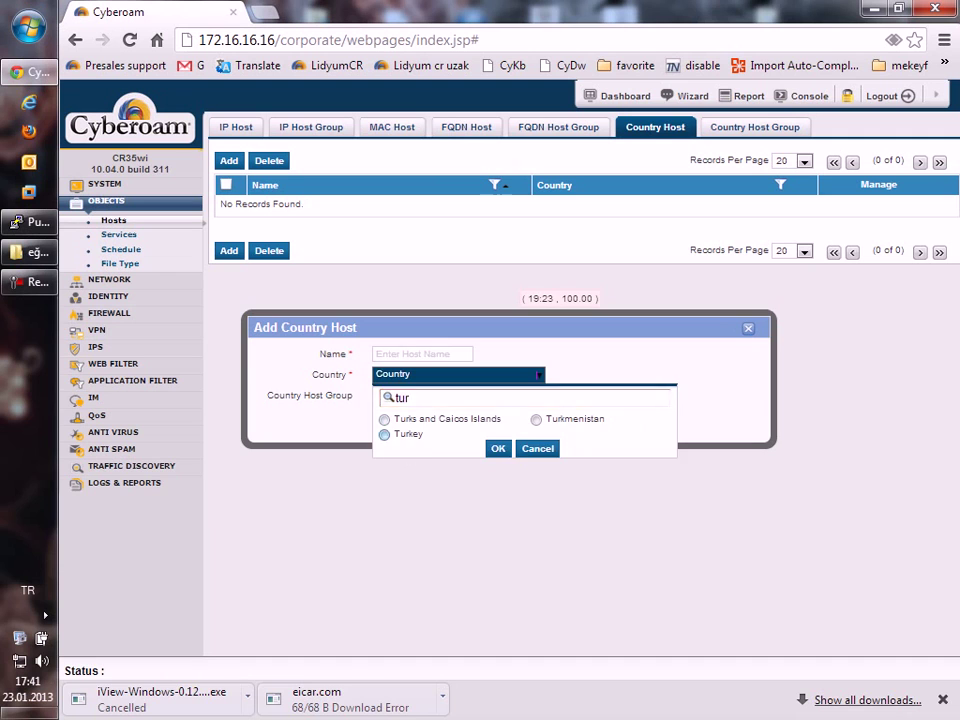
click(497, 448)
click(426, 416)
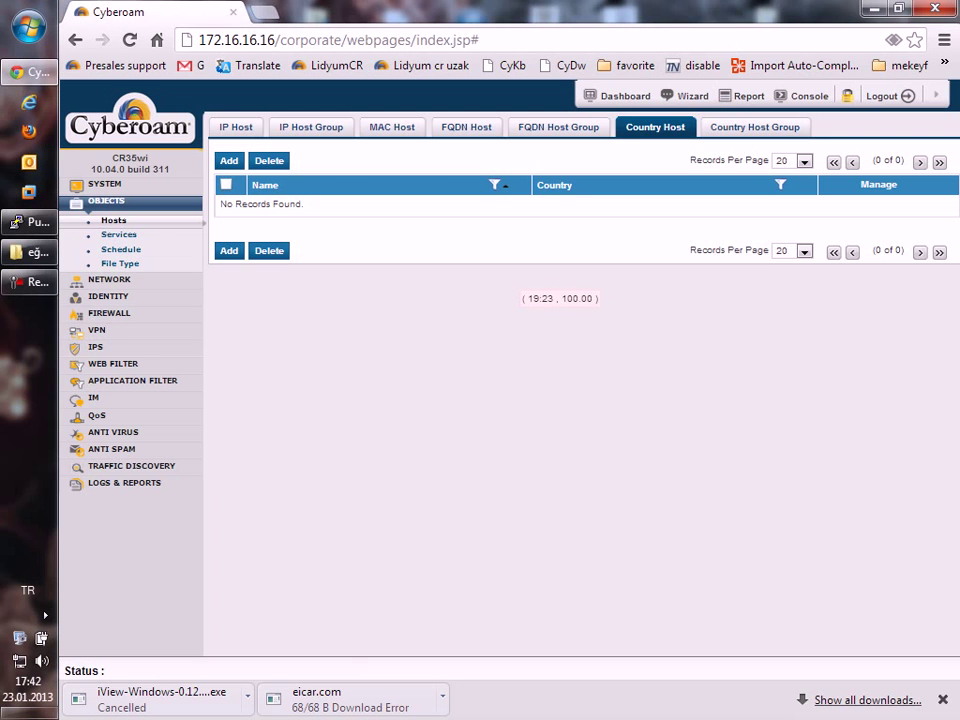
click(236, 127)
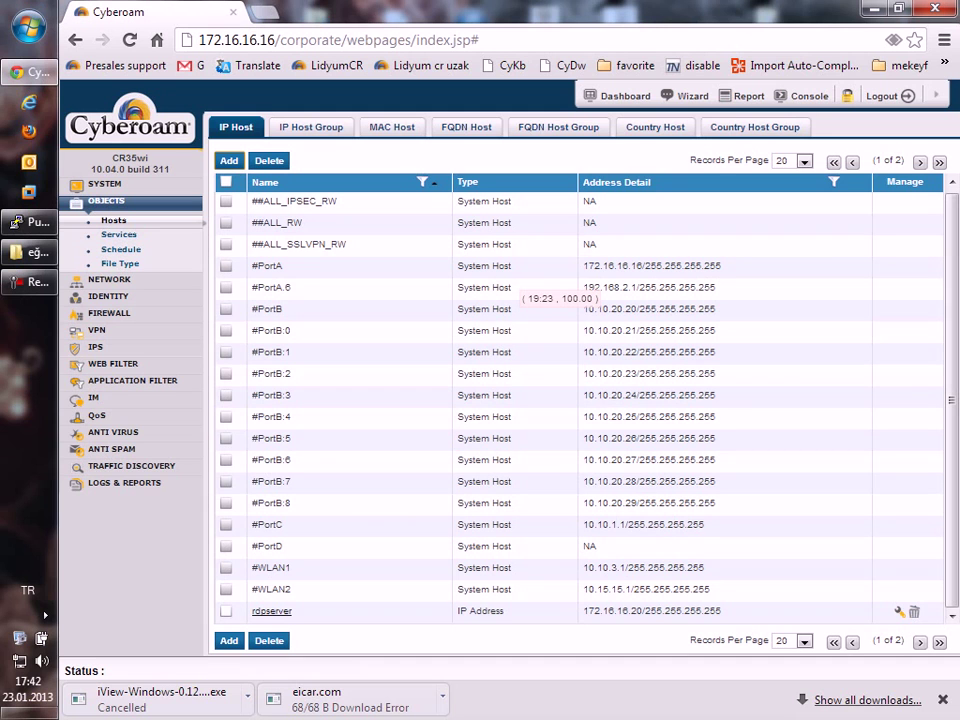
Browse the Objects Services, Schedule and File Type lists.
click(118, 234)
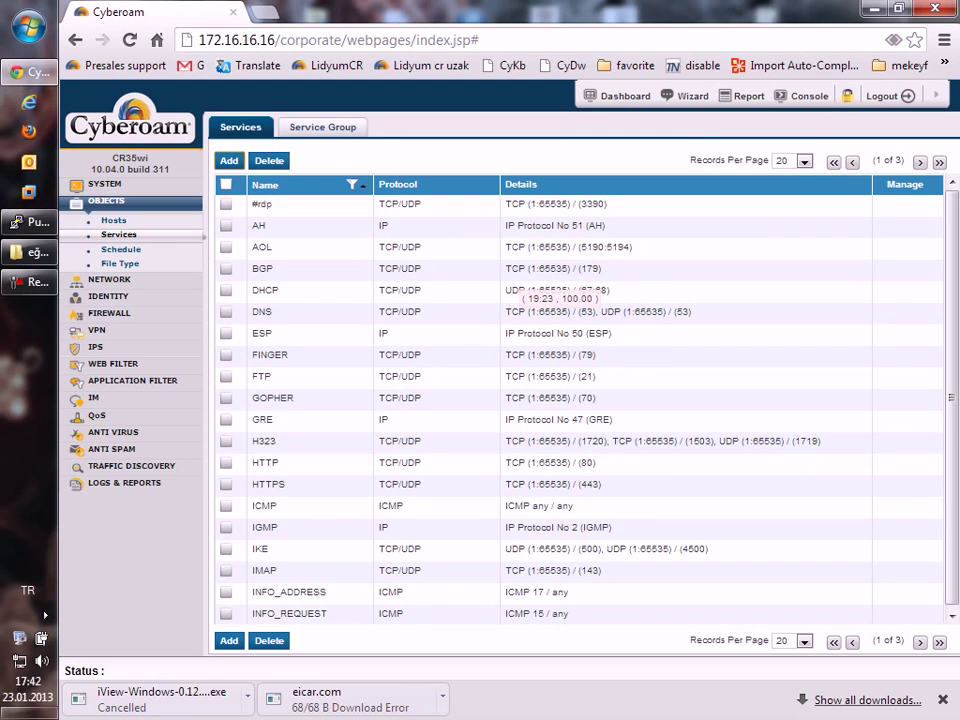
click(121, 249)
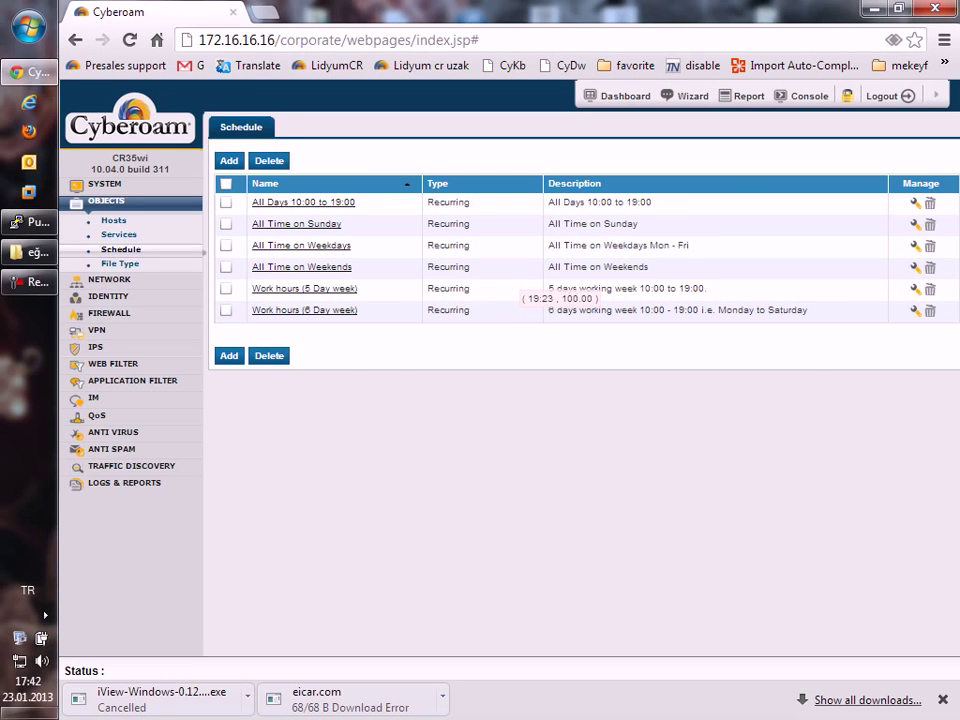
click(120, 263)
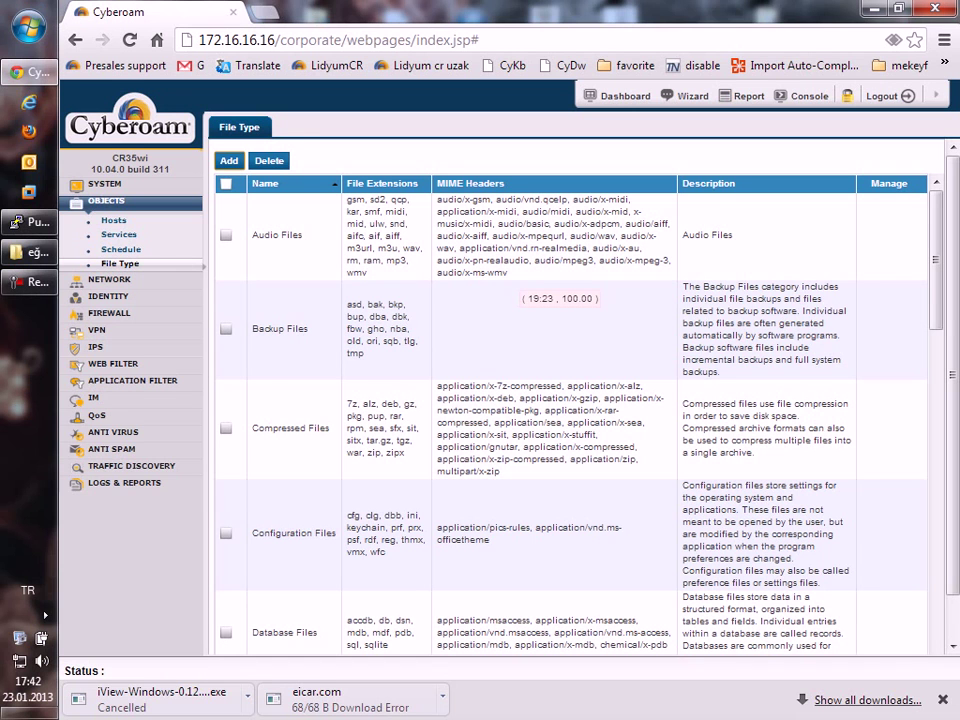
scroll(560, 400, down, 5)
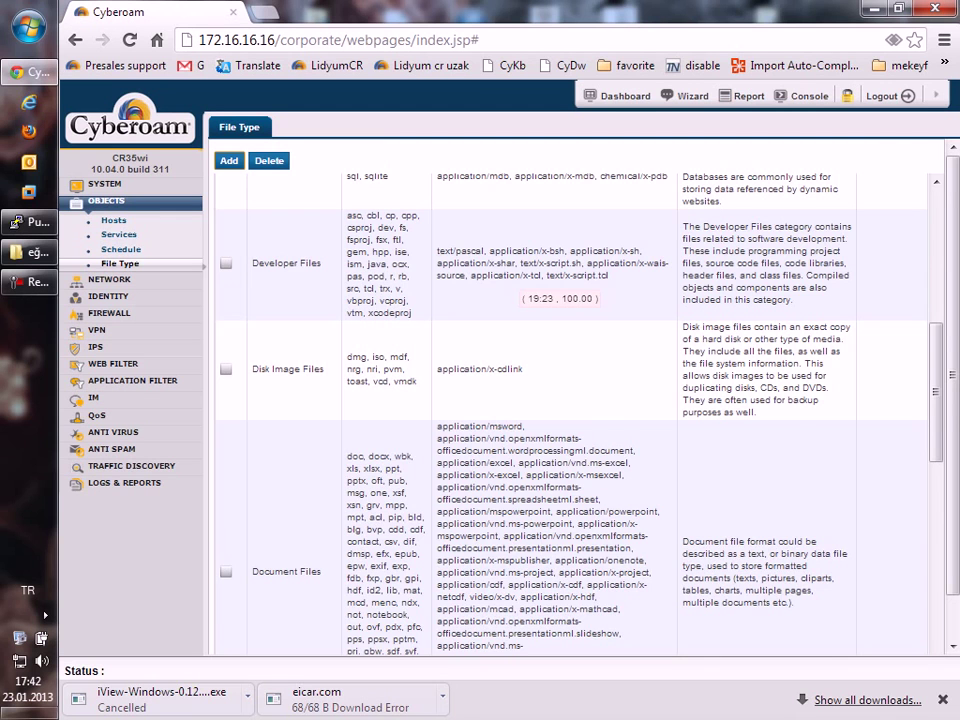
scroll(560, 400, down, 10)
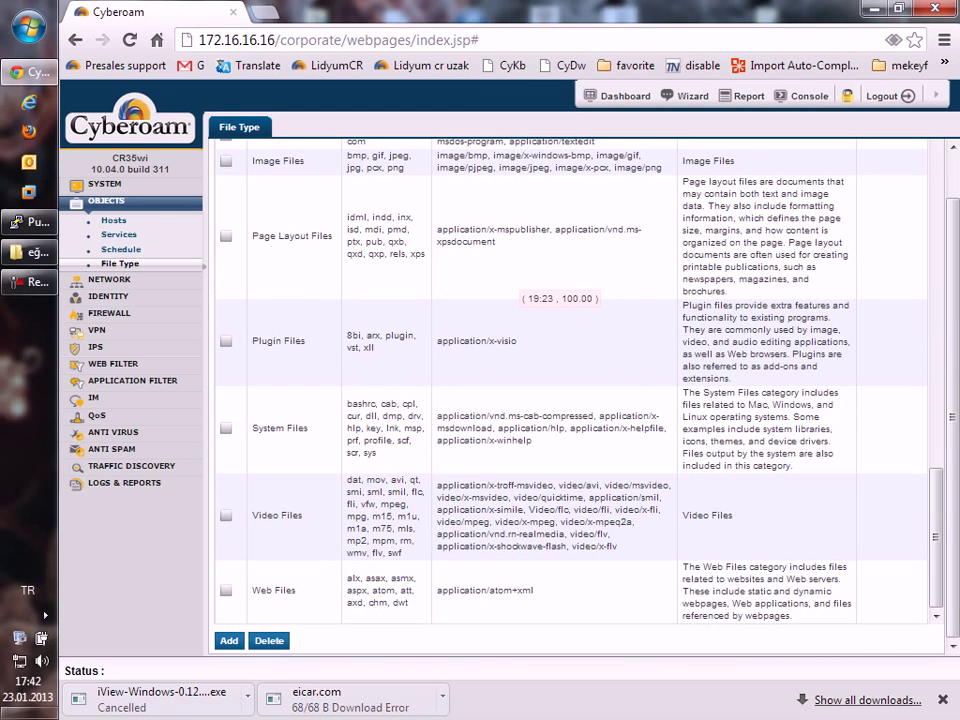
click(229, 640)
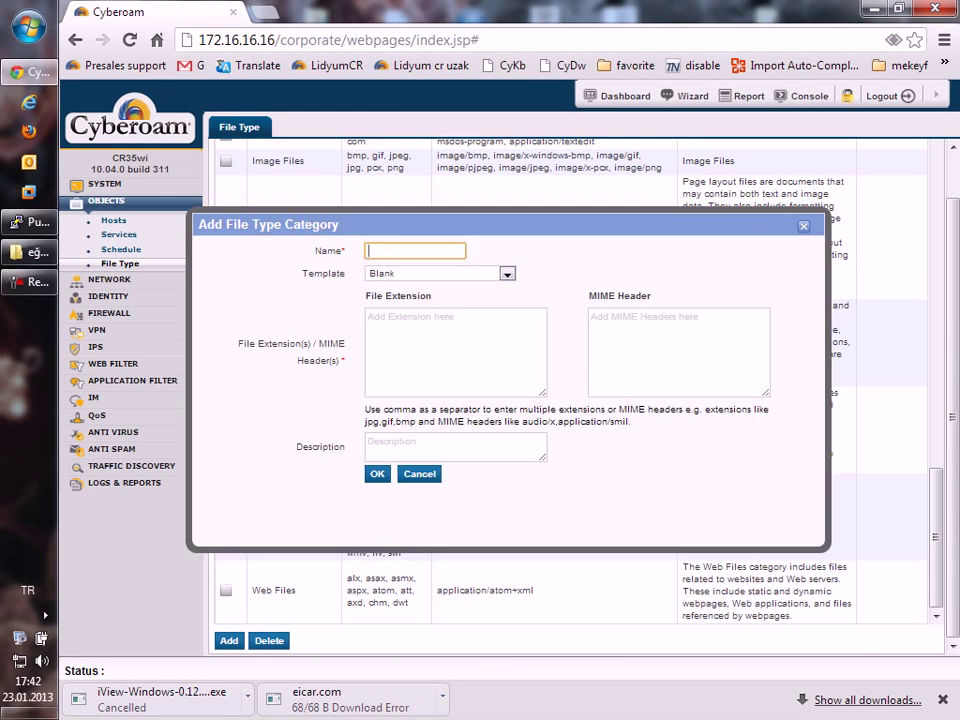
click(507, 273)
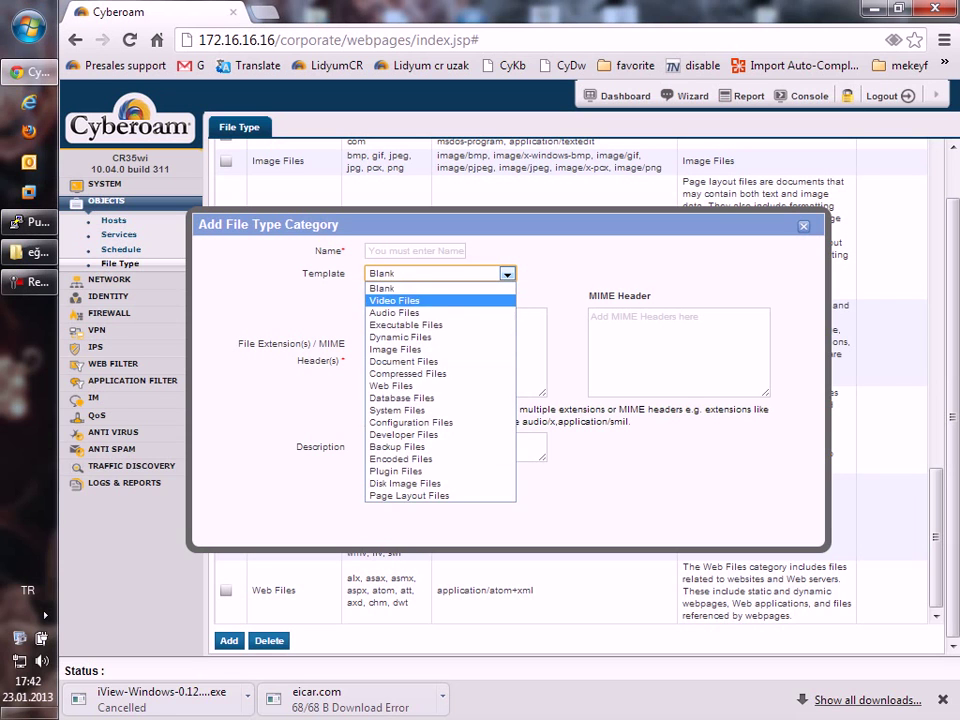
click(394, 300)
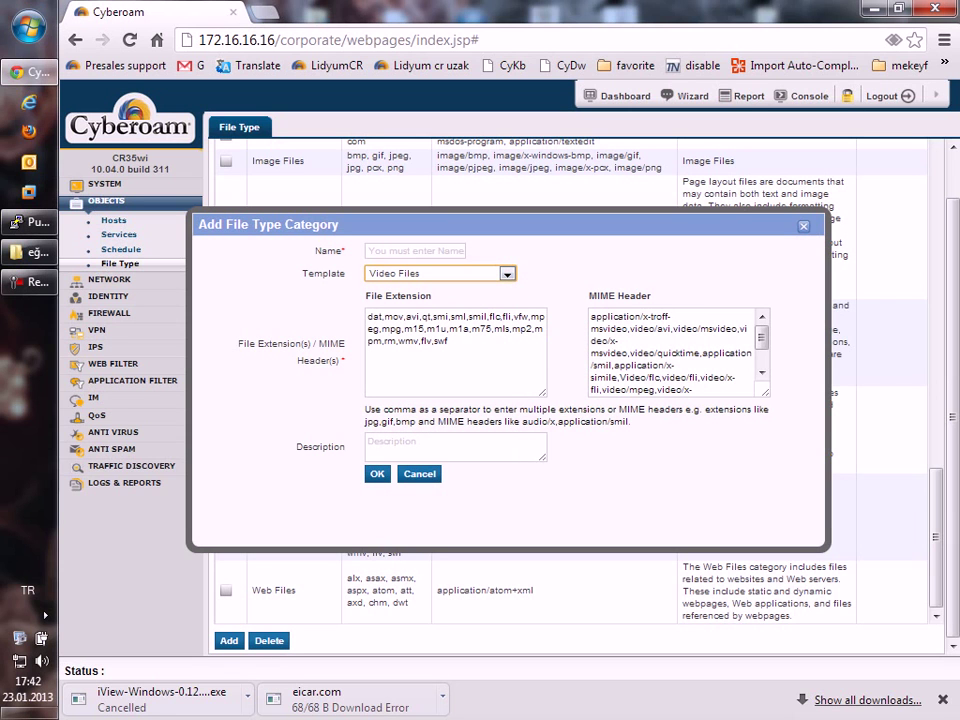
click(448, 341)
key(BackSpace)
key(BackSpace)
key(BackSpace)
key(BackSpace)
key(BackSpace)
key(BackSpace)
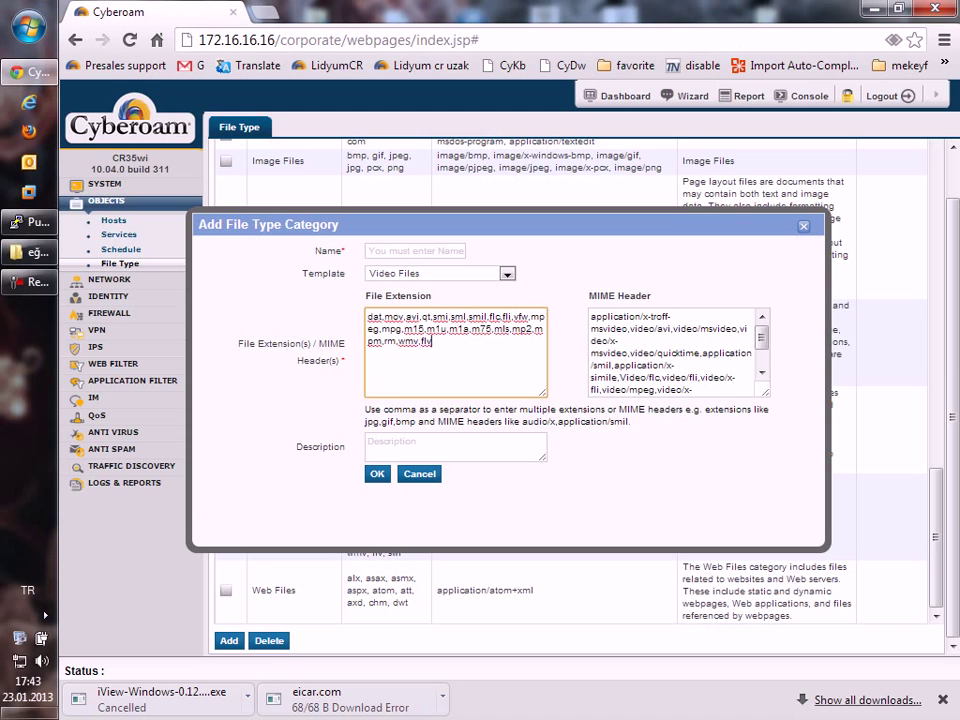
key(BackSpace)
key(BackSpace)
key(Escape)
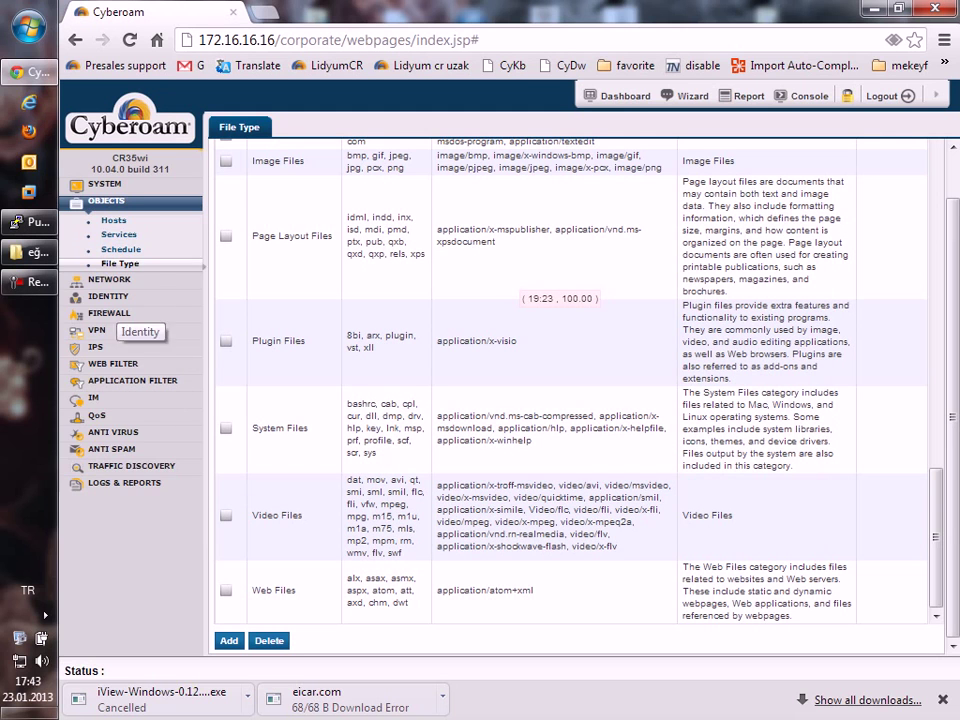
click(109, 279)
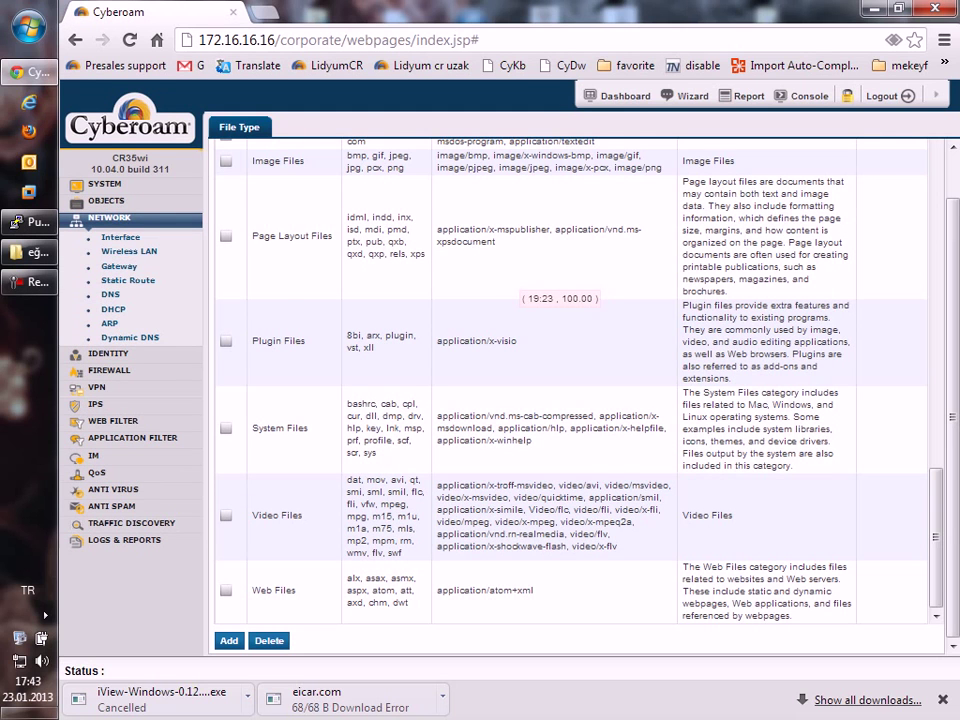
Browse the wireless access points and connected clients, then the Gateway and Interface pages.
click(129, 251)
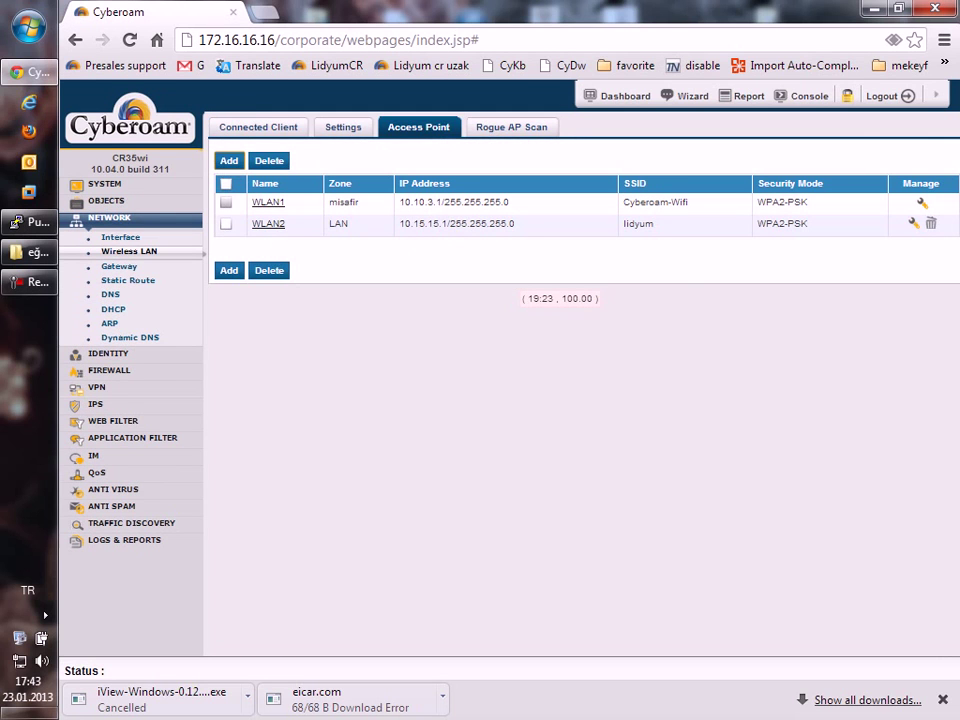
click(258, 127)
click(418, 127)
click(119, 266)
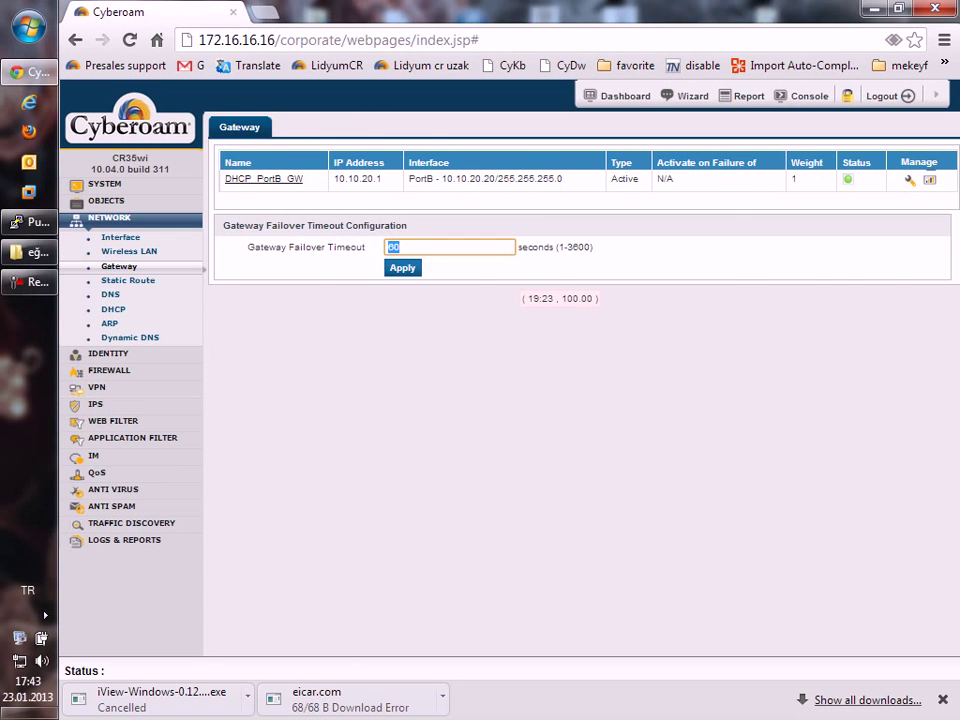
click(120, 237)
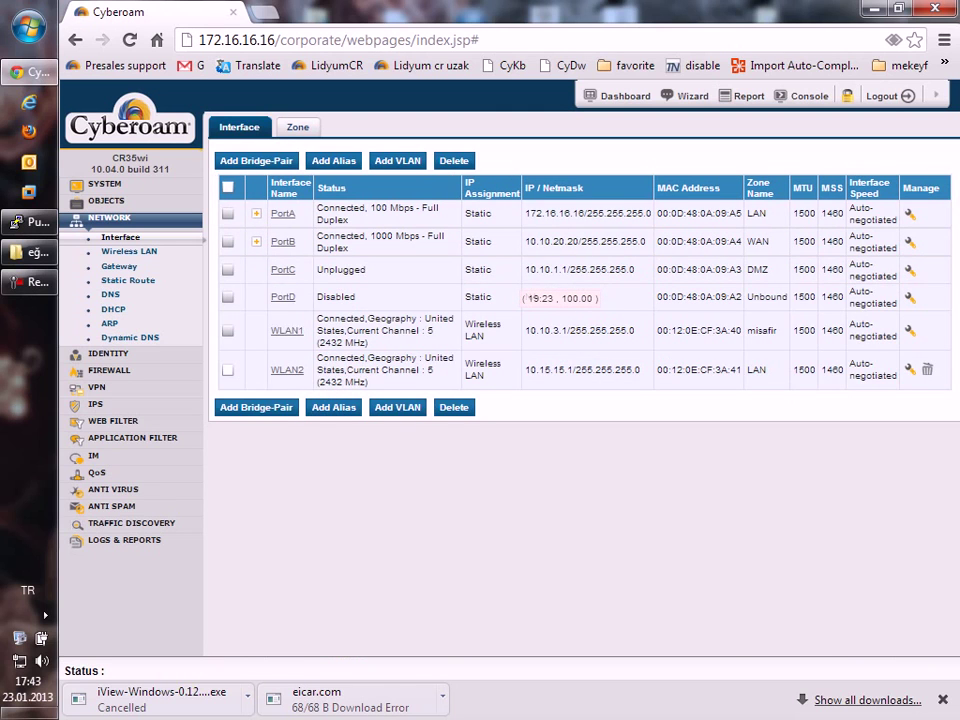
Reconfigure PortD as a WAN-zone interface using DHCP with gateway name wan2, and apply it.
click(283, 297)
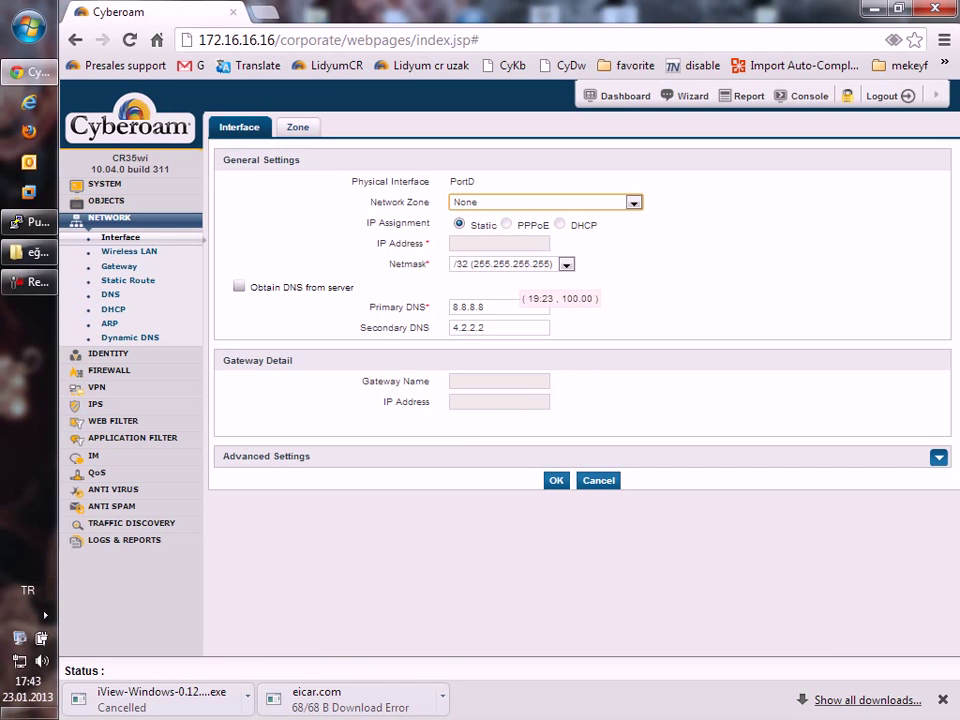
click(633, 202)
click(500, 253)
click(545, 202)
click(464, 241)
click(559, 224)
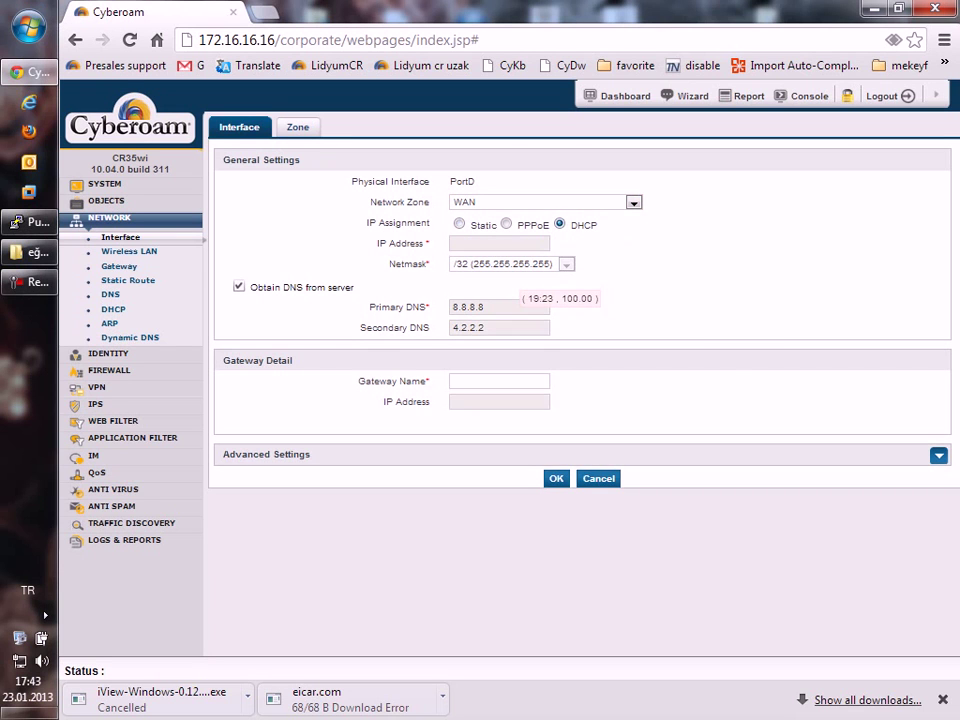
click(556, 480)
key(Return)
text(wan2)
click(556, 478)
key(Return)
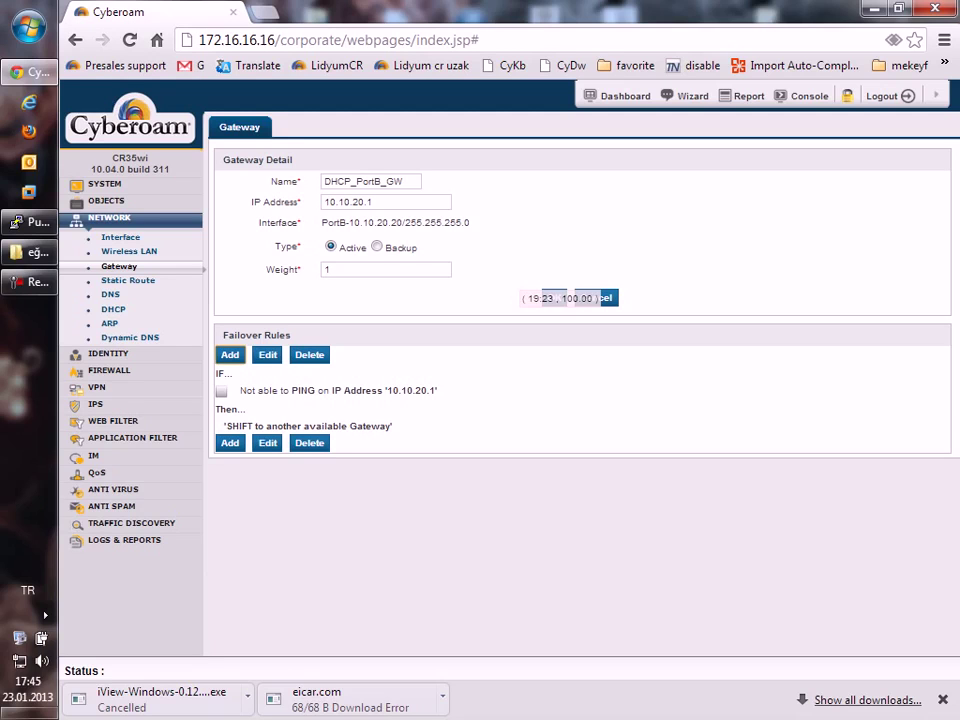
Mark DHCP_PortB_GW as a Backup gateway that activates when another gateway fails.
key(Tab)
text(8)
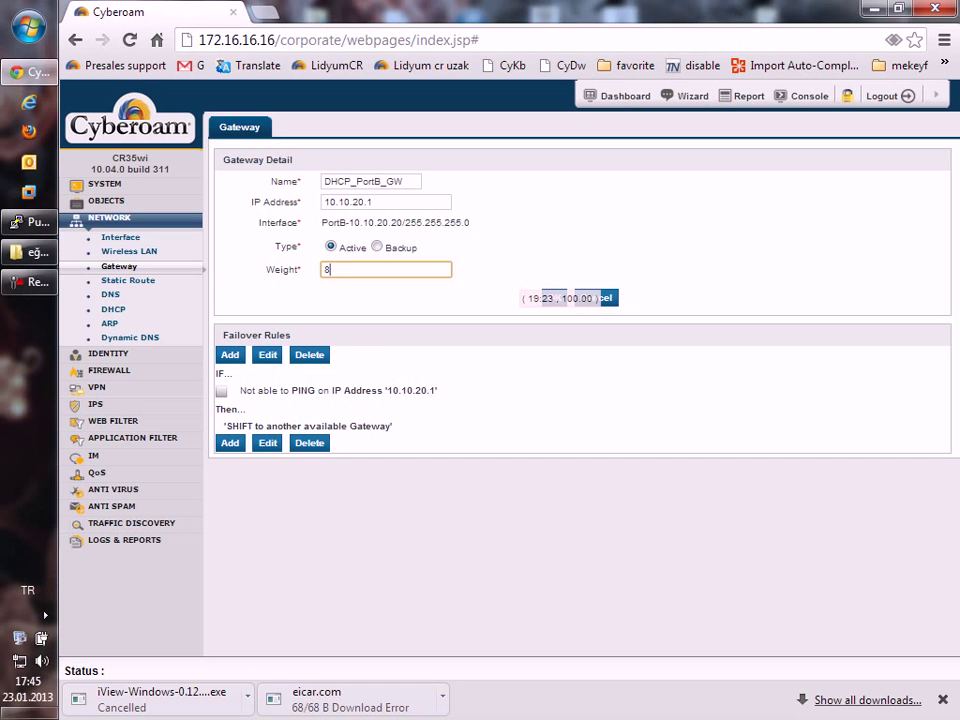
click(376, 246)
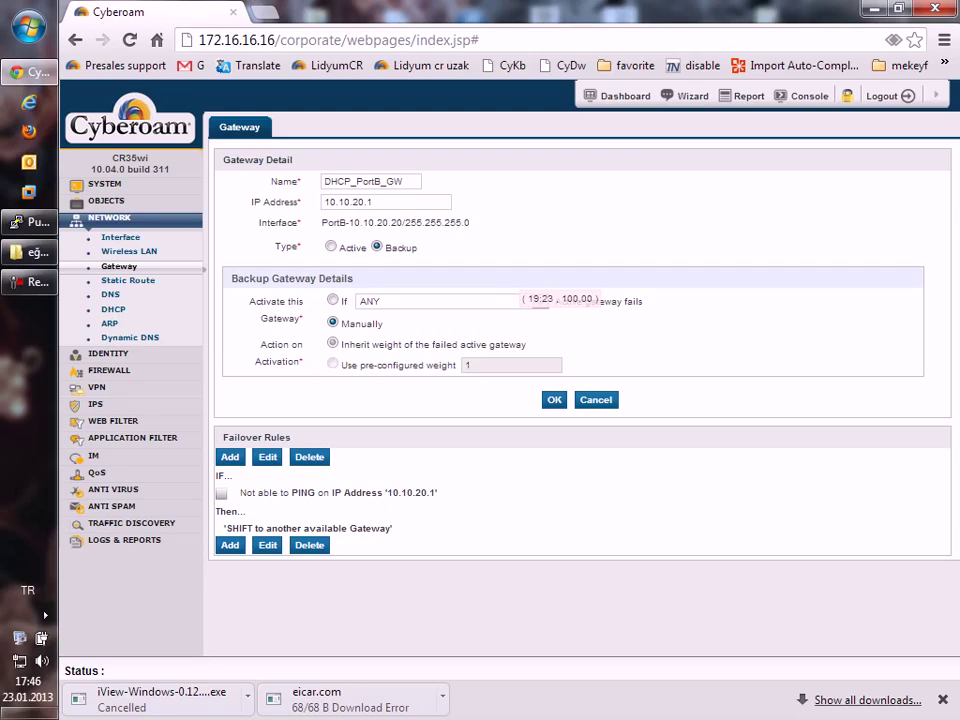
click(332, 300)
Choose wan2 as the gateway whose failure activates the backup.
click(540, 302)
key(Down)
key(Return)
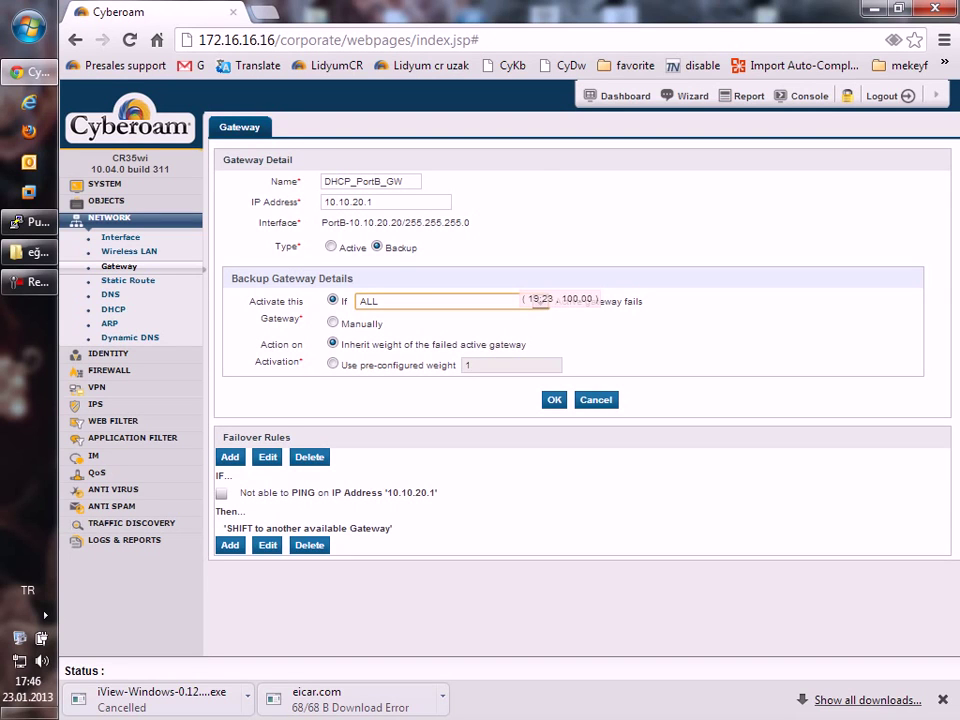
click(540, 302)
key(Down)
key(Down)
key(Up)
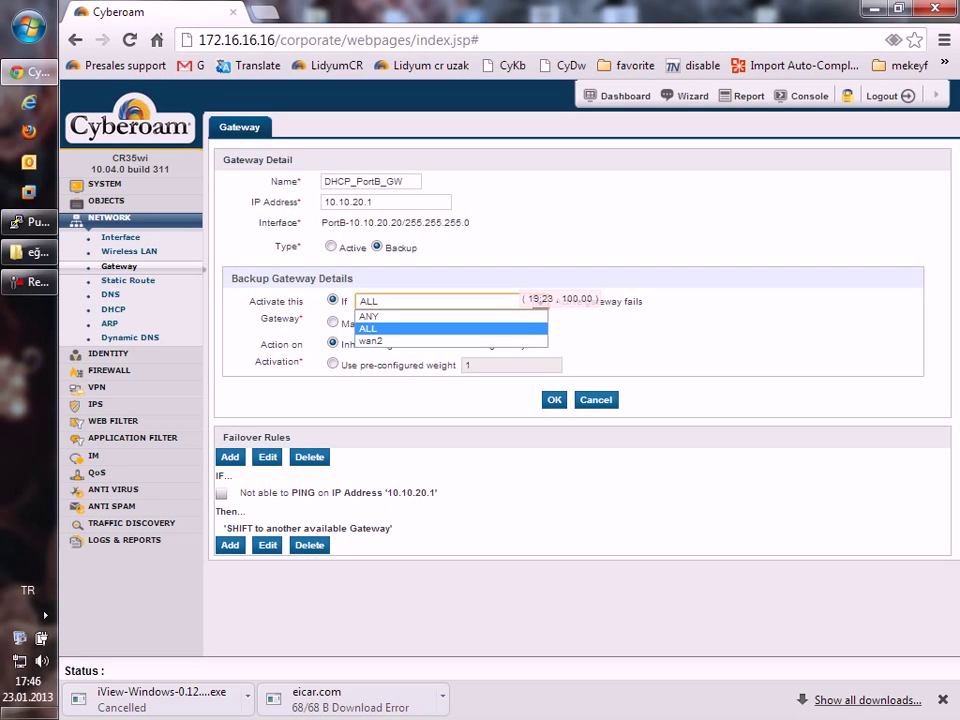
key(Down)
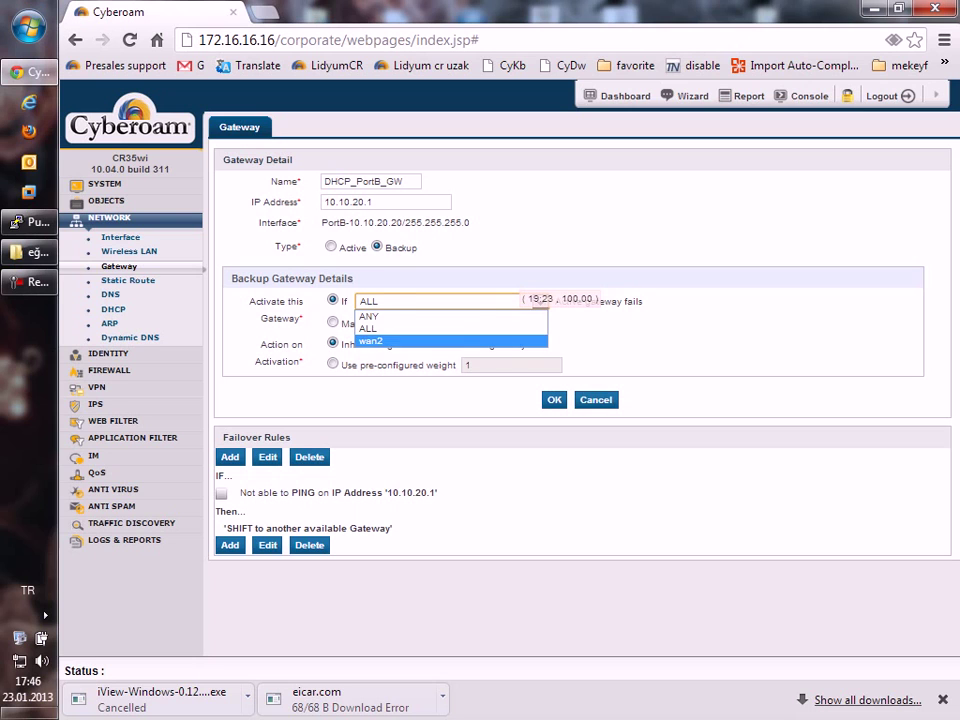
key(Return)
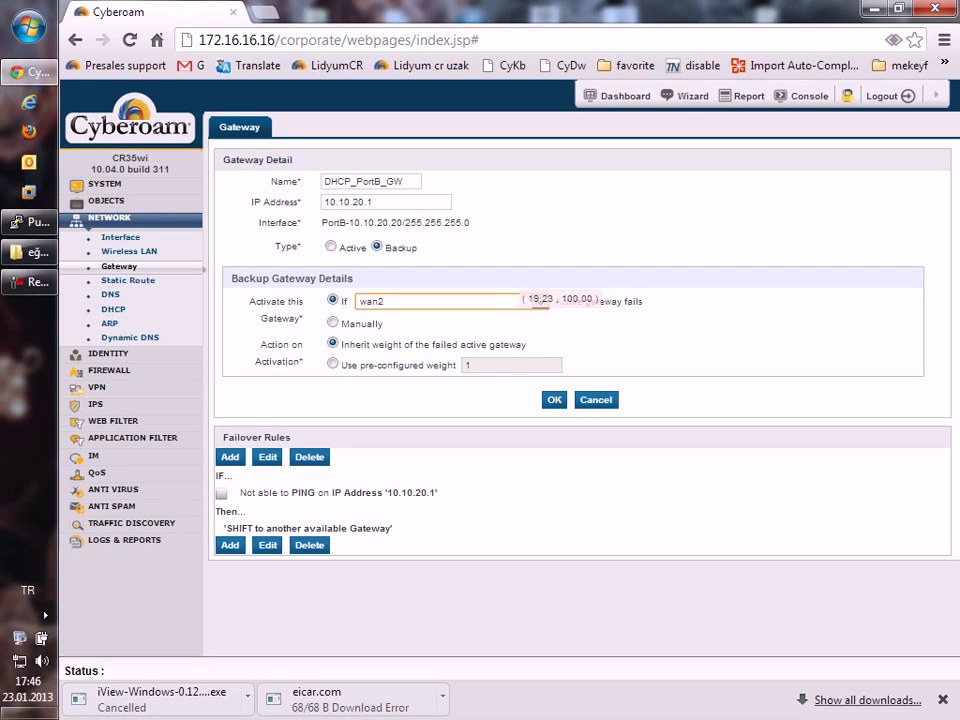
Keep the backup's own pre-configured weight of 1 when it activates.
drag(370, 344, 526, 344)
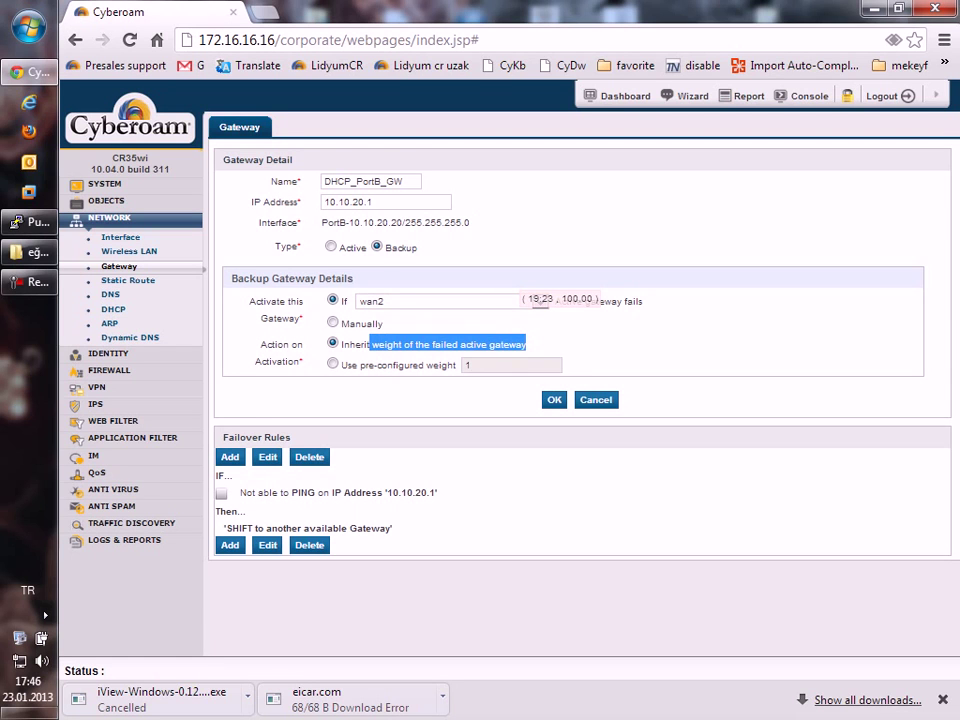
click(510, 365)
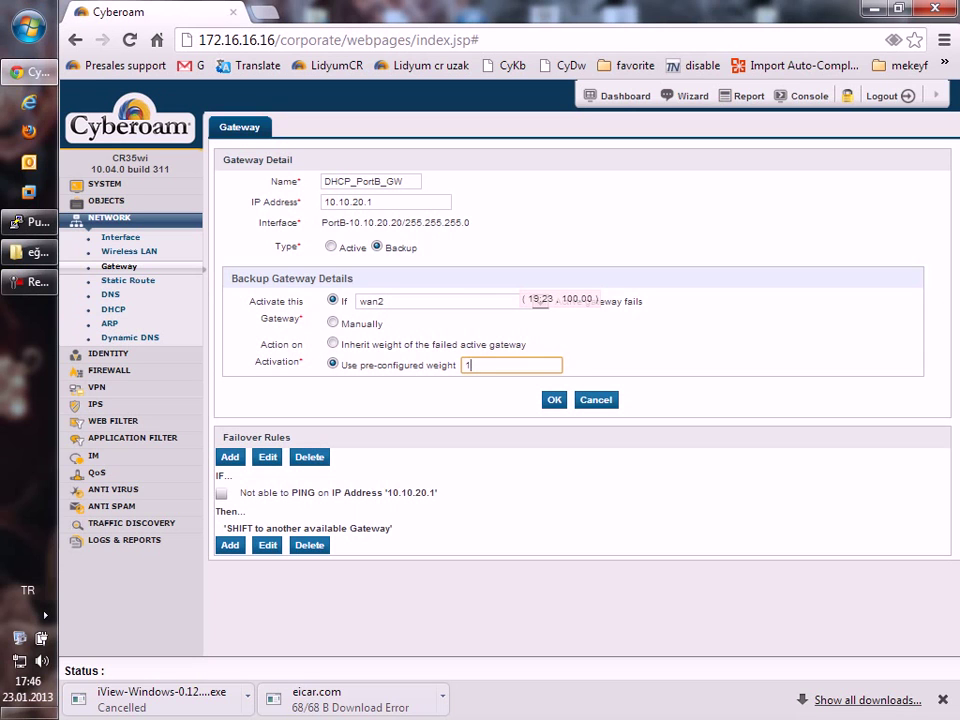
drag(402, 344, 526, 344)
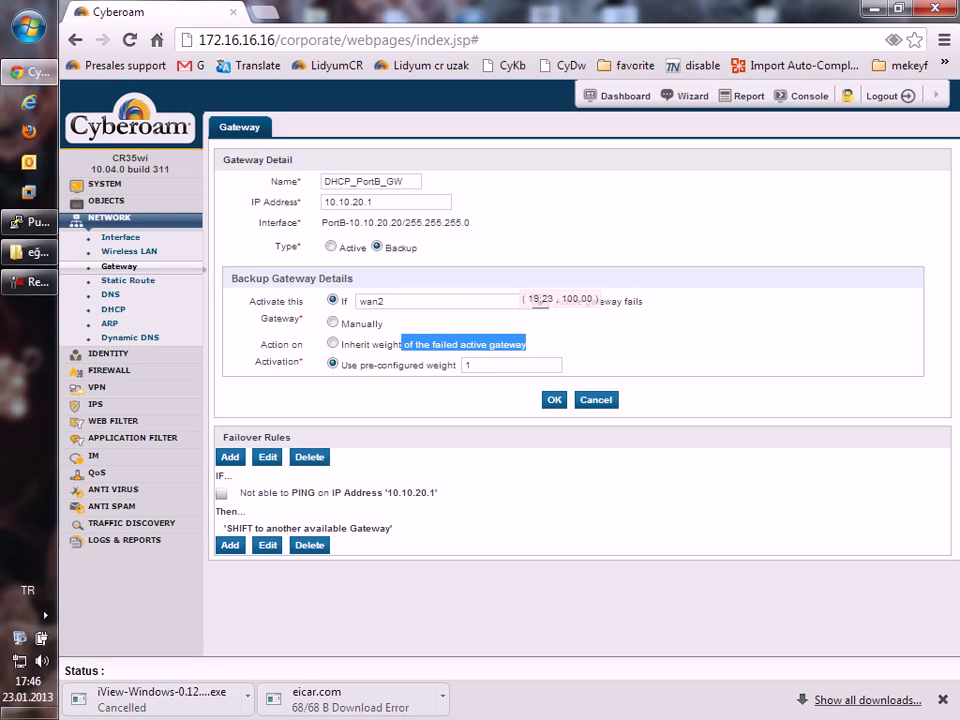
click(467, 365)
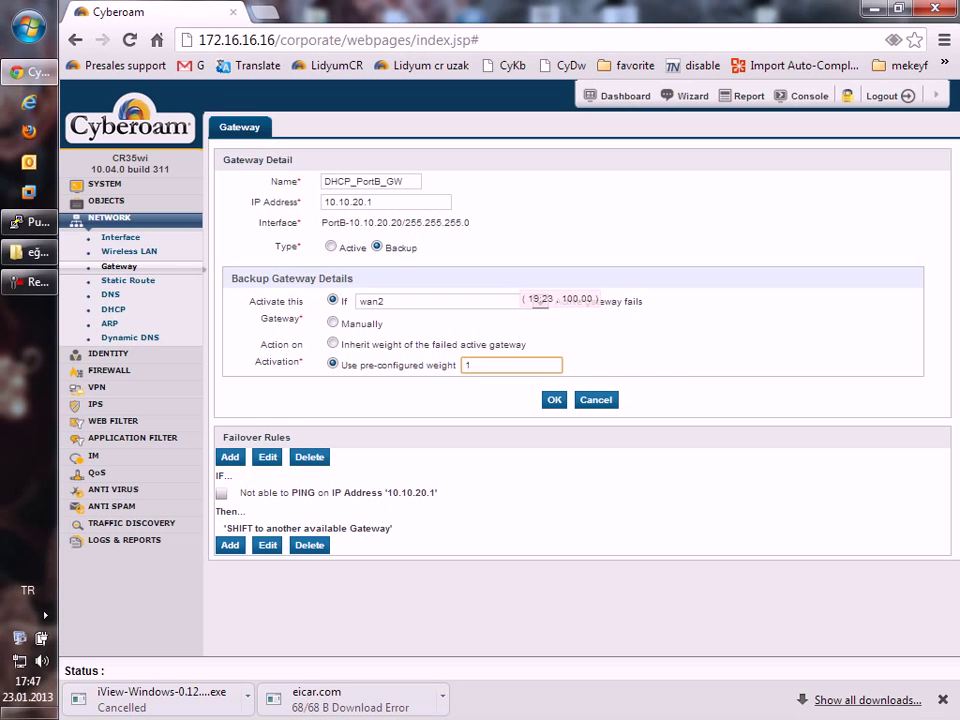
click(267, 456)
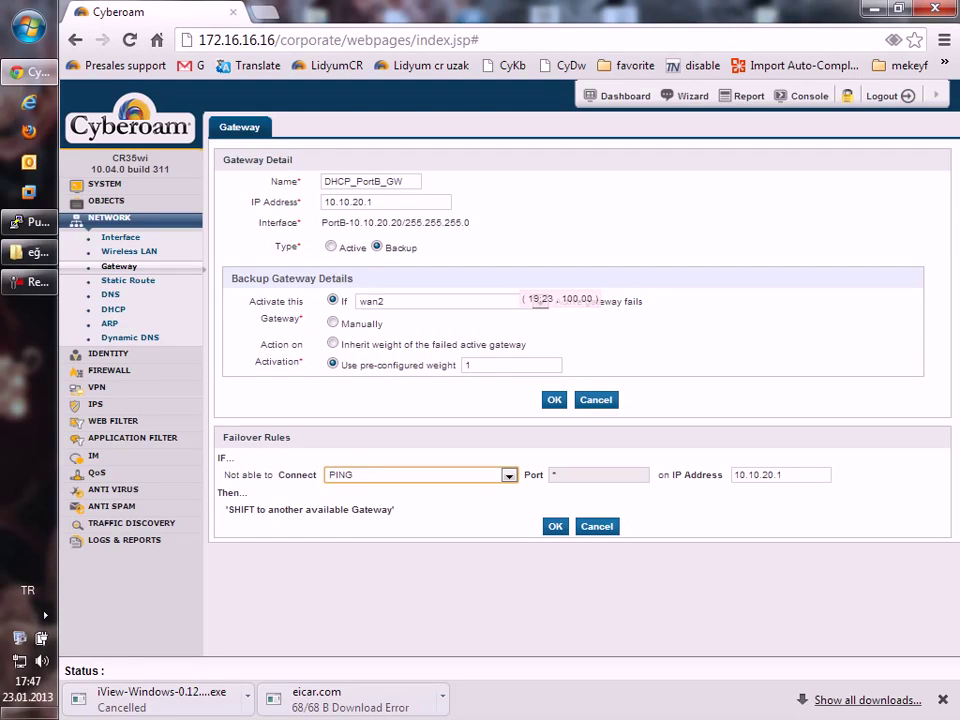
key(Tab)
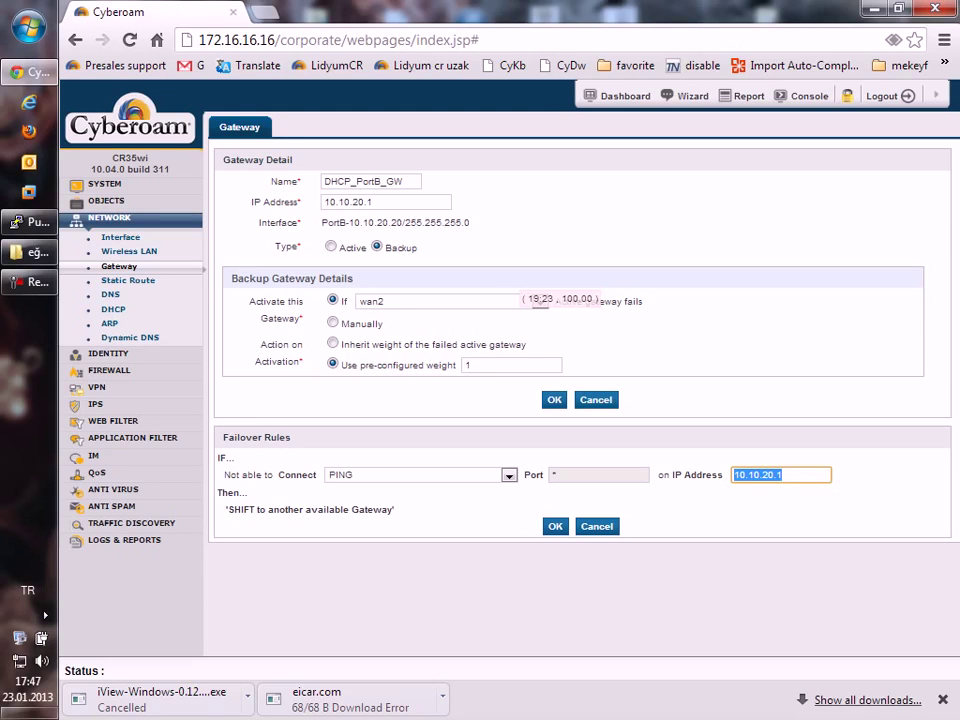
text(8.8.8.8)
key(shift+Tab)
key(alt+Down)
key(Up)
key(Return)
key(Tab)
text(80)
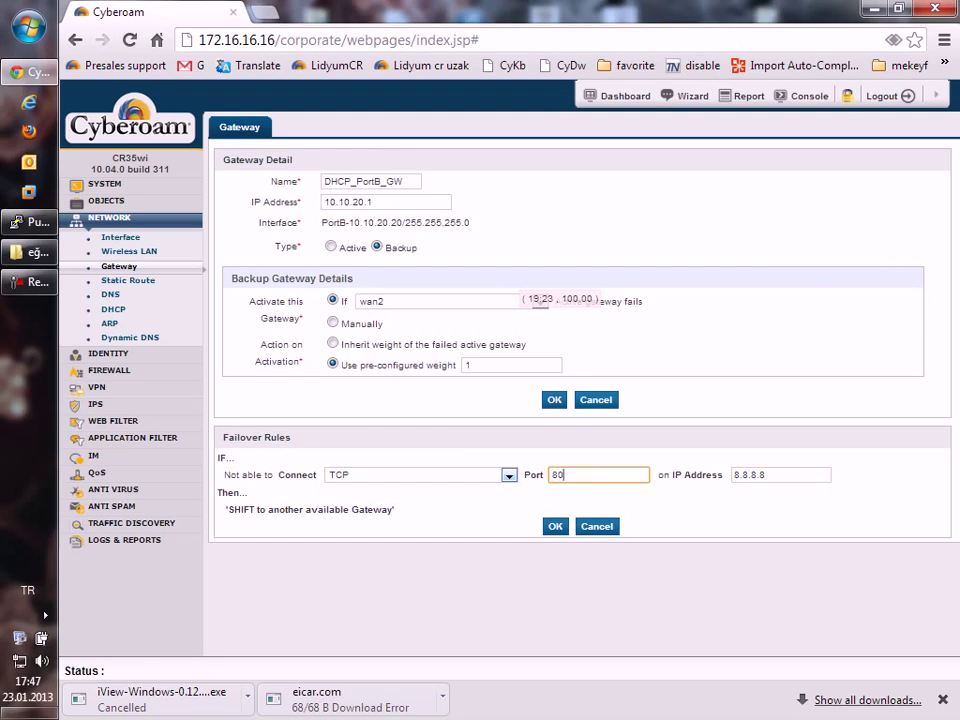
key(Tab)
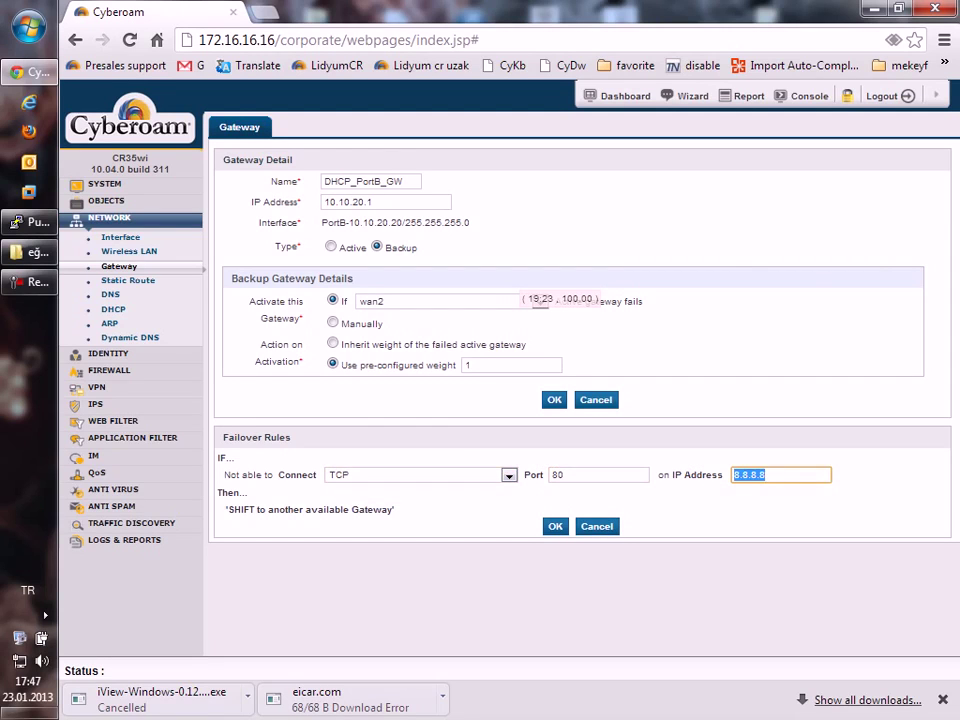
text(172)
key(Escape)
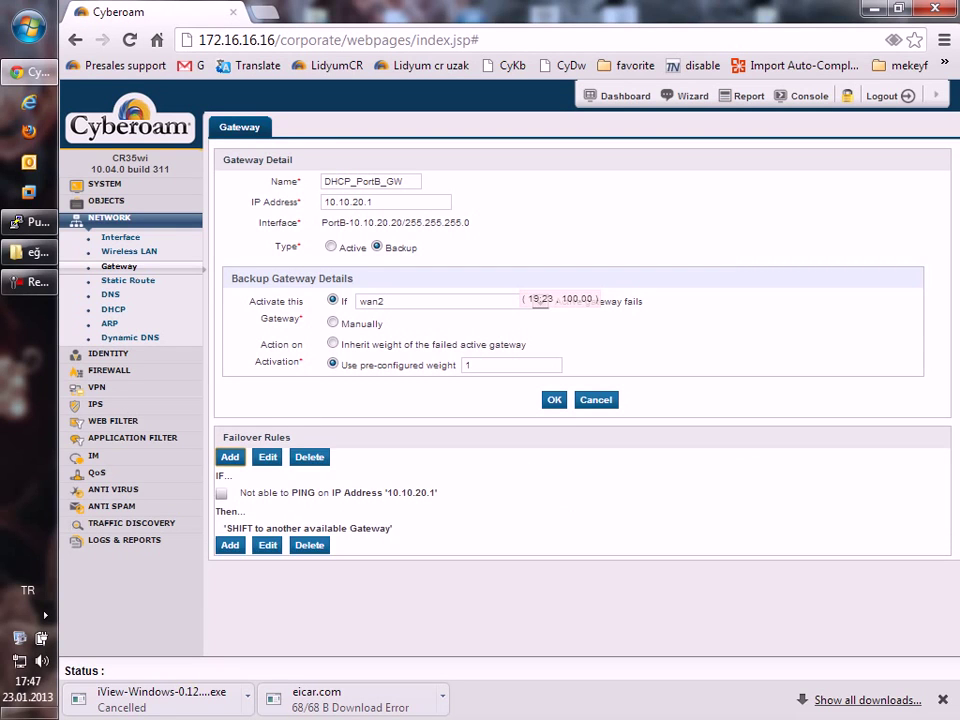
Leave the gateway form without saving and expand the Firewall navigation section.
key(Escape)
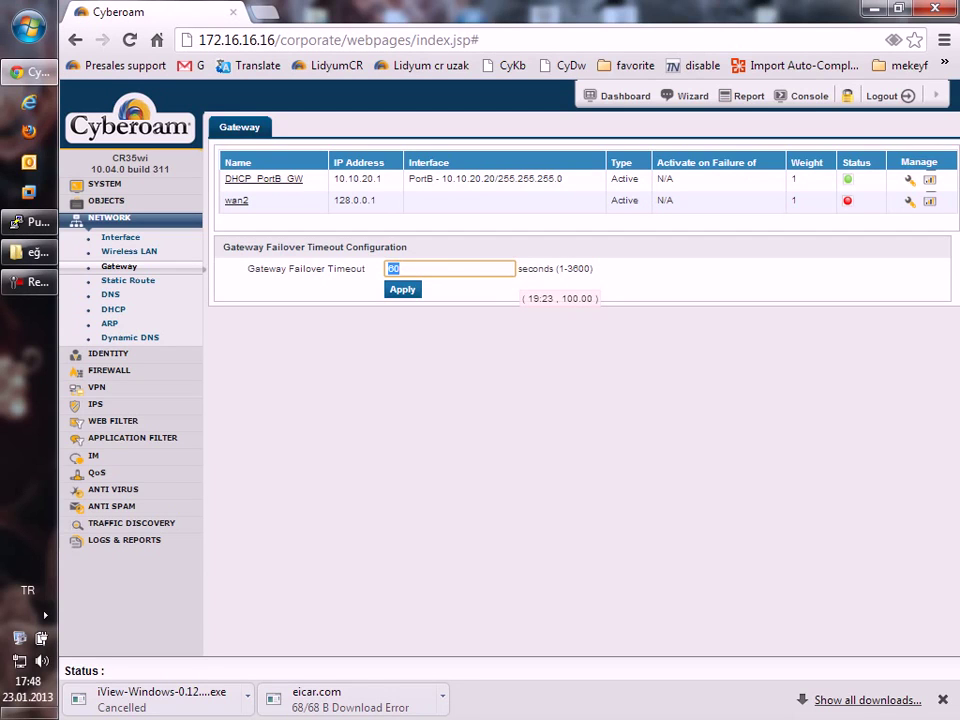
click(109, 370)
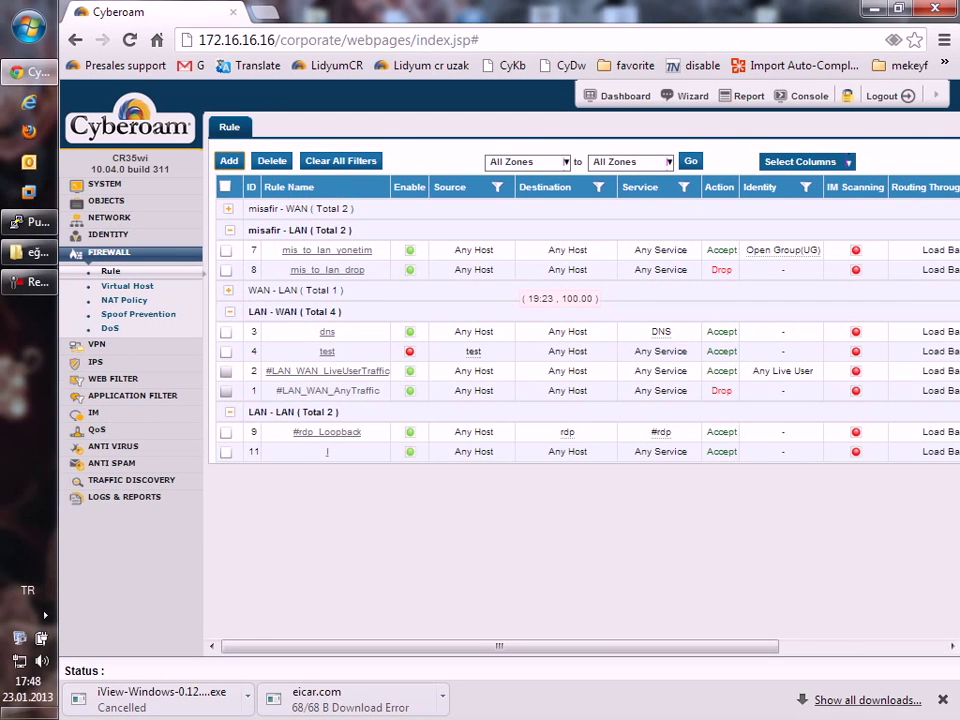
Set the rule's Route Through Gateway to wan2.
scroll(575, 400, down, 3)
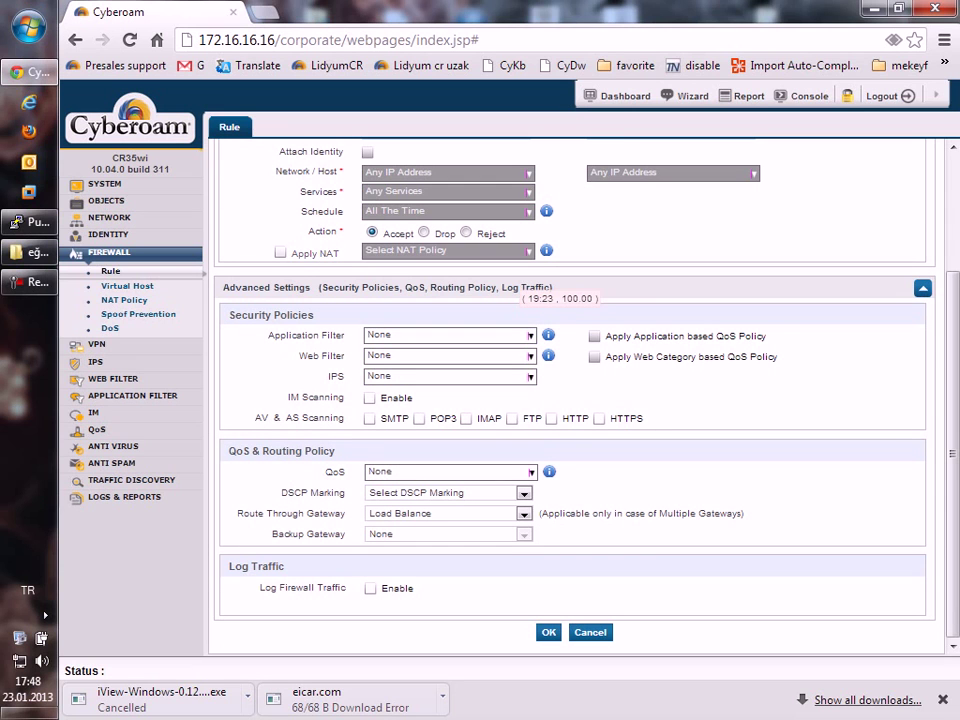
drag(237, 513, 345, 513)
click(523, 513)
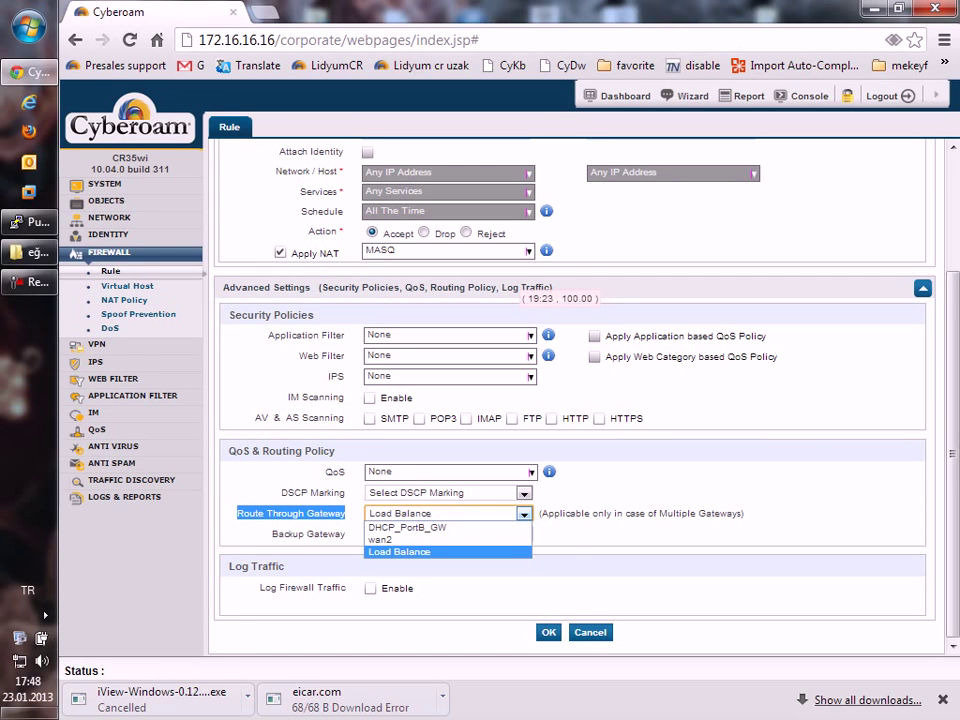
key(Up)
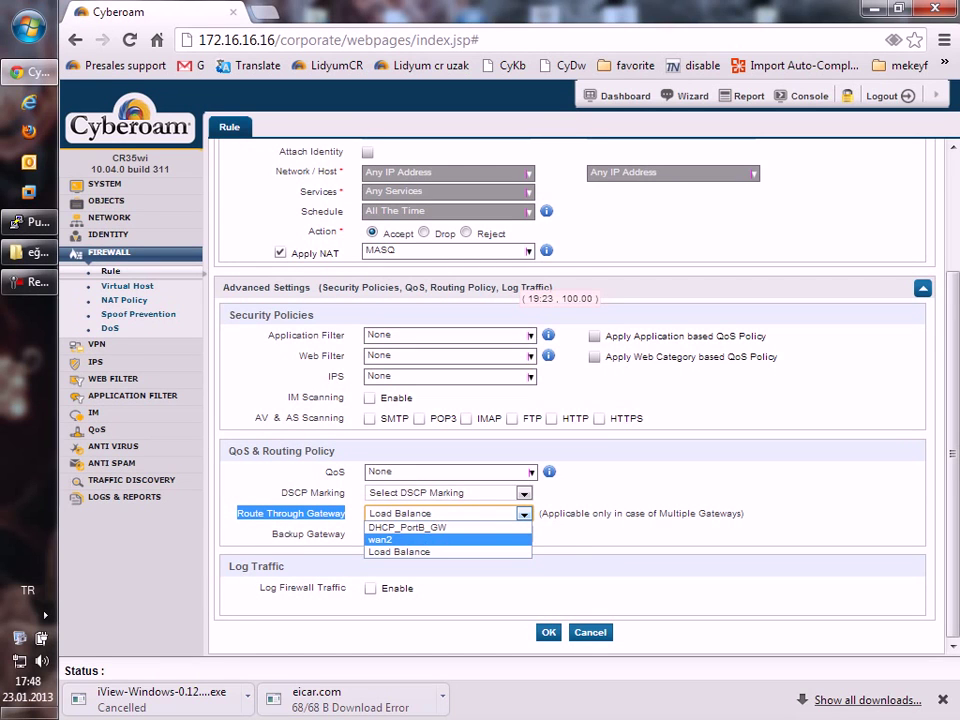
key(Return)
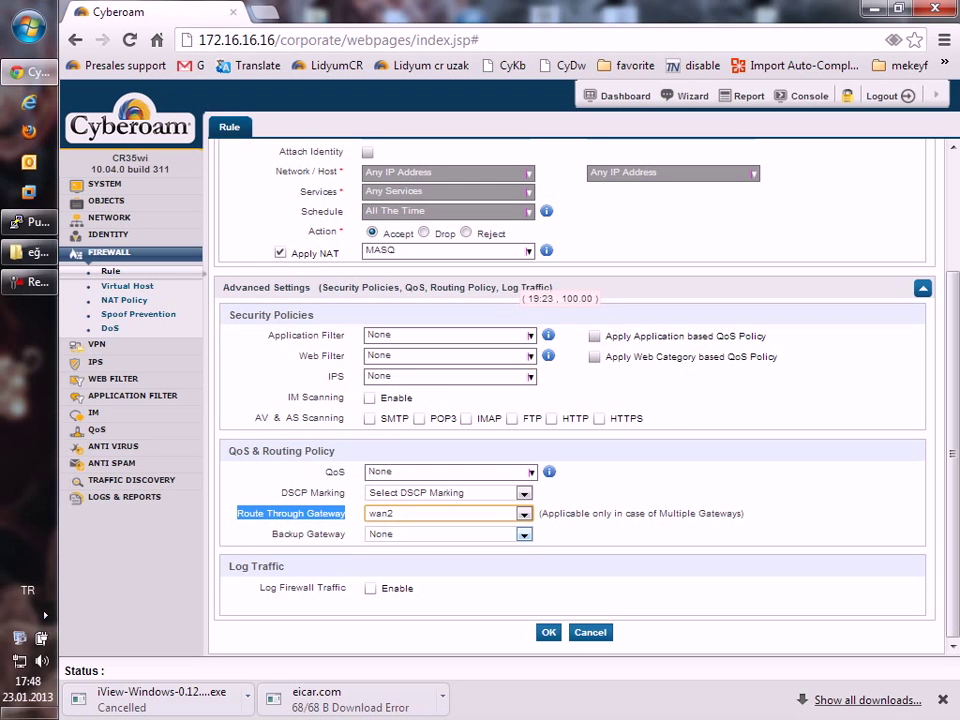
Set the rule's Backup Gateway to DHCP_PortB_GW.
key(alt+Down)
key(Down)
key(Down)
key(Down)
key(Return)
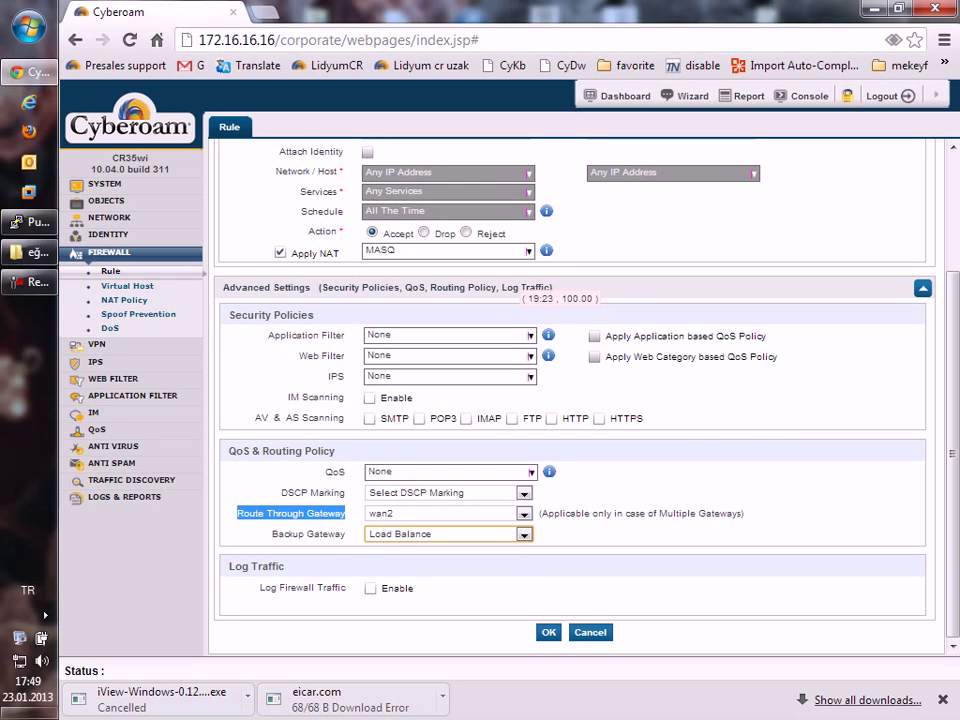
key(alt+Down)
key(Up)
key(Up)
key(Down)
key(Up)
key(Return)
key(Return)
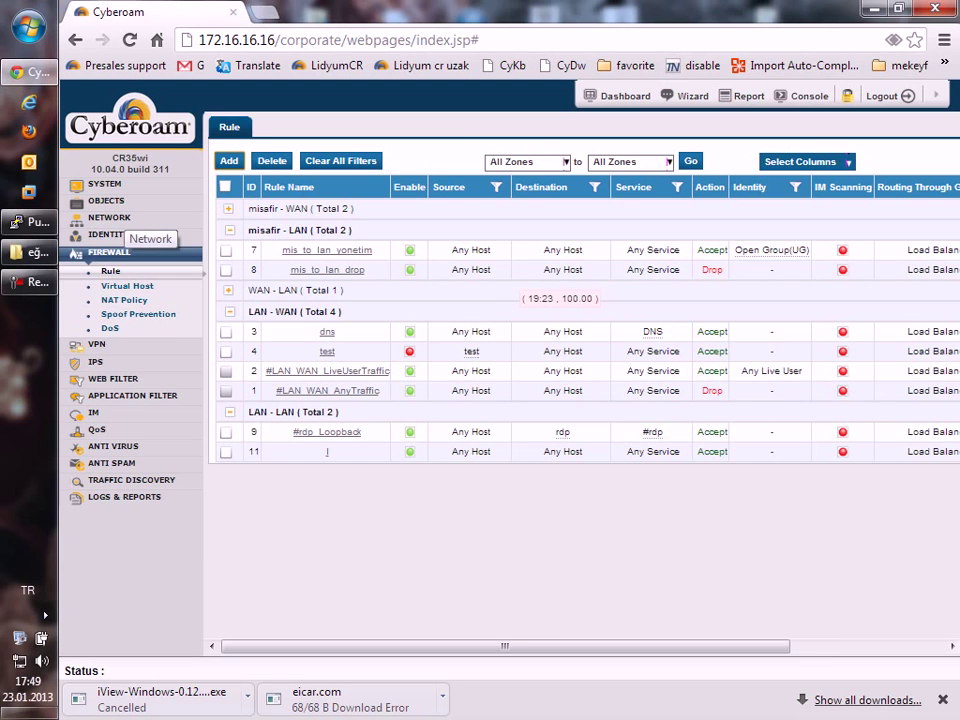
Review the DNS settings and the PortA DHCP server list, then expand Identity.
click(110, 218)
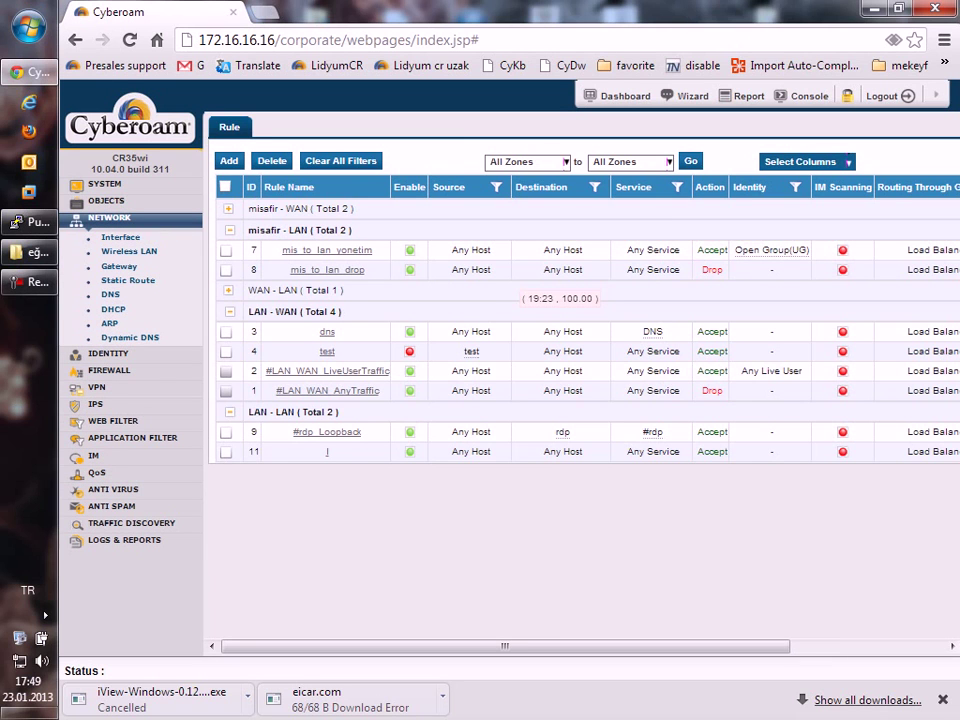
click(110, 294)
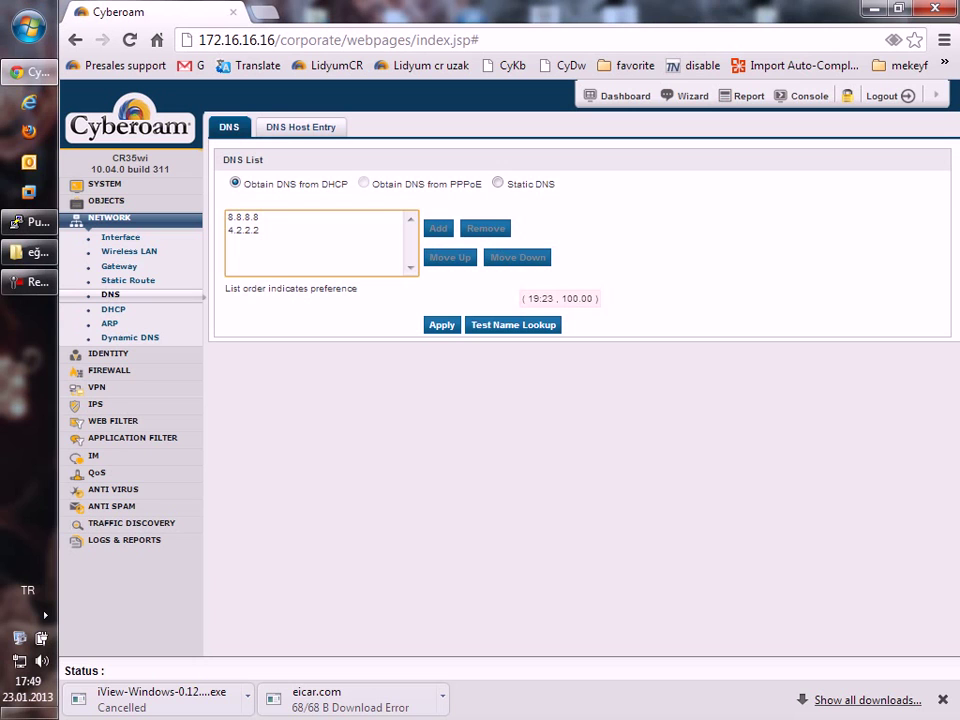
click(113, 309)
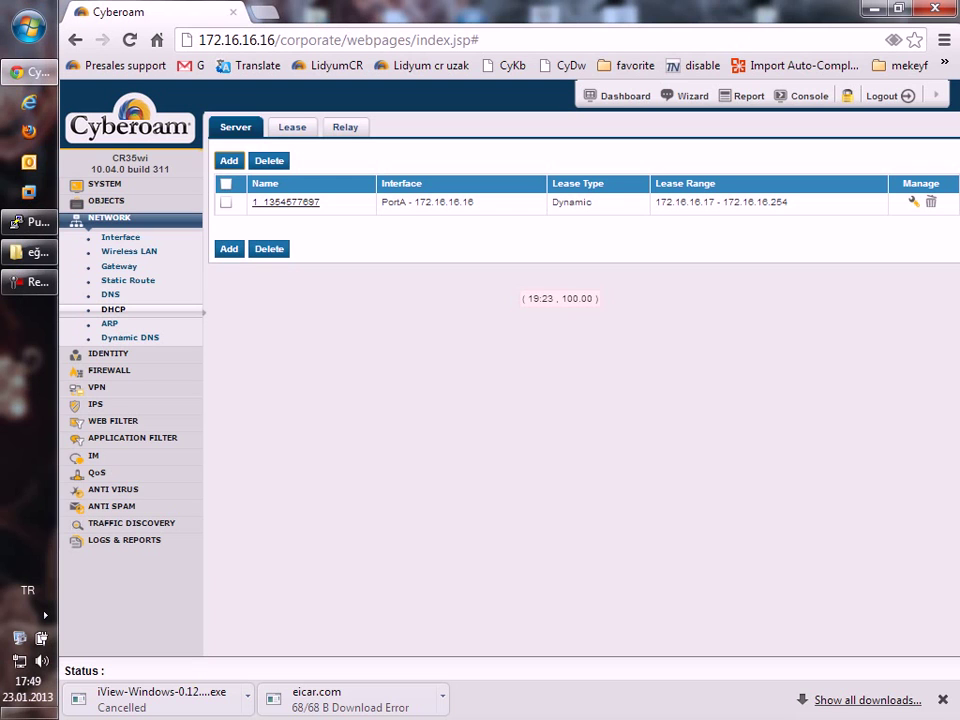
click(108, 354)
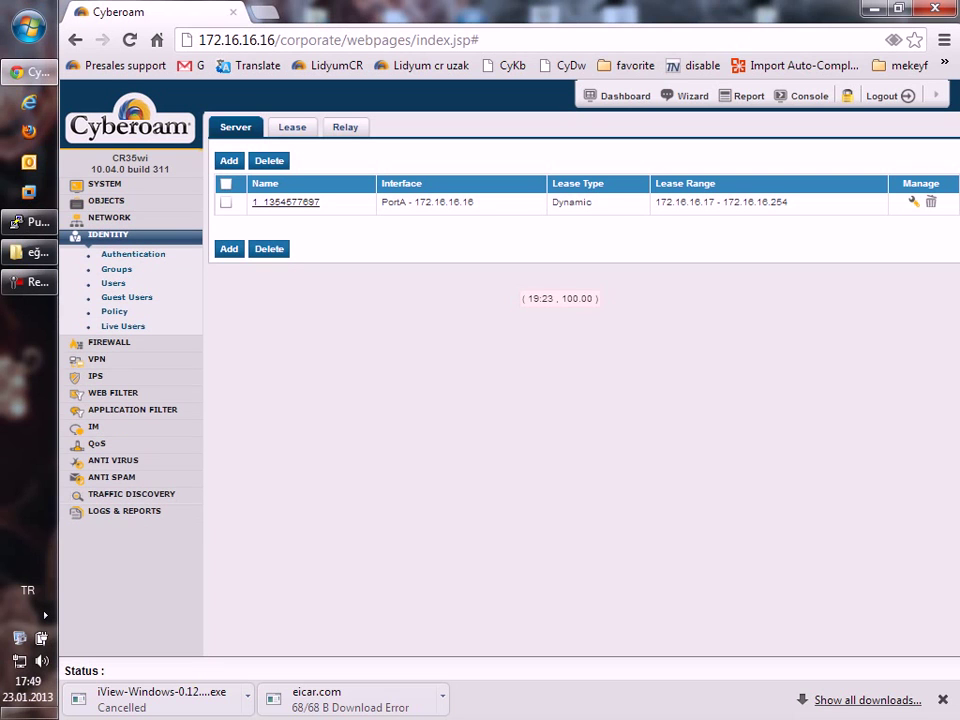
Review the Identity access-time policies and Live Users, then the Firewall NAT Policy list.
click(114, 311)
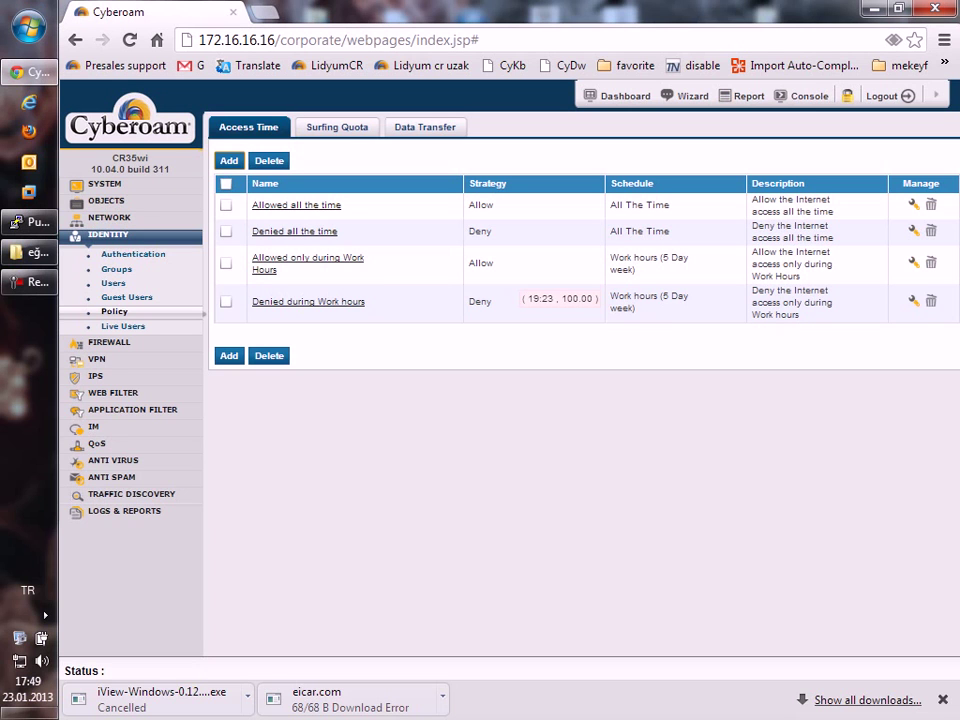
click(123, 326)
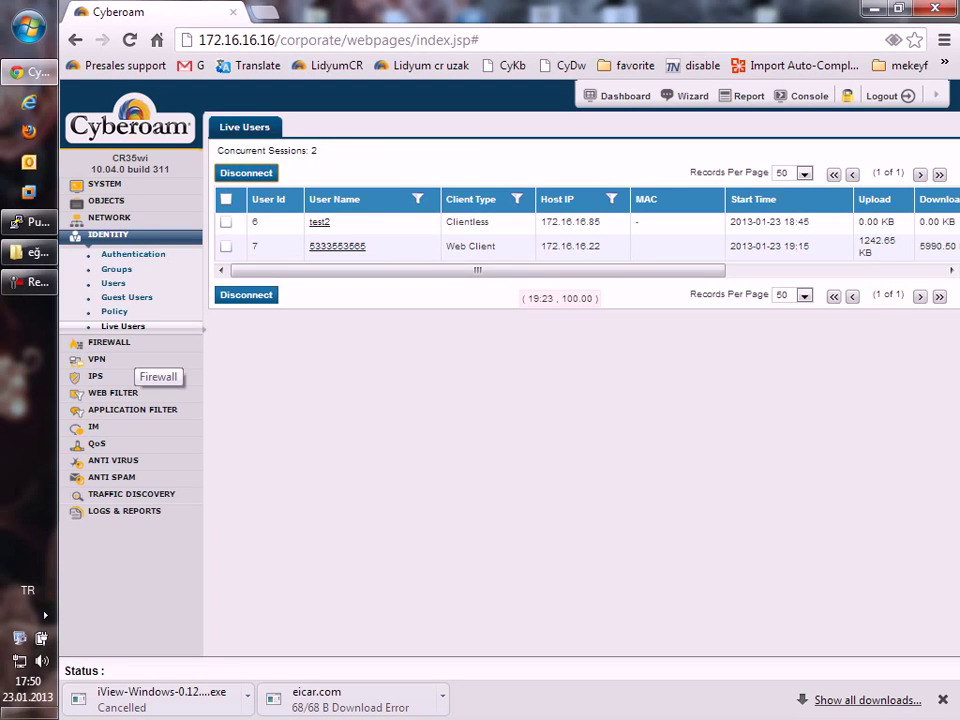
click(130, 343)
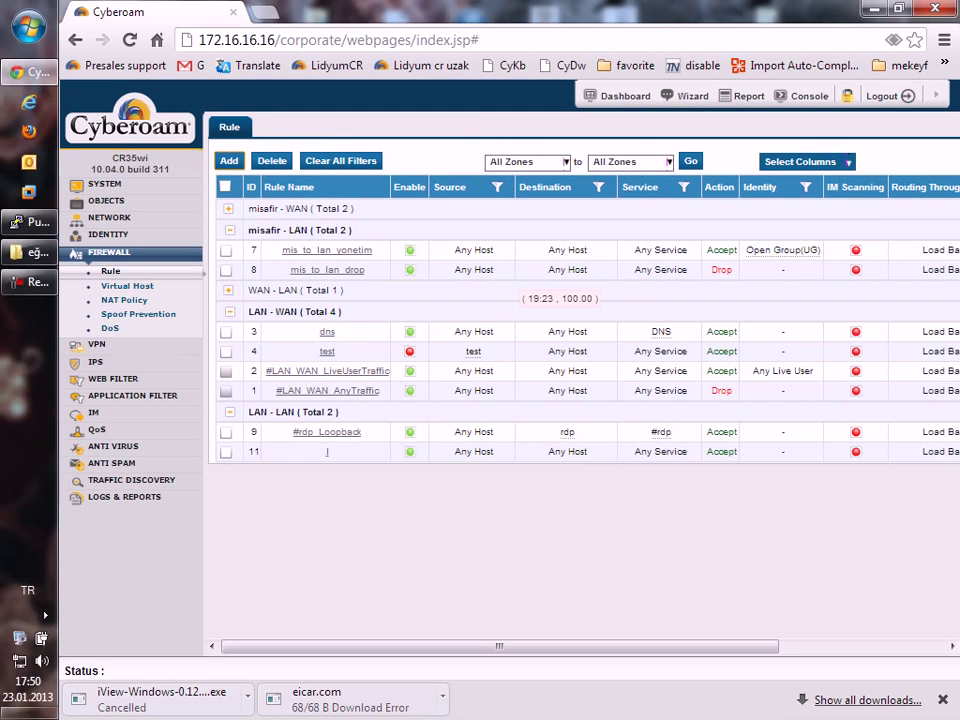
click(124, 300)
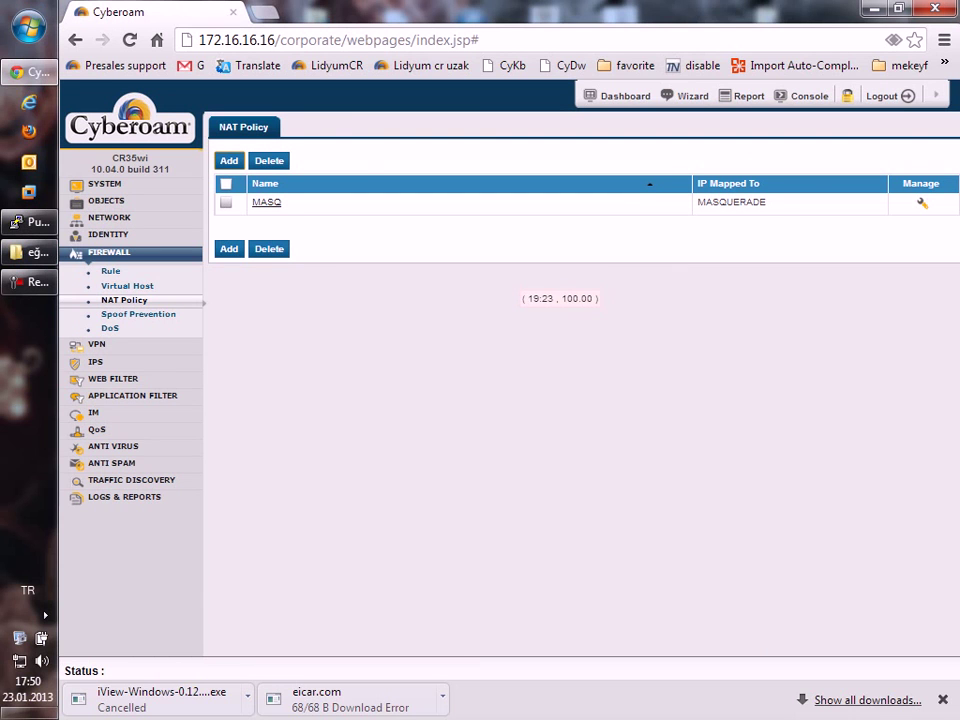
View the Firewall DoS flood settings, then expand the VPN section.
click(110, 328)
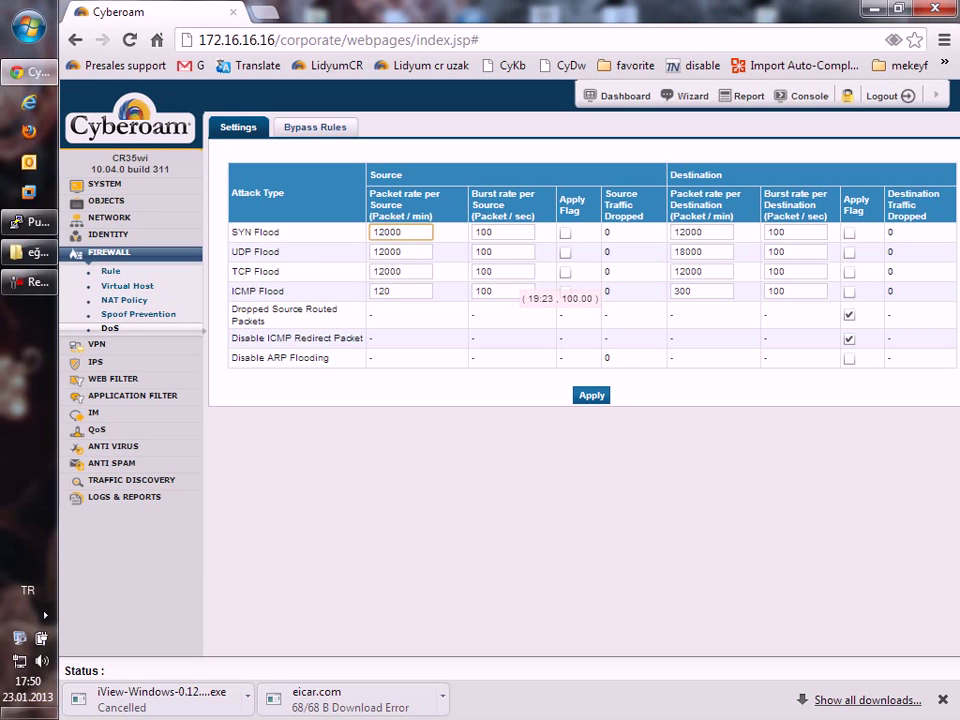
click(100, 345)
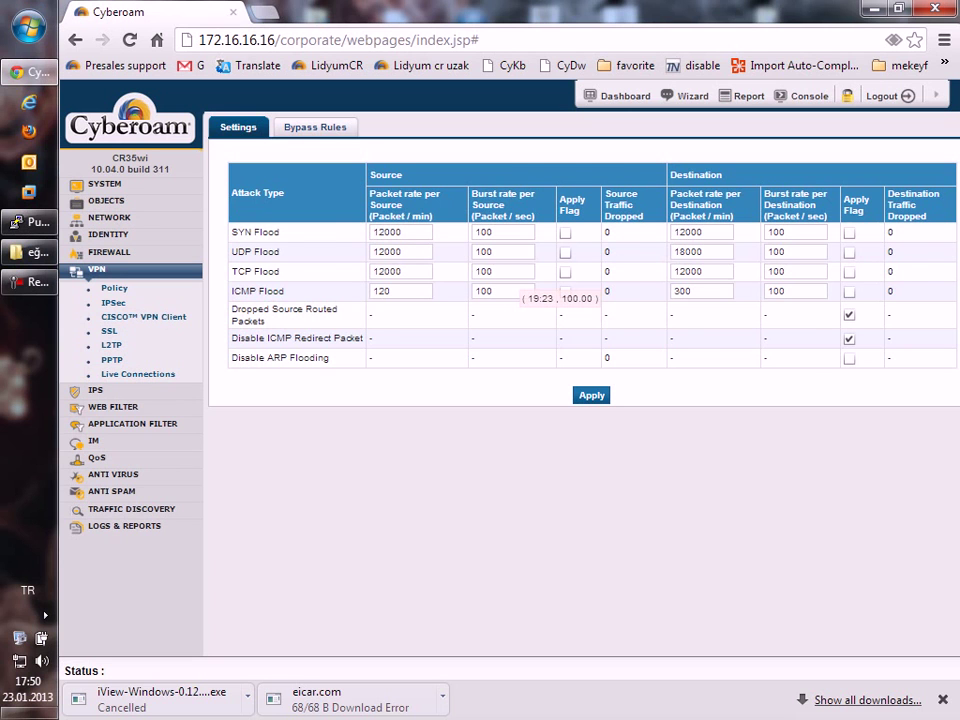
Check the VPN Policy list, then the empty IPSec connection list.
click(114, 288)
click(113, 302)
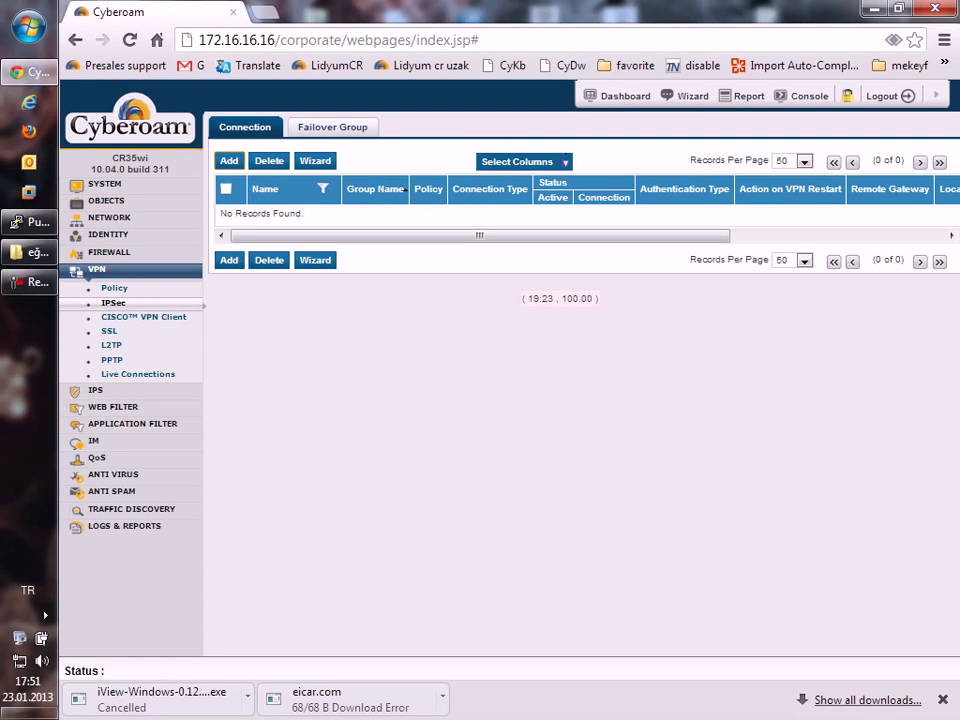
Log in to the Cyberoam SSL VPN Client from its tray icon.
click(45, 615)
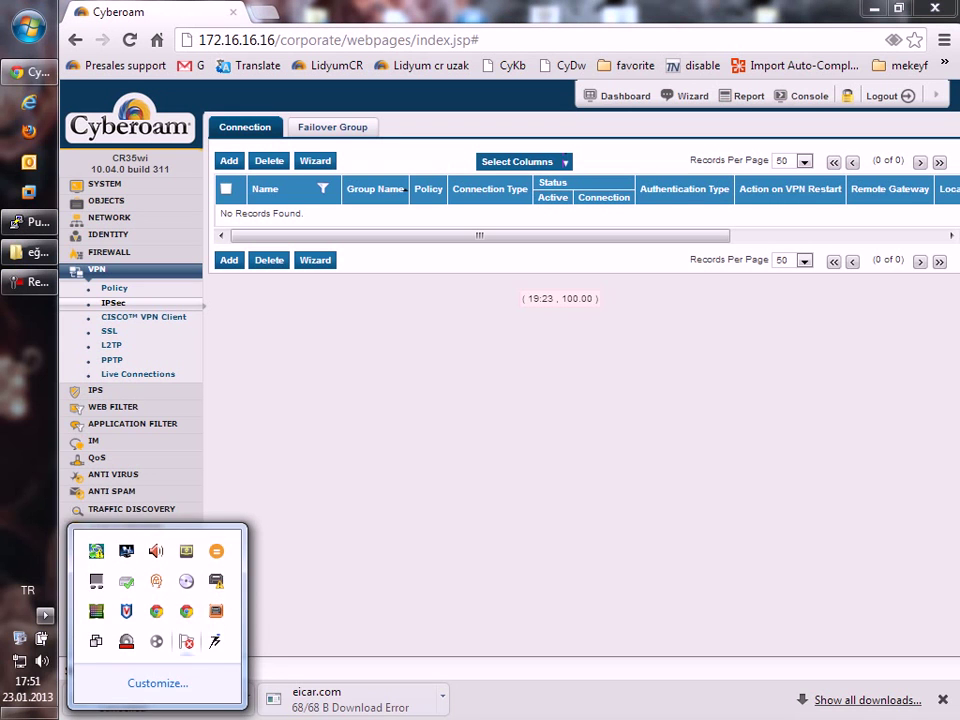
right_click(96, 640)
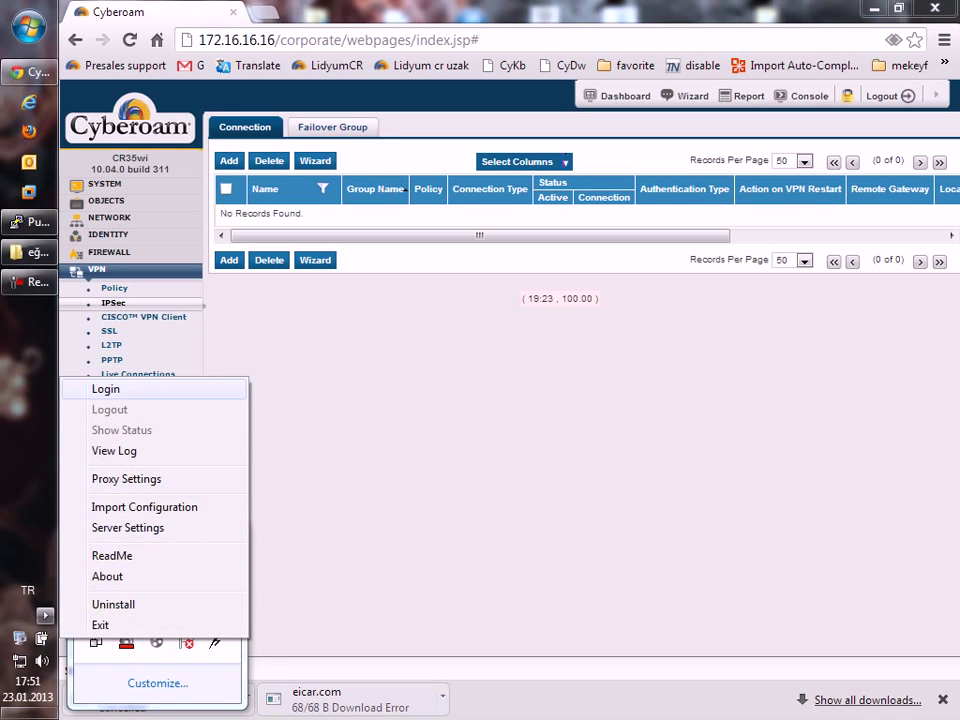
click(100, 389)
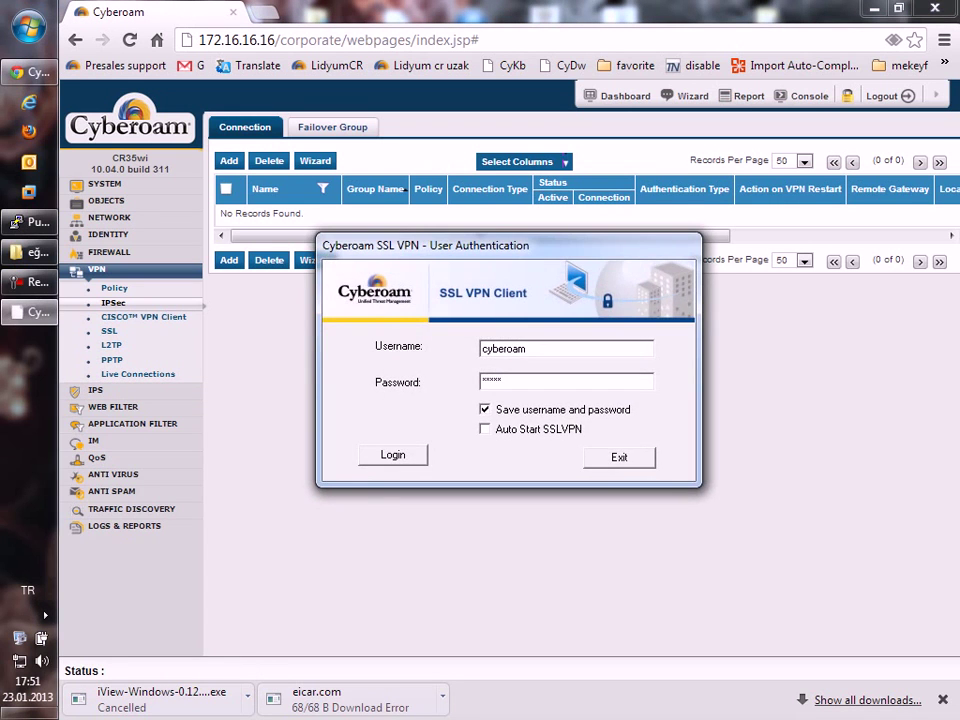
key(Return)
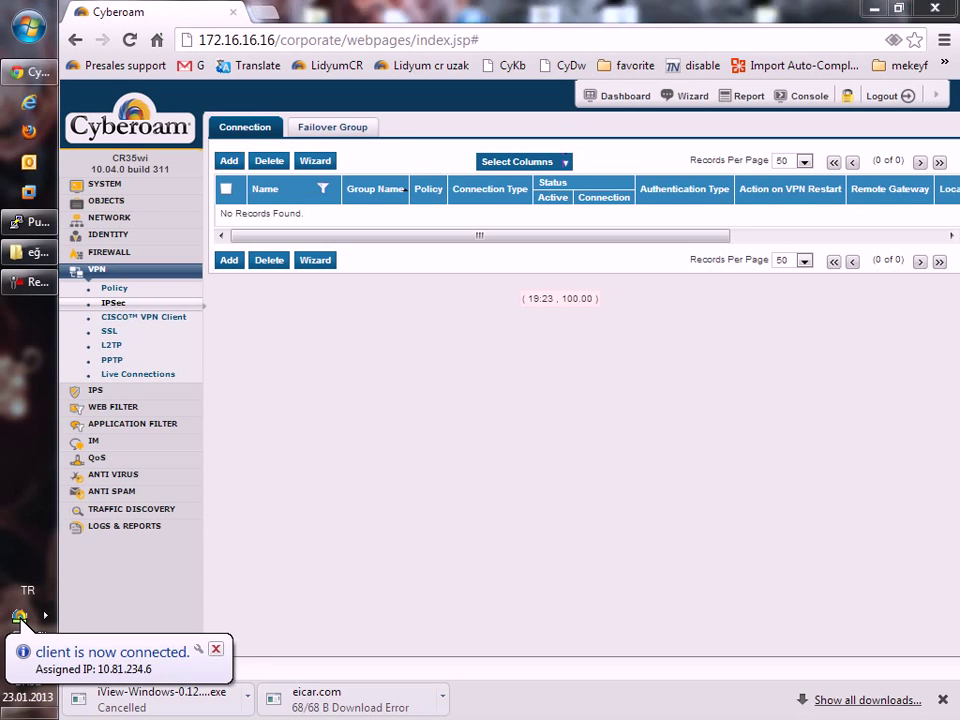
Log the SSL VPN Client out again from its tray menu.
click(45, 615)
right_click(126, 642)
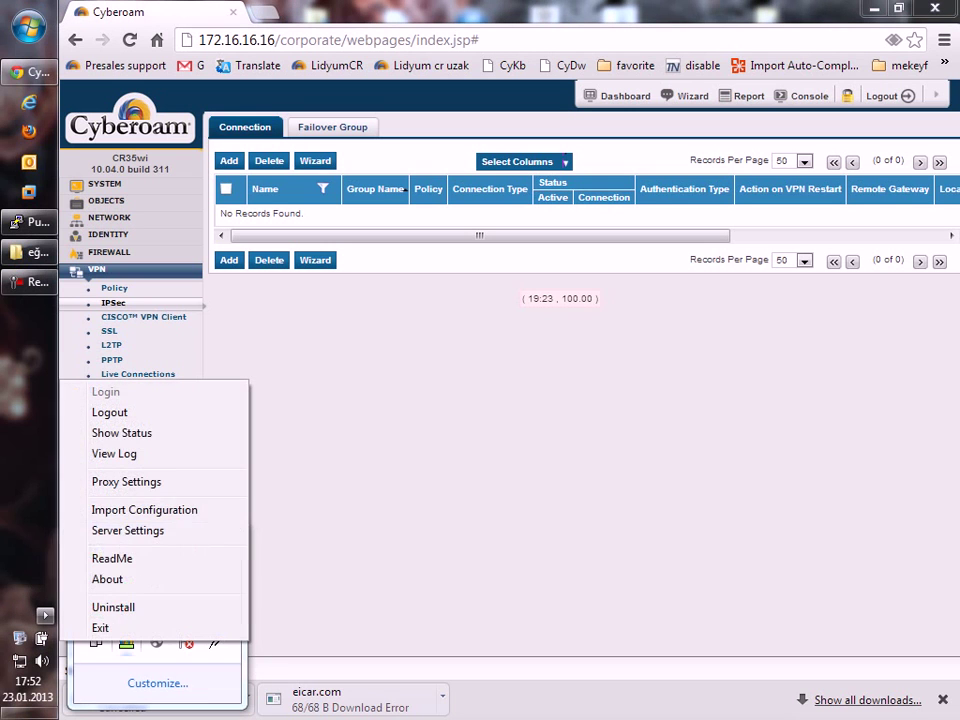
click(110, 412)
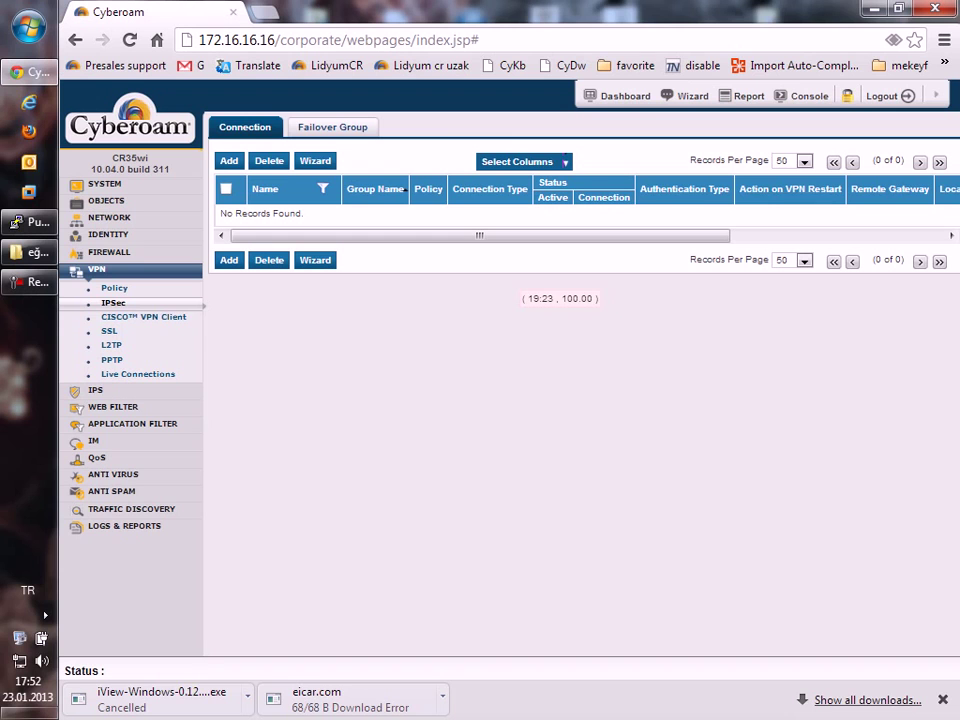
Go to VPN > SSL and start an empty Add SSL VPN Policy form with Split Tunnel.
click(109, 330)
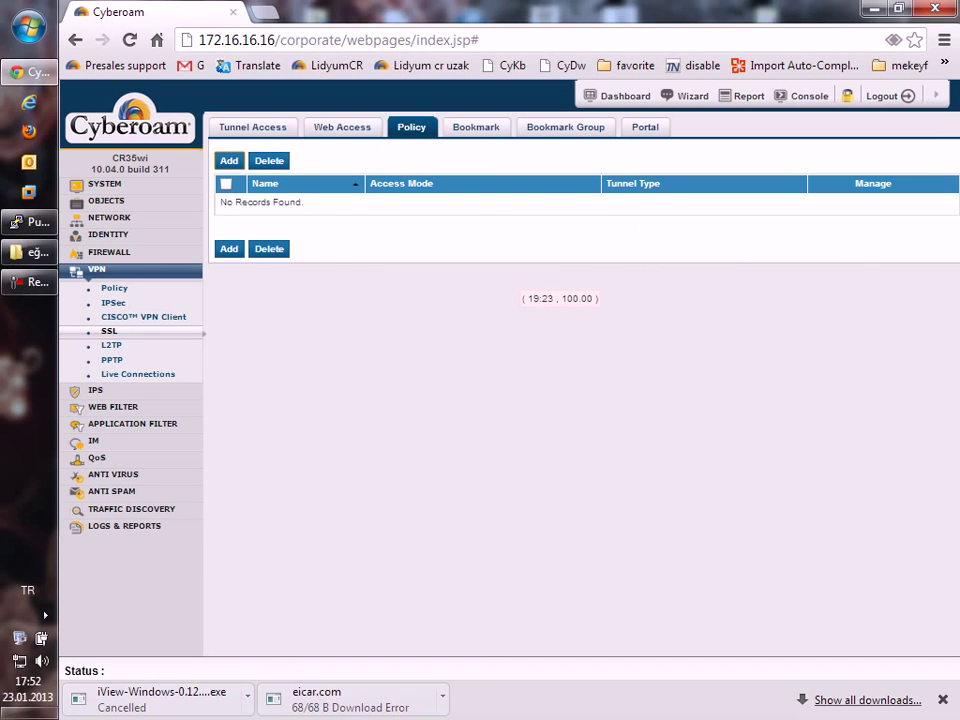
click(229, 161)
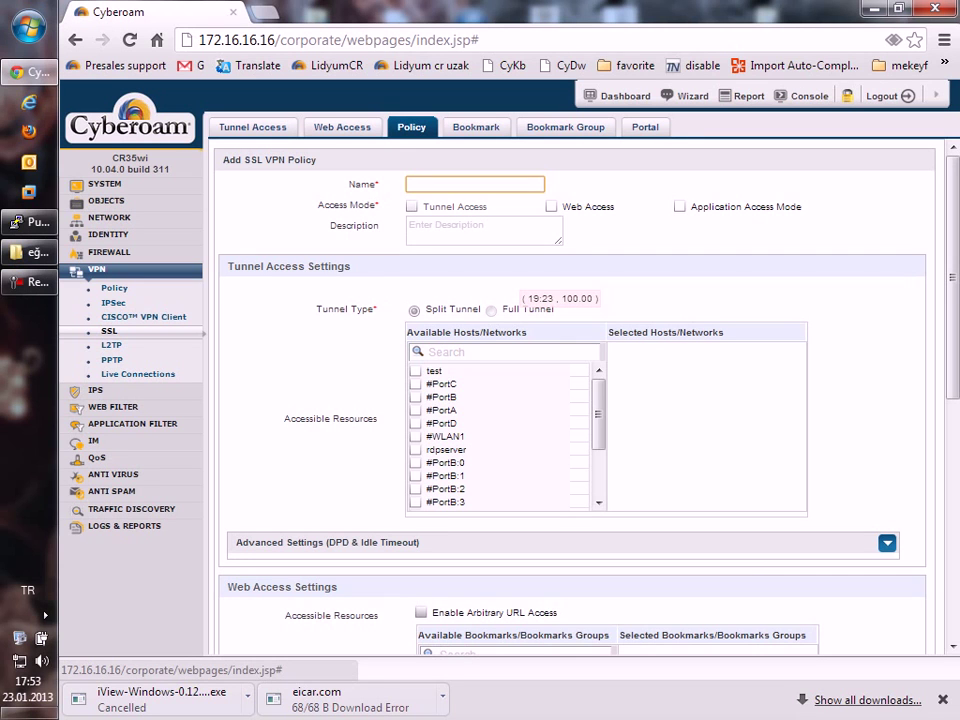
Open VPN > CISCO VPN Client, showing it disabled with Preshared Key authentication.
scroll(558, 400, down, 3)
scroll(560, 400, down, 3)
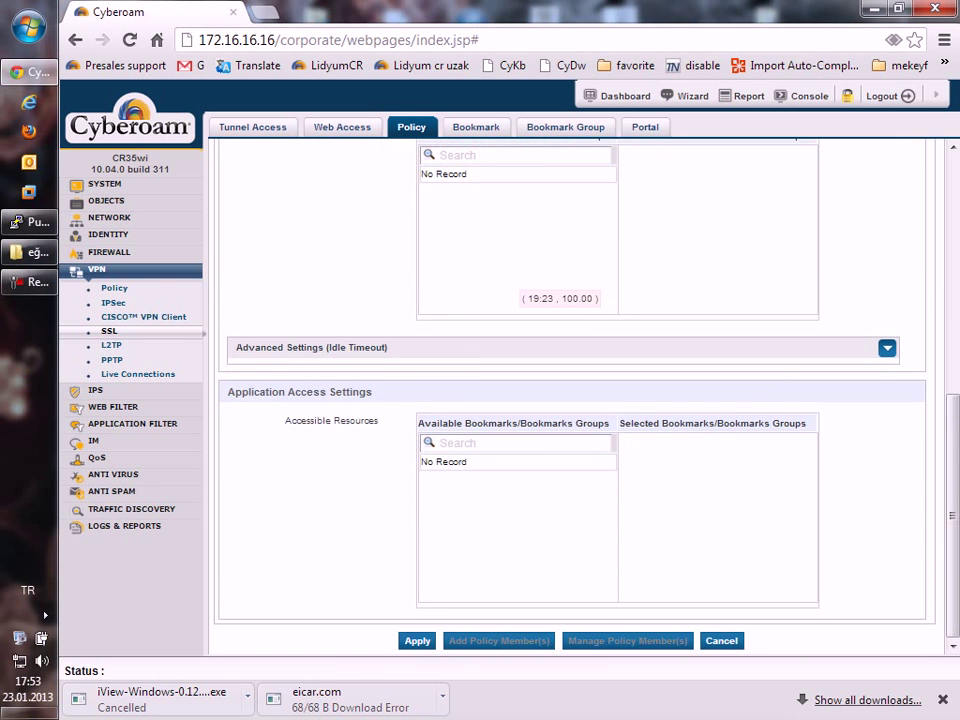
scroll(570, 400, up, 7)
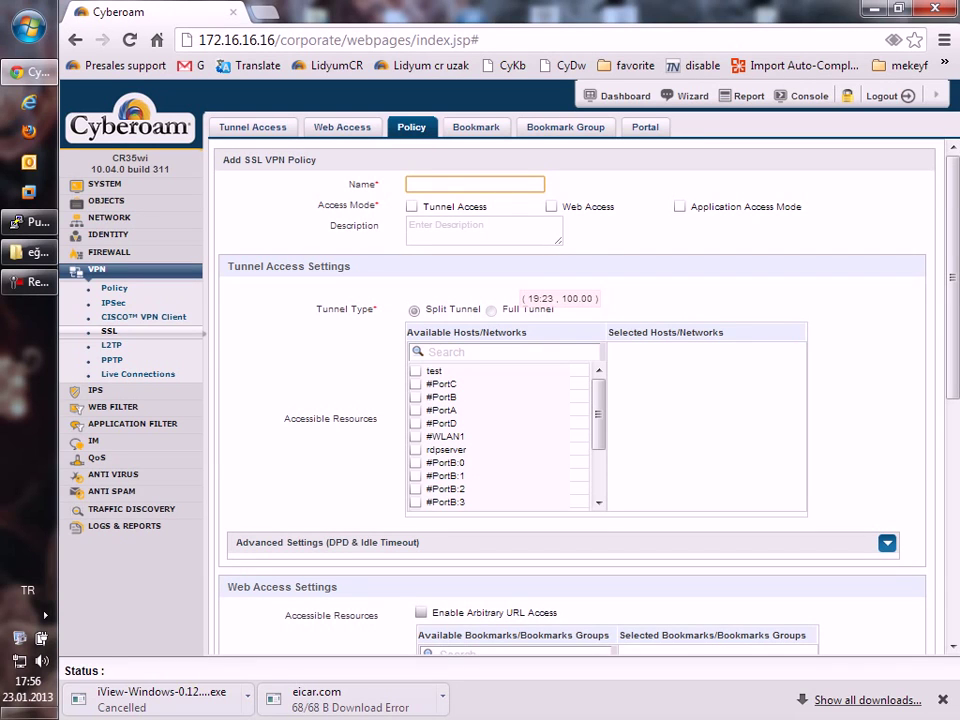
click(143, 316)
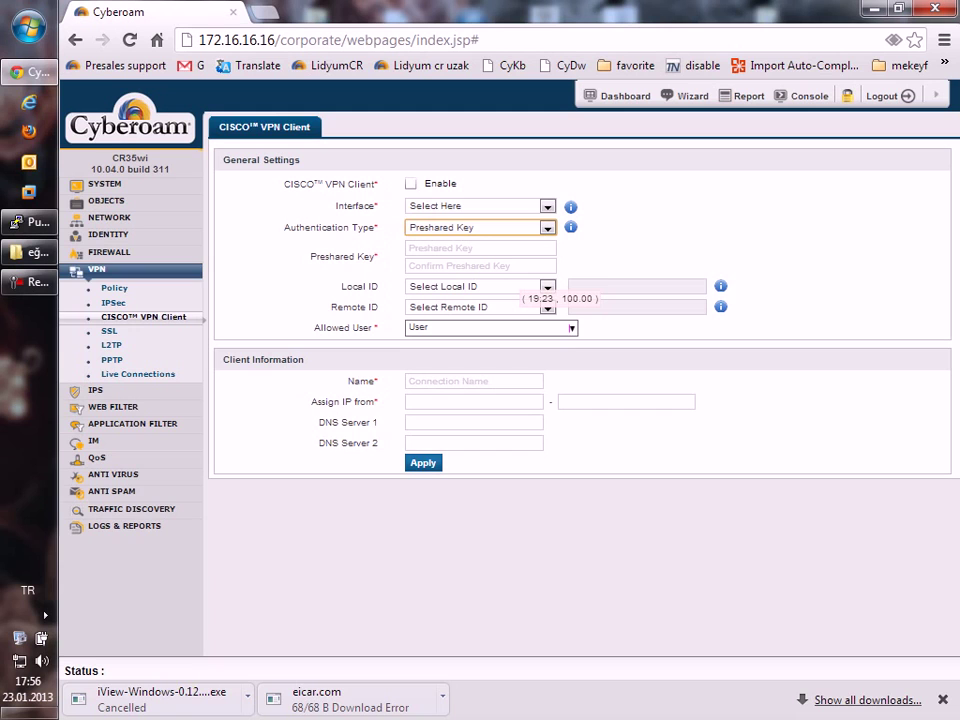
Expand the IPS section of the left menu to reach the dmzpolicy policy.
click(95, 390)
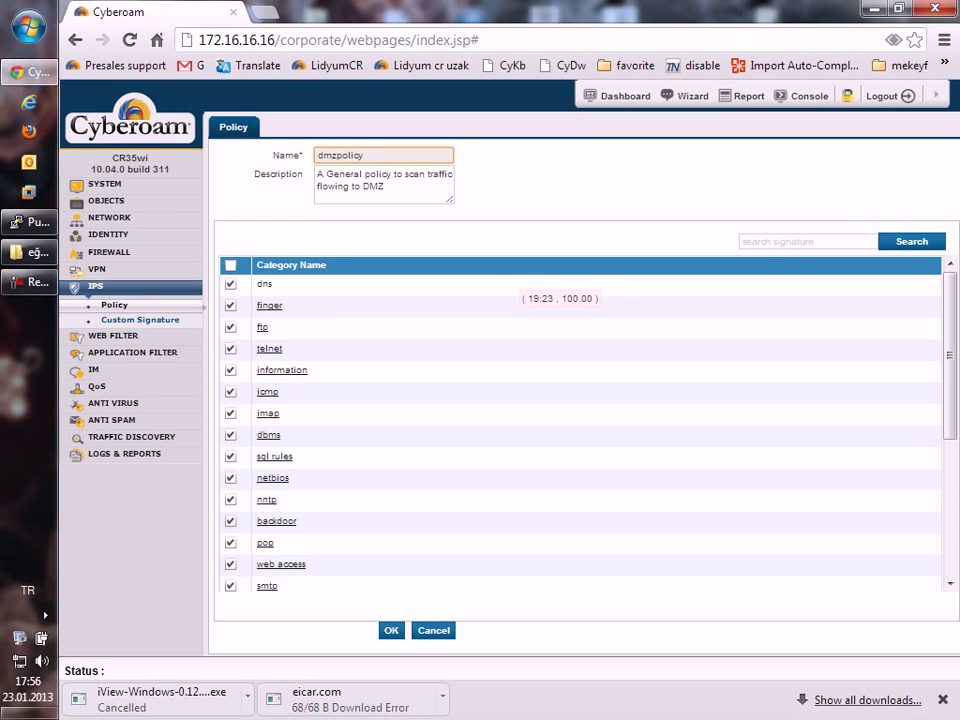
Show the dns category signatures and open signature 1435, DNS named authors attempt, in detail.
click(264, 284)
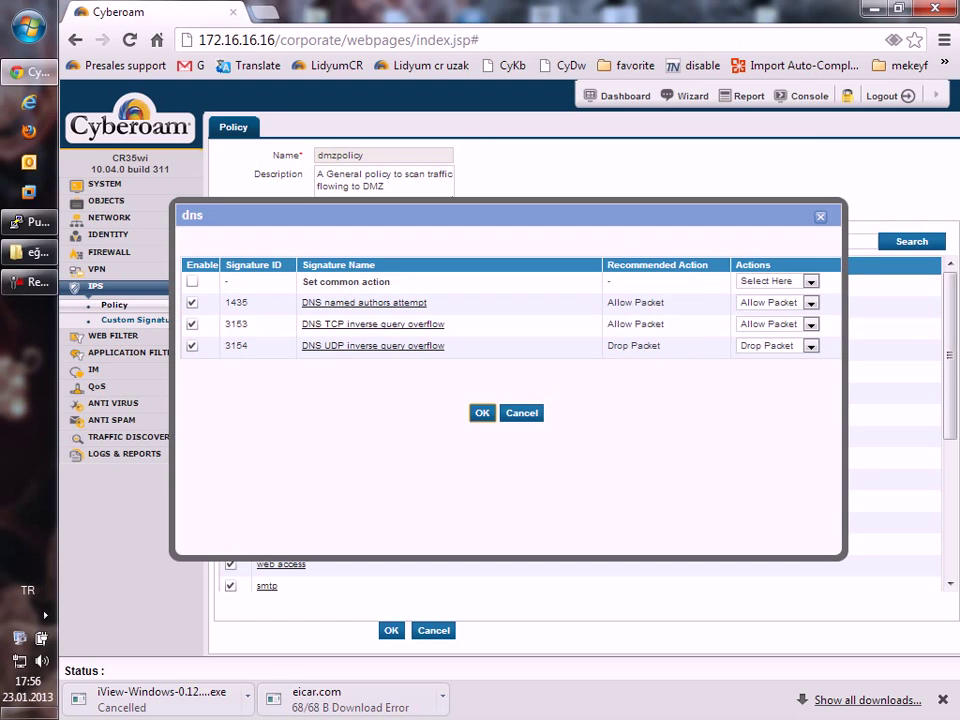
click(365, 302)
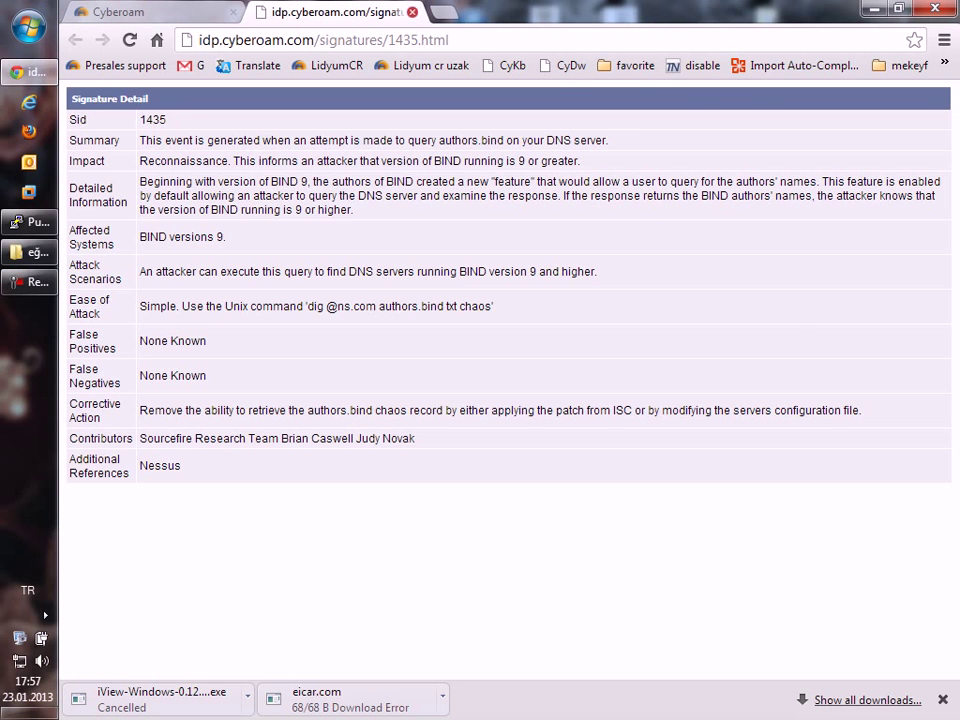
Close the signature 1435 detail tab and the dns signature list.
key(ctrl+w)
key(Escape)
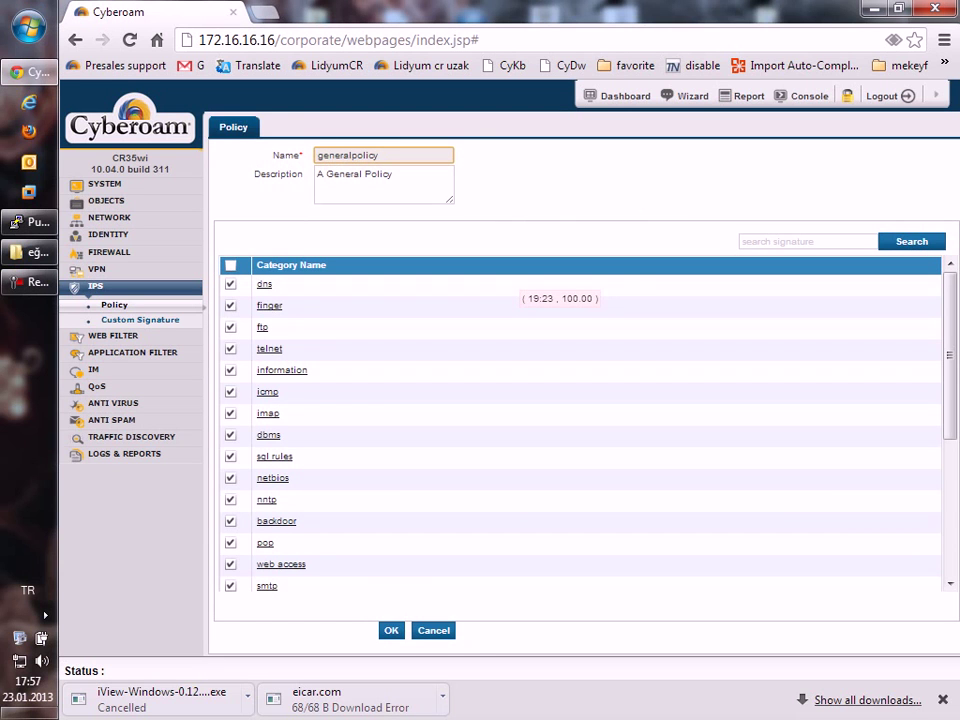
Inspect the dns and ftp signature lists and signature 2344's action choices, leaving everything unchanged.
click(262, 283)
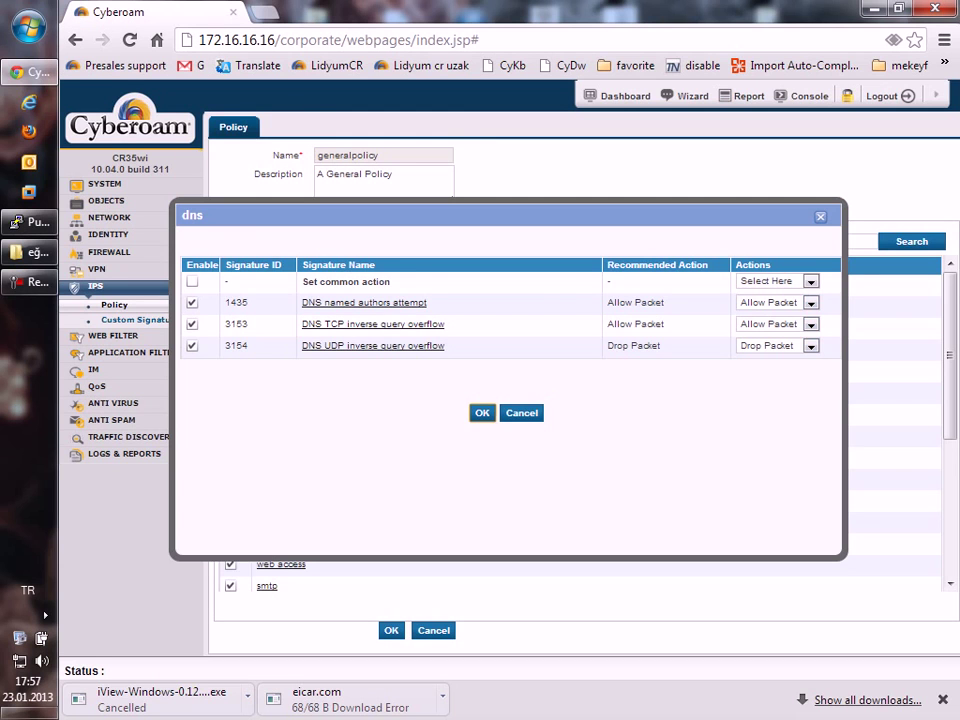
key(Return)
click(262, 327)
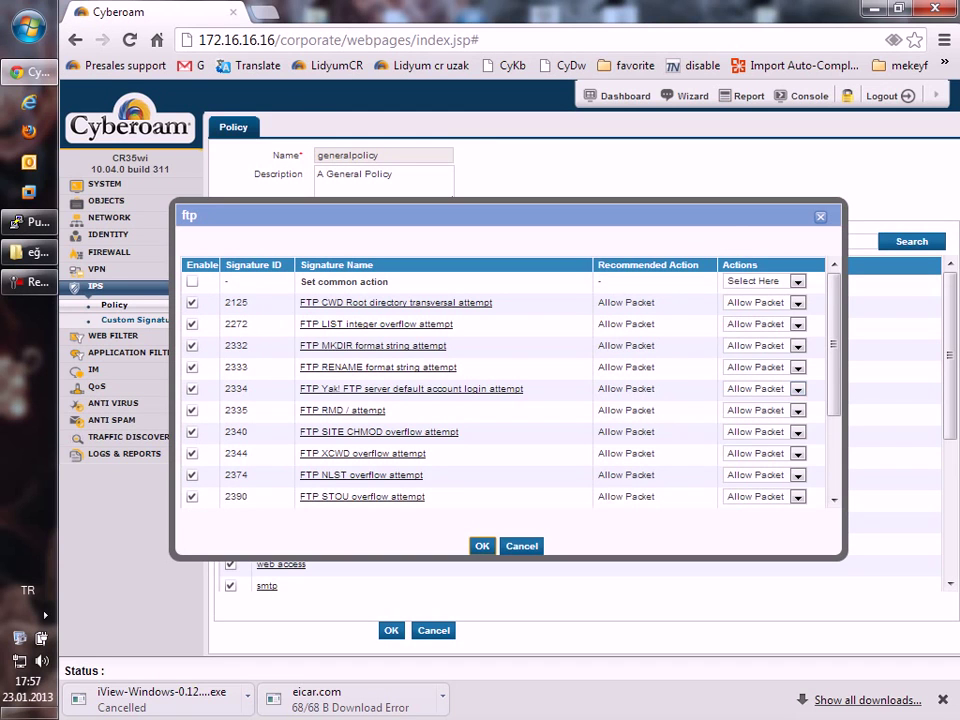
scroll(500, 380, down, 3)
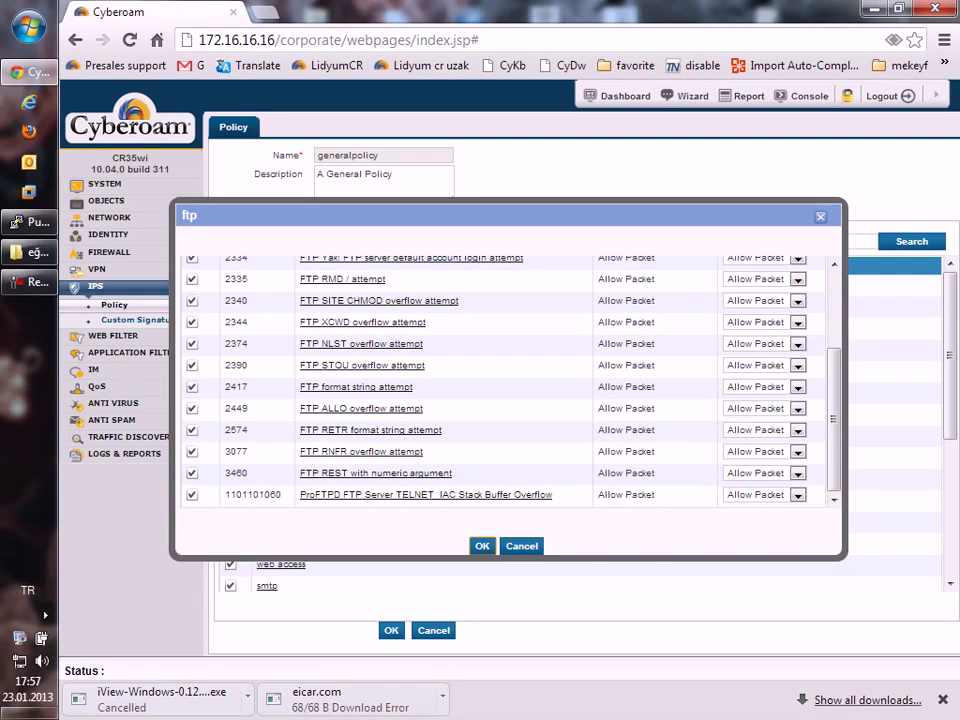
click(764, 322)
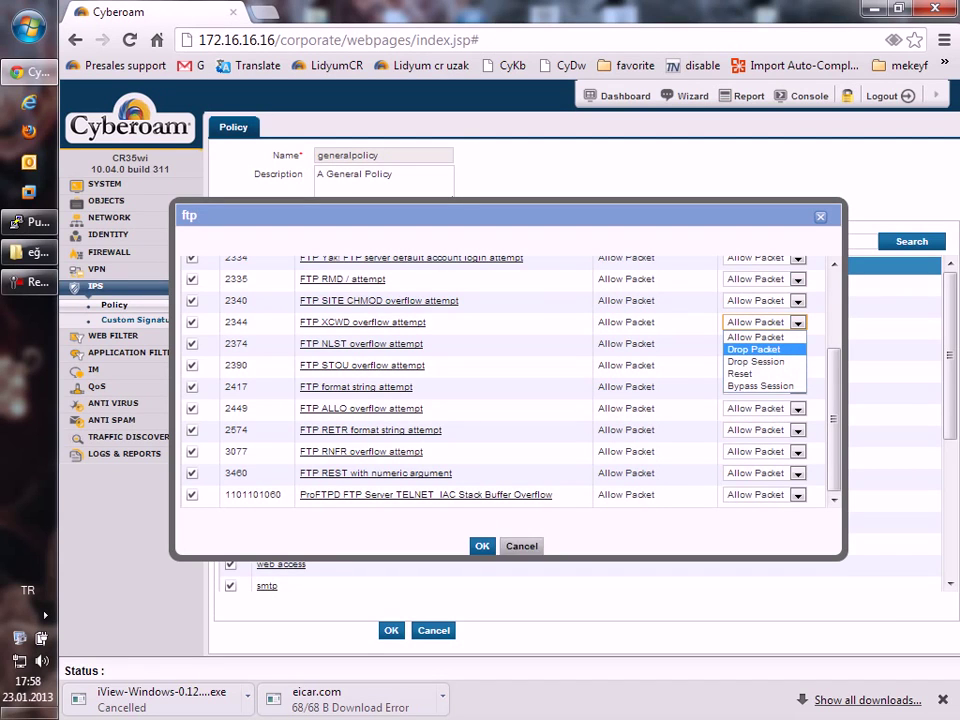
key(Escape)
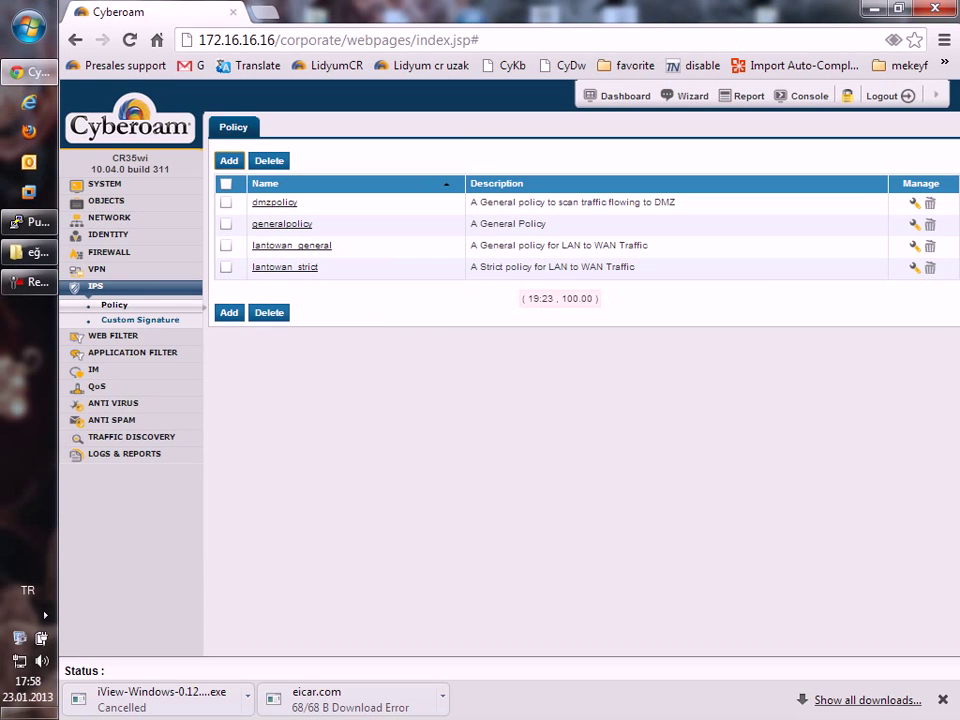
Open Web Filter > Category and filter the categories by 'gov', then clear the filter.
click(108, 336)
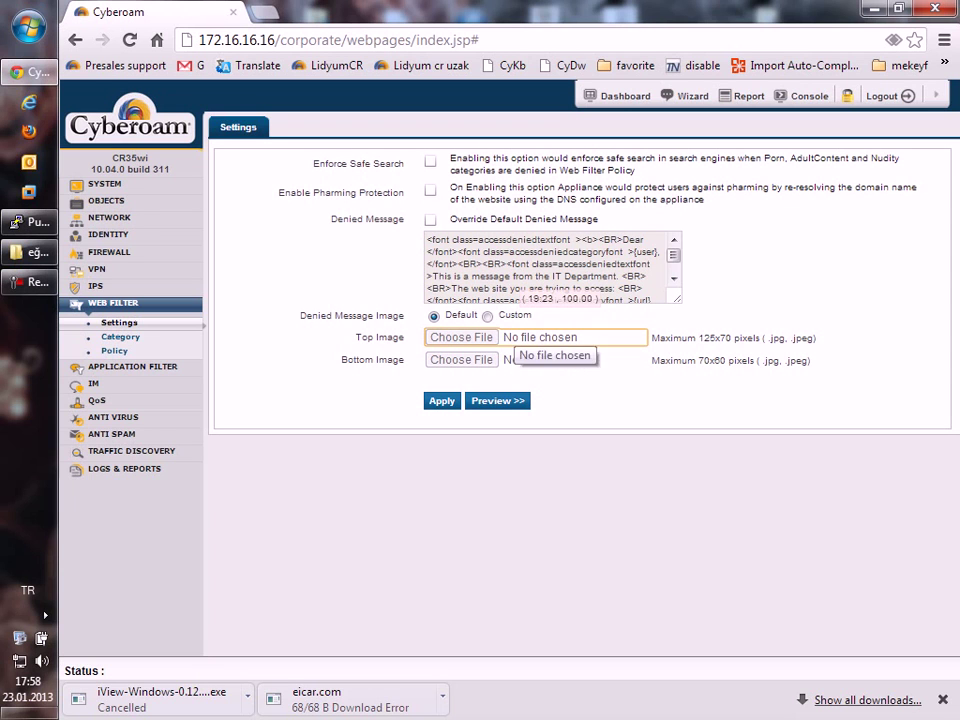
click(120, 337)
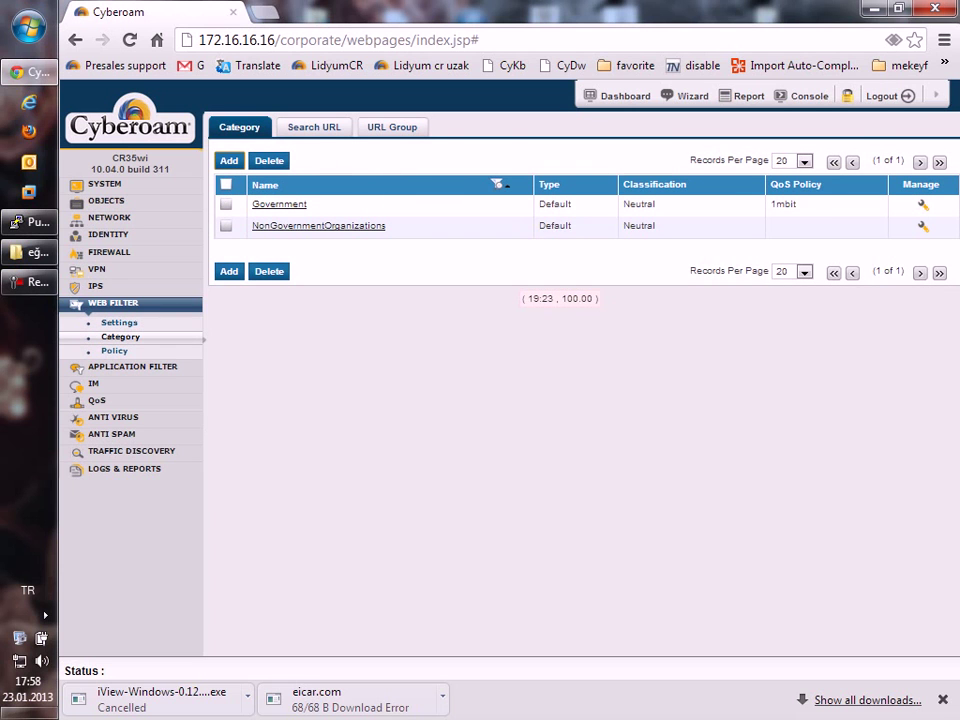
text(gov)
key(Escape)
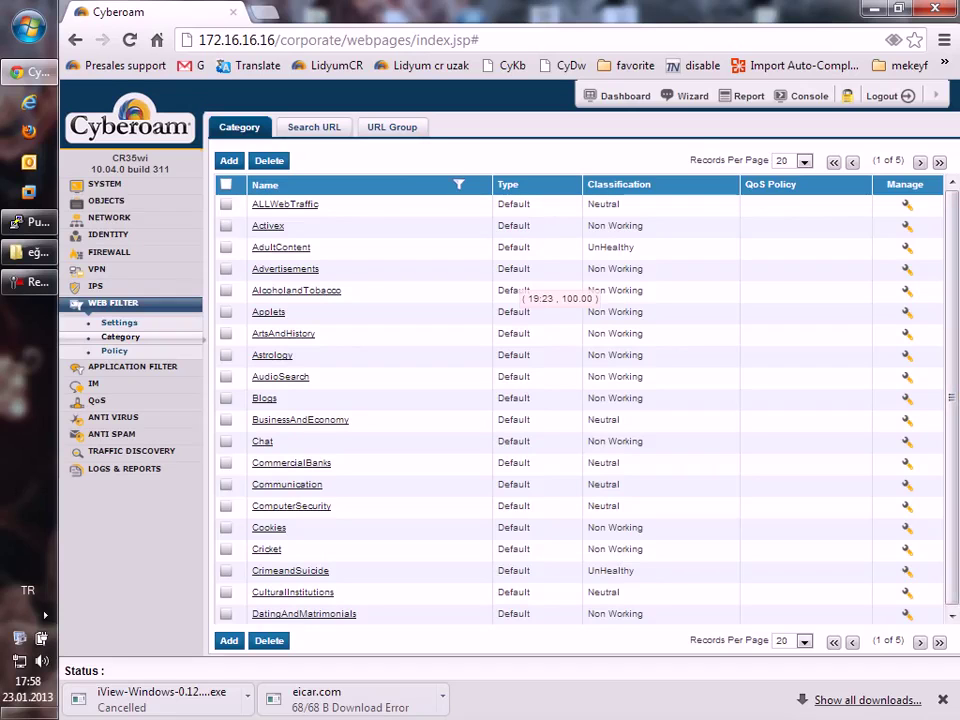
Look up facebook.com's category, finding SocialNetworking, then show the Web Filter Policy list.
click(314, 127)
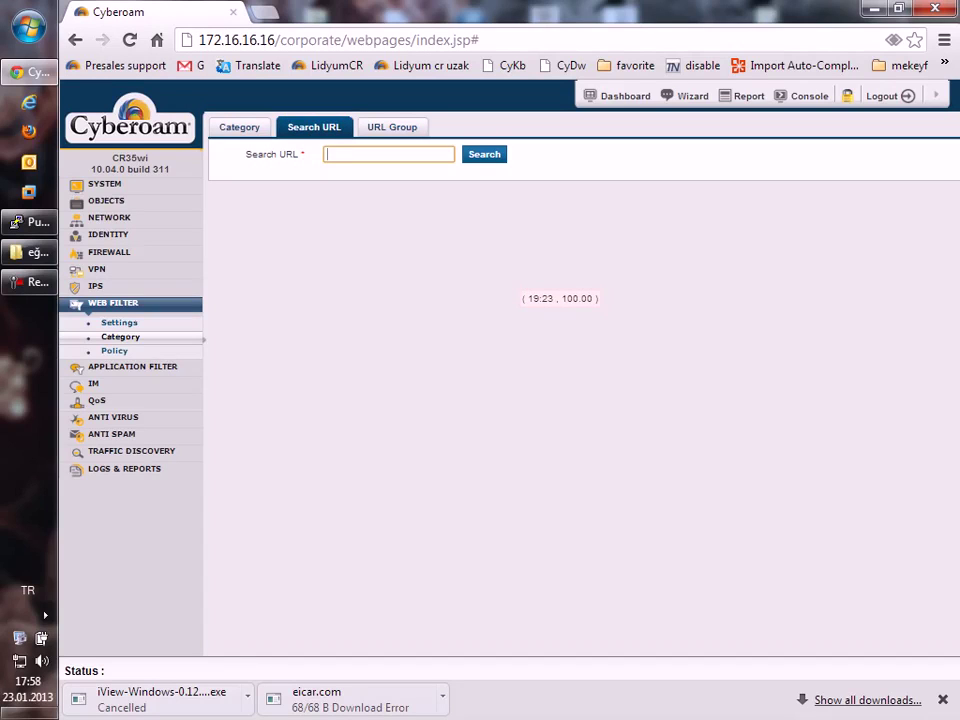
text(facebook)
key(BackSpace)
text(ok.com)
key(Return)
drag(231, 240, 301, 240)
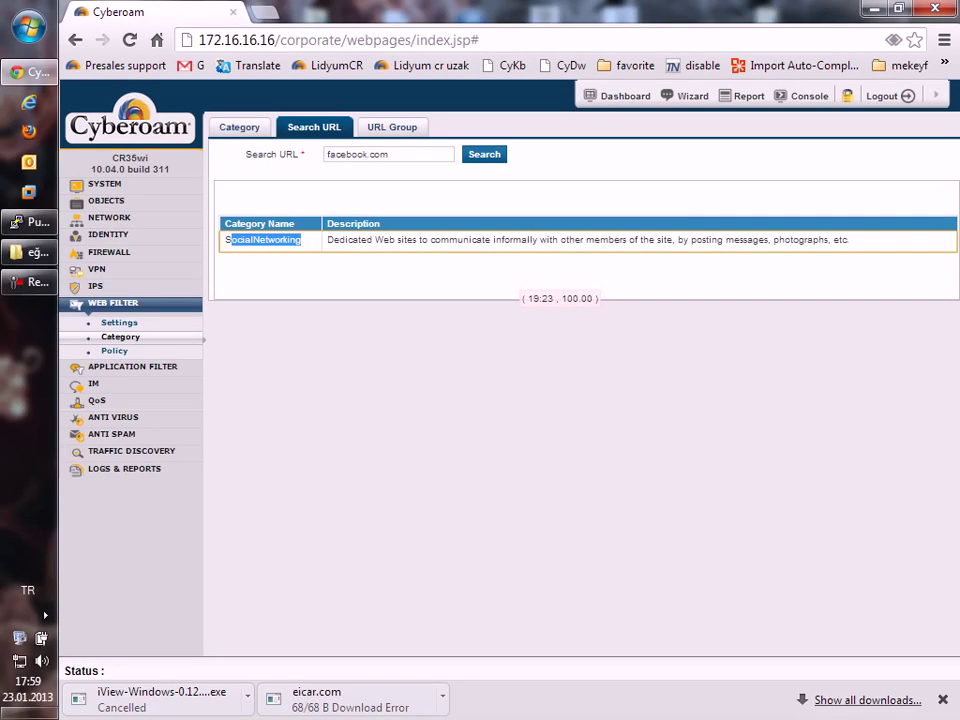
click(114, 351)
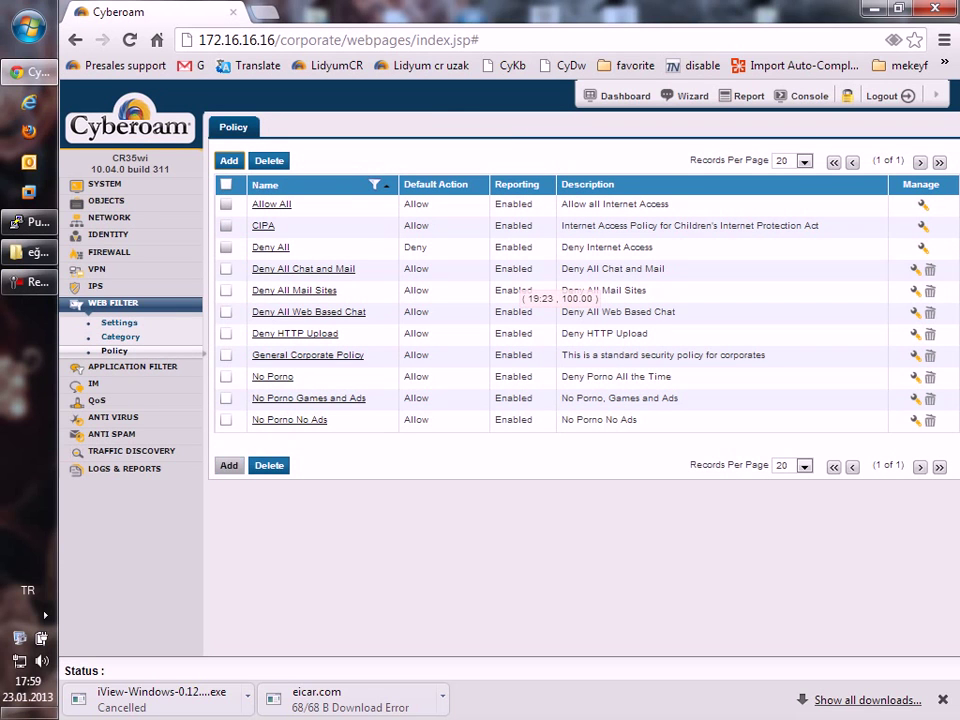
Edit General Corporate Policy and begin adding a new web filter rule.
click(307, 355)
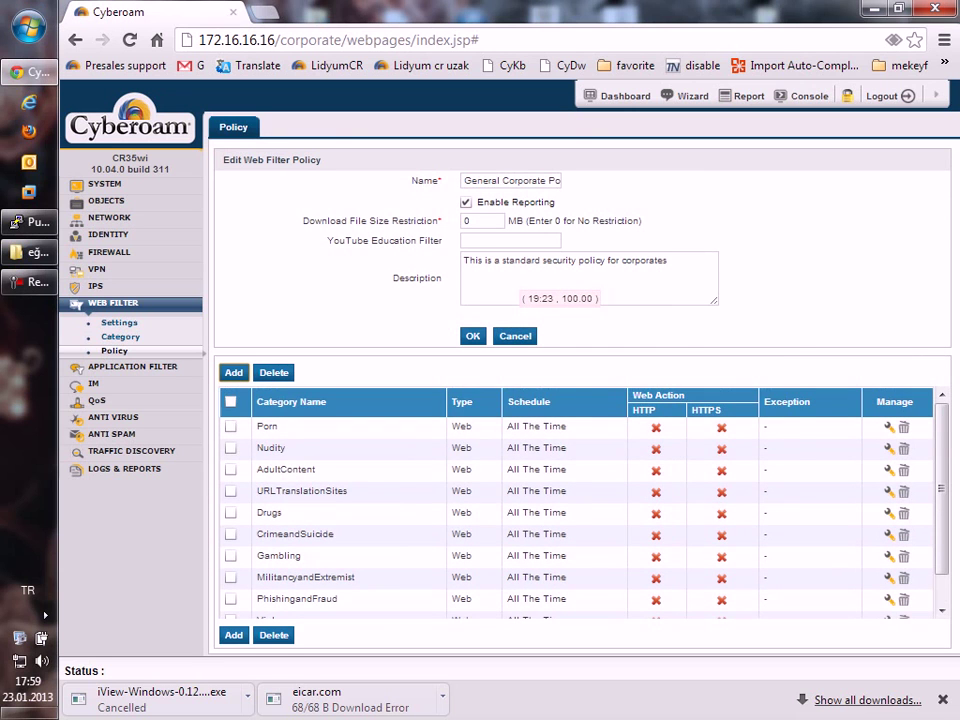
click(233, 372)
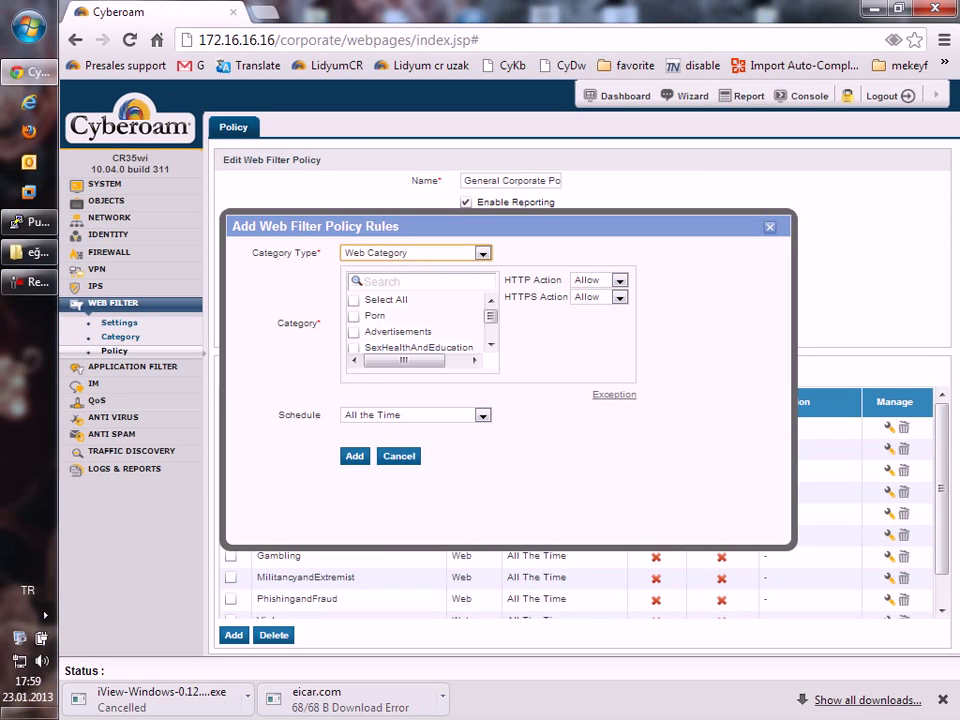
scroll(490, 328, down, 2)
scroll(490, 328, up, 2)
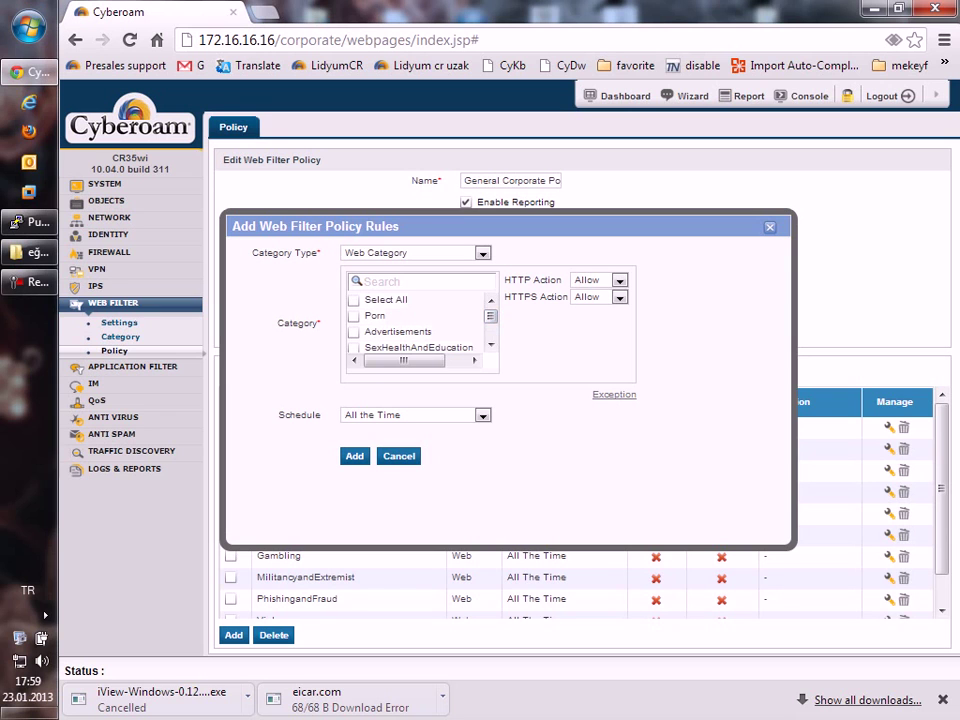
Add a File Type rule denying Video Files over HTTP and HTTPS, then reposition it.
click(415, 253)
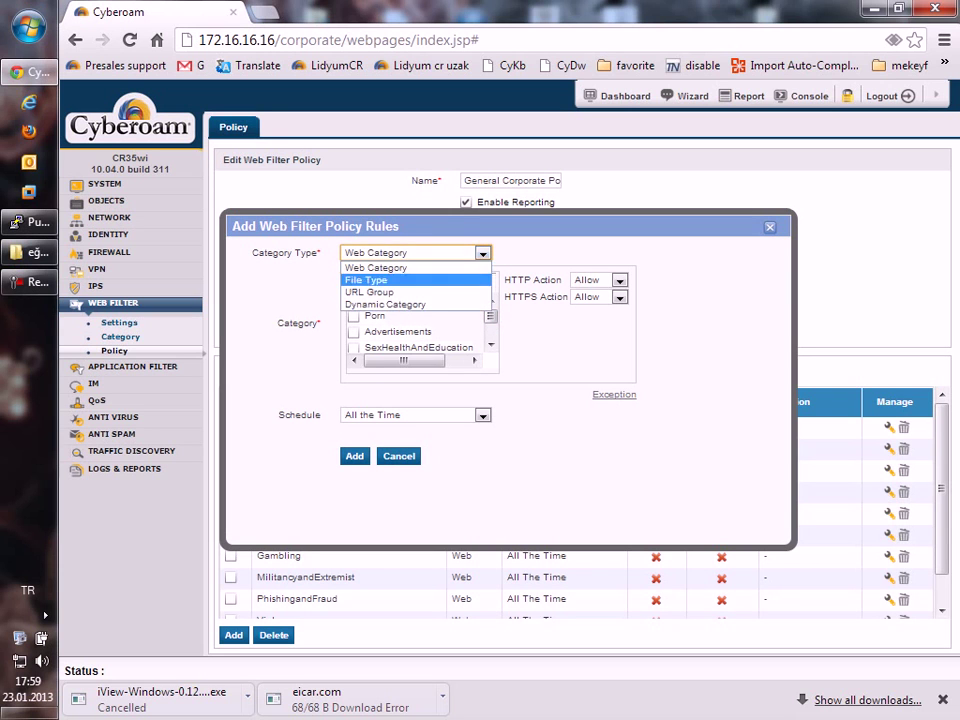
click(366, 280)
click(353, 315)
click(619, 280)
click(588, 307)
click(619, 297)
click(586, 323)
click(354, 435)
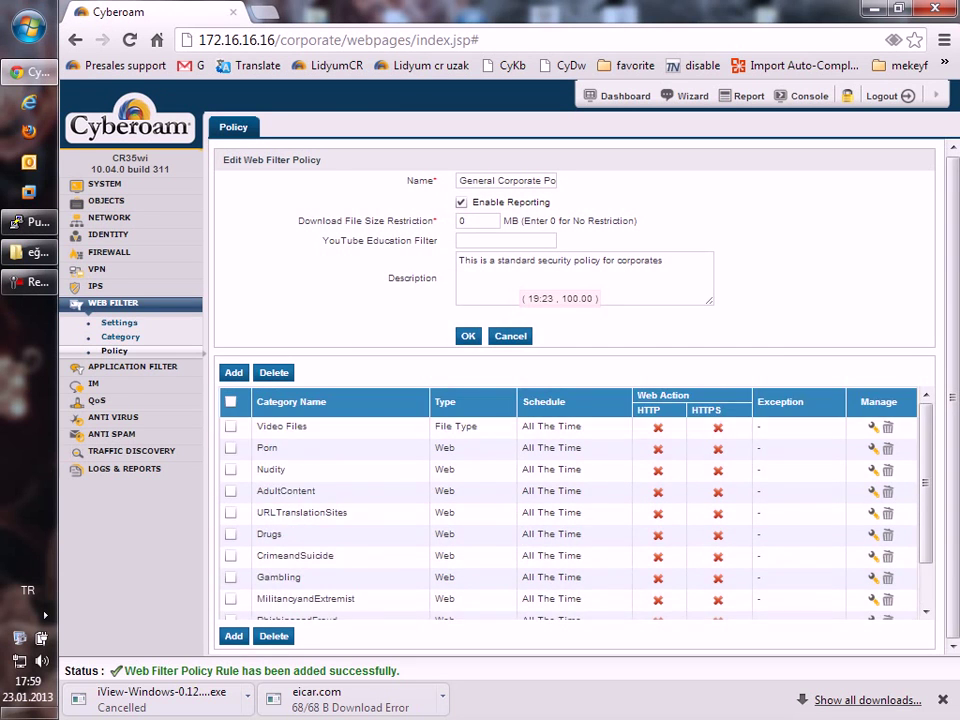
drag(282, 426, 275, 491)
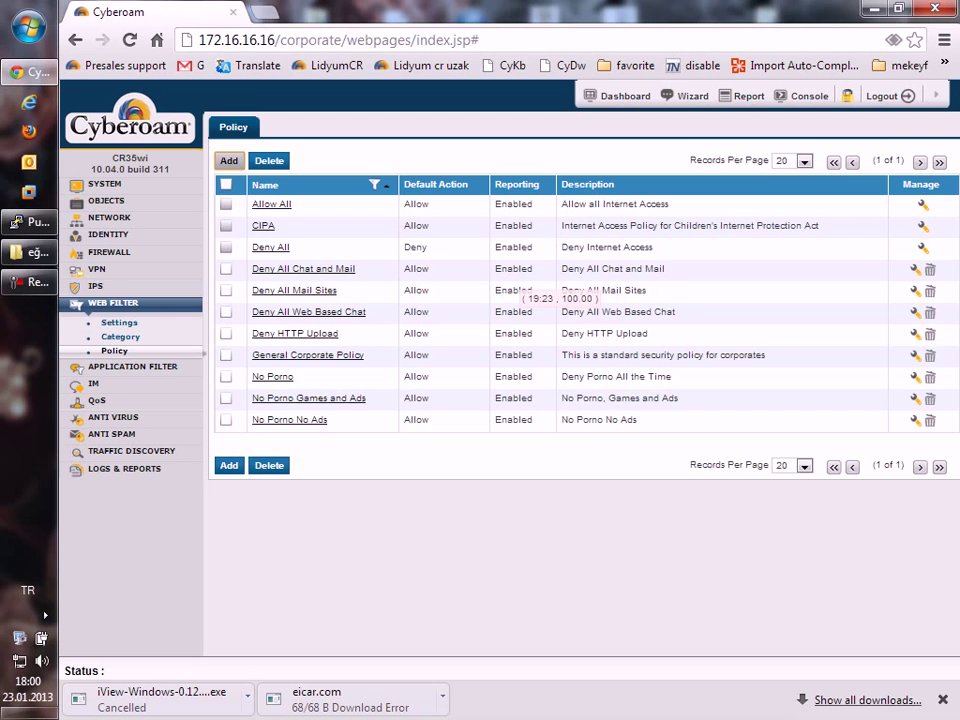
Begin a new web filter policy with the Allow All template, cancel it, and expand Application Filter.
click(228, 160)
click(645, 201)
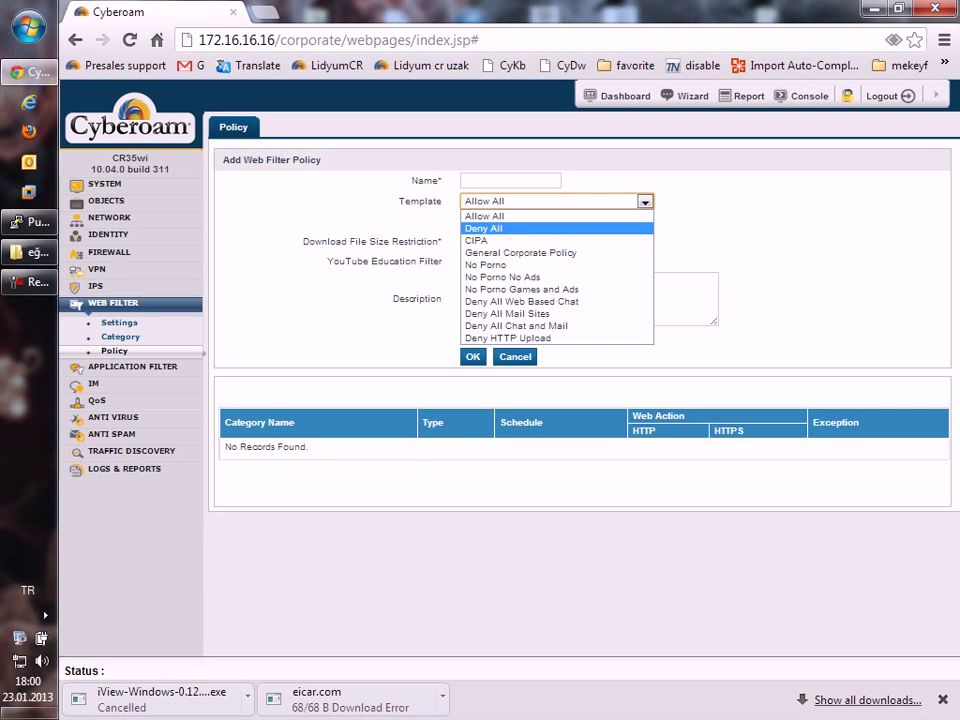
key(Up)
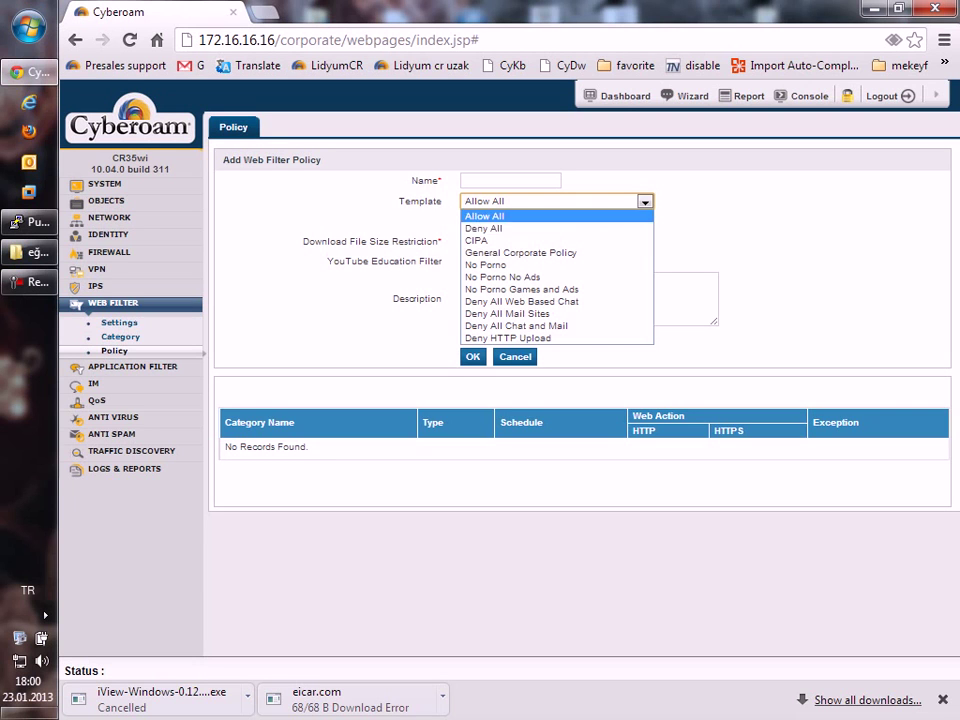
key(Return)
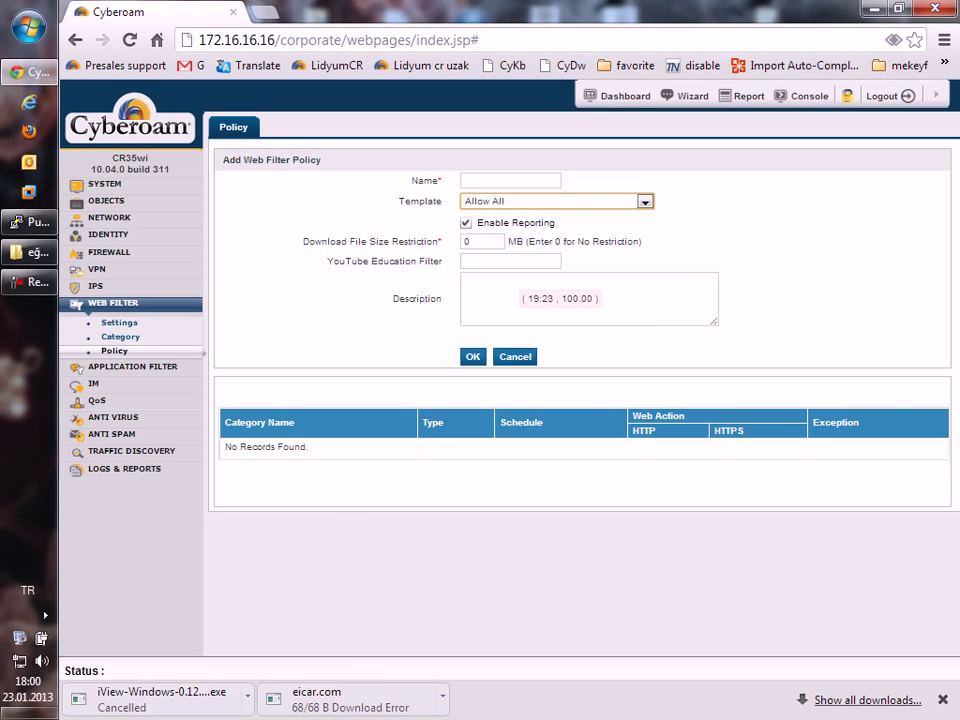
click(515, 356)
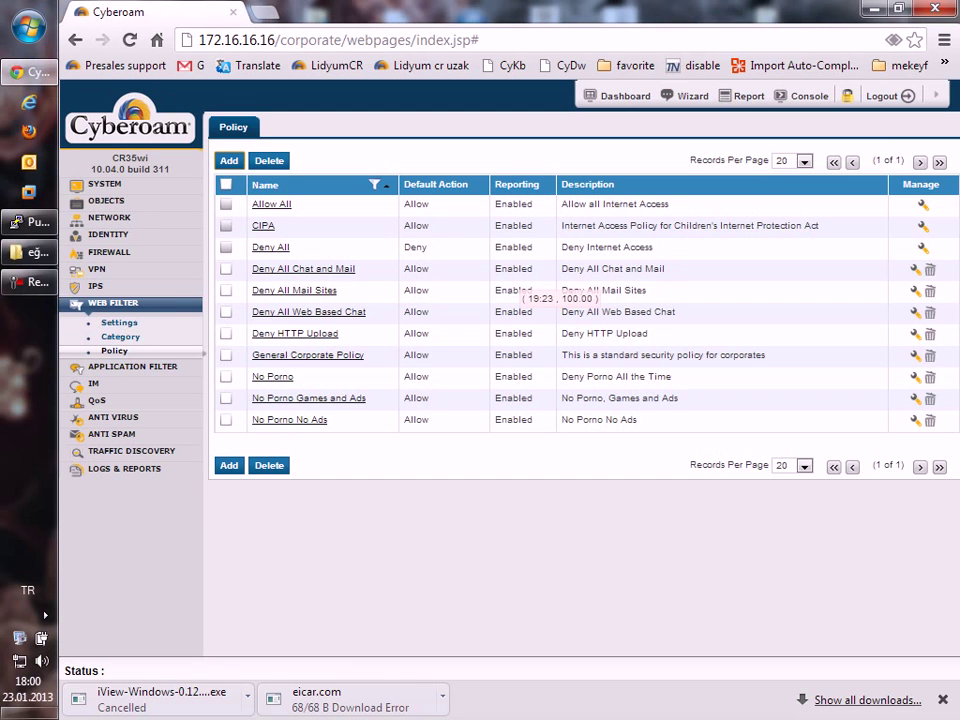
click(125, 367)
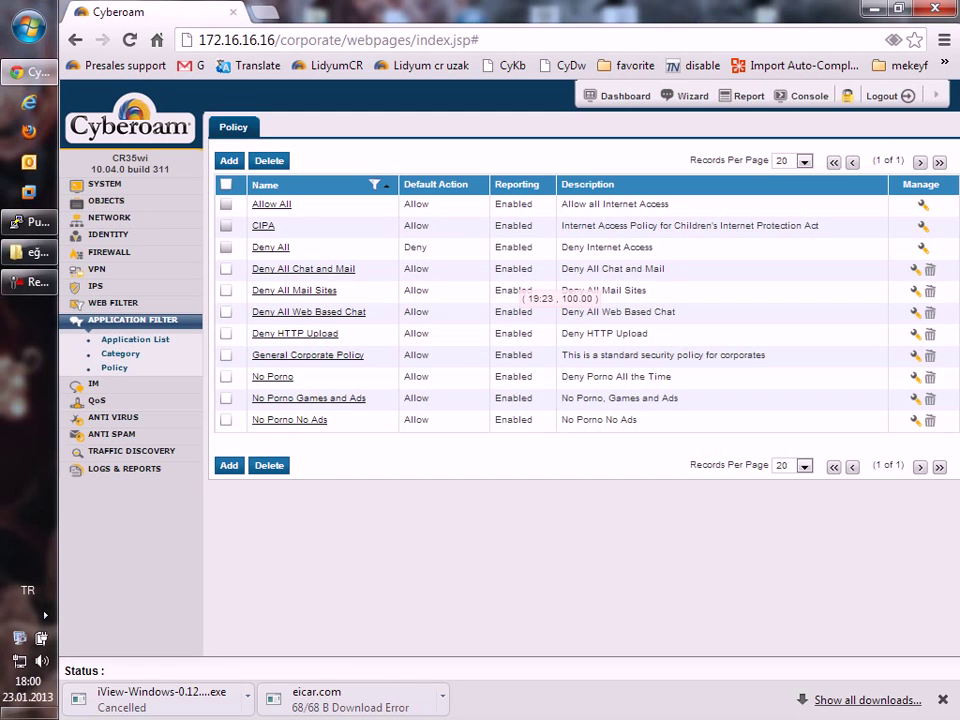
Browse the Application List of 1021 applications, then show the Application Filter Category page.
click(135, 339)
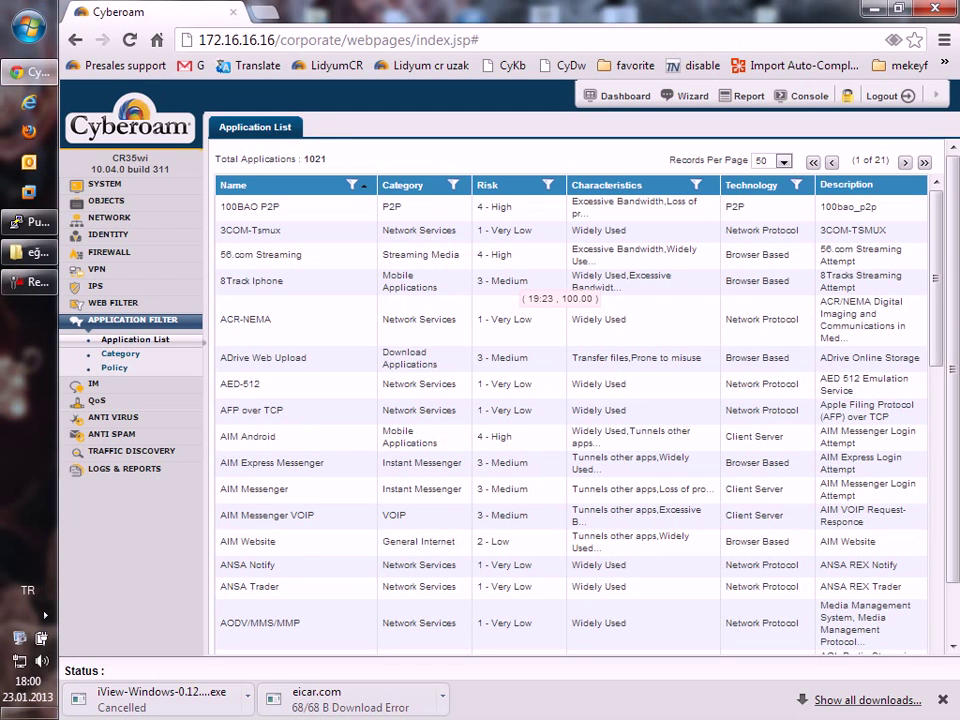
scroll(557, 298, down, 10)
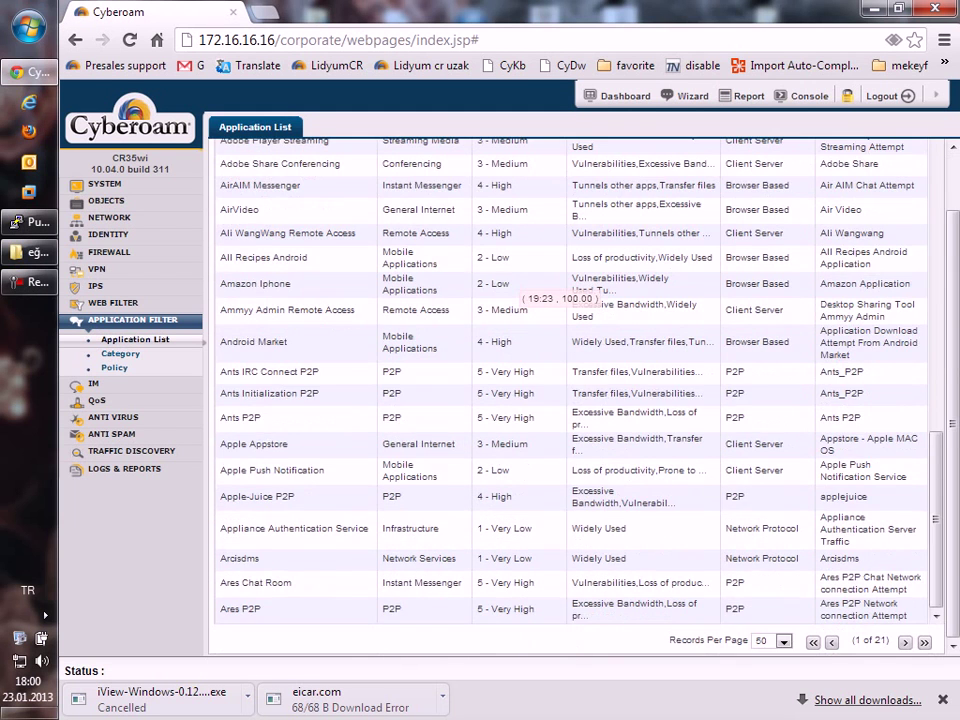
click(120, 353)
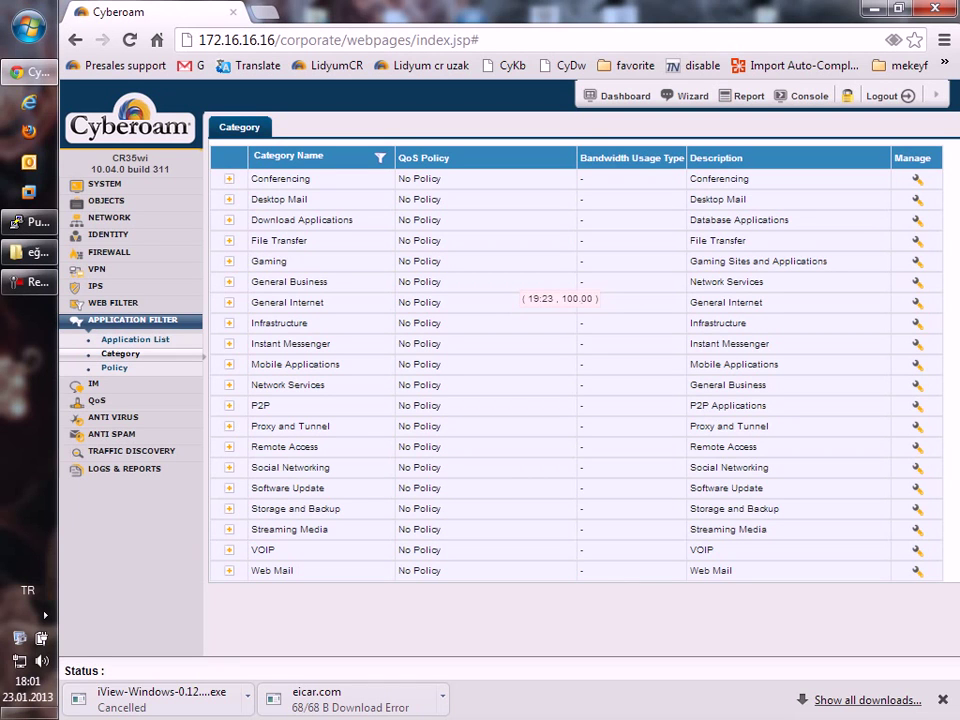
Add a new application filter policy named 't' and save it.
click(114, 367)
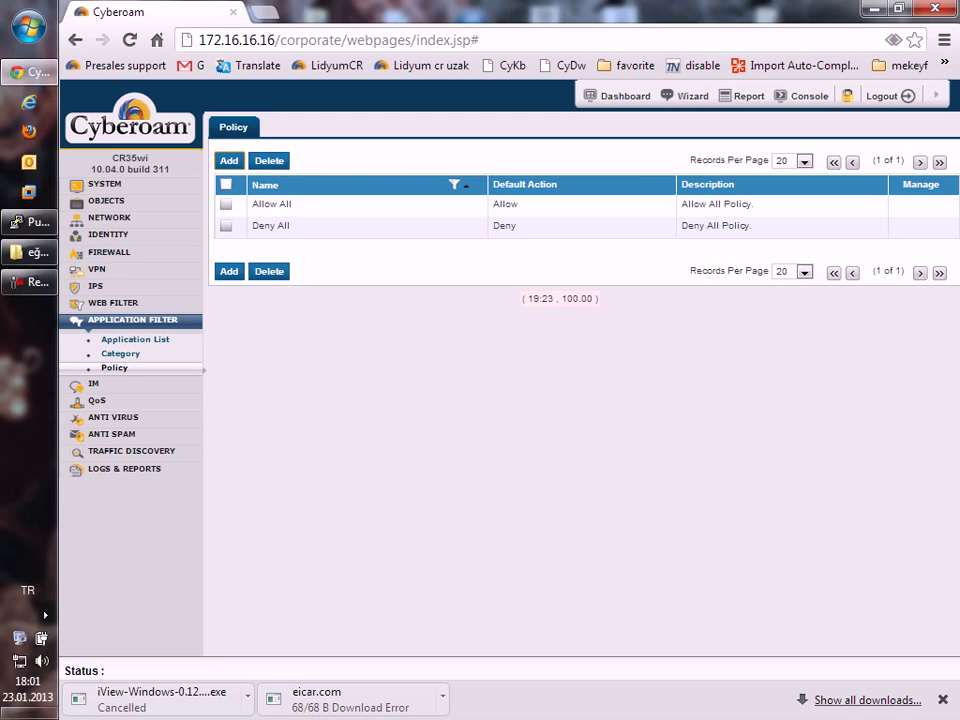
click(229, 160)
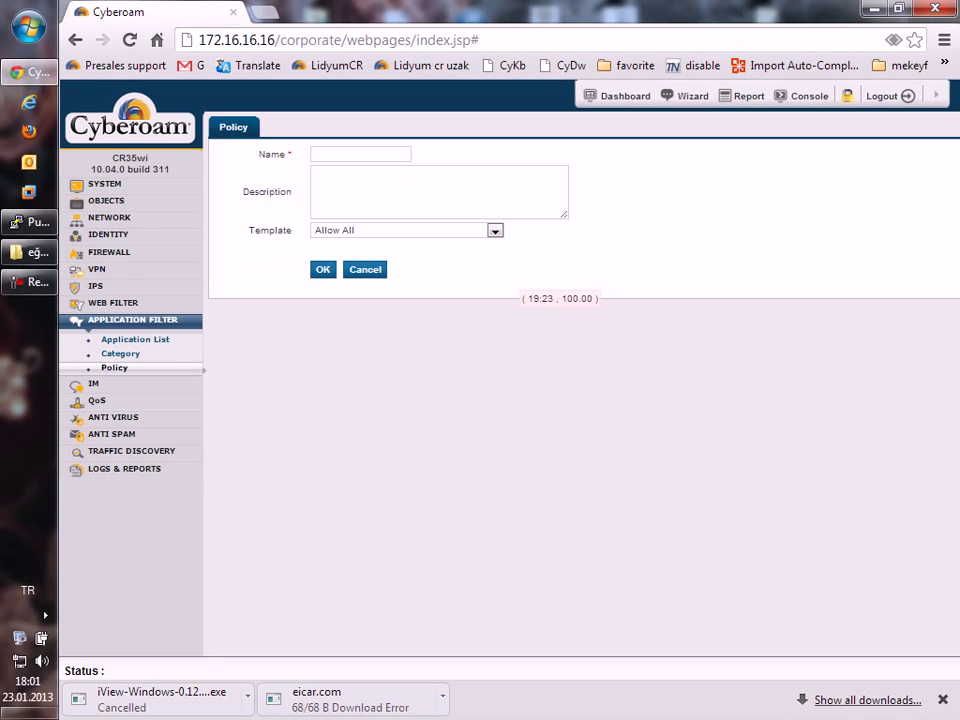
click(360, 154)
text(t)
key(Return)
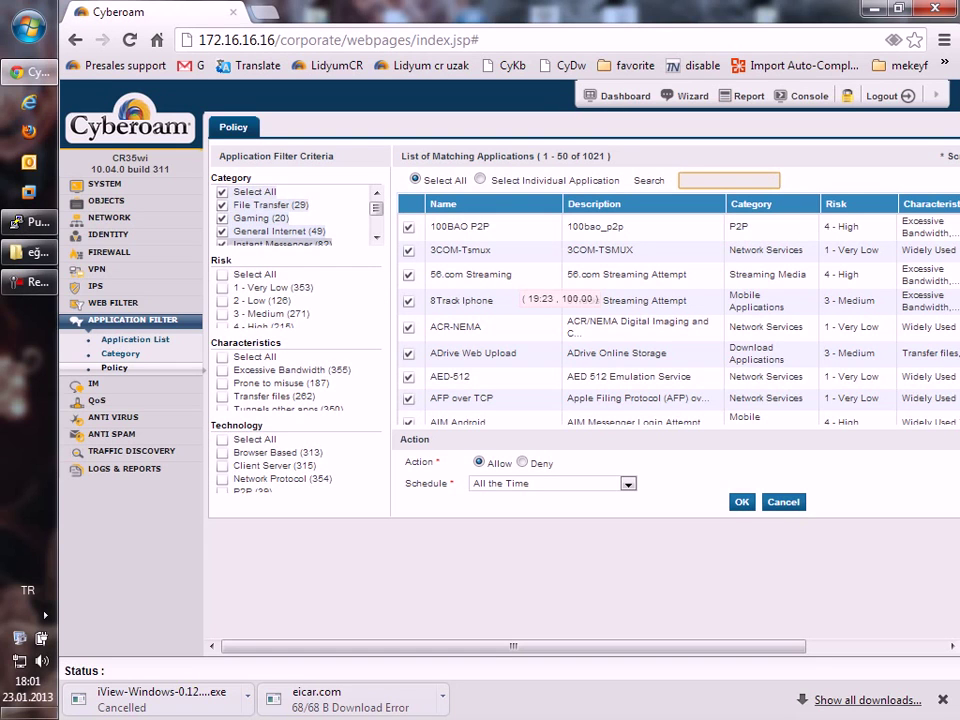
Restrict the policy rule to 4 - High and 5 - Very High risk applications with Excessive Bandwidth.
scroll(290, 300, down, 1)
click(223, 321)
click(223, 308)
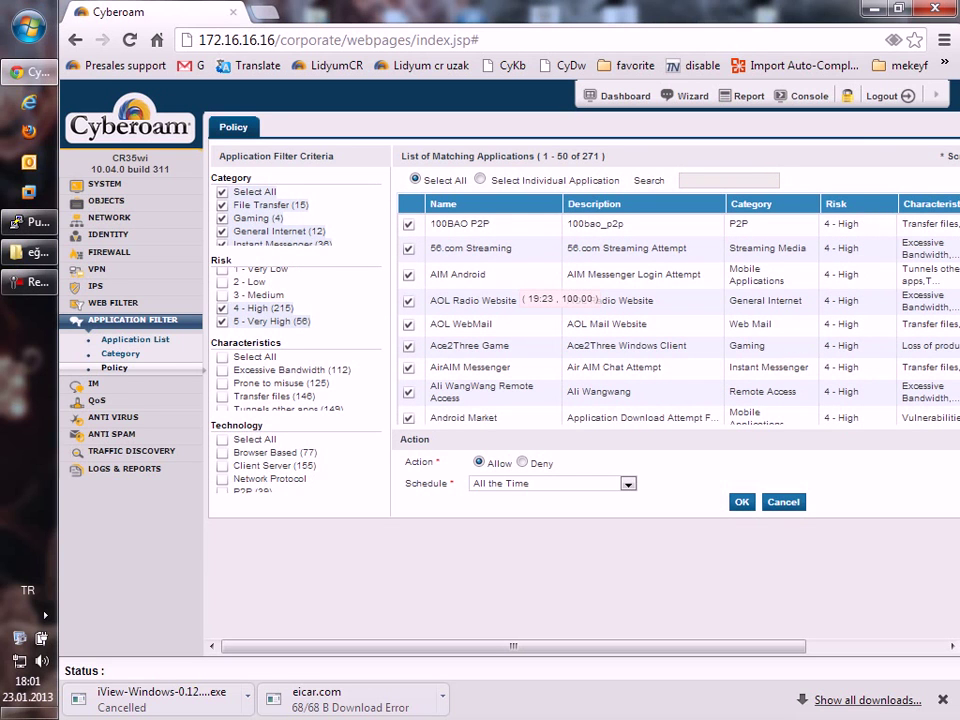
scroll(290, 380, down, 2)
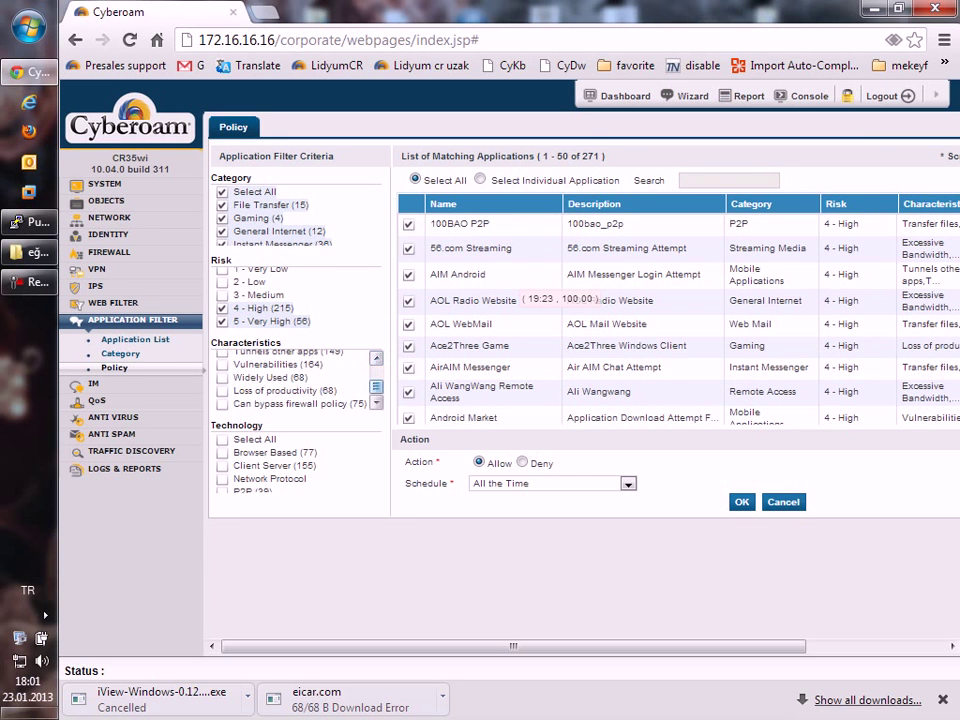
scroll(290, 380, up, 2)
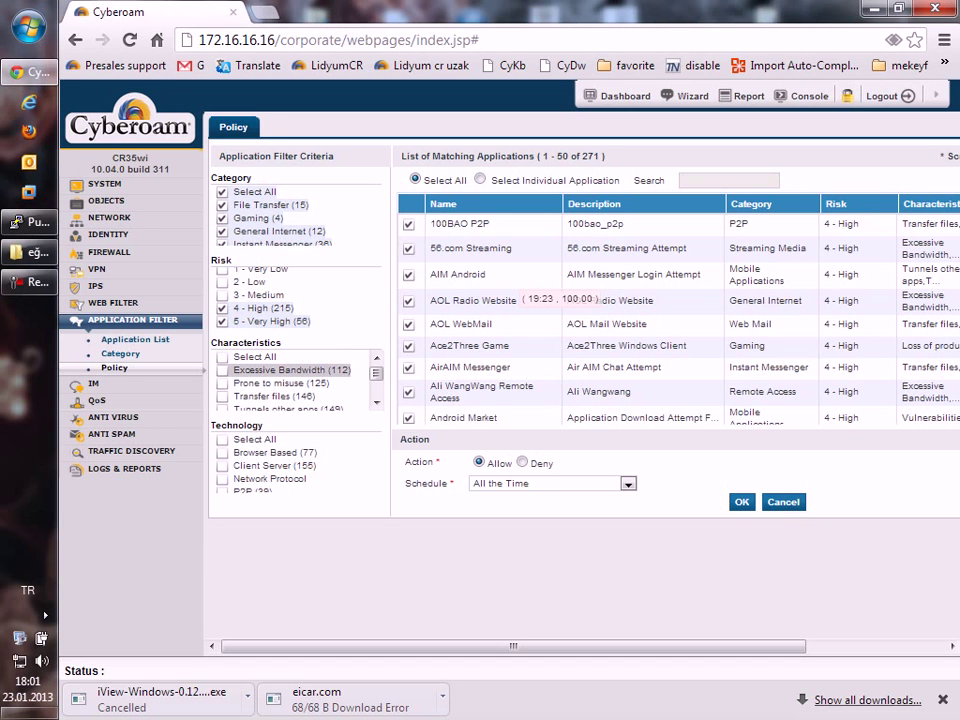
click(222, 370)
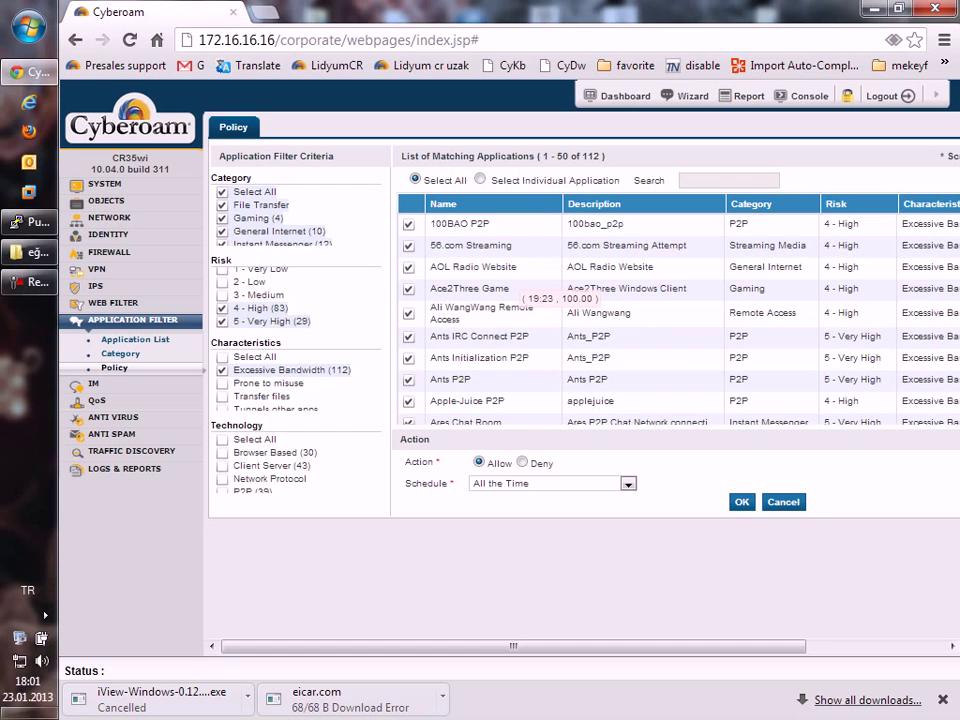
Go to the IM Rules list under IM.
scroll(580, 400, right, 3)
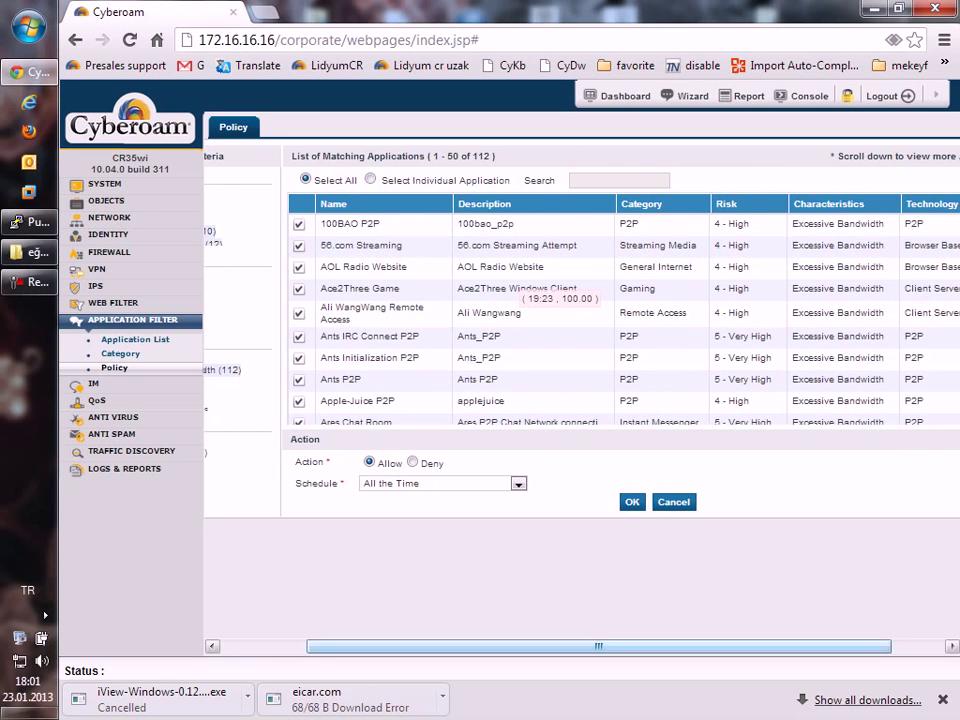
scroll(580, 400, left, 3)
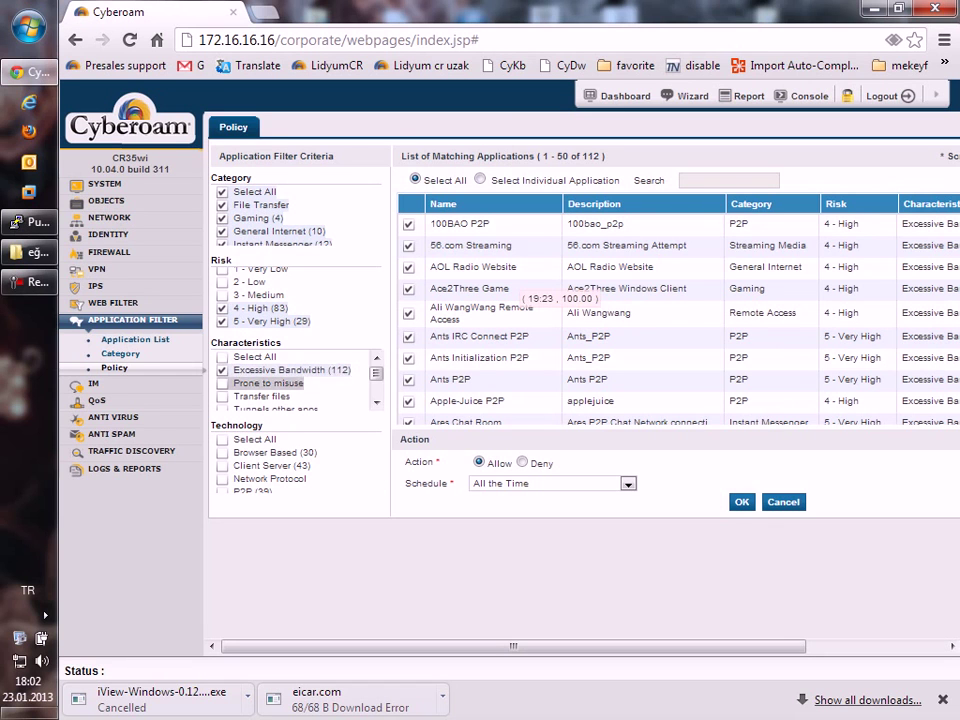
click(93, 384)
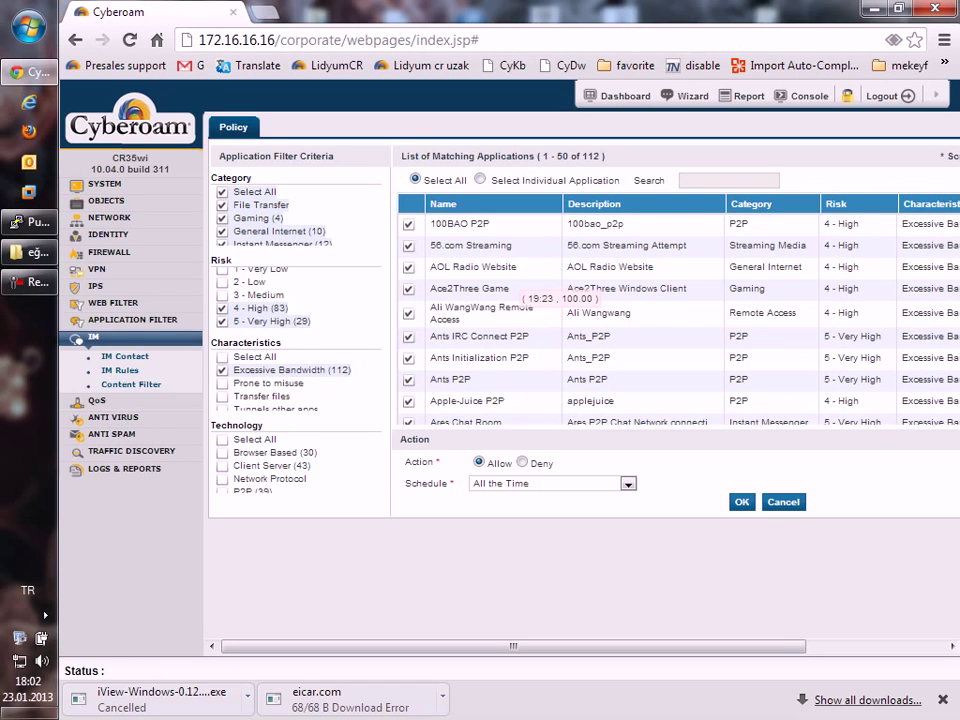
click(120, 370)
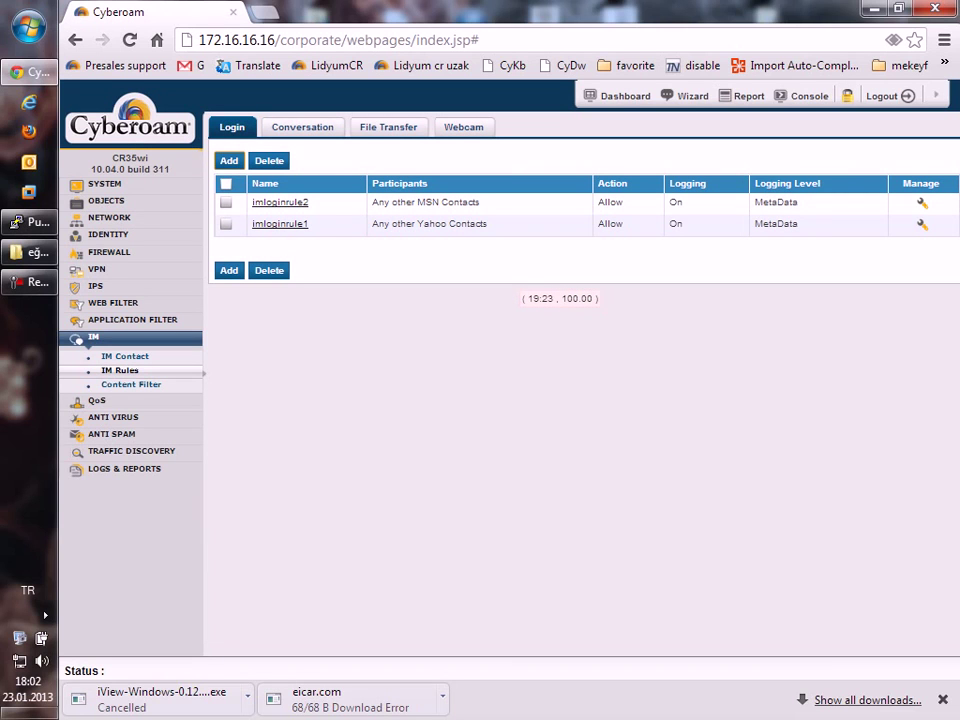
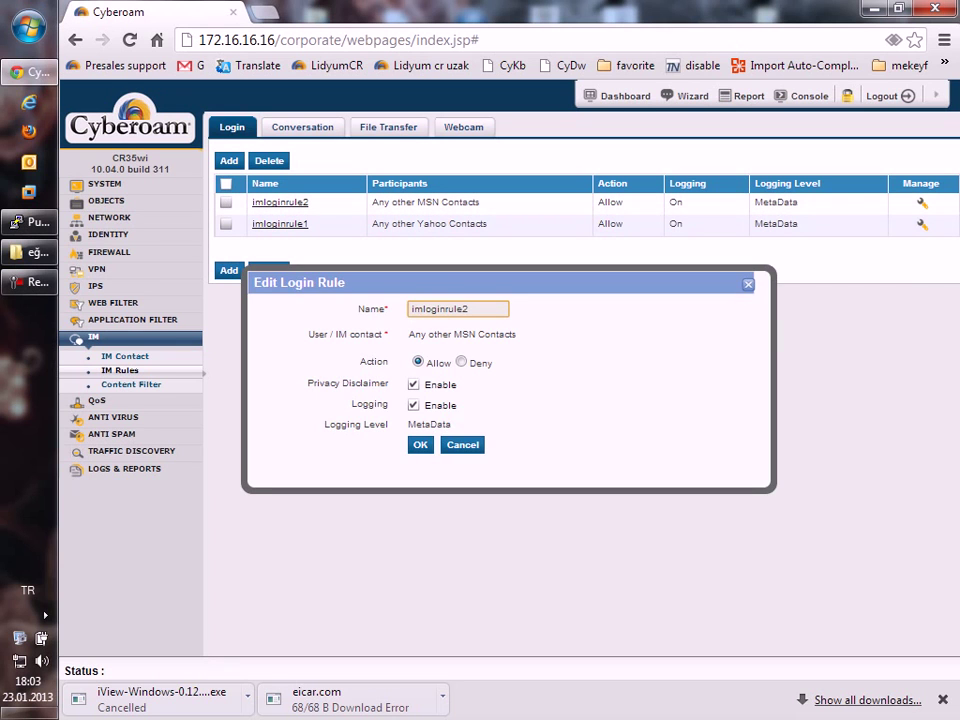
Cancel the Edit Login Rule dialog without changes to return to the IM login rules list.
drag(314, 383, 388, 384)
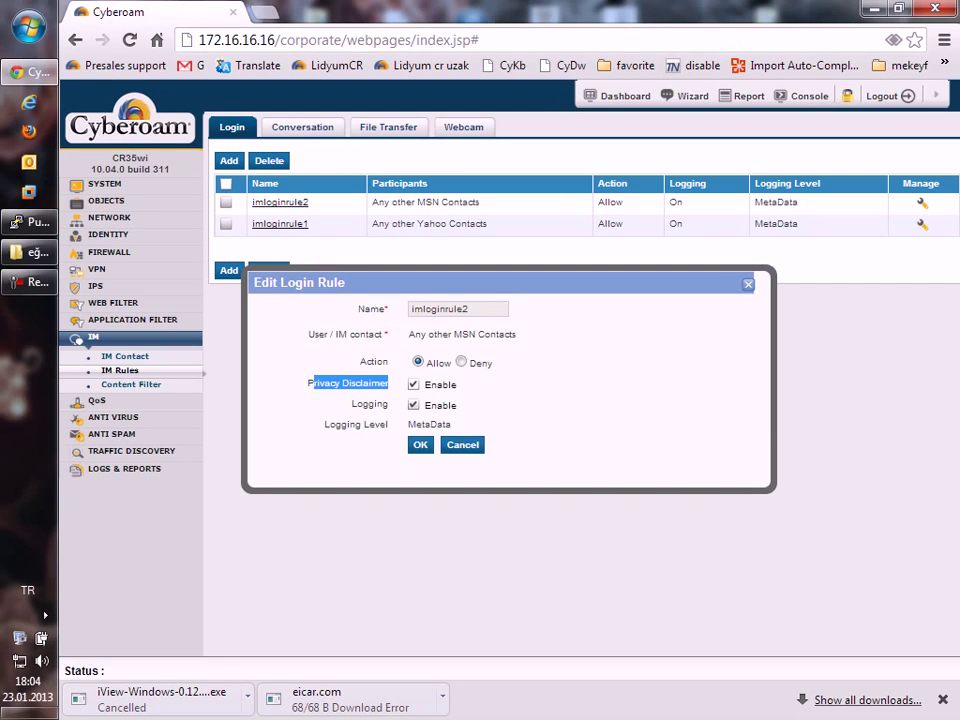
click(462, 444)
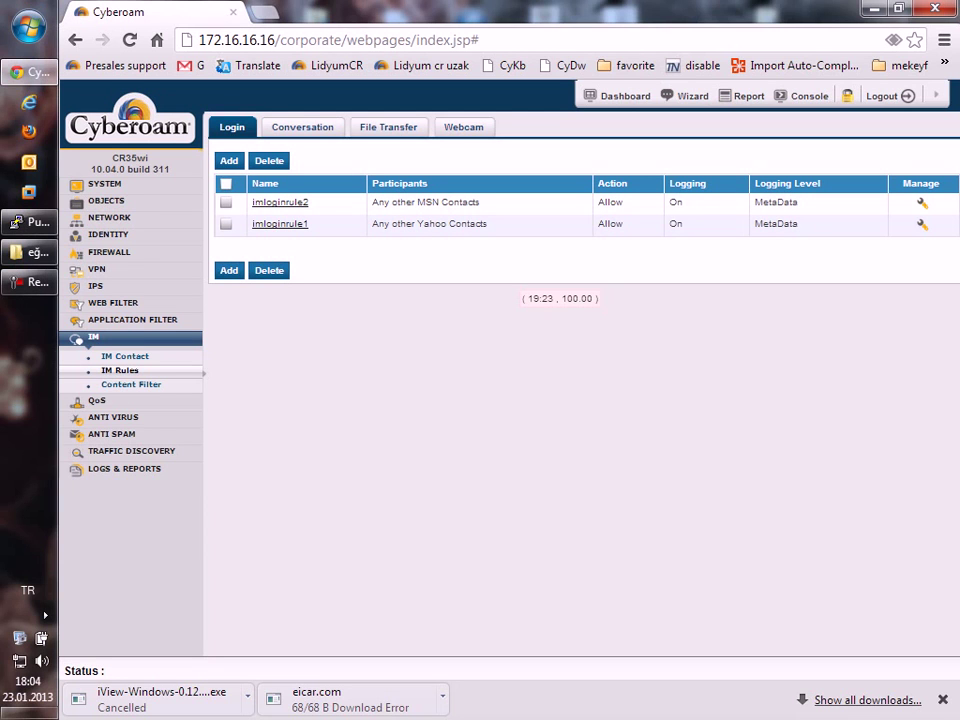
Navigate from QoS through Anti Virus to the Anti Spam configuration page.
click(110, 401)
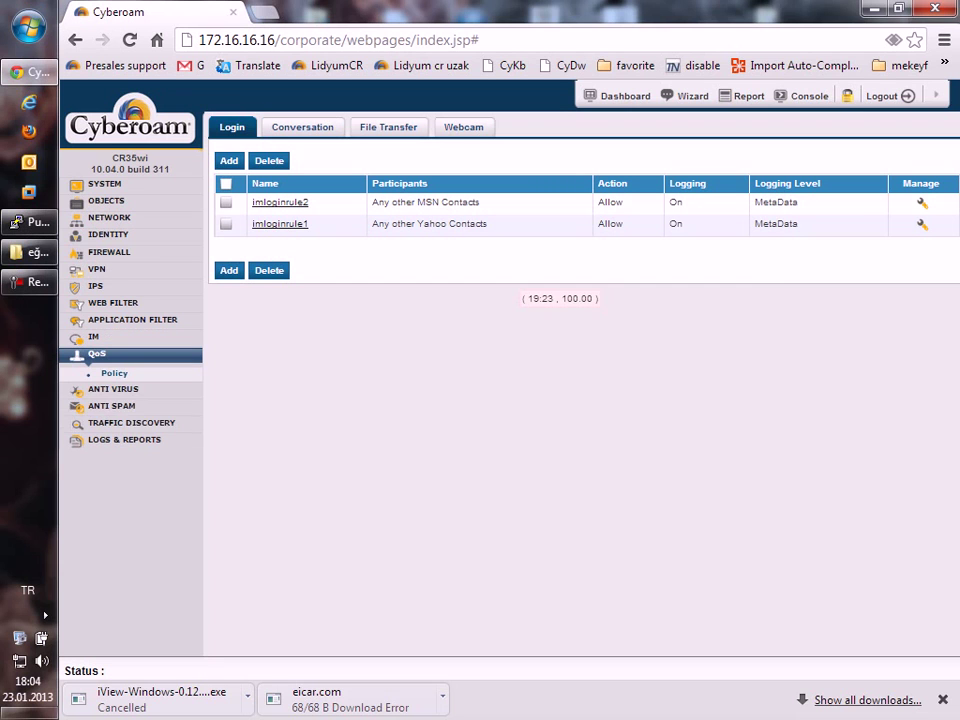
click(113, 389)
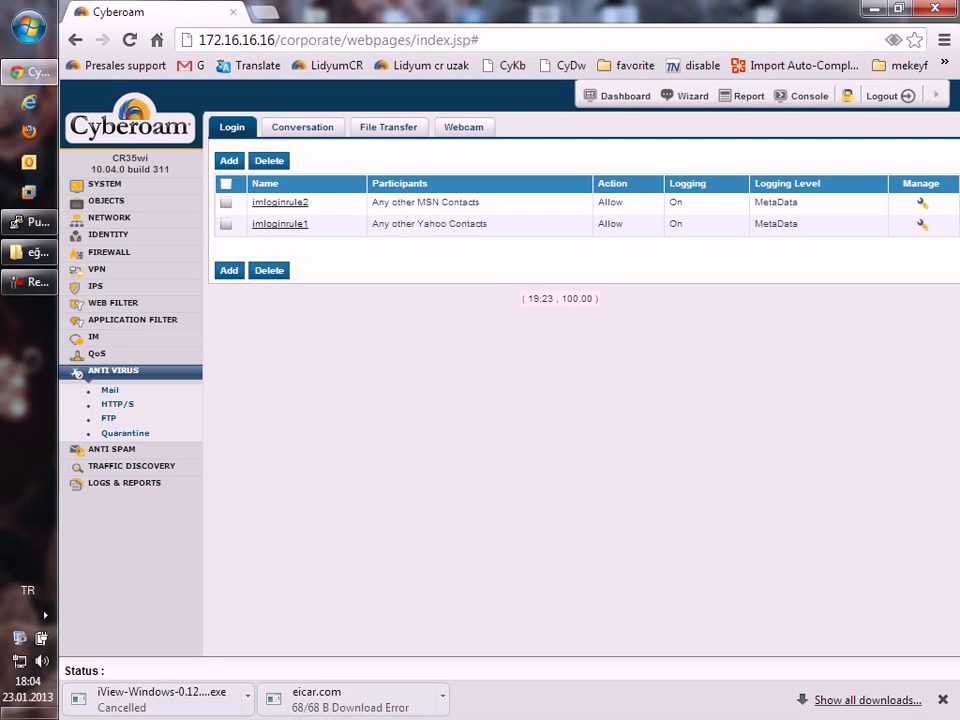
click(111, 449)
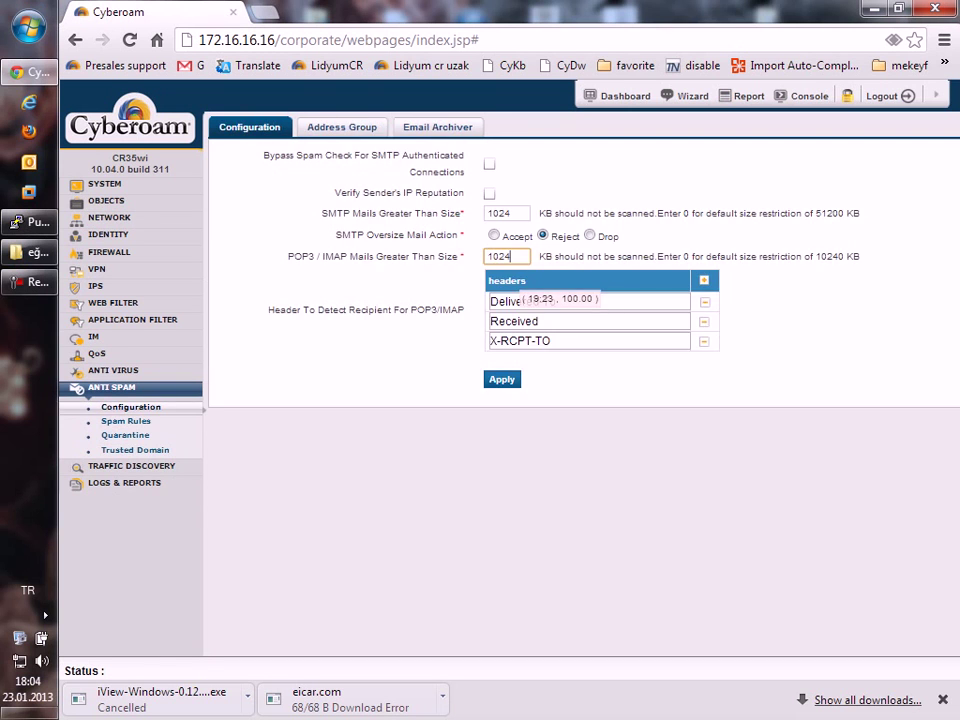
drag(335, 192, 465, 192)
Start a new spam rule named 'spam' that matches any recipient.
click(342, 127)
click(126, 421)
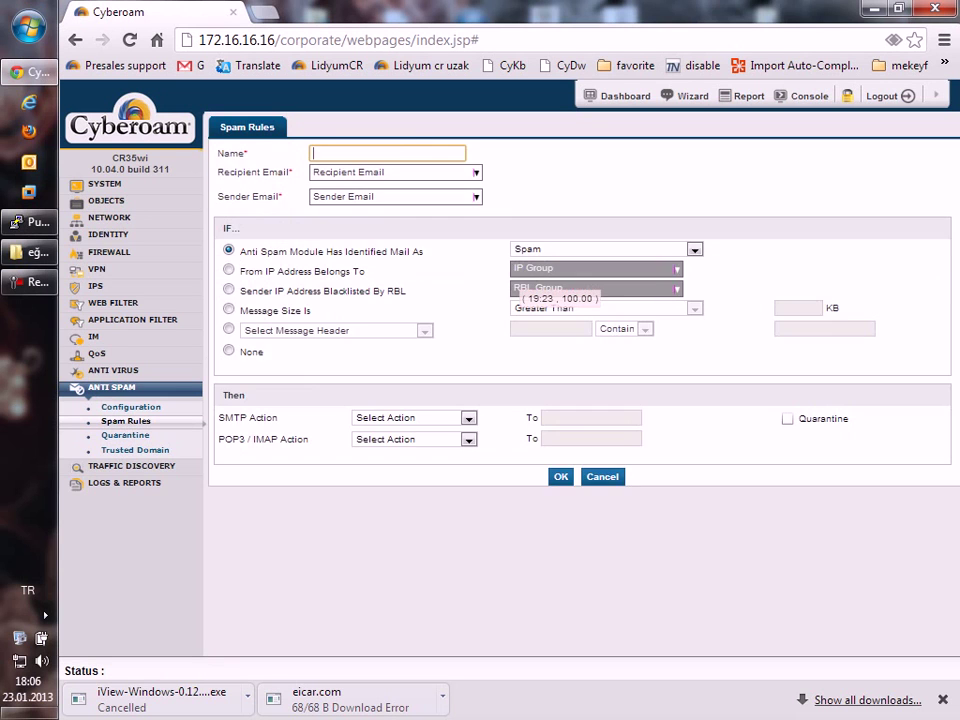
text(spam)
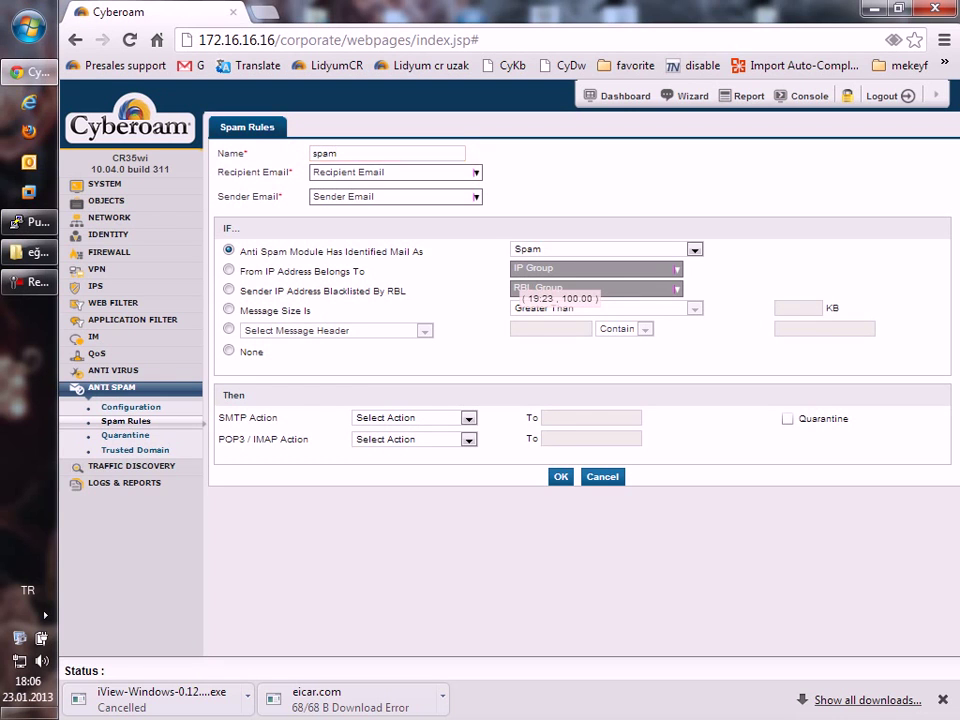
key(Tab)
Match any sender and keep the condition on mail identified as Spam.
key(Tab)
key(space)
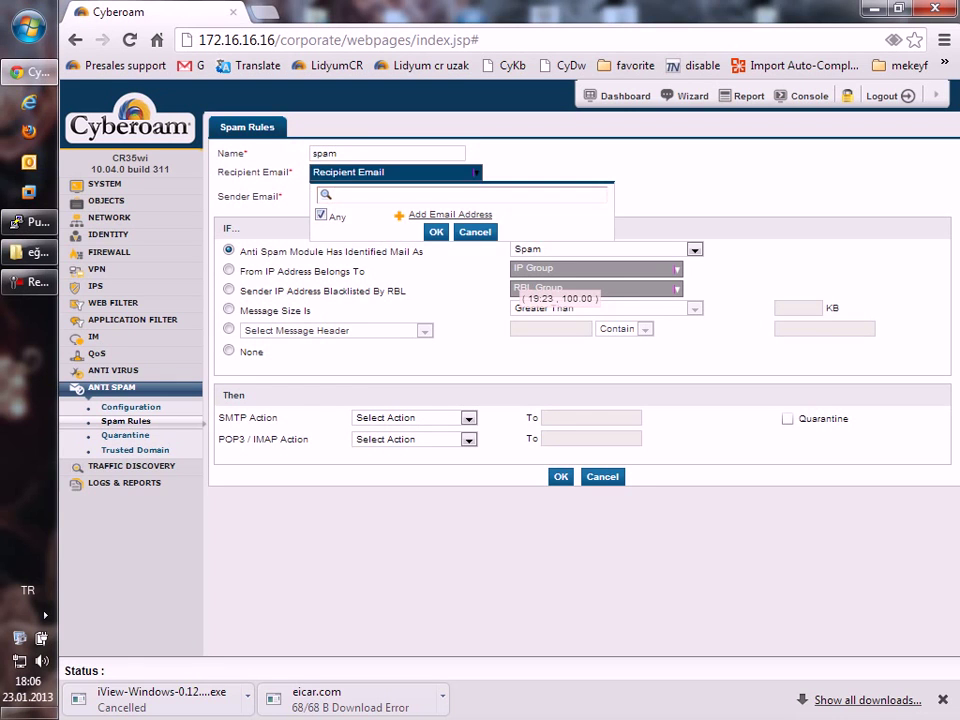
key(Return)
key(Tab)
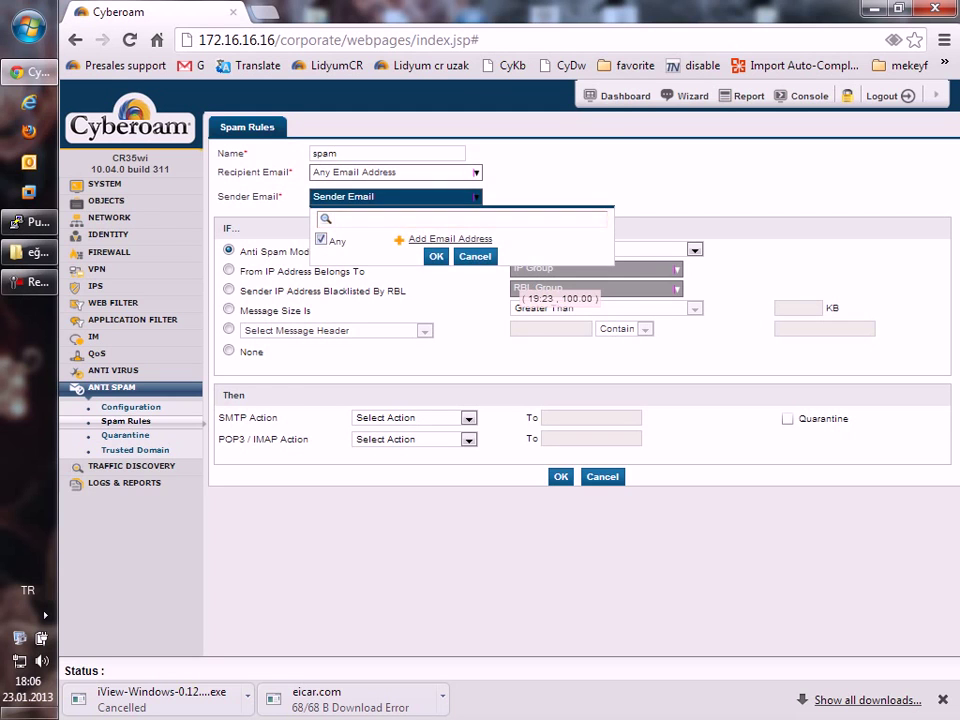
key(Return)
key(Tab)
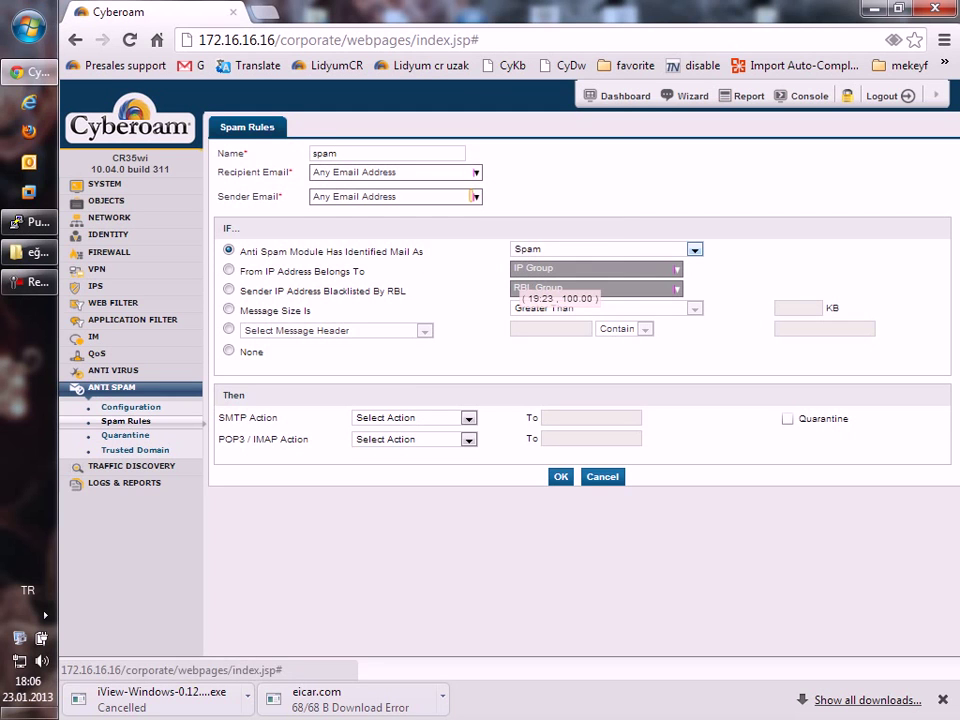
key(Tab)
key(alt+Down)
key(Down)
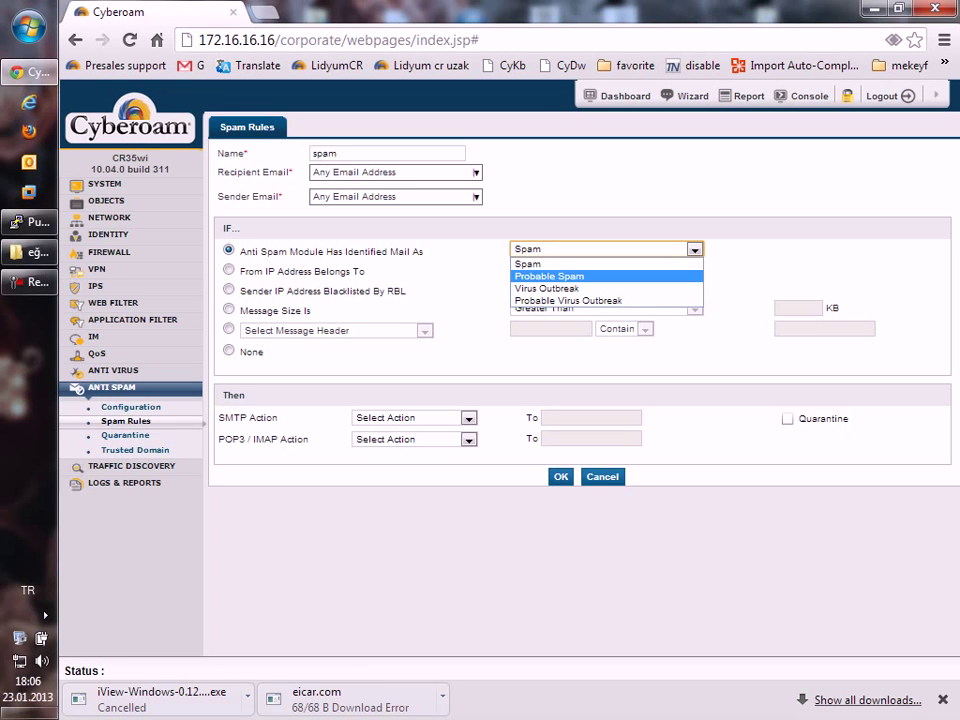
key(Up)
key(Return)
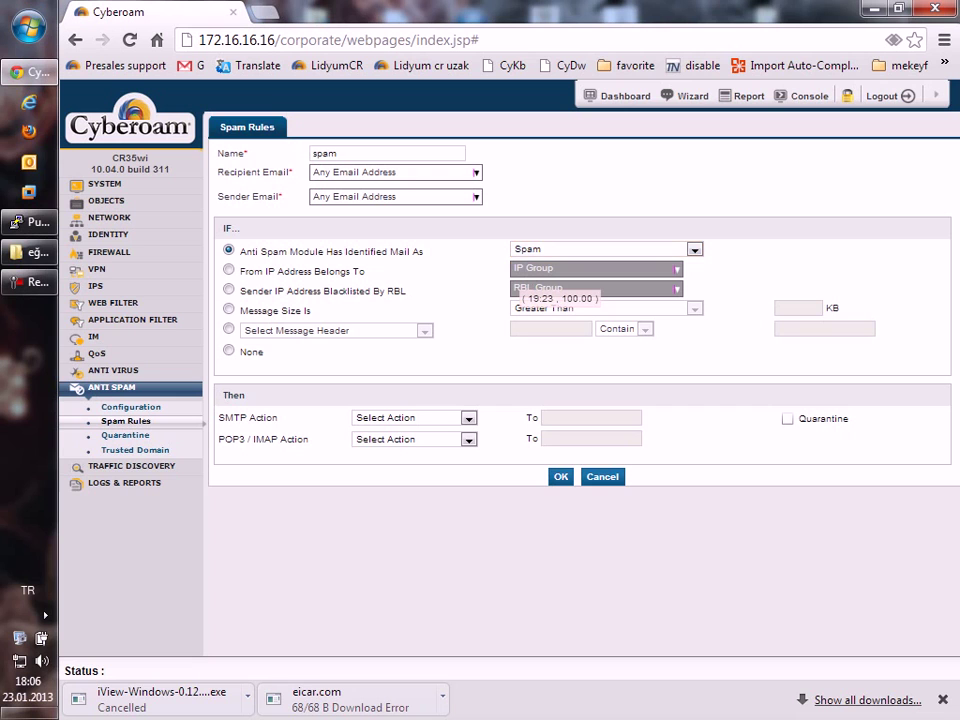
Keep the rule's condition on mail identified as Spam after briefly trying message-header matching.
click(228, 328)
click(424, 330)
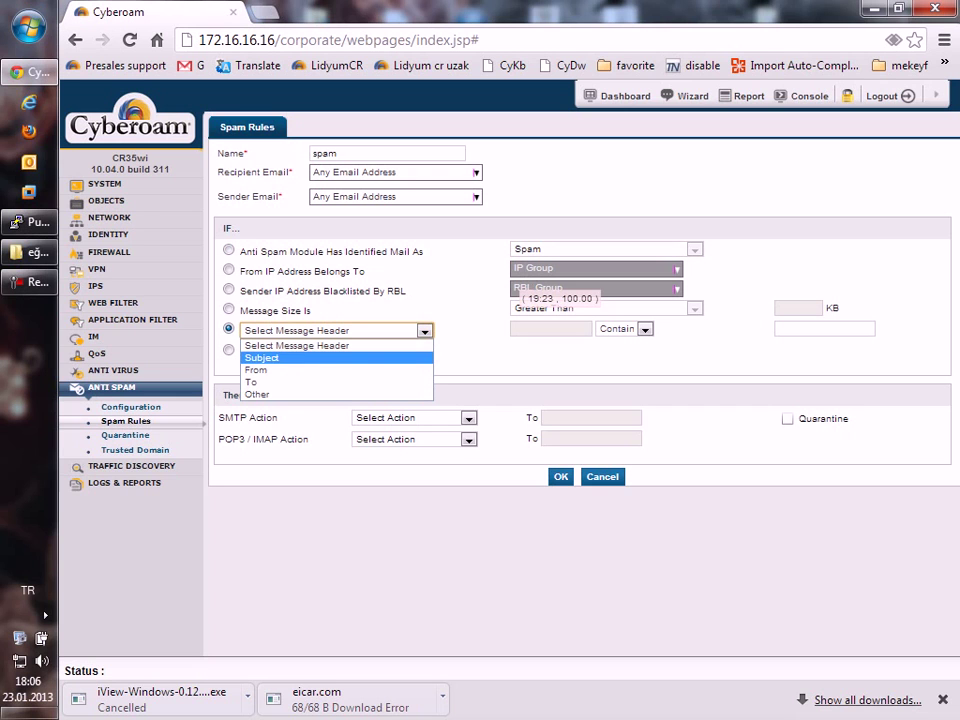
key(Down)
key(Down)
key(Up)
key(Up)
key(Up)
key(Up)
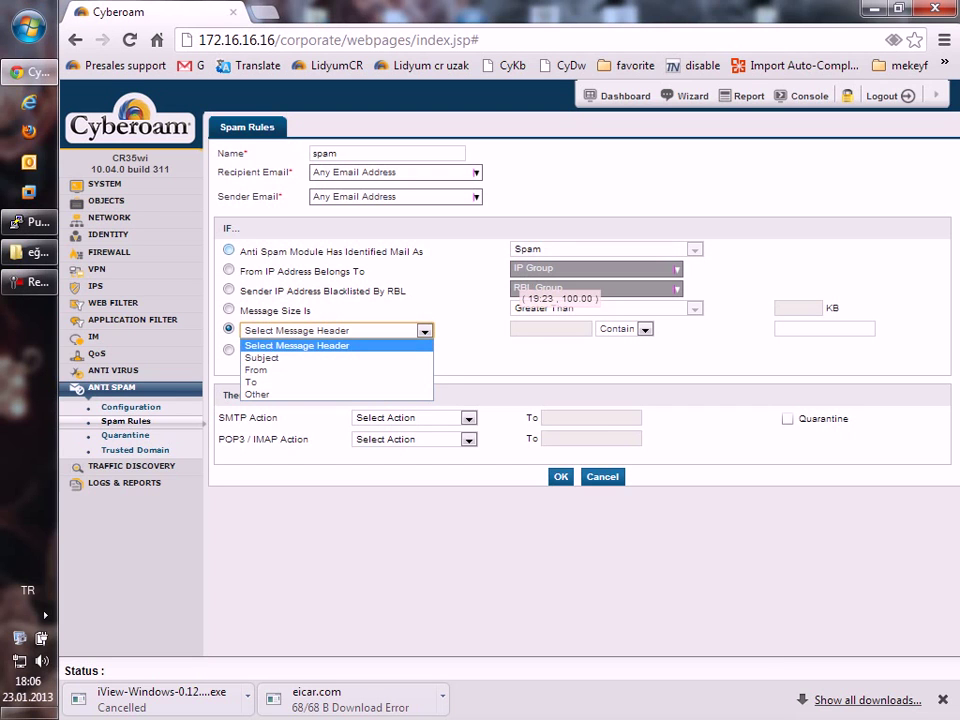
click(228, 249)
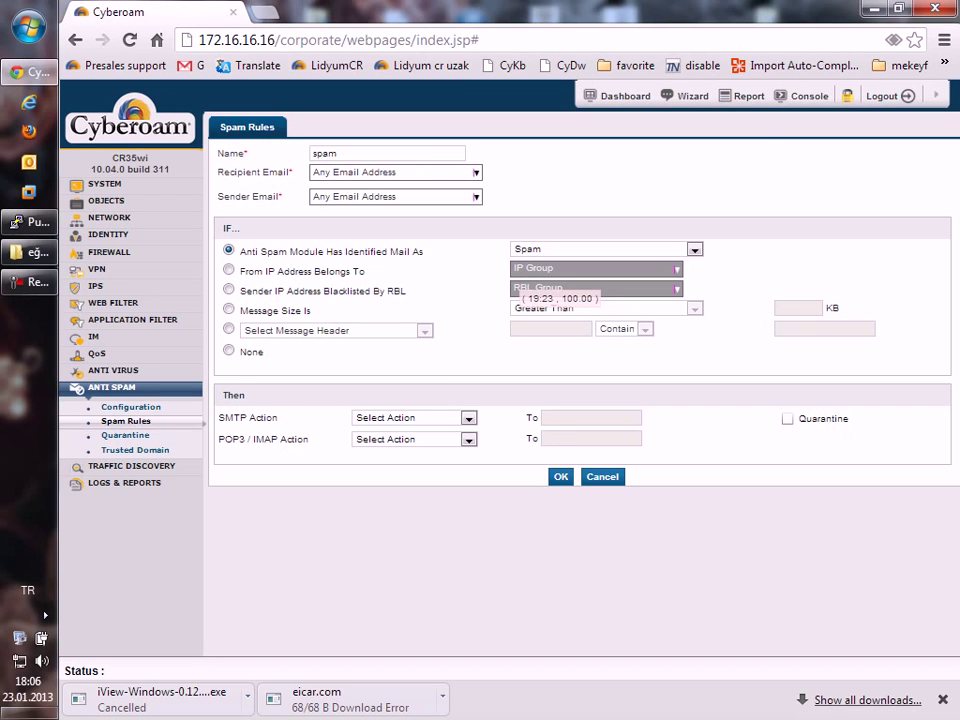
Set SMTP action to Reject, POP3/IMAP action to Prefix Subject, and enable Quarantine.
key(alt+Down)
key(Down)
key(Return)
key(Tab)
key(alt+Down)
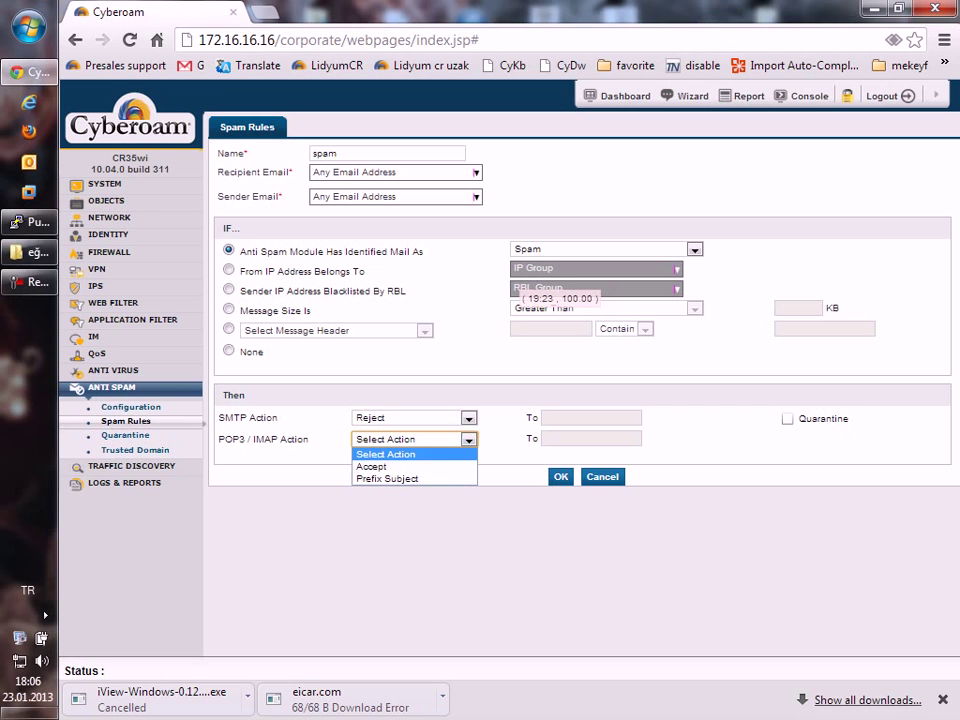
key(Down)
key(Down)
key(Return)
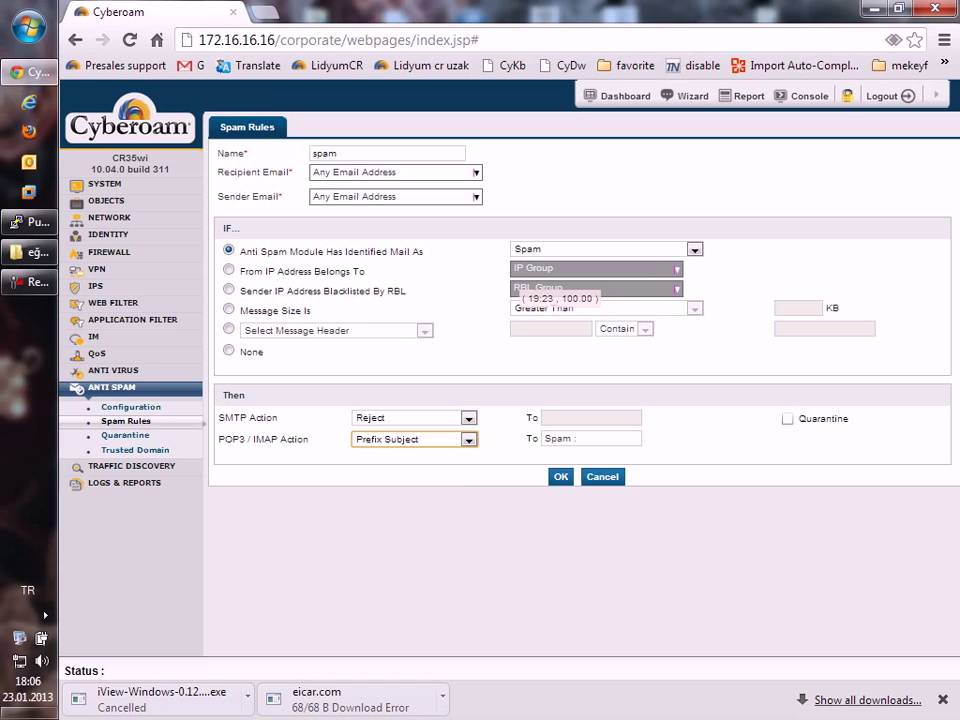
key(shift+Tab)
key(space)
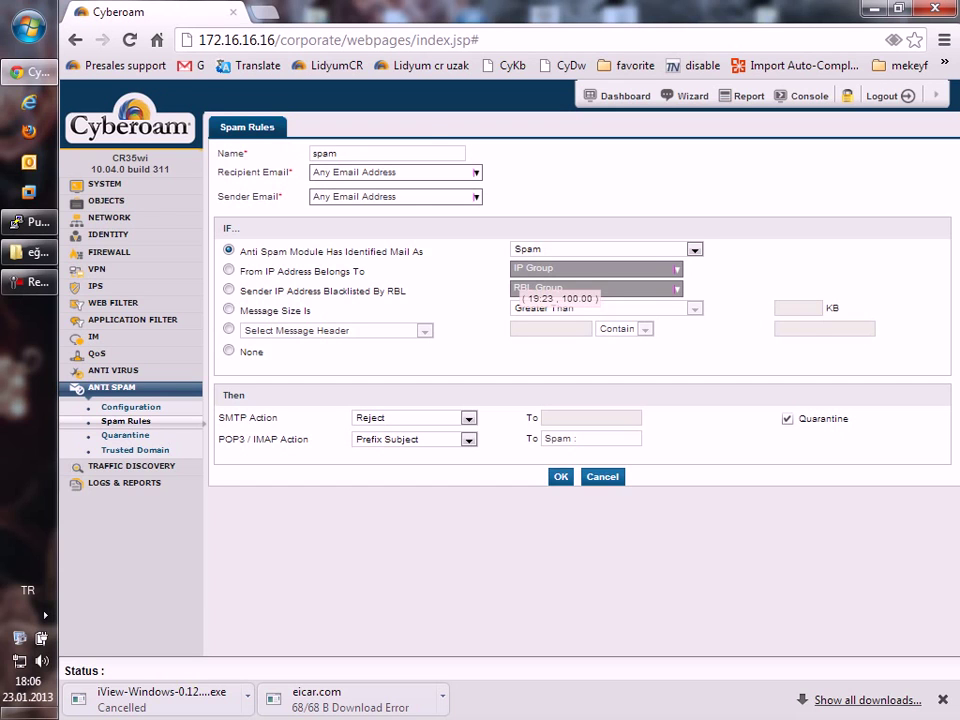
click(125, 435)
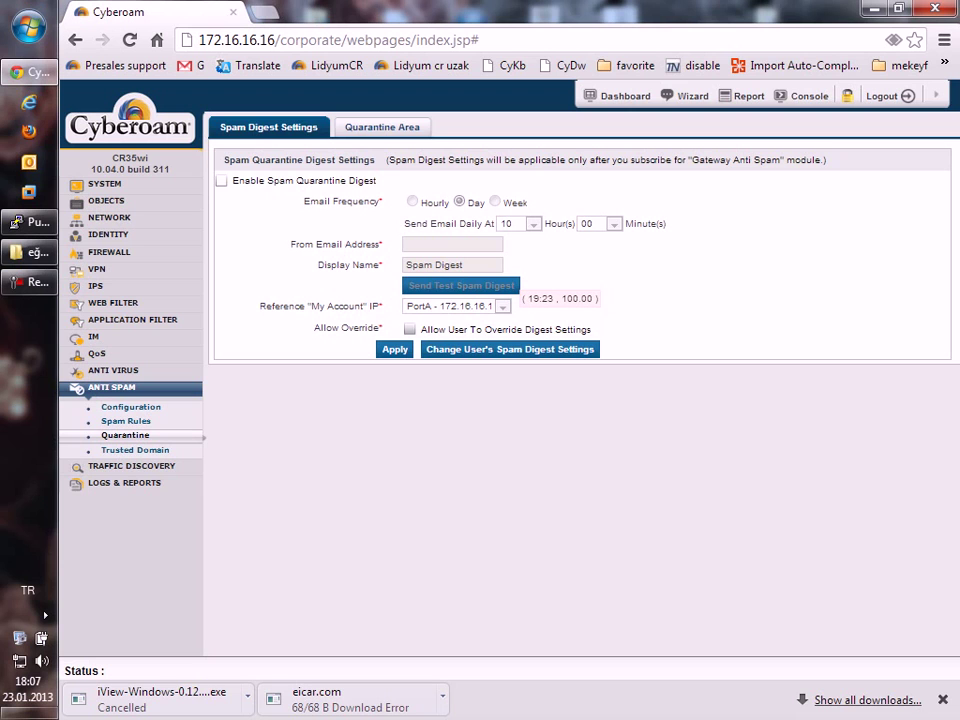
Enable the spam quarantine digest sent daily at 08:00, then view the Quarantine Area.
click(221, 181)
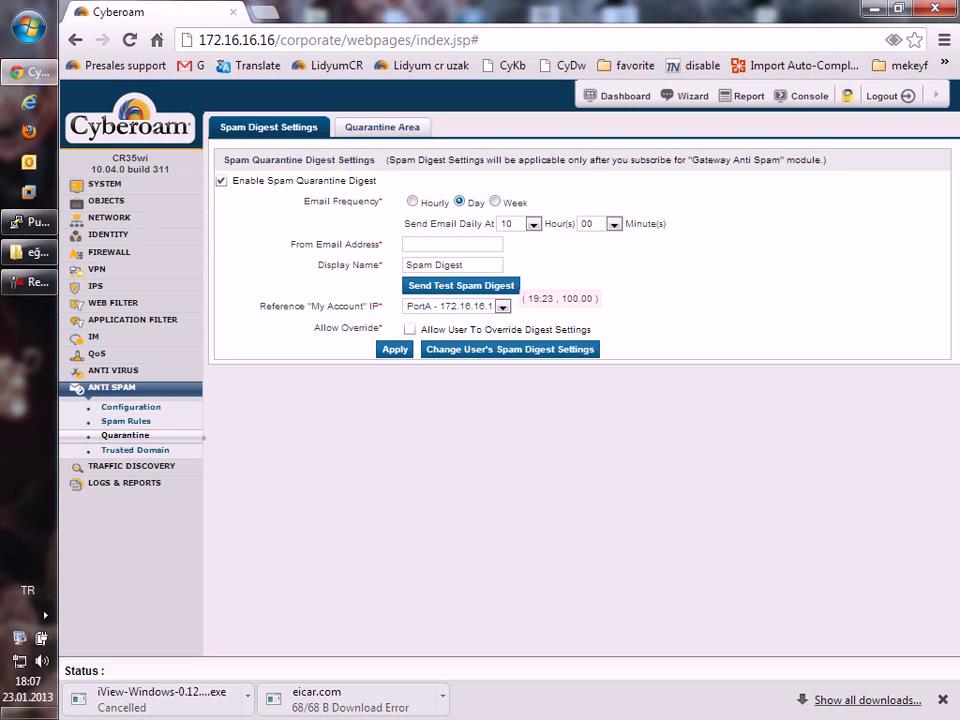
click(533, 224)
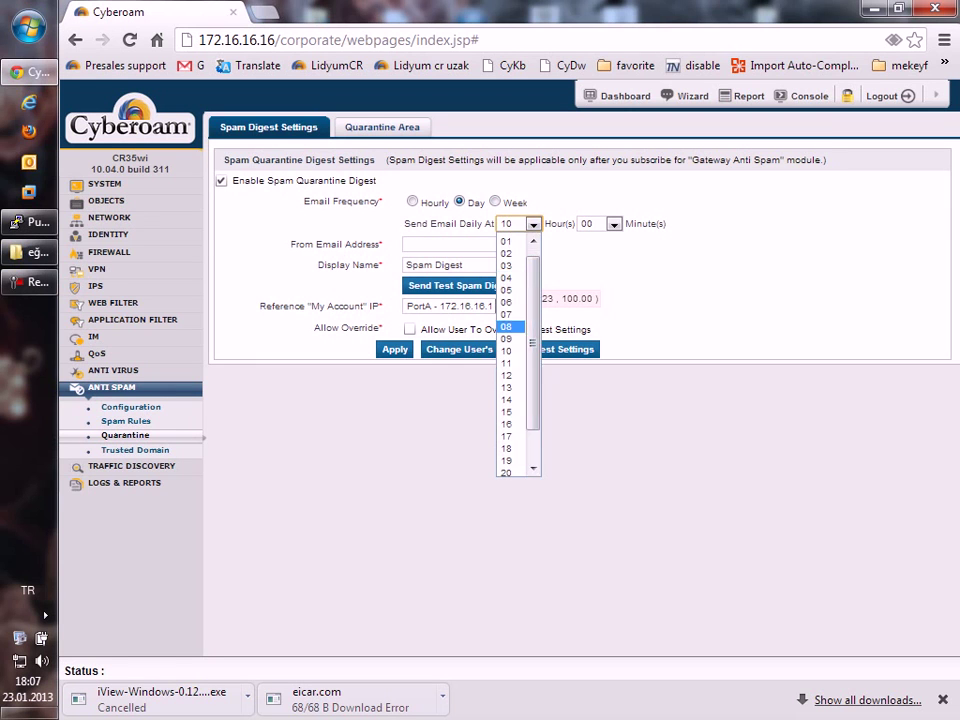
click(506, 201)
click(452, 244)
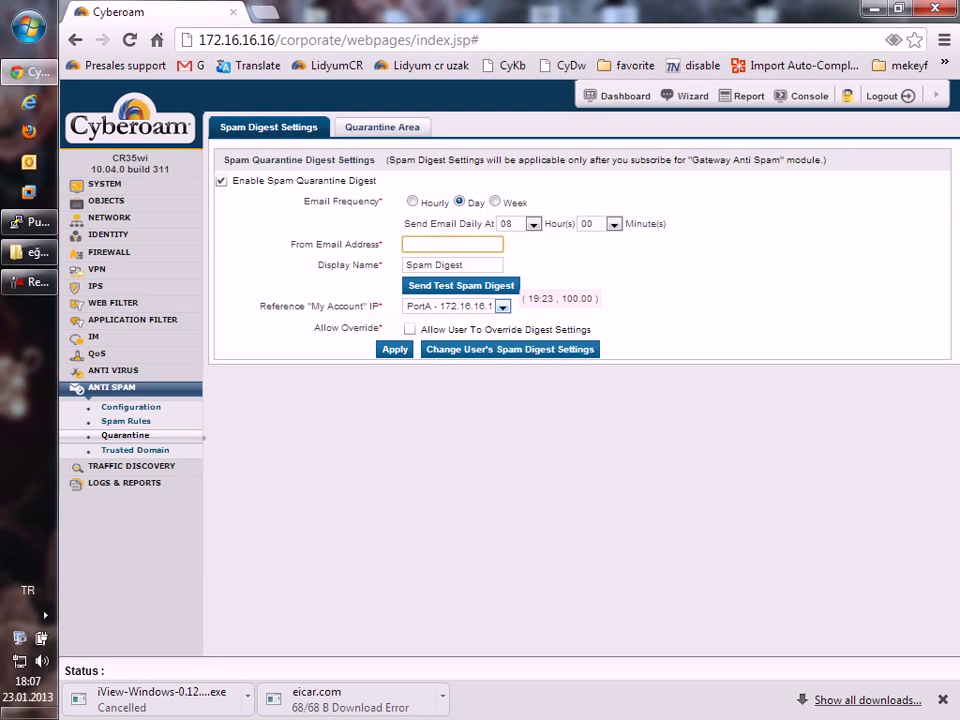
click(382, 127)
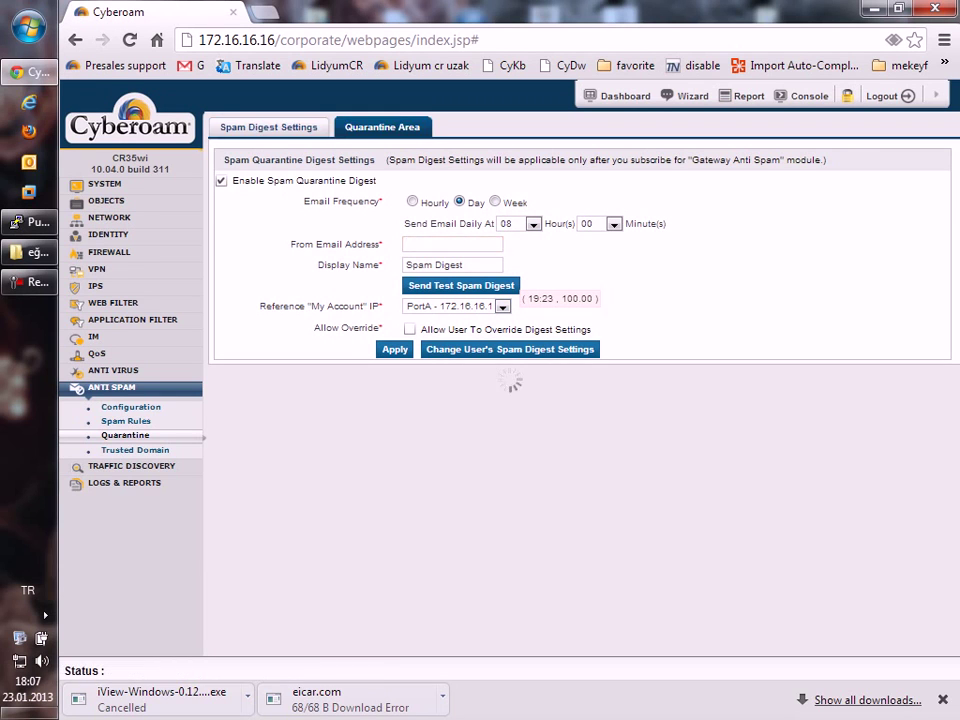